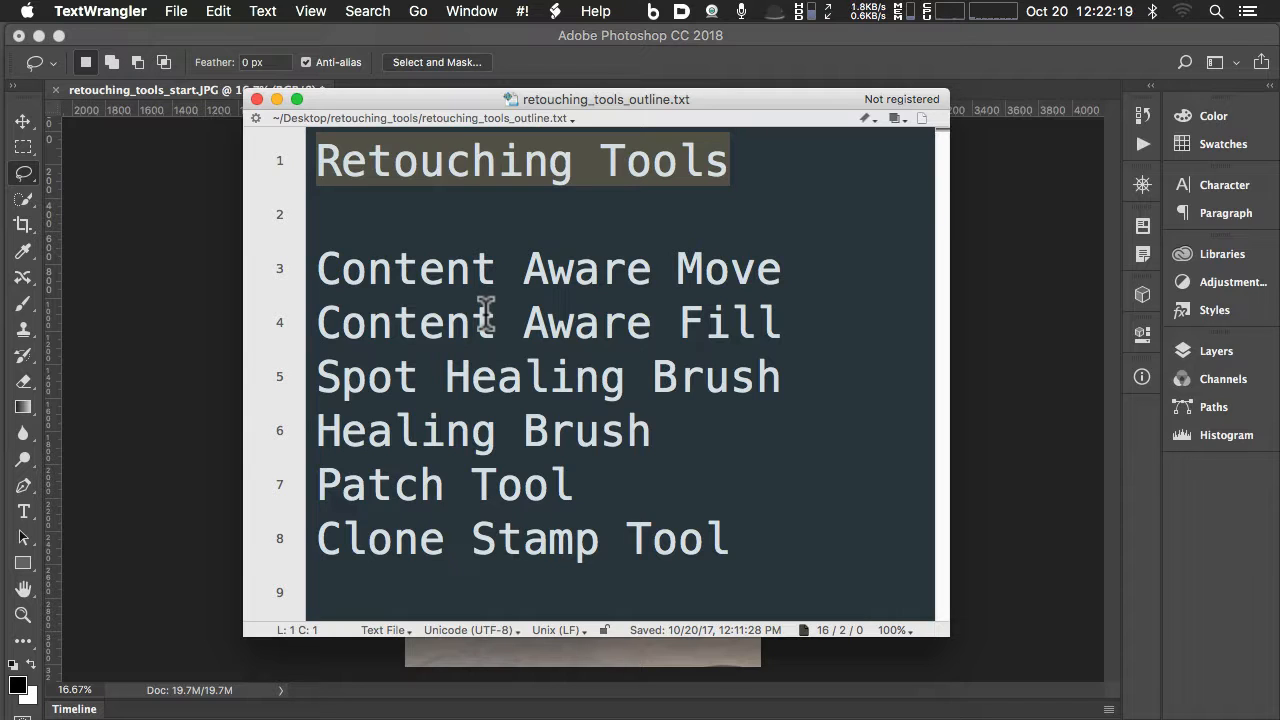
- Go through the retouching tools outline line by line, from Content Aware Move to Clone Stamp Tool
left_click_drag(849, 274, 316, 269)
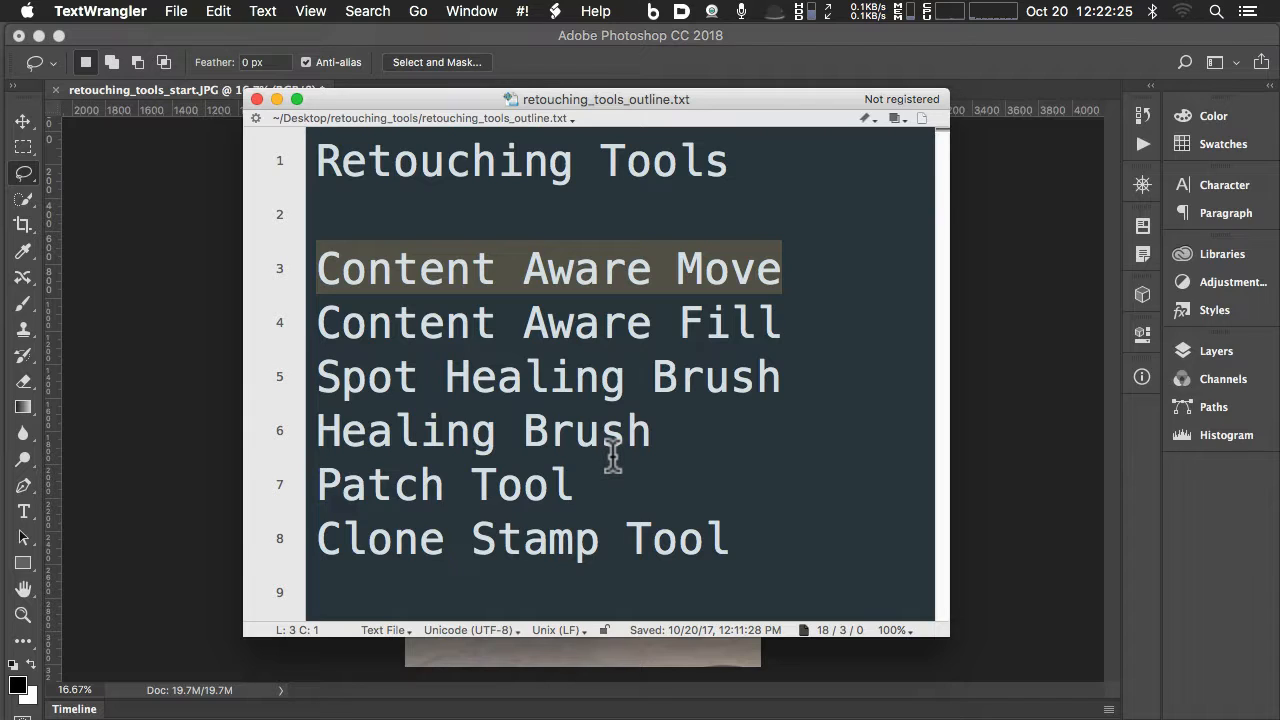
left_click(790, 318)
left_click_drag(790, 318, 263, 322)
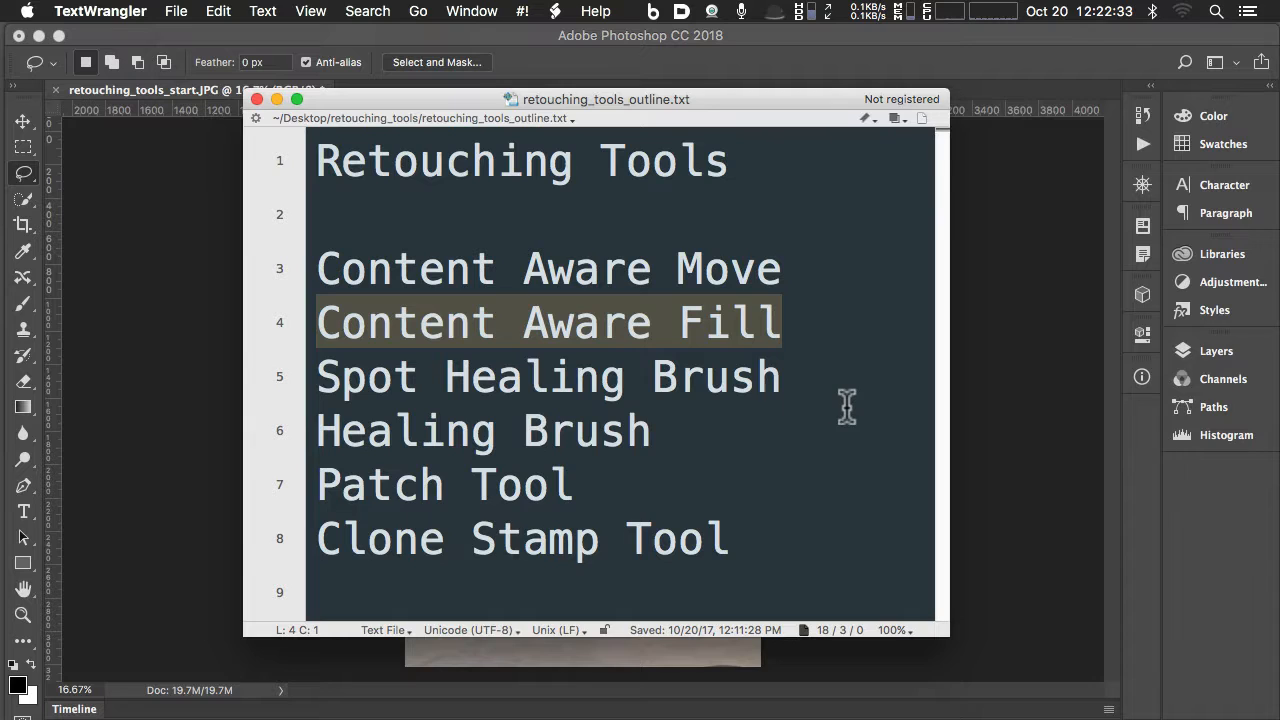
left_click_drag(831, 376, 306, 376)
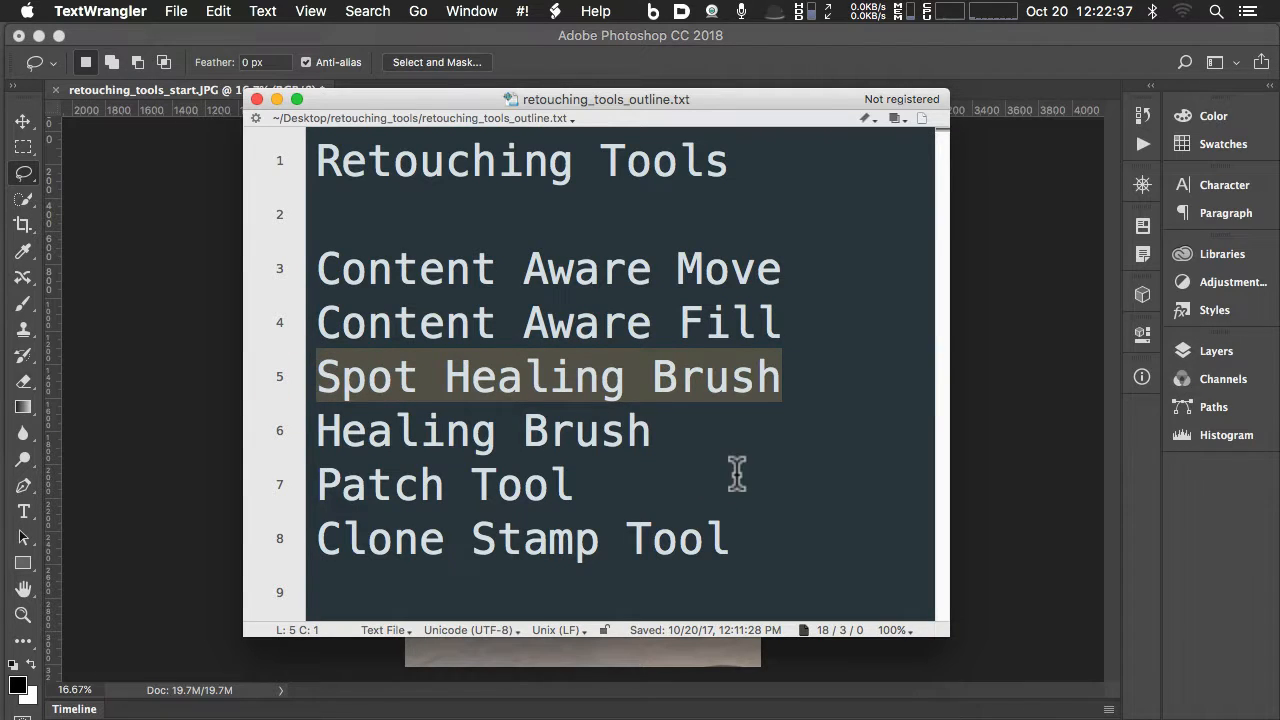
mouse_move(717, 444)
left_mouse_down()
mouse_move(711, 426)
mouse_move(312, 430)
left_mouse_up()
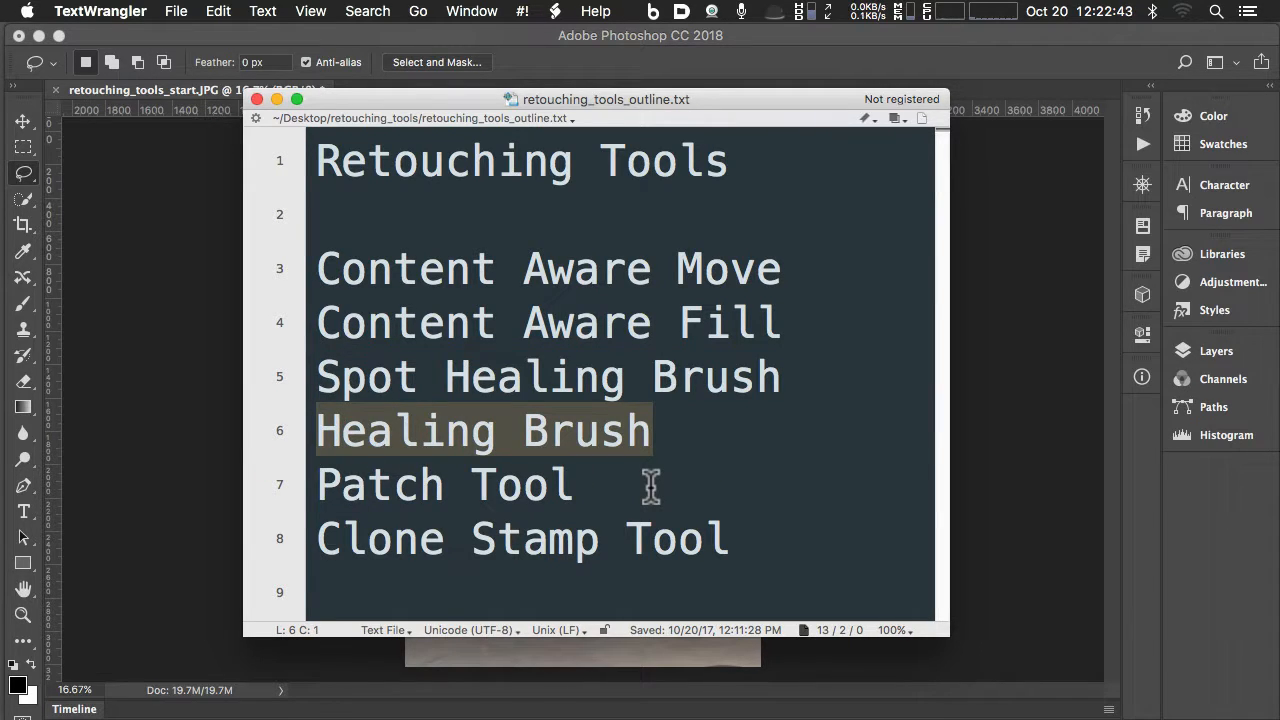
left_click_drag(632, 482, 305, 482)
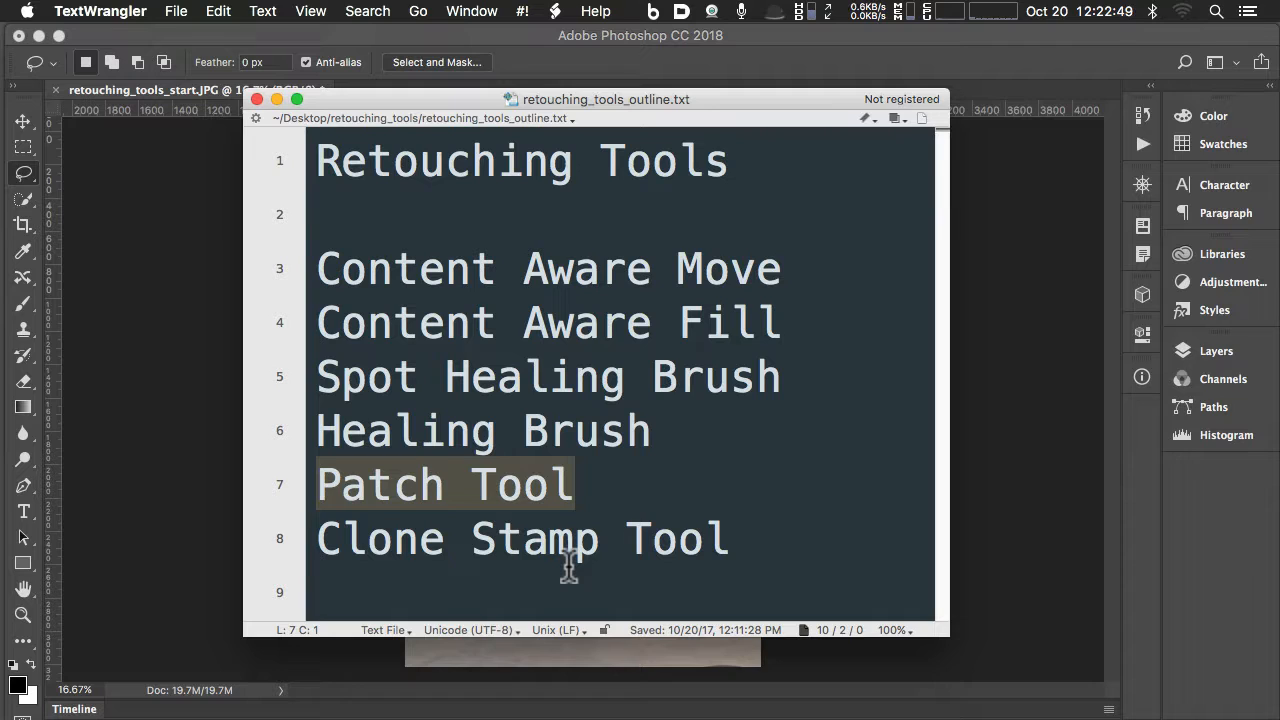
left_click_drag(766, 540, 316, 538)
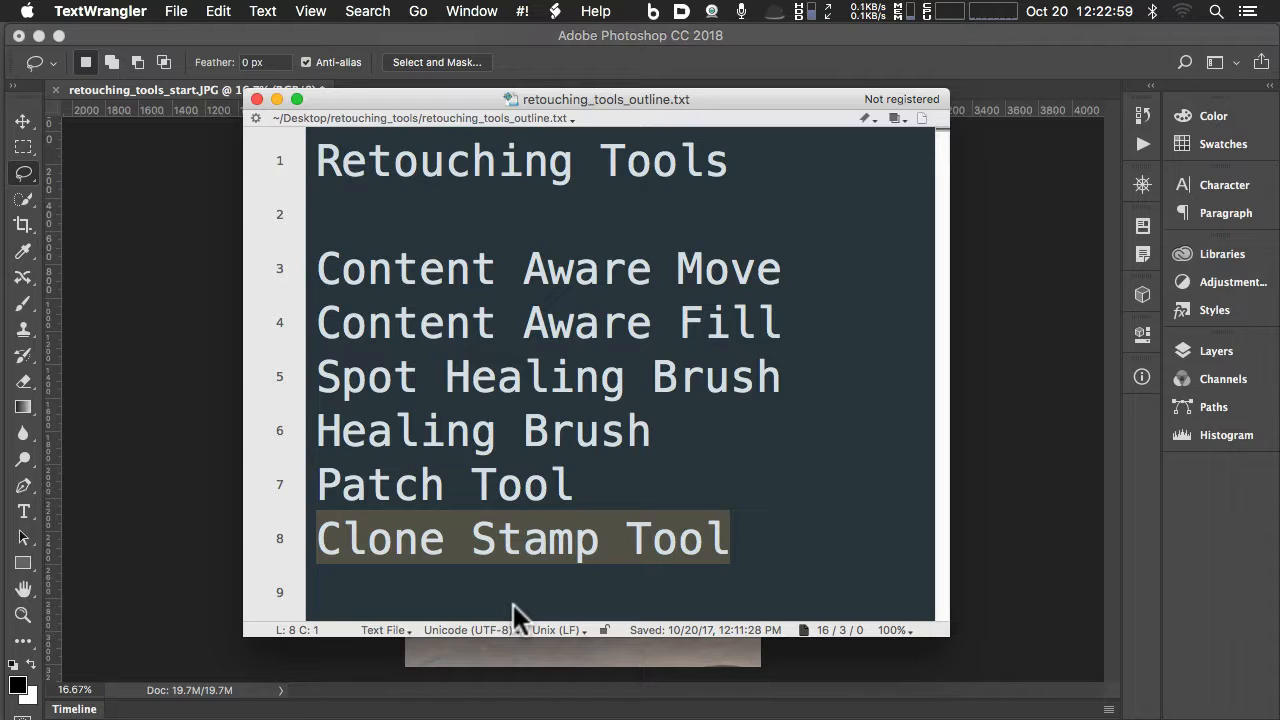
triple_click(400, 155)
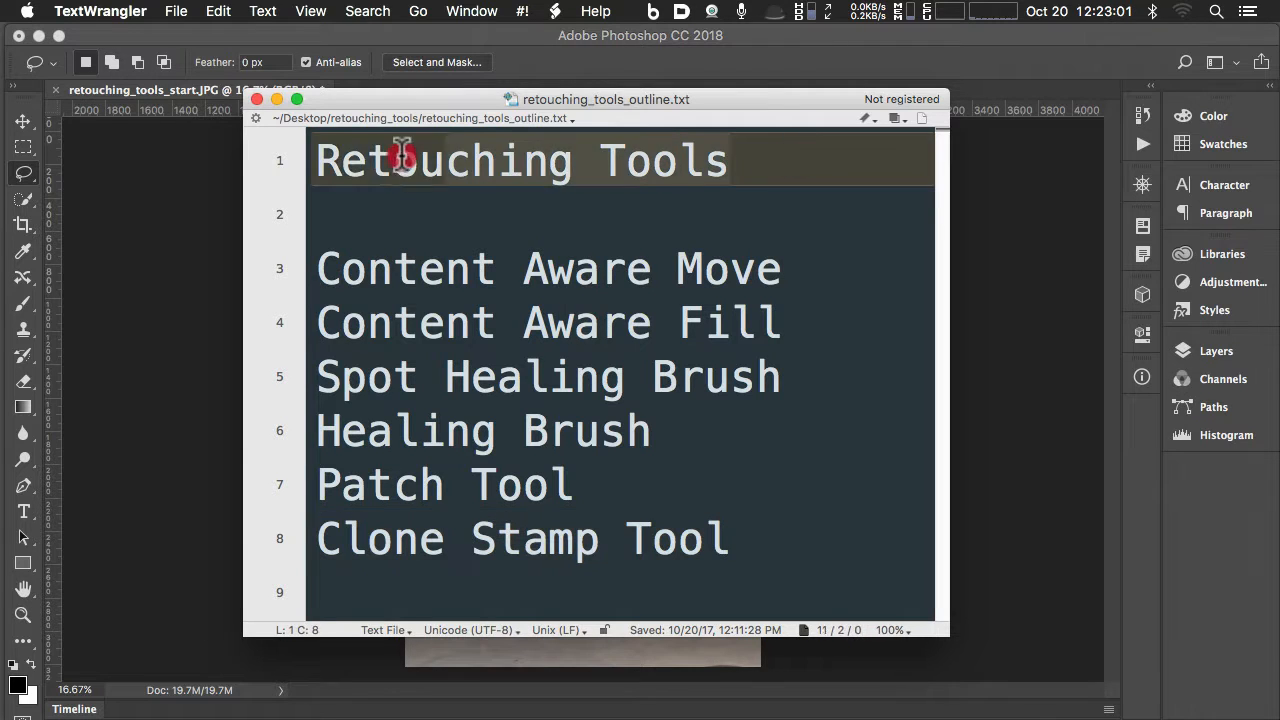
- Switch to Photoshop, duplicate the Background layer and select the original Background layer
left_click_drag(636, 105, 1279, 110)
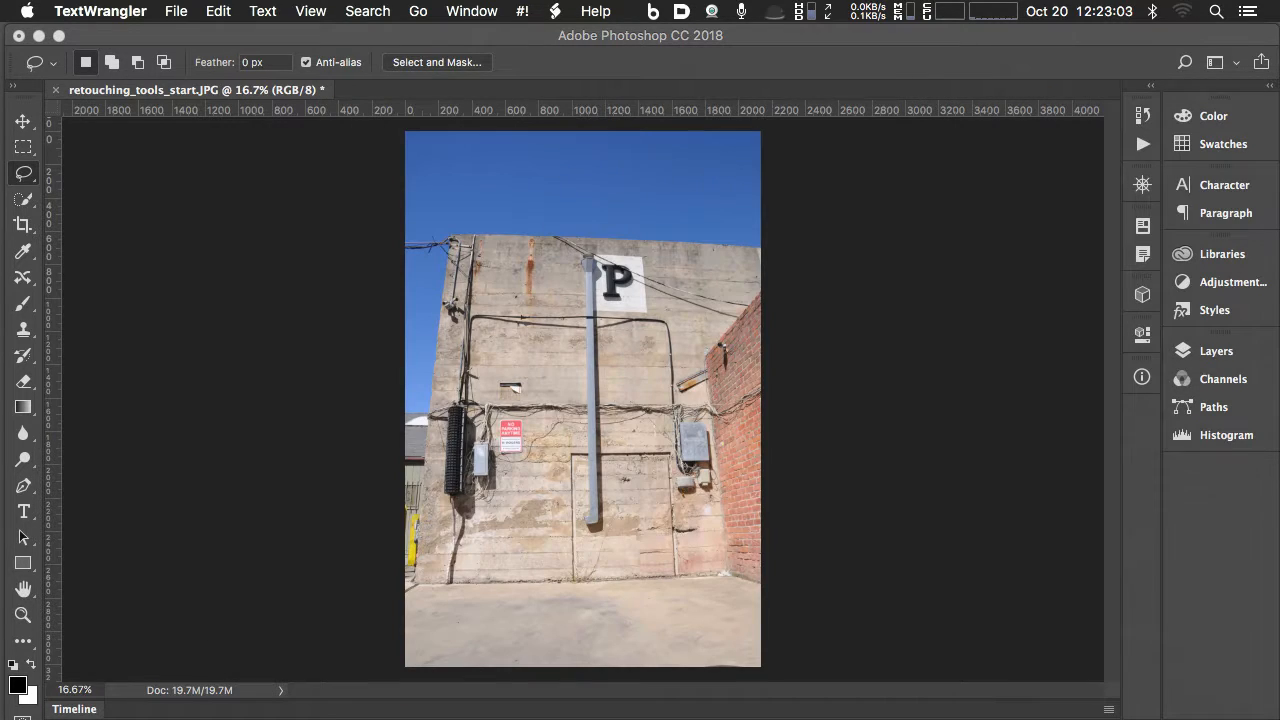
left_click(594, 358)
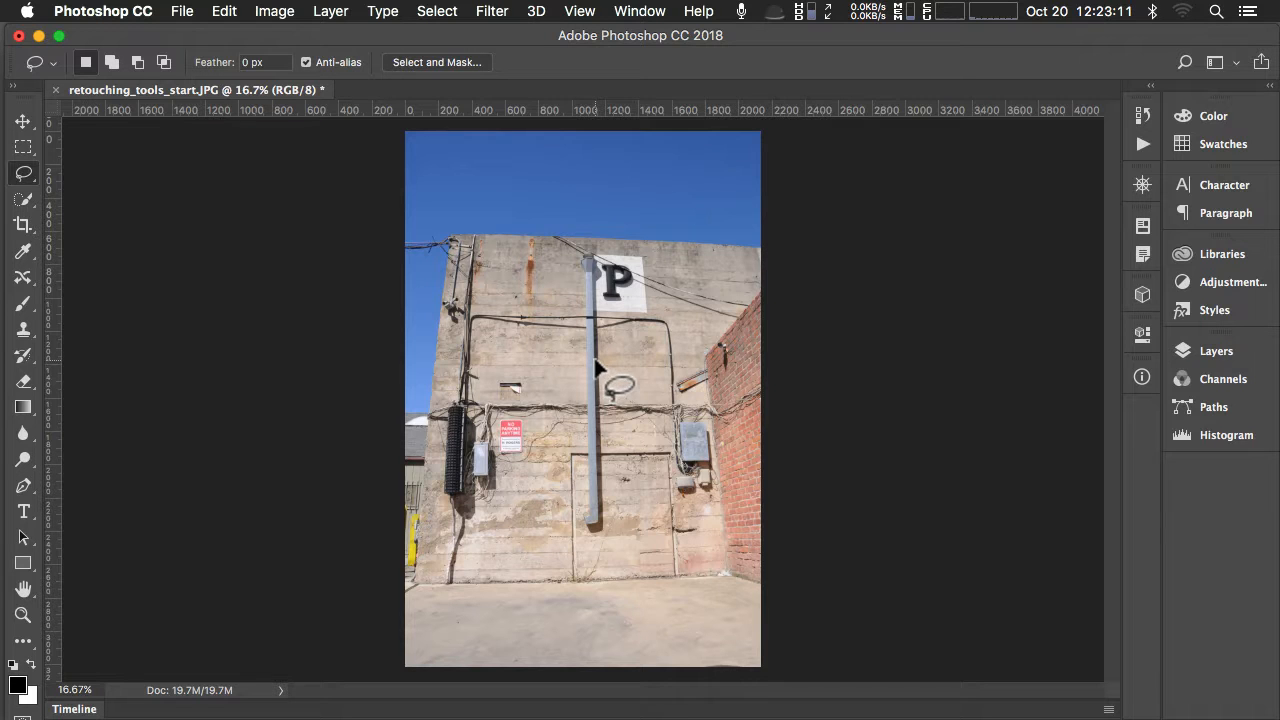
left_click(1195, 348)
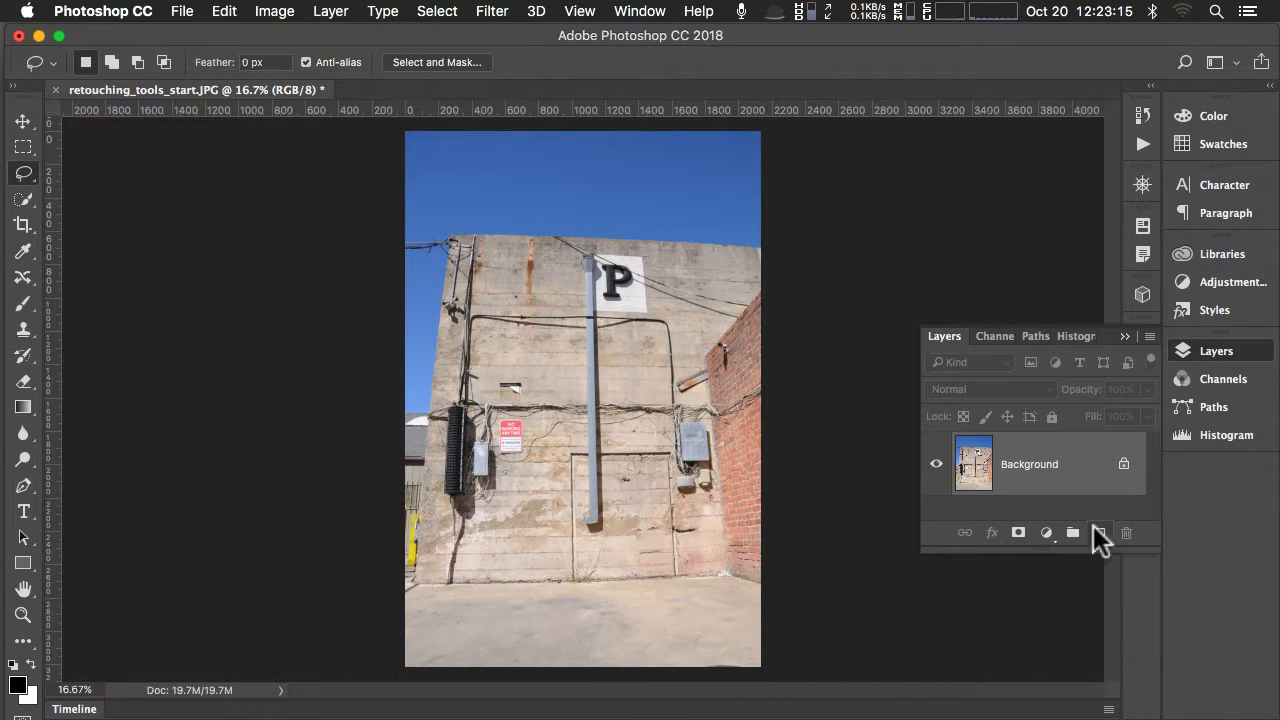
left_click_drag(978, 457, 1100, 525)
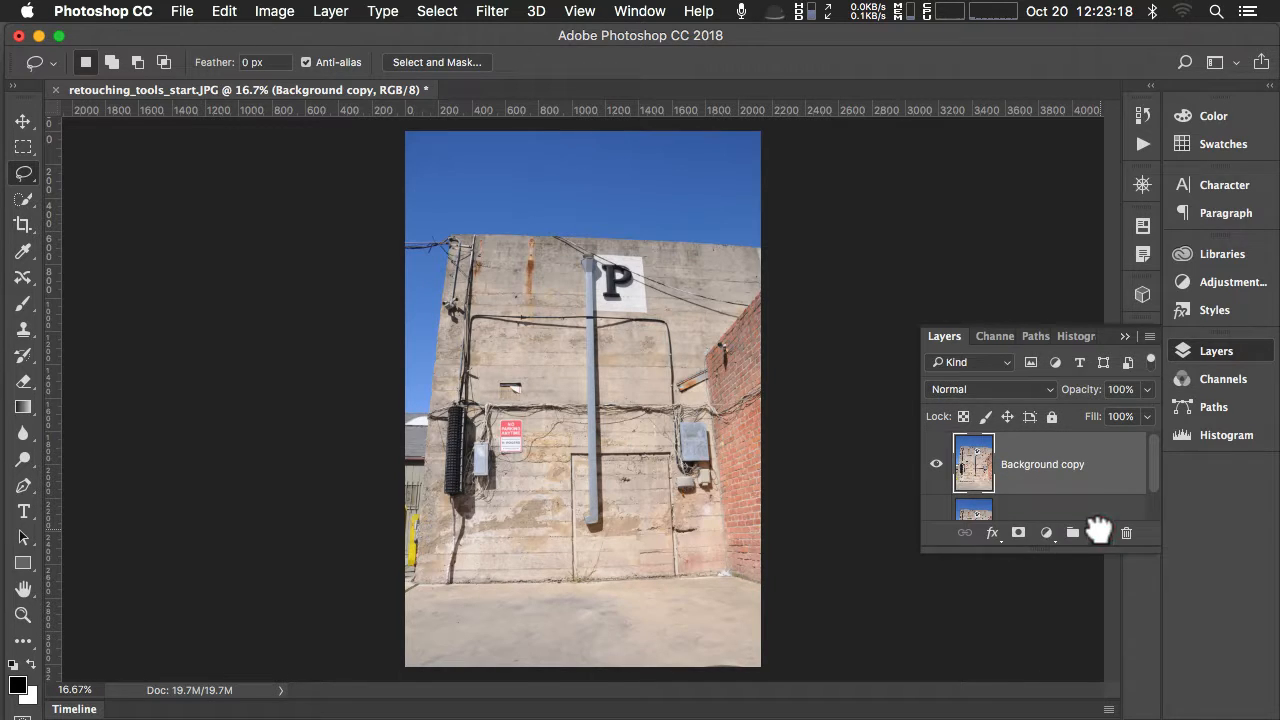
left_click(1048, 557)
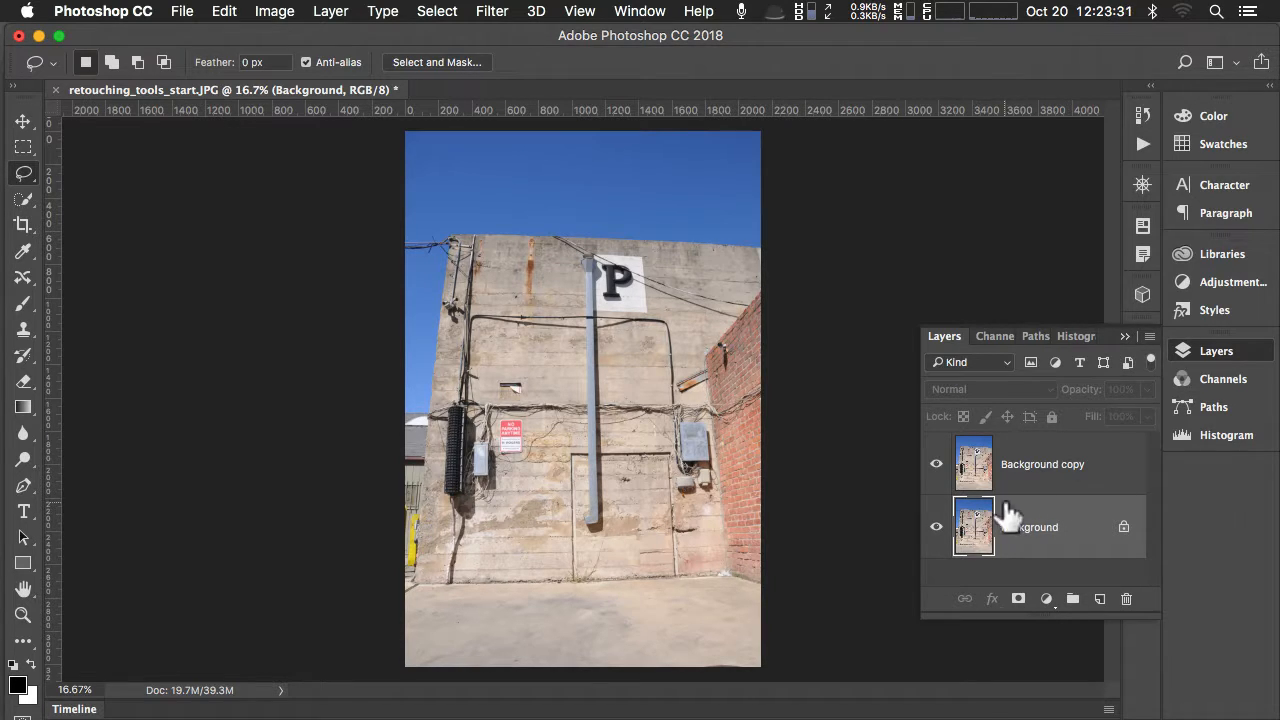
left_click(1125, 336)
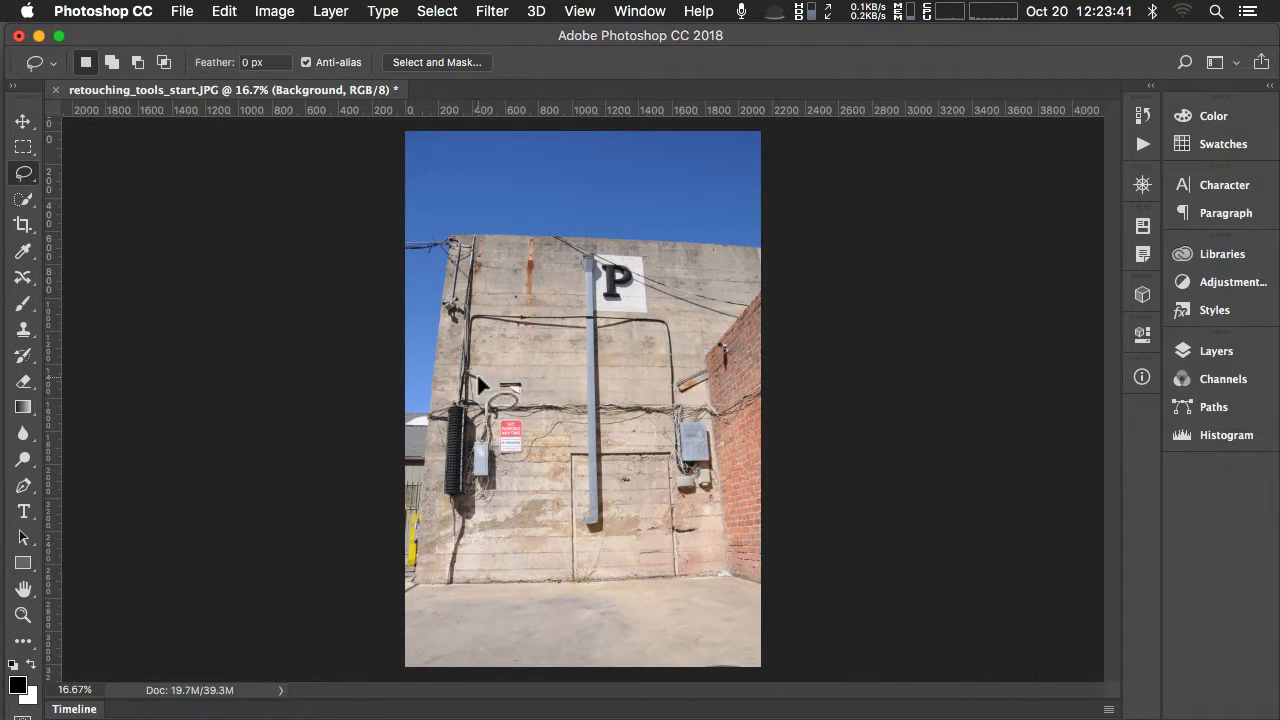
- Magnify the torn sign remnant above the cables on the wall and activate the Rectangular Marquee tool
left_click_drag(478, 383, 526, 397)
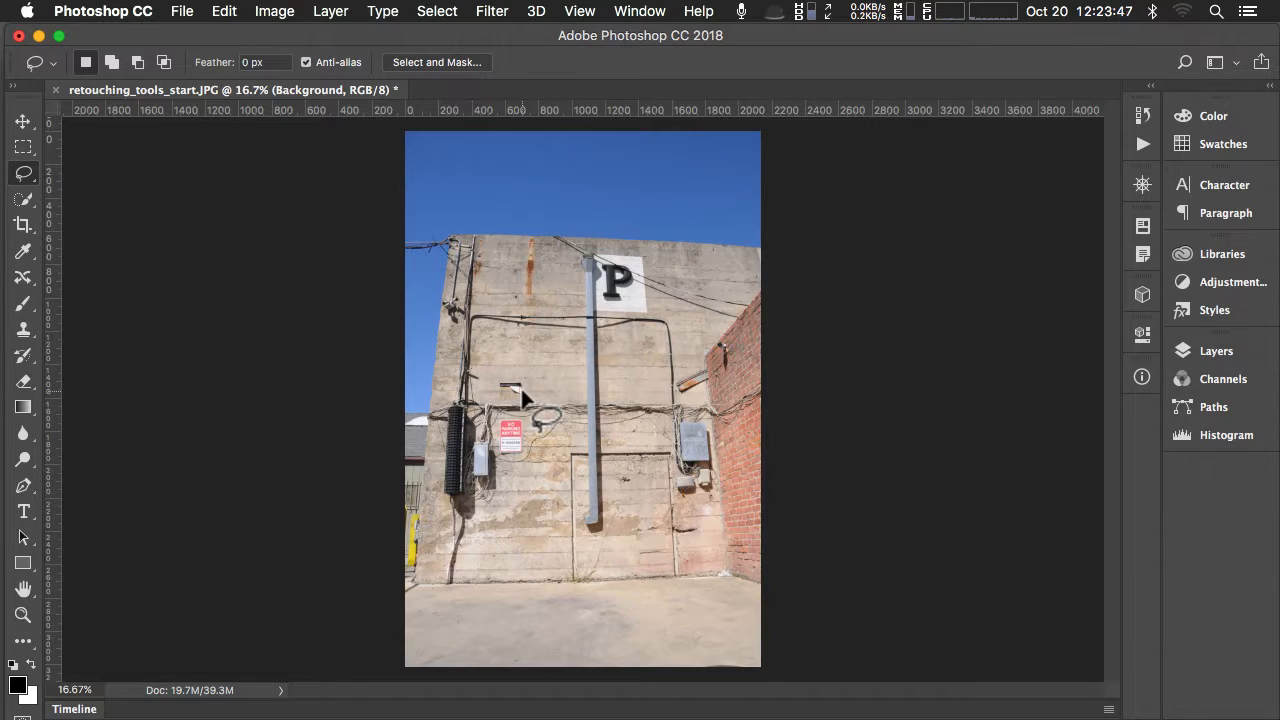
key("super+equal")
key("super+equal")
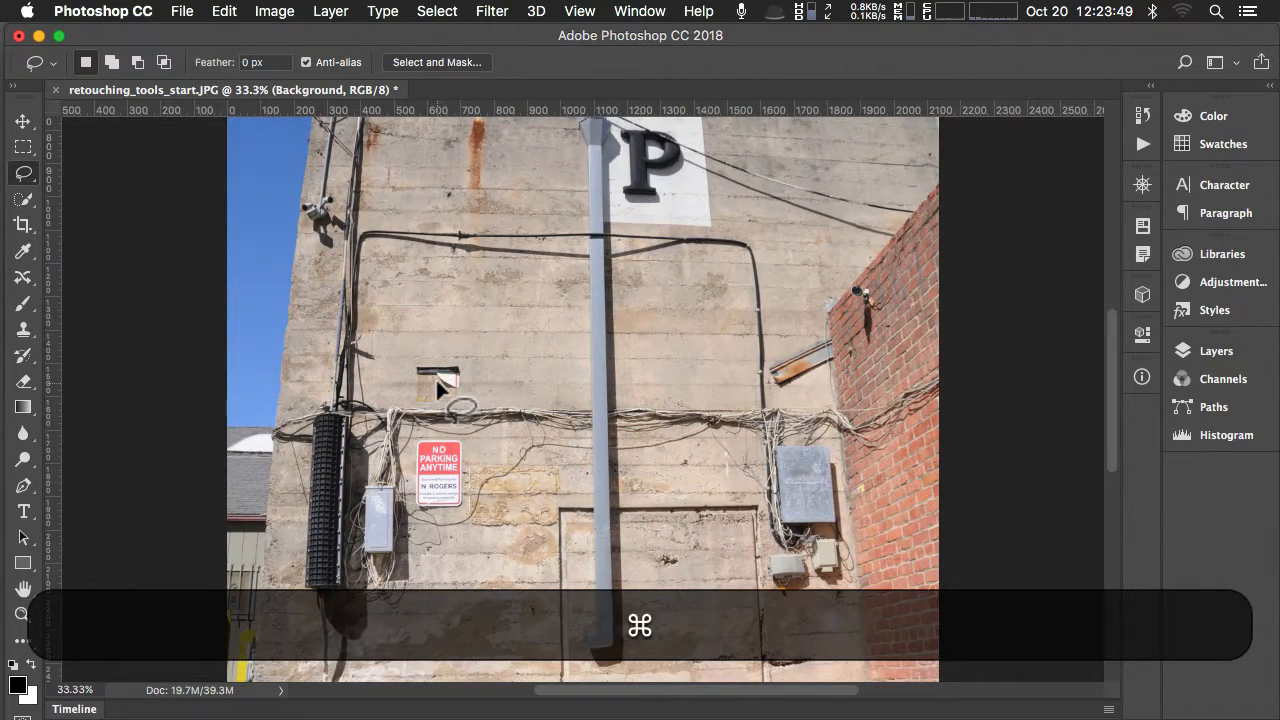
mouse_move(437, 382)
left_mouse_down()
mouse_move(462, 385)
mouse_move(437, 380)
left_mouse_up()
scroll(437, 379, "up", 3)
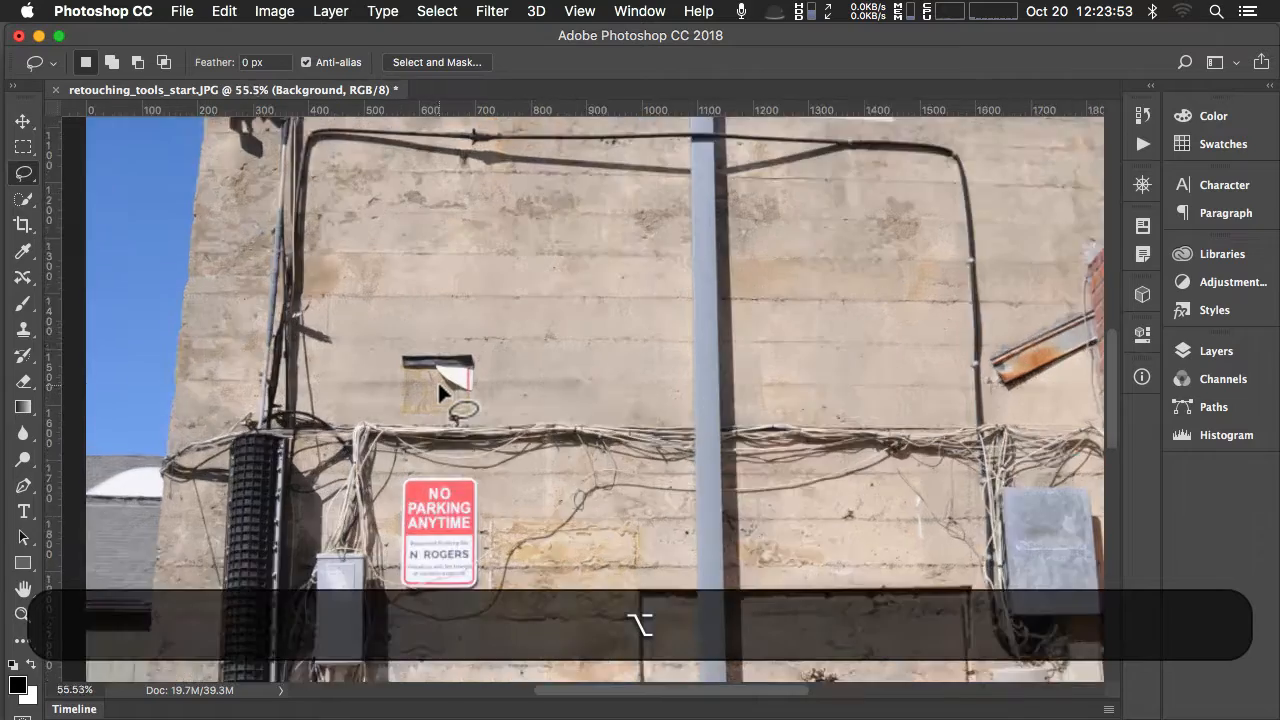
scroll(437, 379, "up", 5)
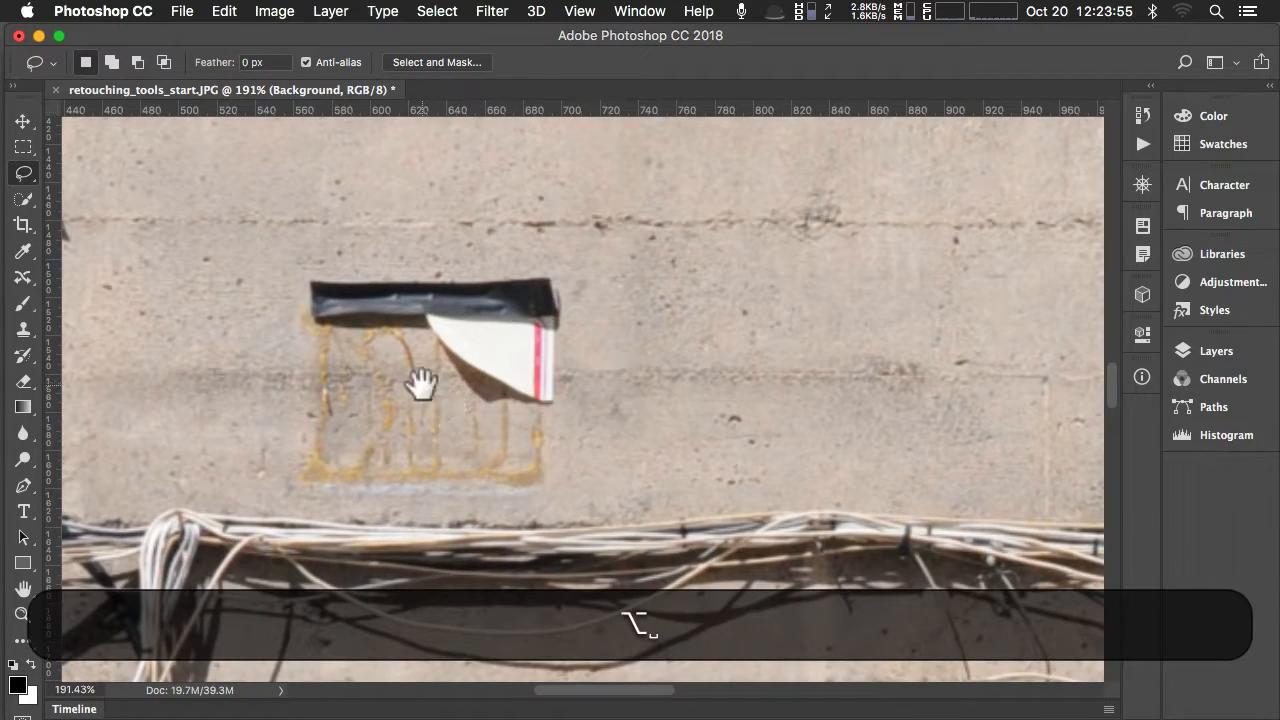
left_click_drag(423, 379, 562, 408)
scroll(566, 397, "up", 1)
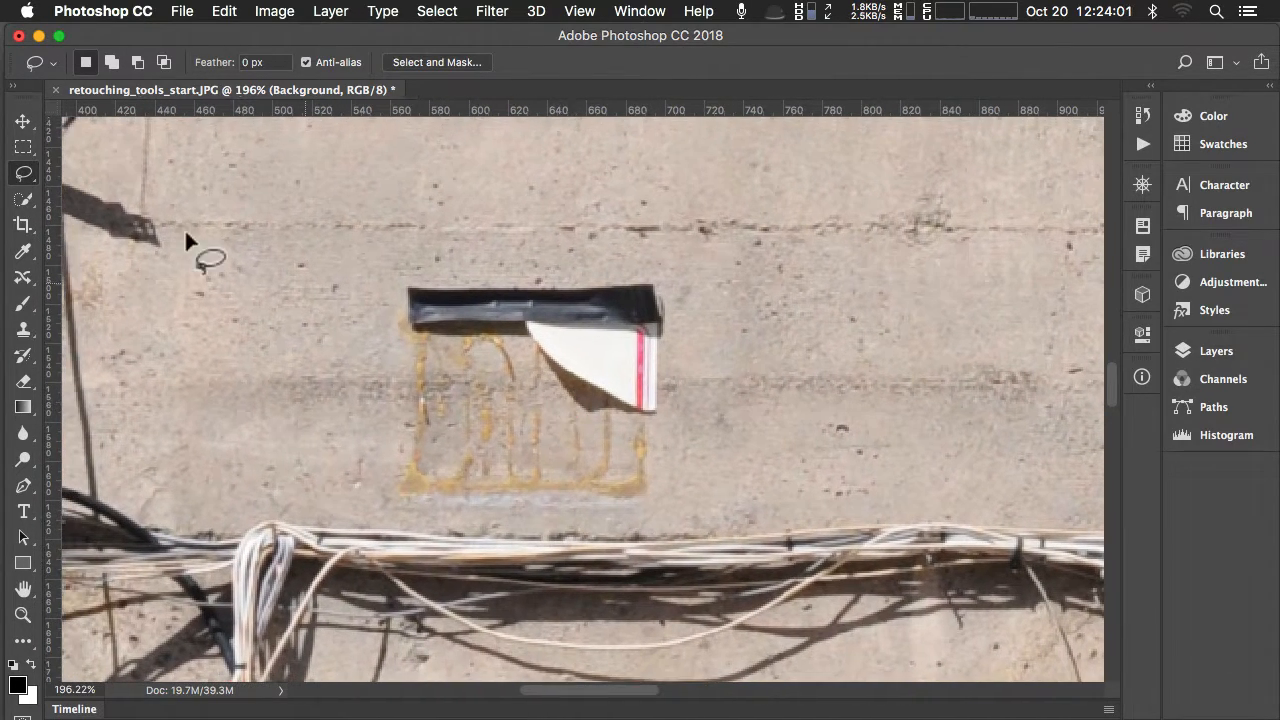
left_click(23, 148)
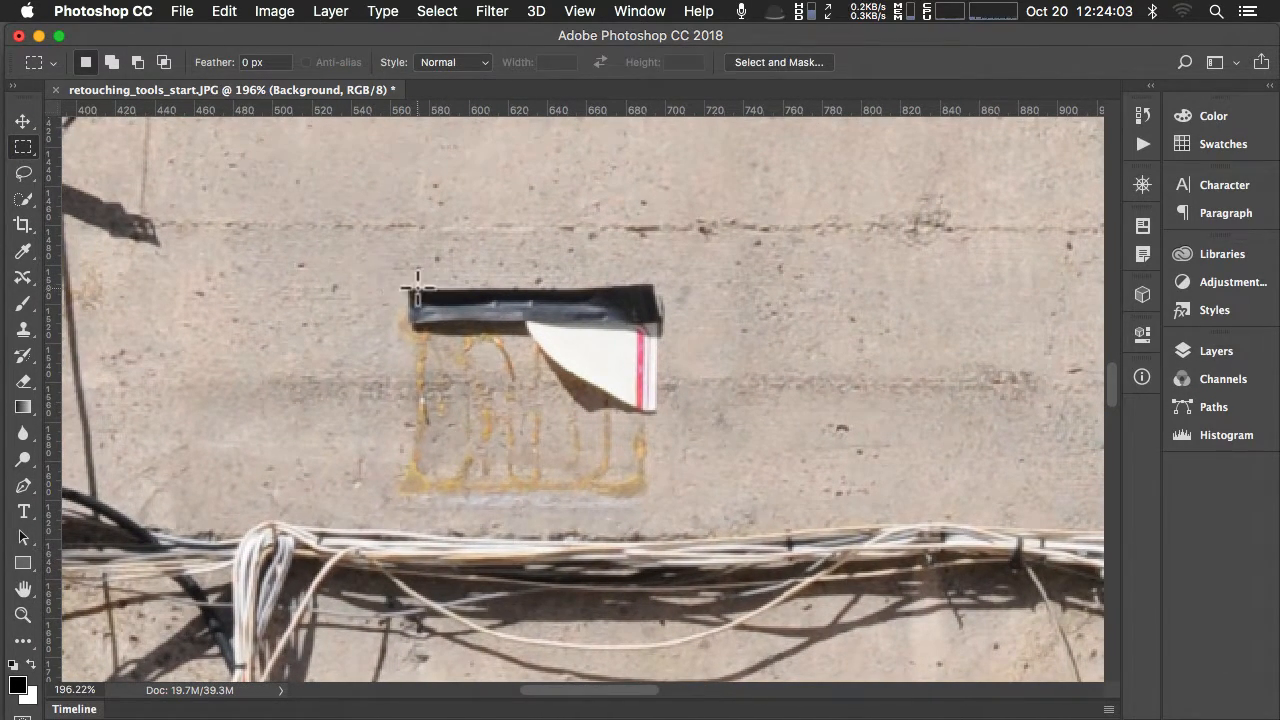
left_click_drag(392, 274, 674, 512)
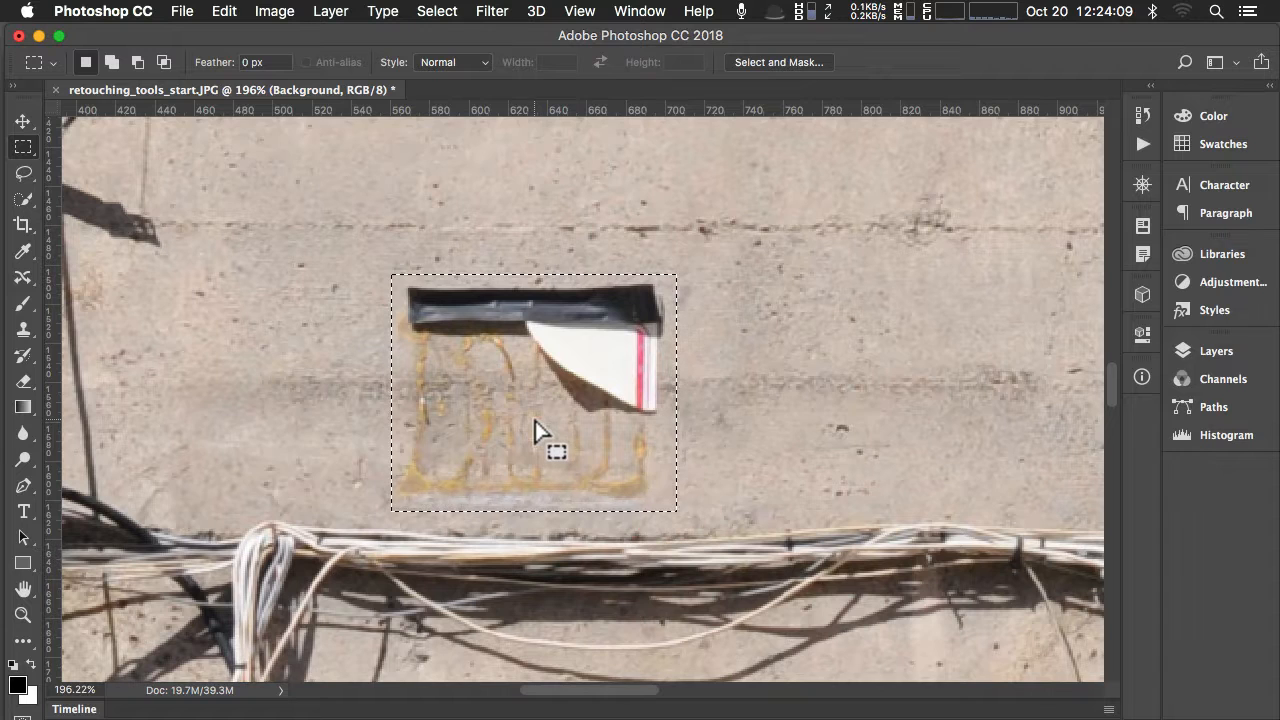
left_click_drag(535, 430, 533, 430)
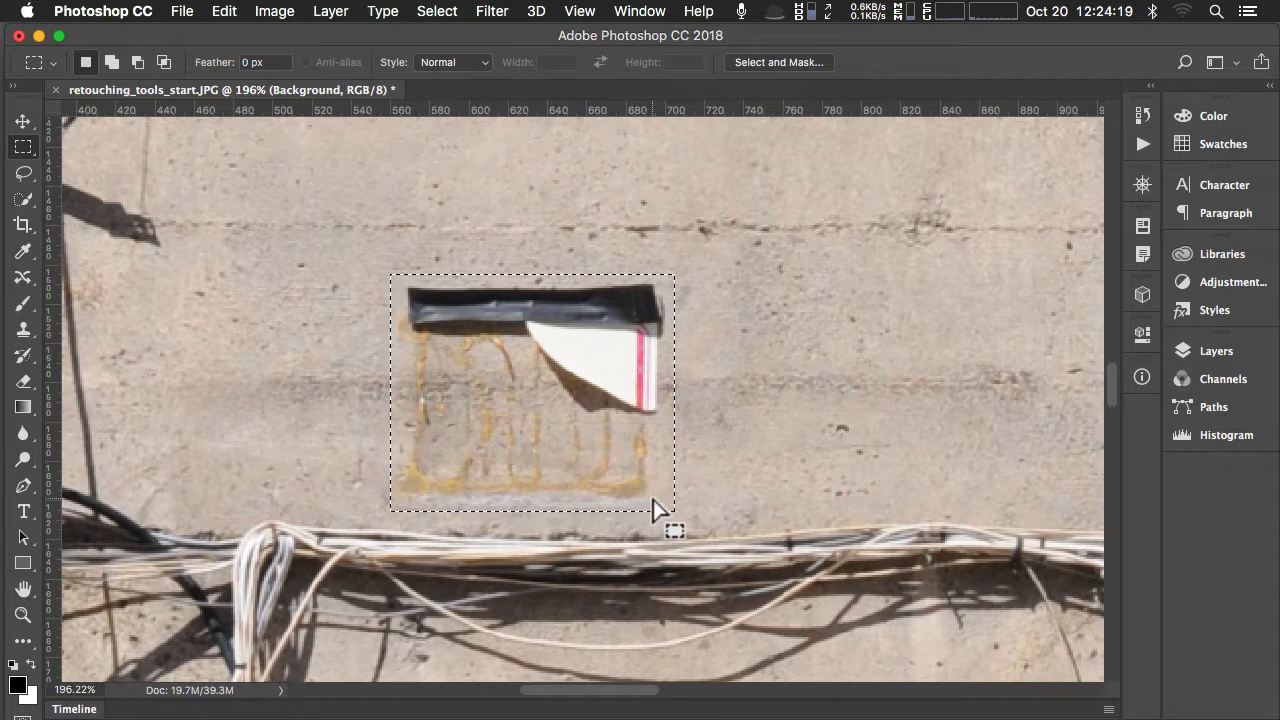
key("super+d")
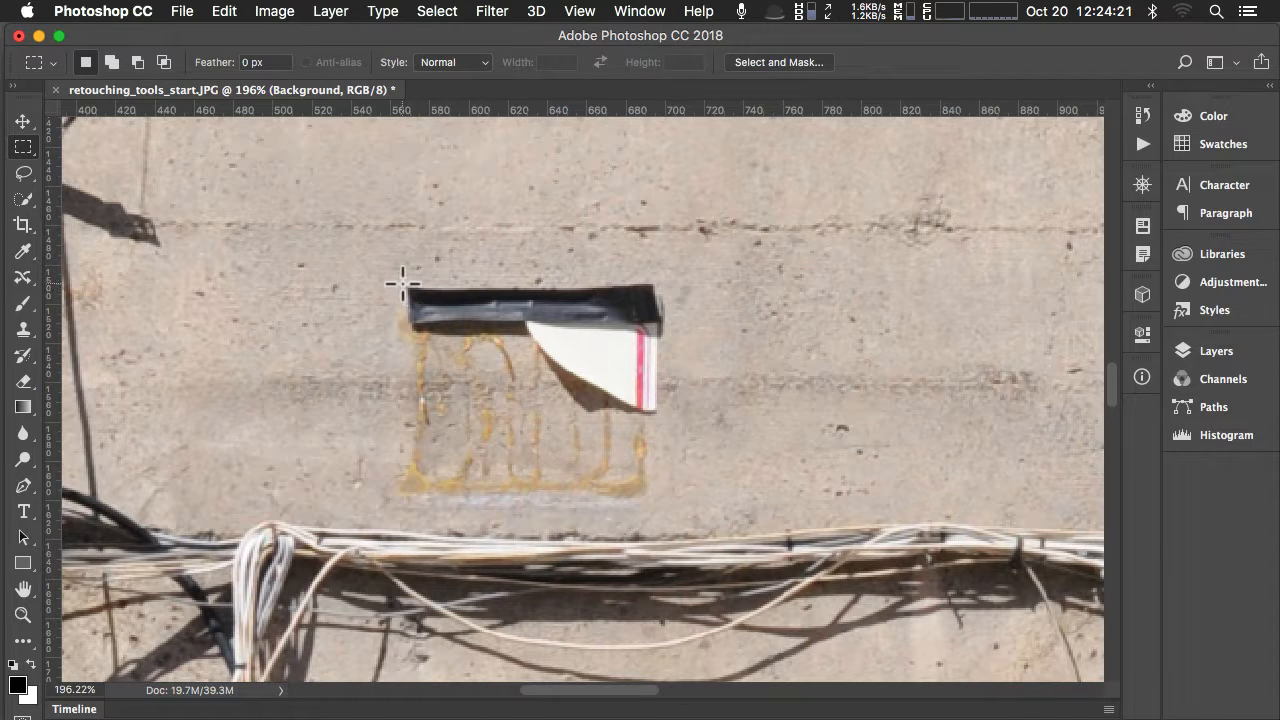
- Draw a tight rectangular selection around the torn sign remnant and expand it by 5 pixels
left_click_drag(400, 285, 657, 503)
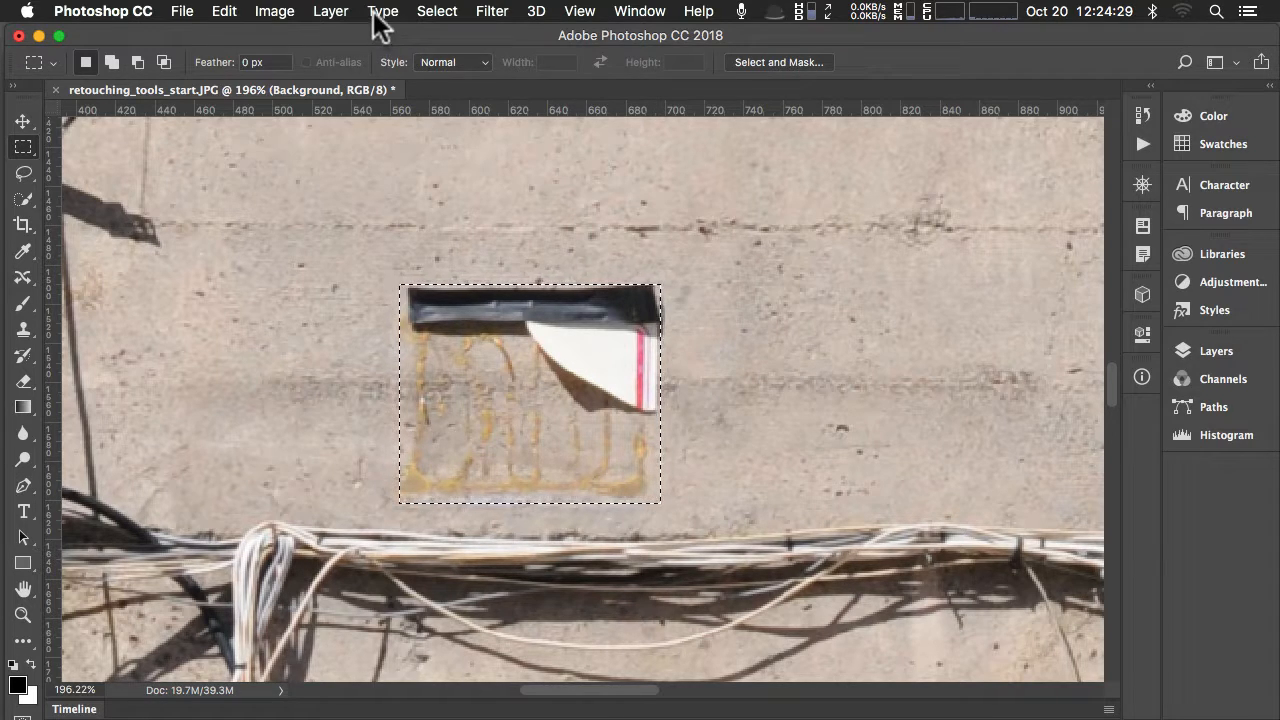
left_click(424, 14)
mouse_move(519, 279)
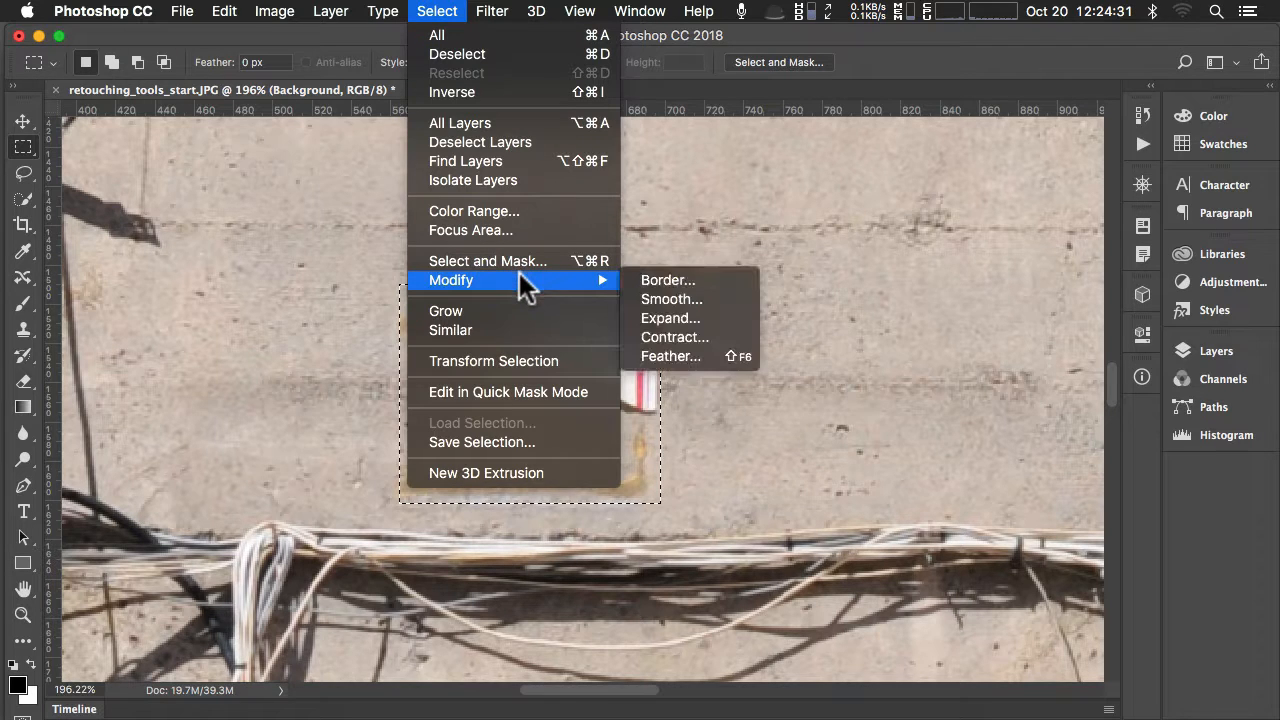
left_click(690, 317)
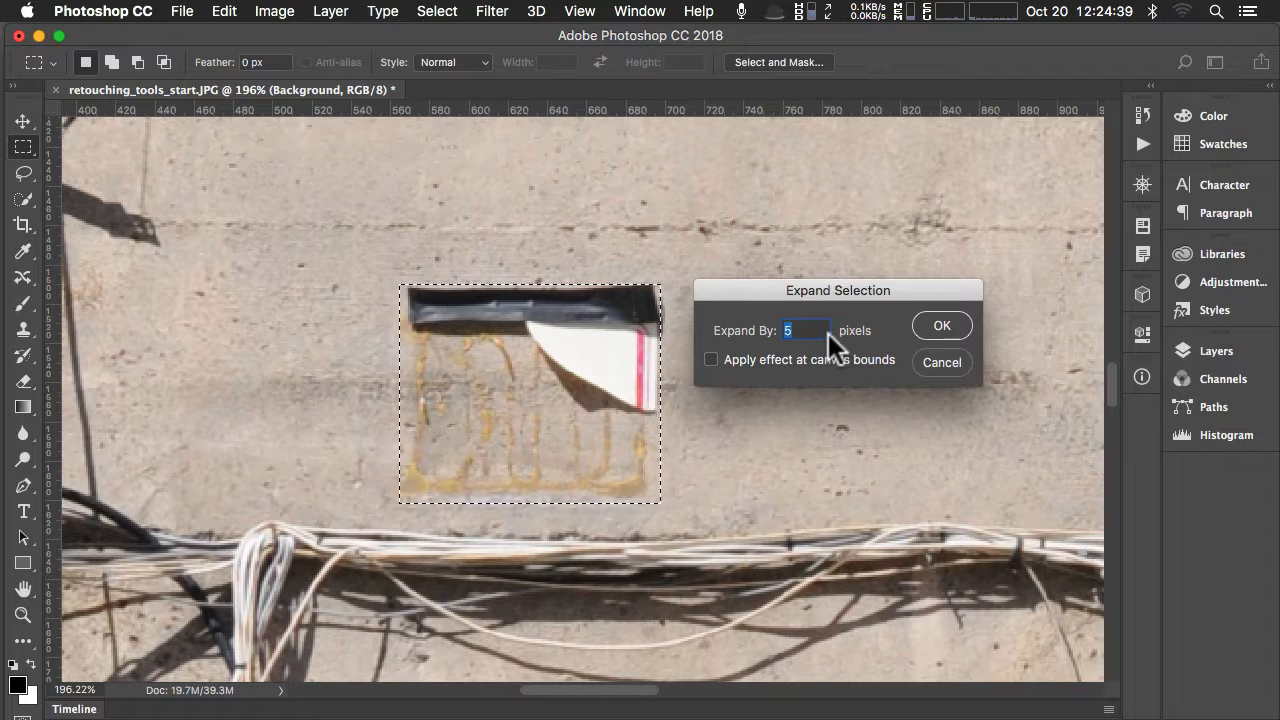
left_click(942, 326)
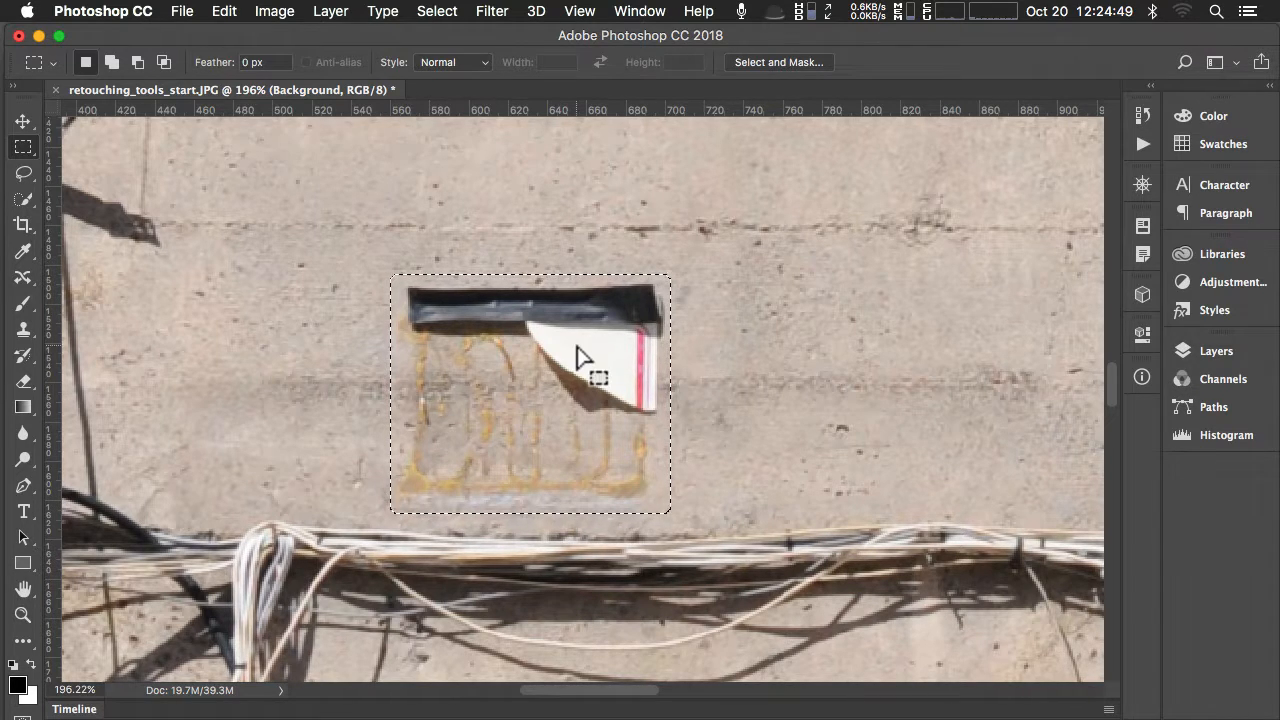
- Try to move the selected sign remnant along the wall on the Background layer with the Content-Aware Move tool, and undo it
left_click(24, 280)
left_click(84, 277)
left_click(29, 281)
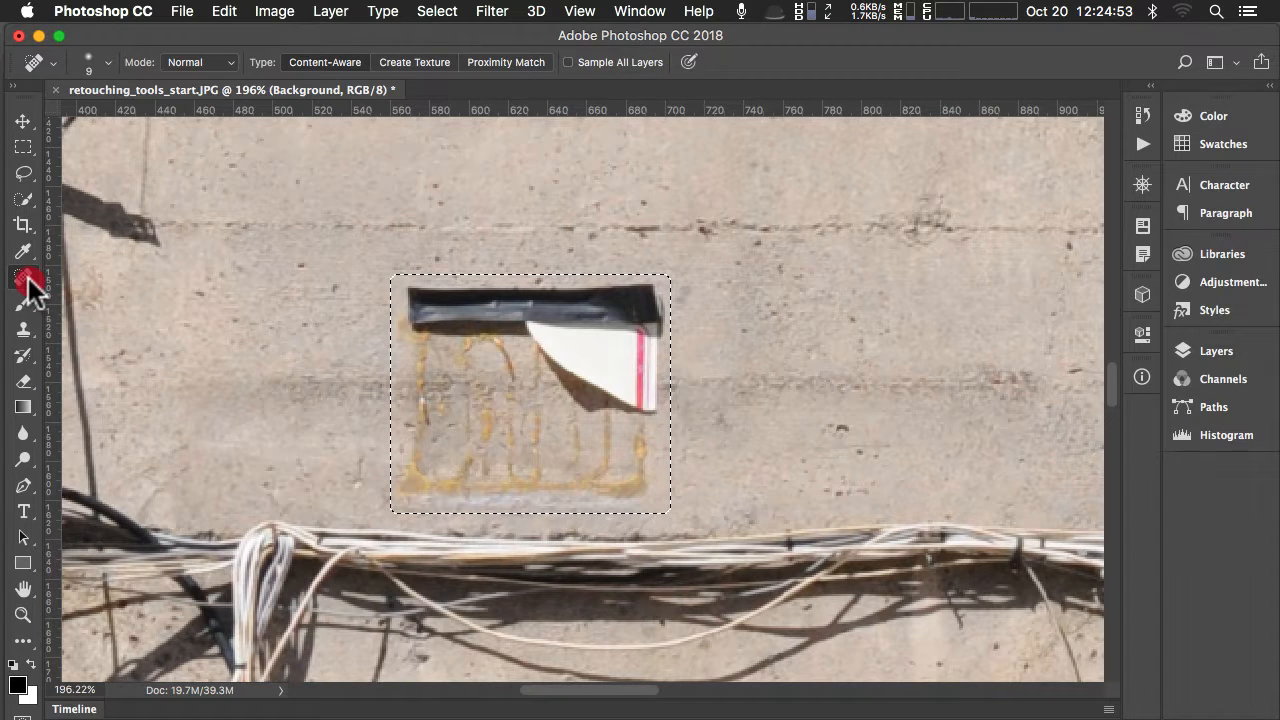
mouse_move(29, 284)
left_mouse_down()
mouse_move(94, 290)
mouse_move(114, 326)
left_mouse_up()
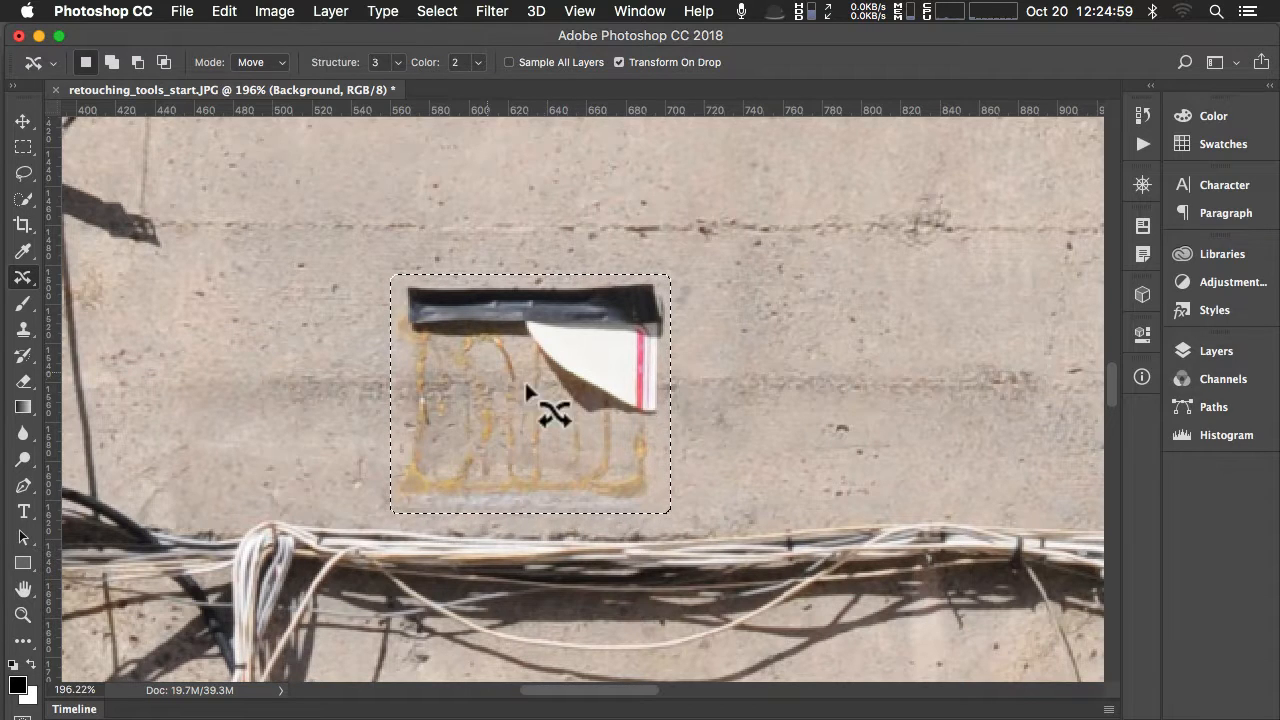
left_click_drag(535, 393, 908, 404)
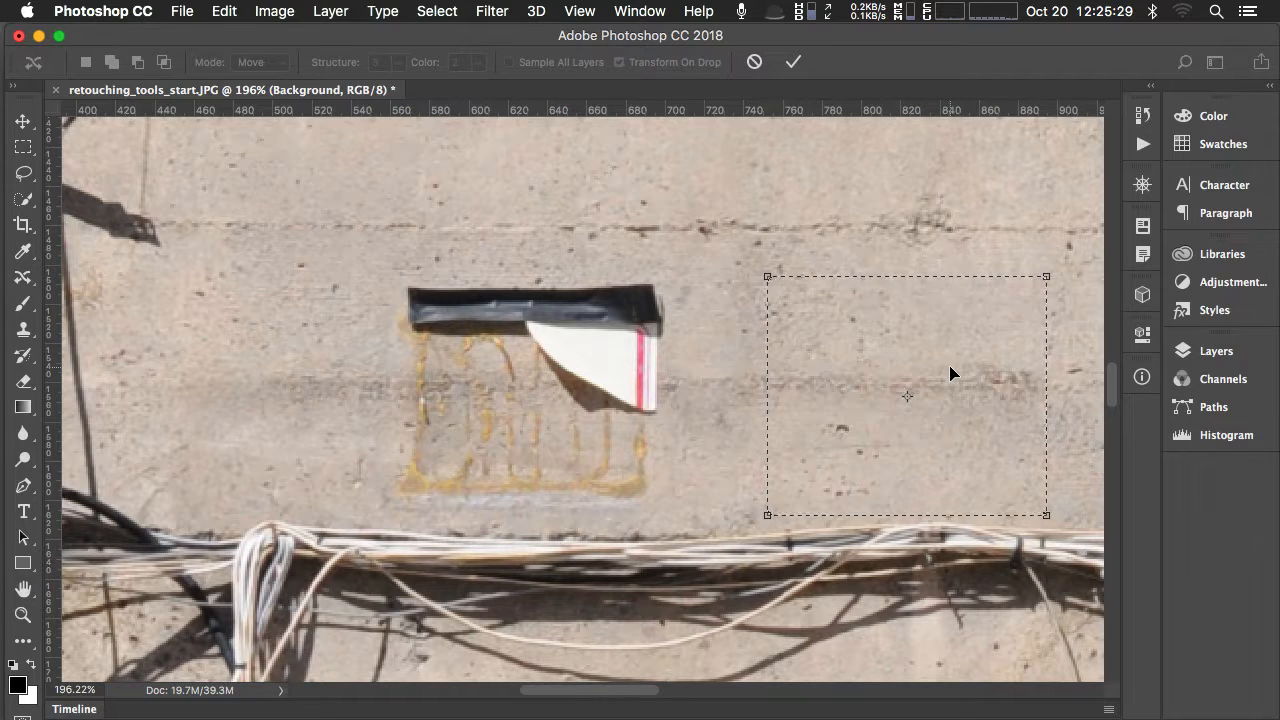
key("super+z")
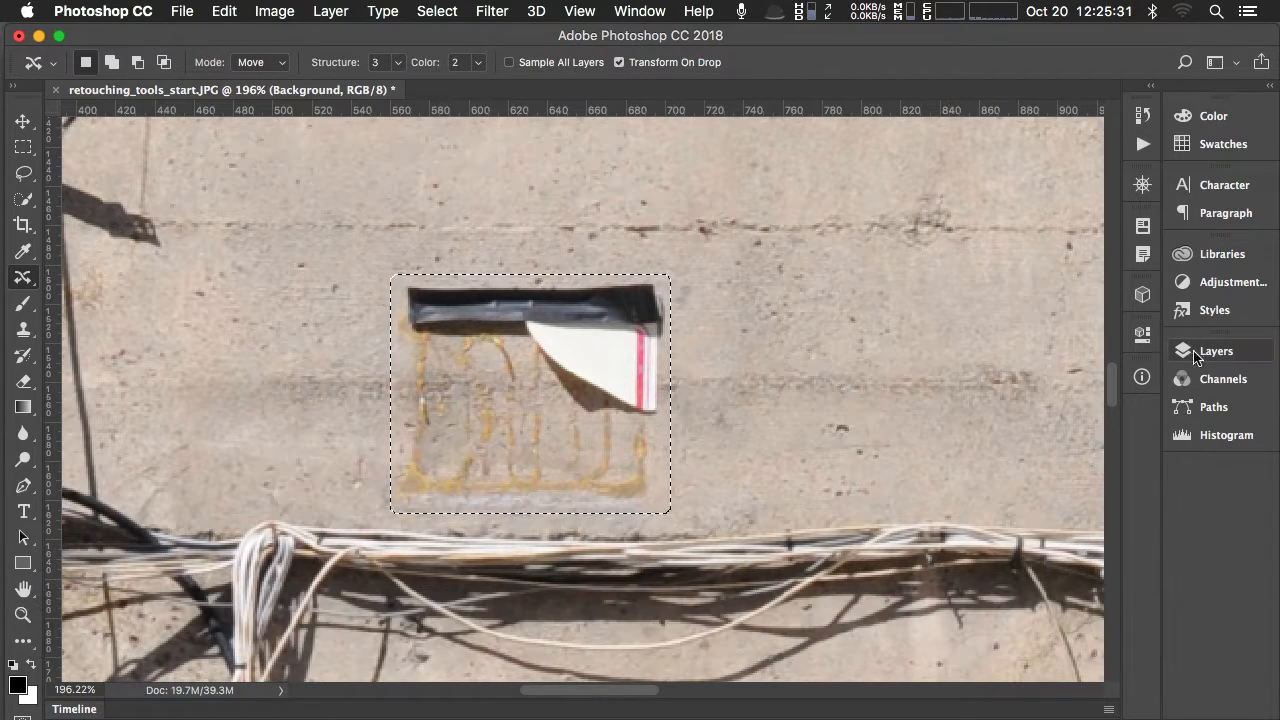
- Make the Background copy layer the active layer
left_click(1222, 360)
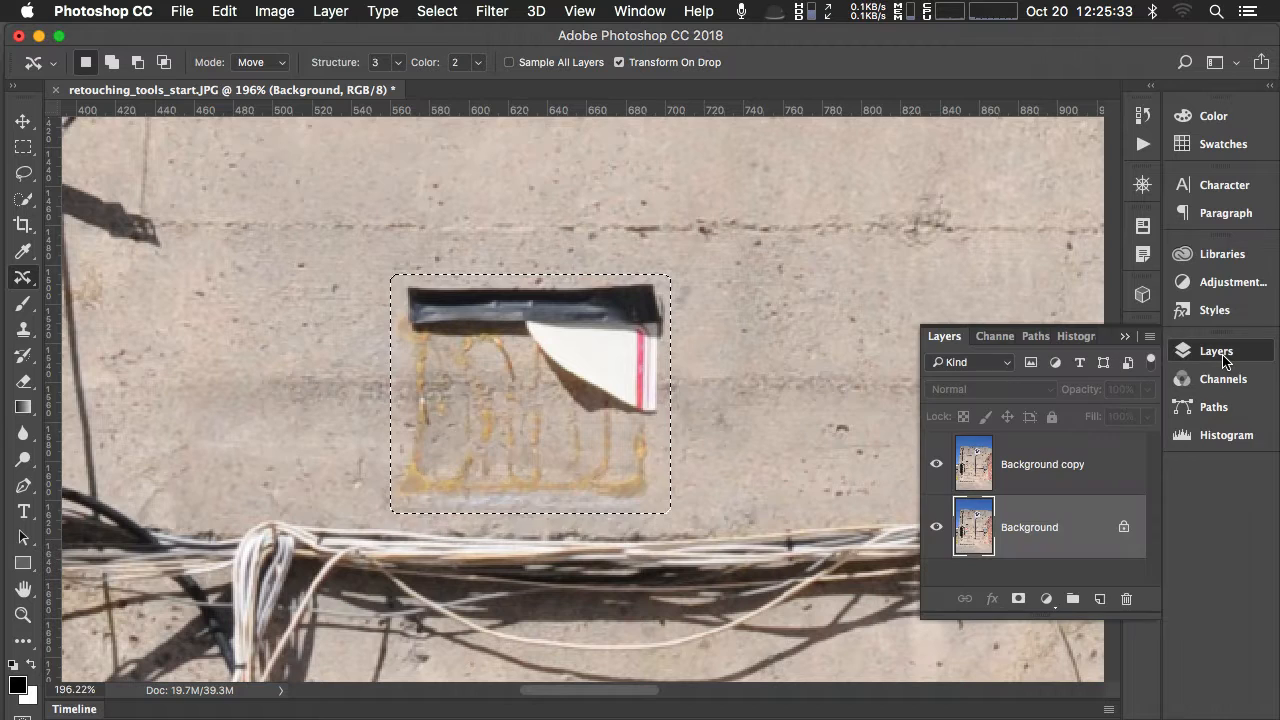
left_click(1047, 464)
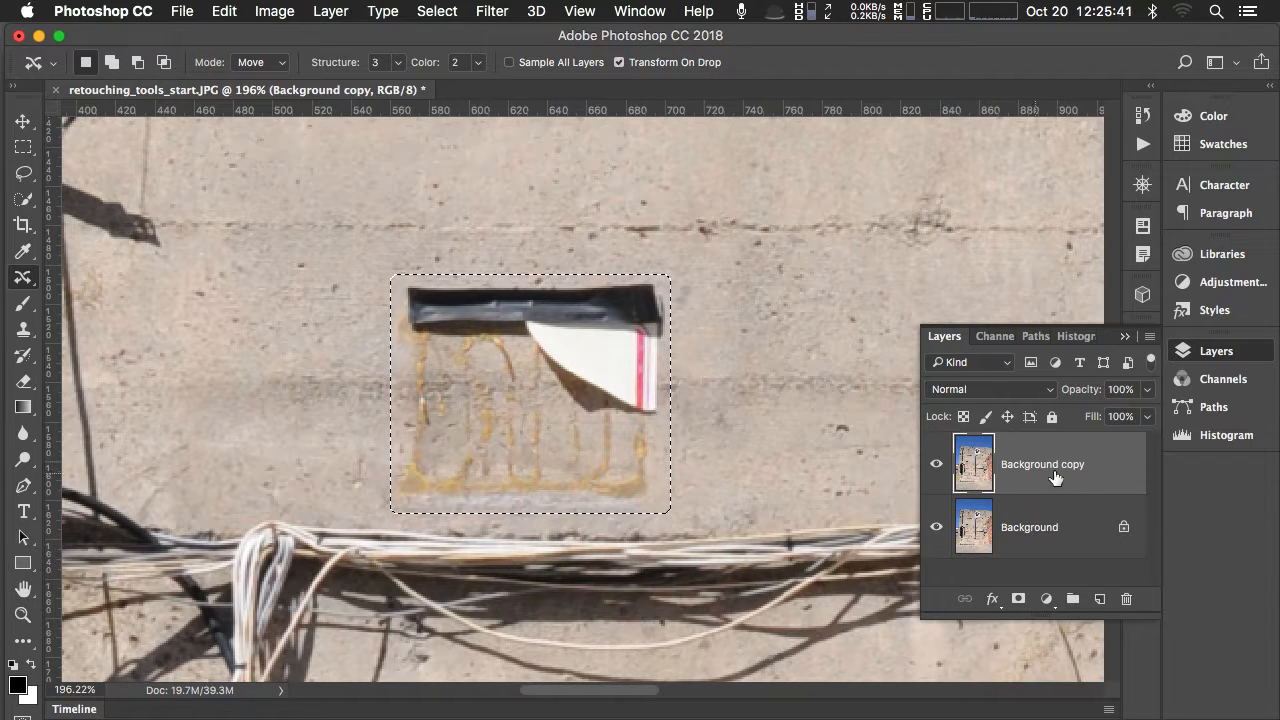
left_click(1125, 338)
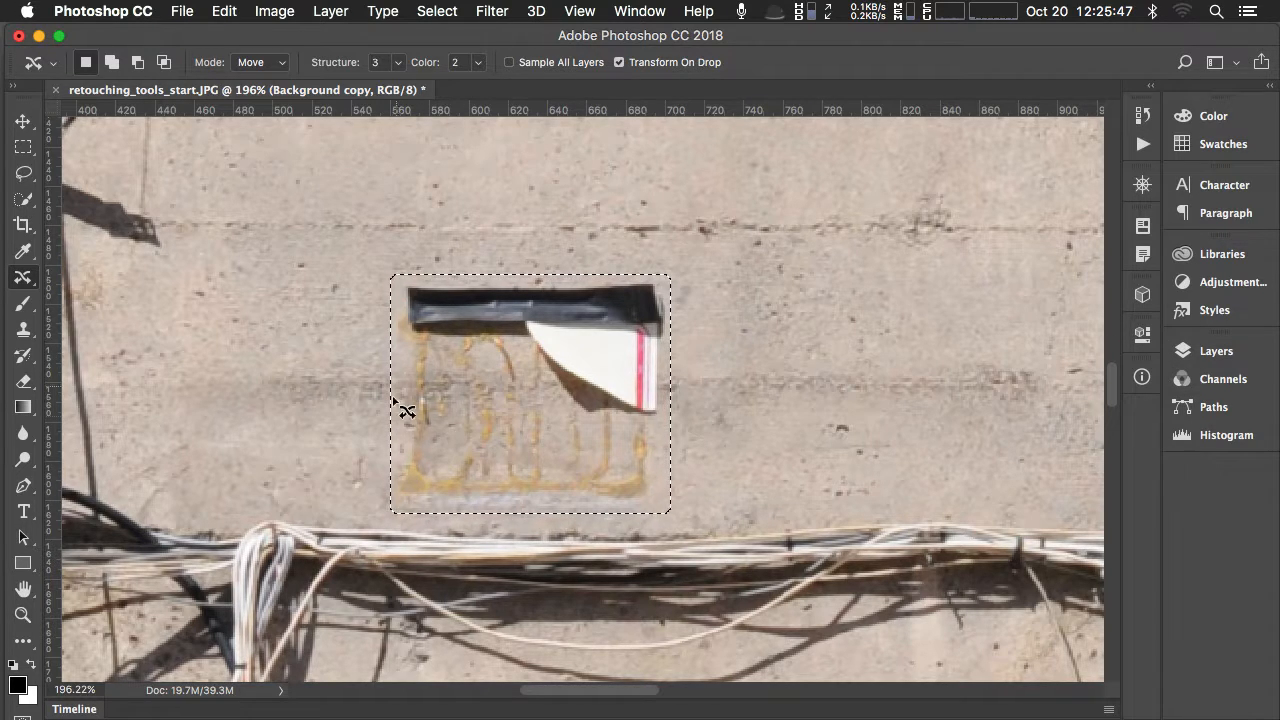
- Move the selected sign remnant farther along the wall on the Background copy layer with the Content-Aware Move tool
left_click(24, 277)
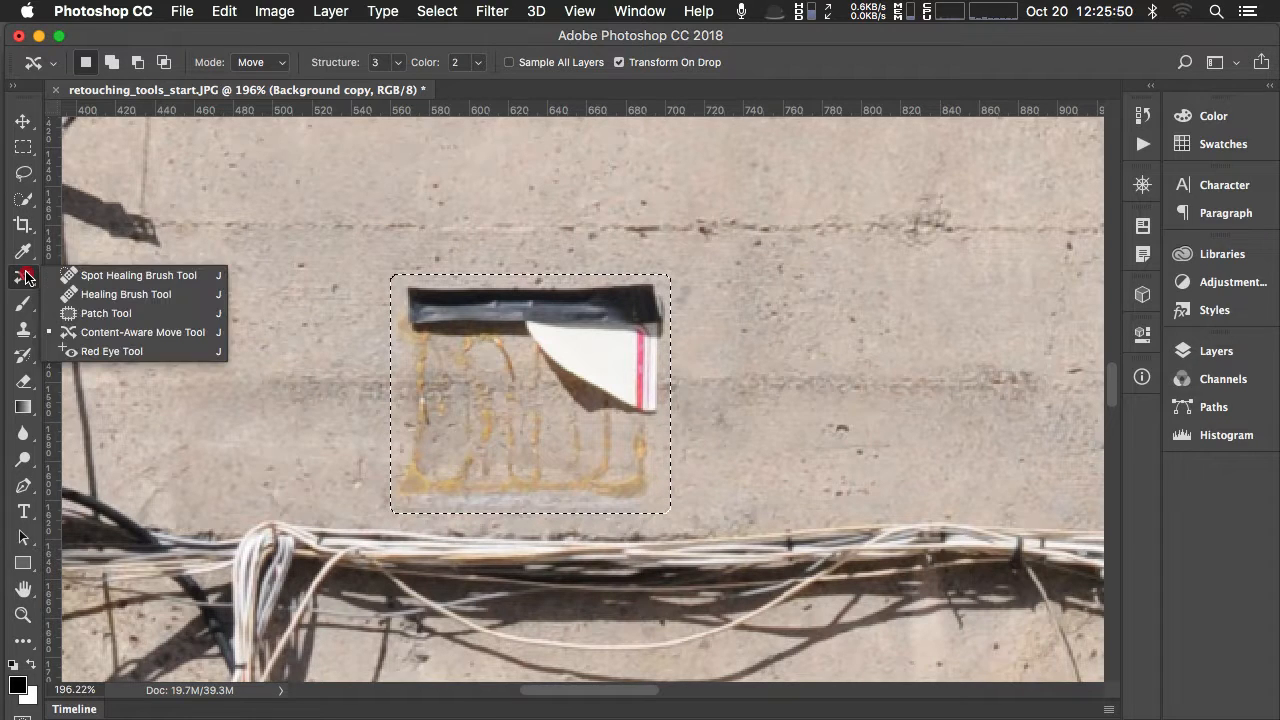
left_click(120, 328)
left_click_drag(528, 396, 868, 397)
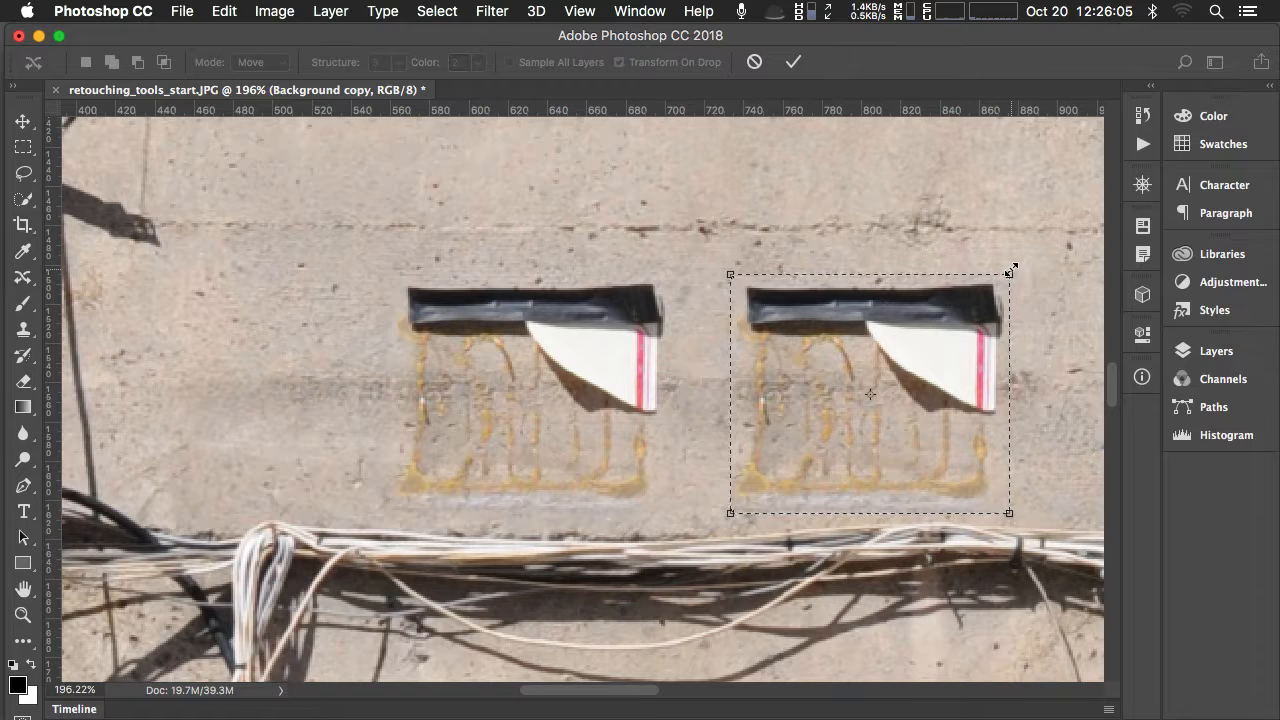
key("Return")
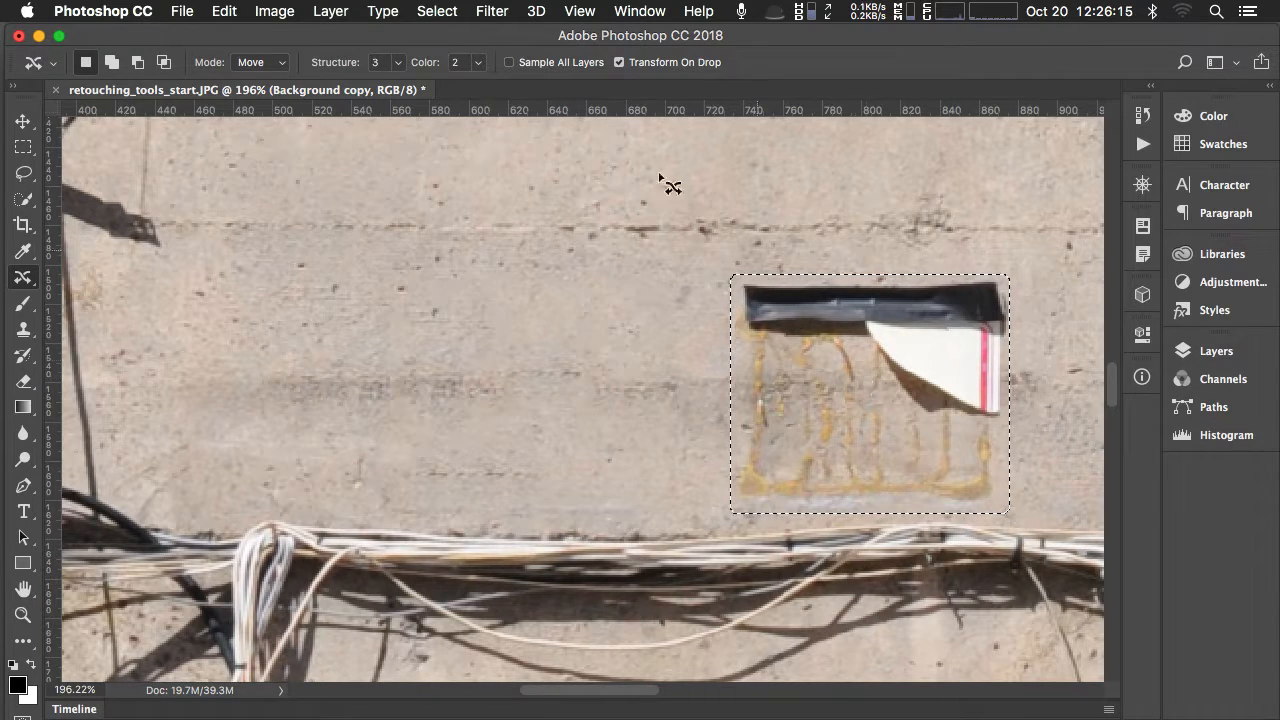
- Check the available Mode options of the Content-Aware Move tool without changing the Move mode
left_click(282, 63)
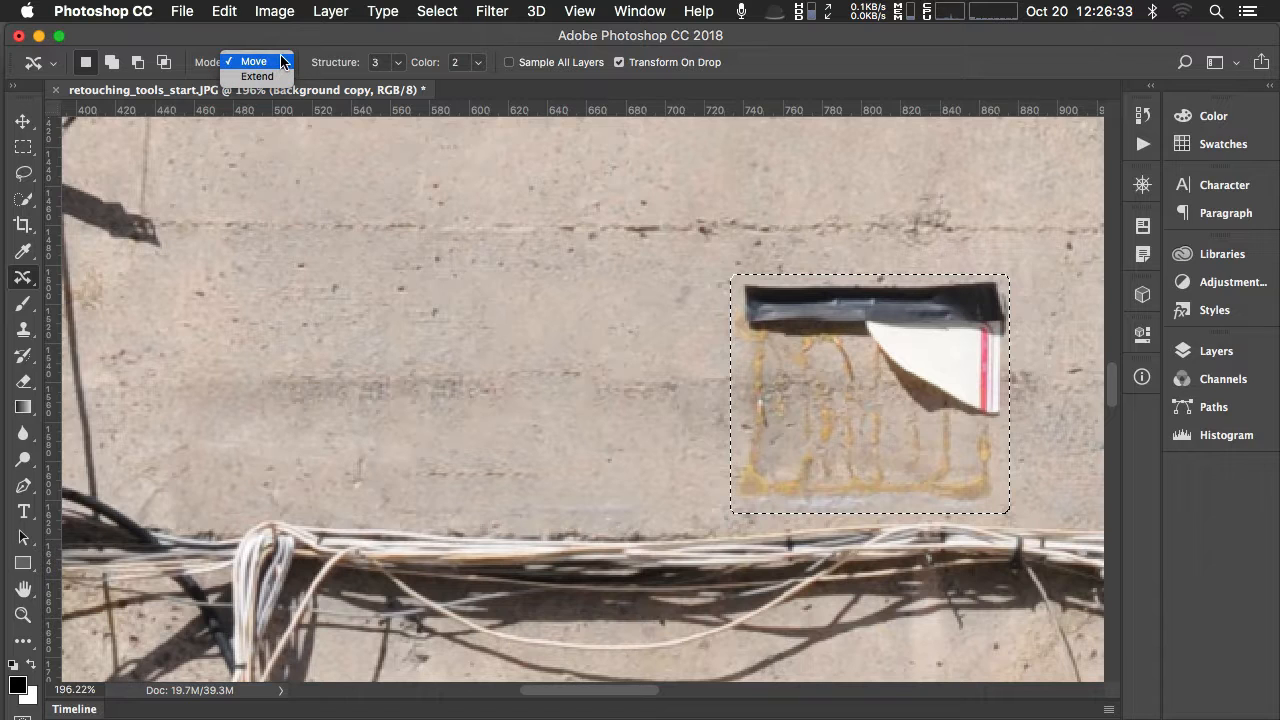
left_click(286, 62)
left_click(285, 62)
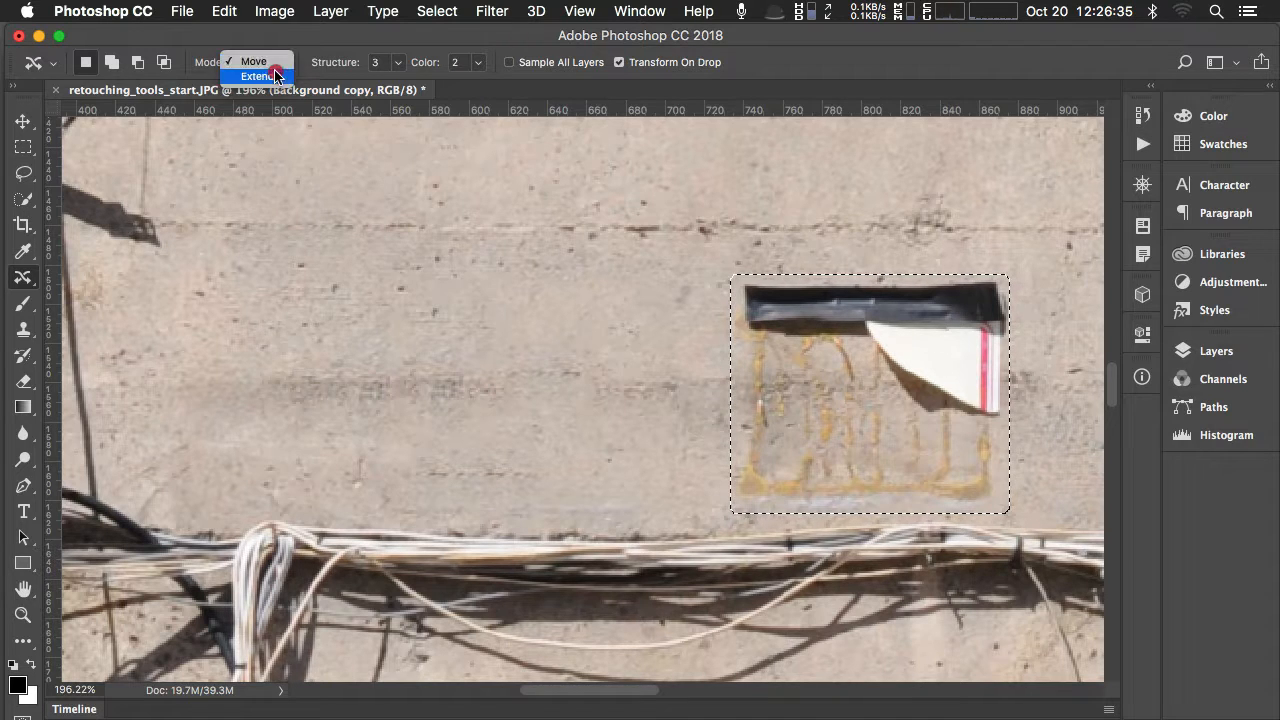
left_click(290, 62)
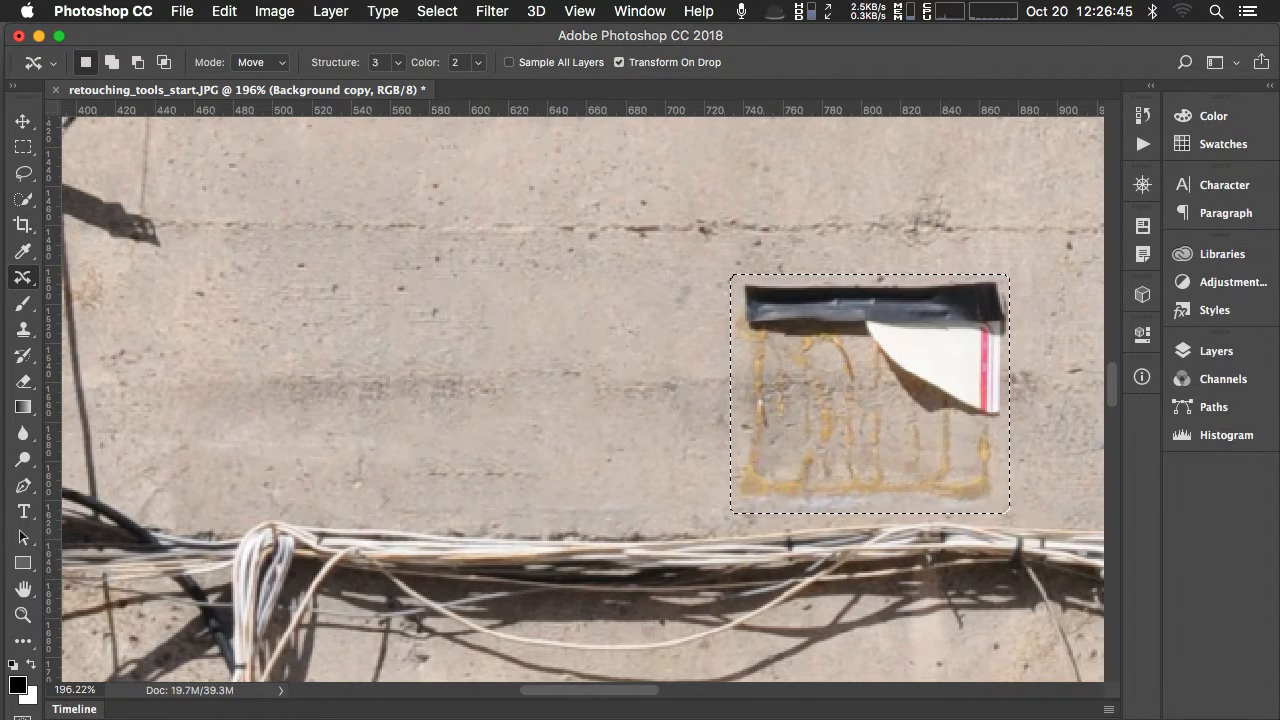
- Read the Mode, Structure and Color explanations for Content-Aware Move in retouching_tools_options.txt in TextWrangler, and return to Photoshop
mouse_move(1279, 77)
left_mouse_down()
mouse_move(967, 72)
mouse_move(630, 31)
mouse_move(650, 31)
mouse_move(596, 80)
mouse_move(615, 174)
left_mouse_up()
scroll(596, 452, "down", 4)
scroll(596, 452, "down", 1)
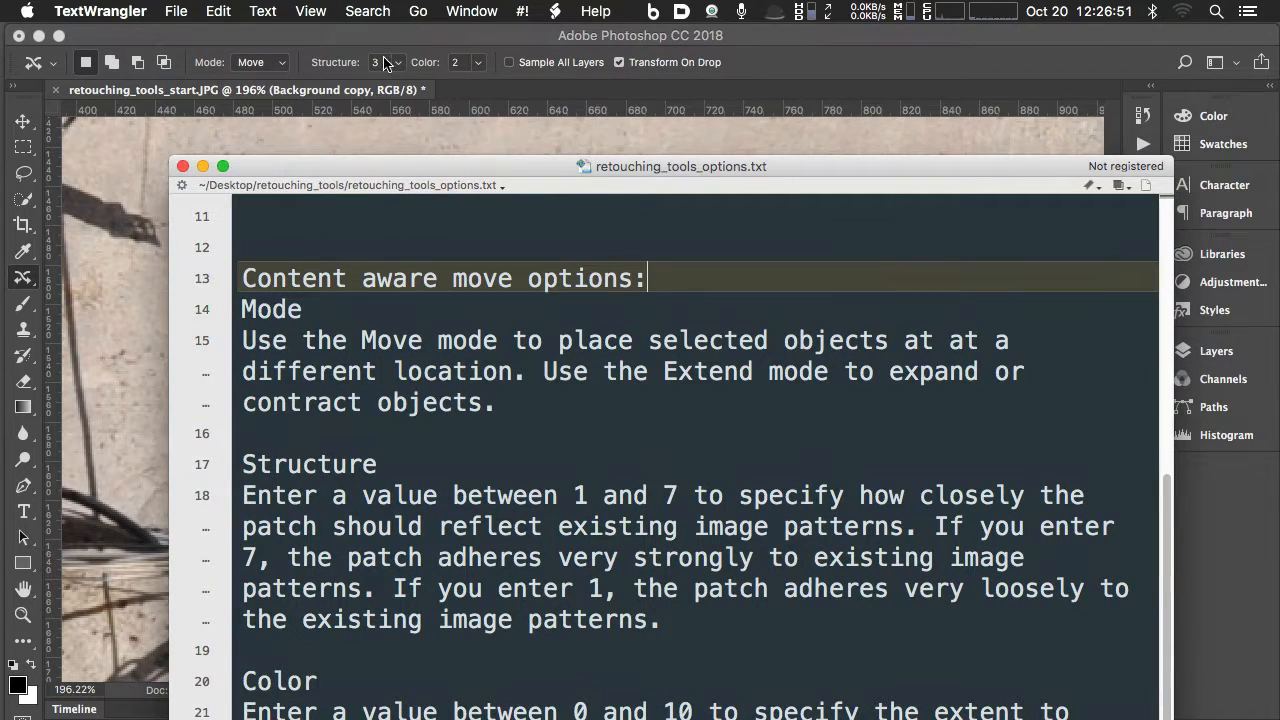
left_click_drag(472, 166, 462, 36)
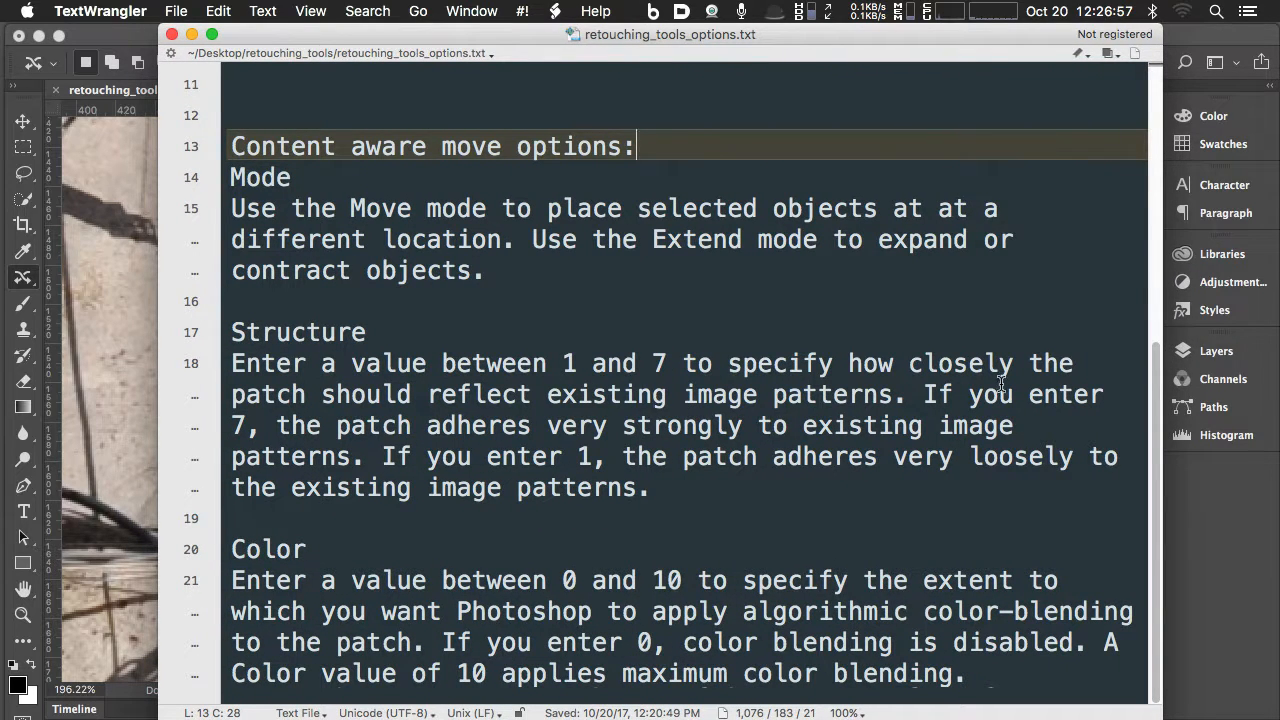
left_click_drag(848, 363, 882, 410)
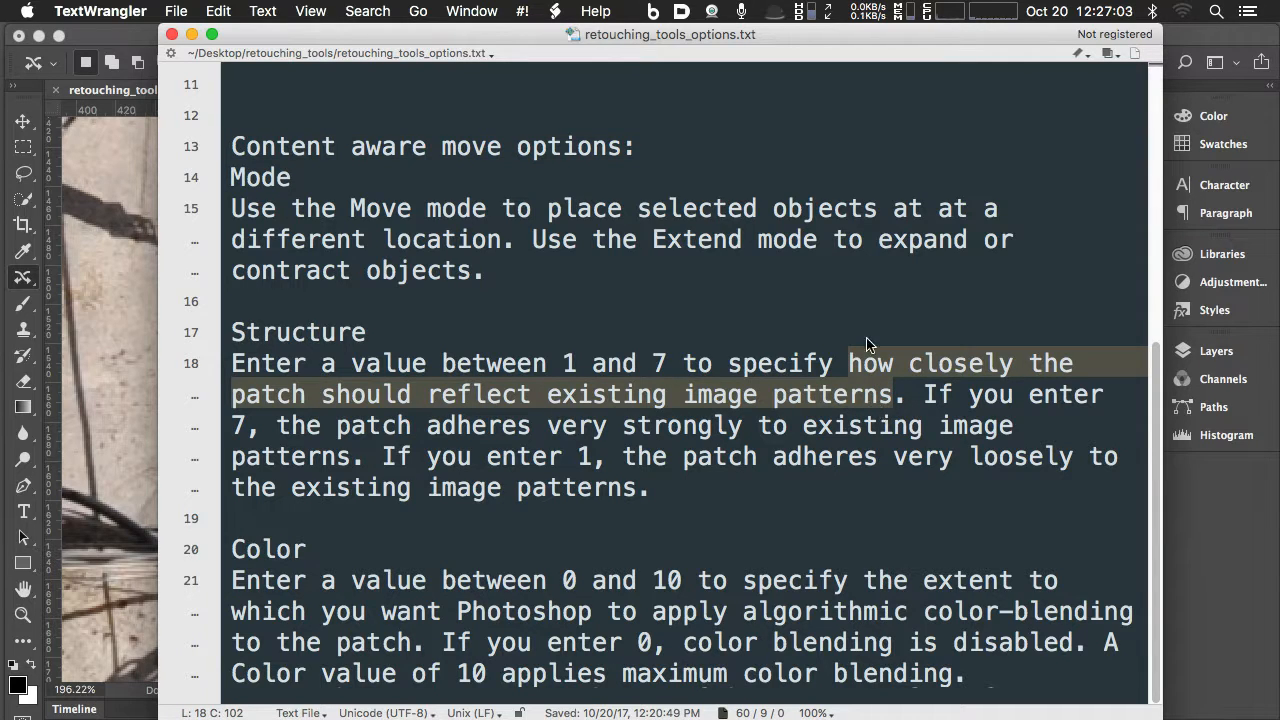
left_click_drag(686, 37, 707, 494)
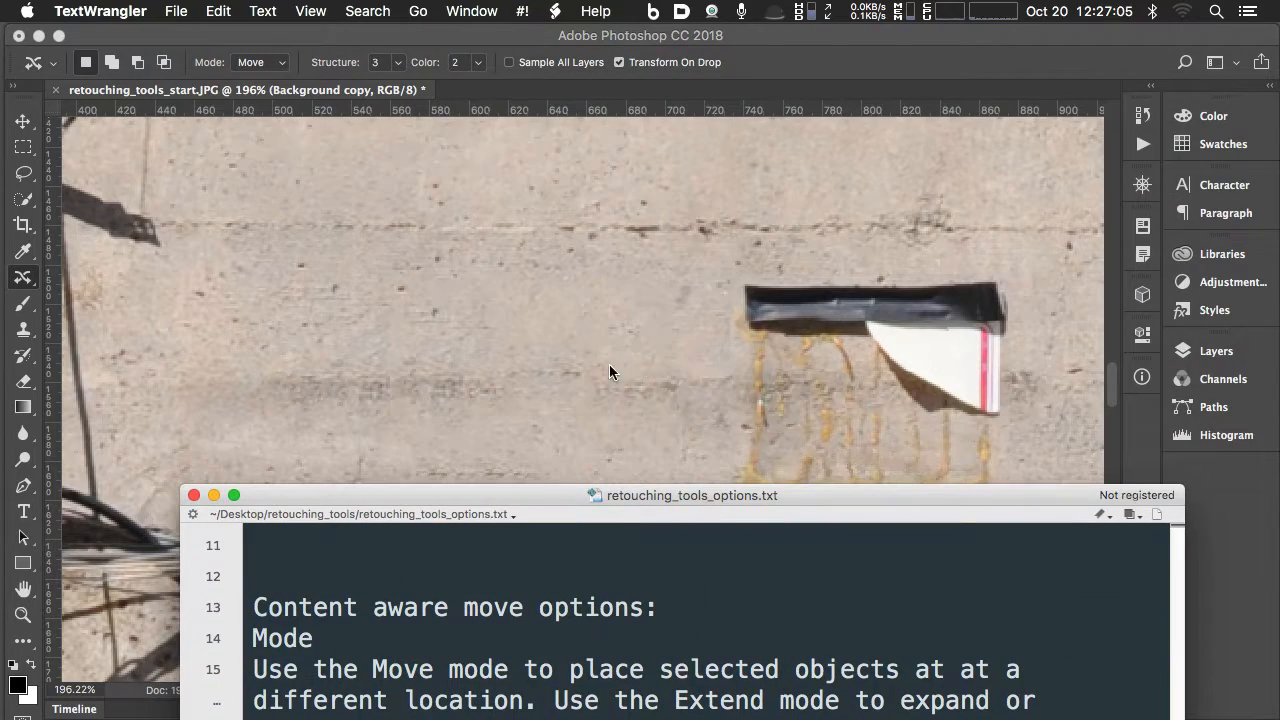
left_click_drag(624, 497, 562, 39)
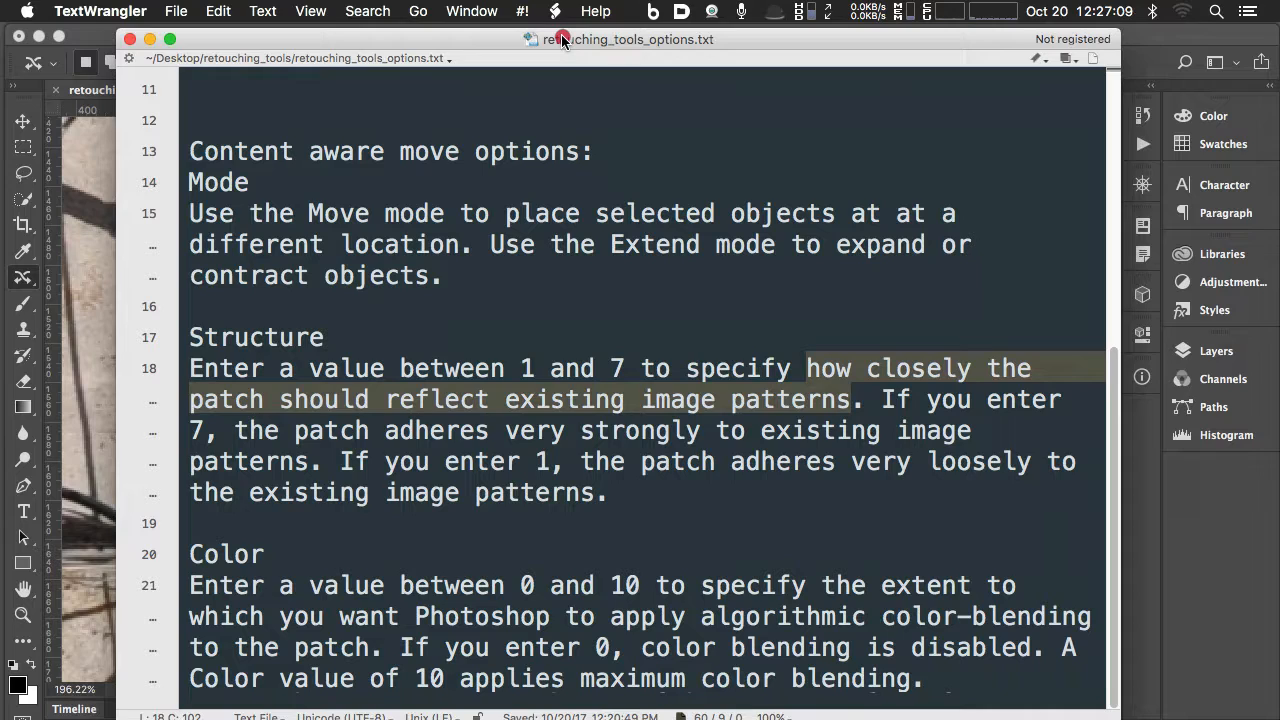
mouse_move(562, 40)
left_mouse_down()
mouse_move(577, 478)
mouse_move(588, 458)
mouse_move(565, 28)
mouse_move(580, 38)
left_mouse_up()
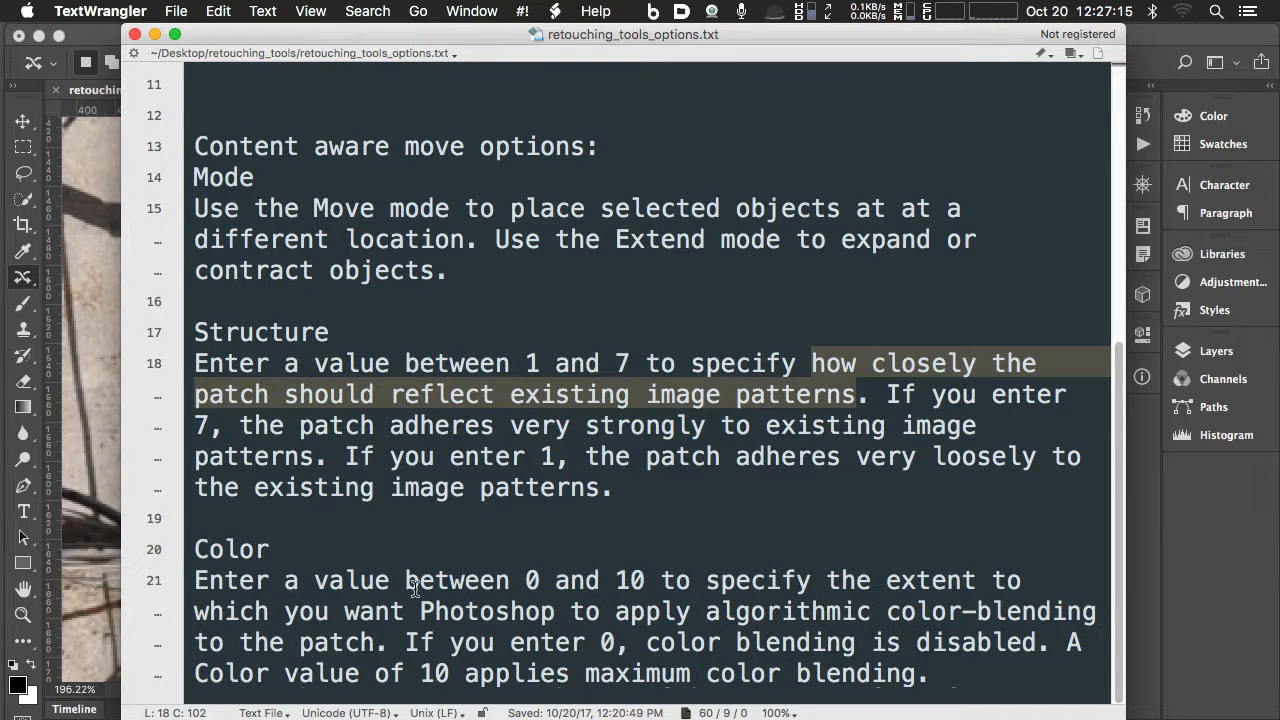
left_click_drag(527, 580, 641, 579)
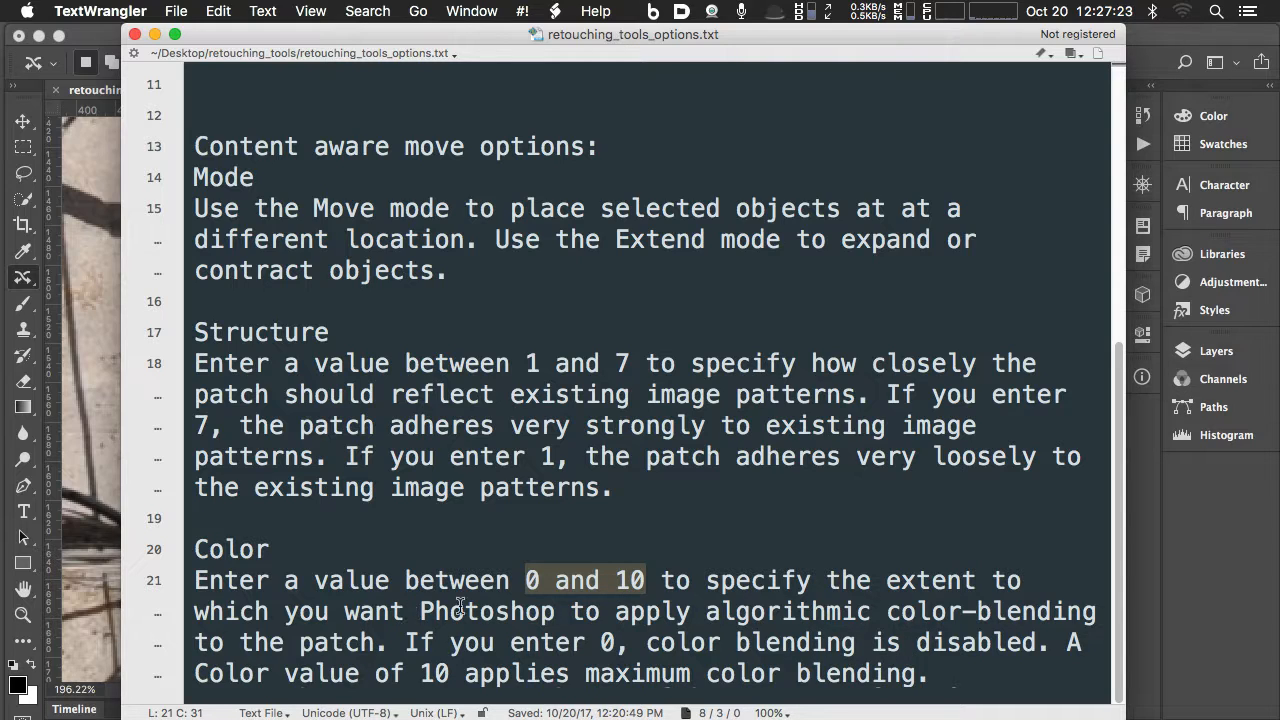
left_click_drag(615, 611, 372, 642)
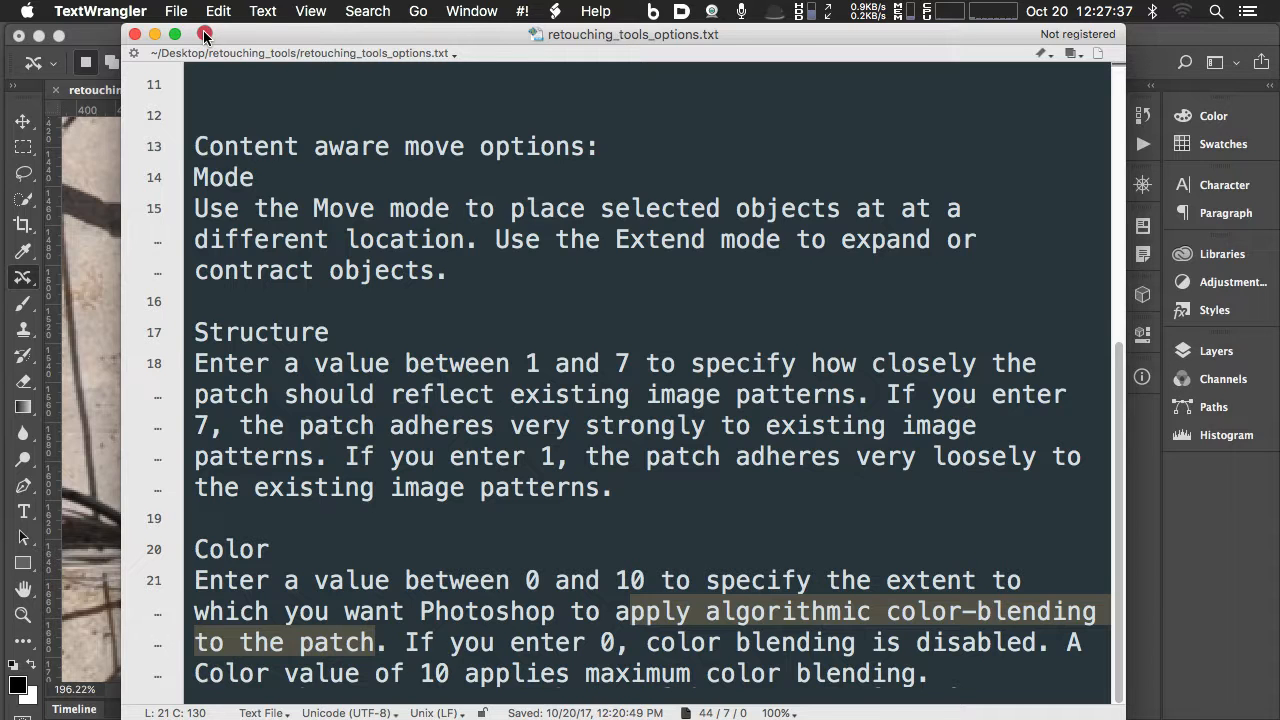
left_click_drag(204, 37, 1279, 37)
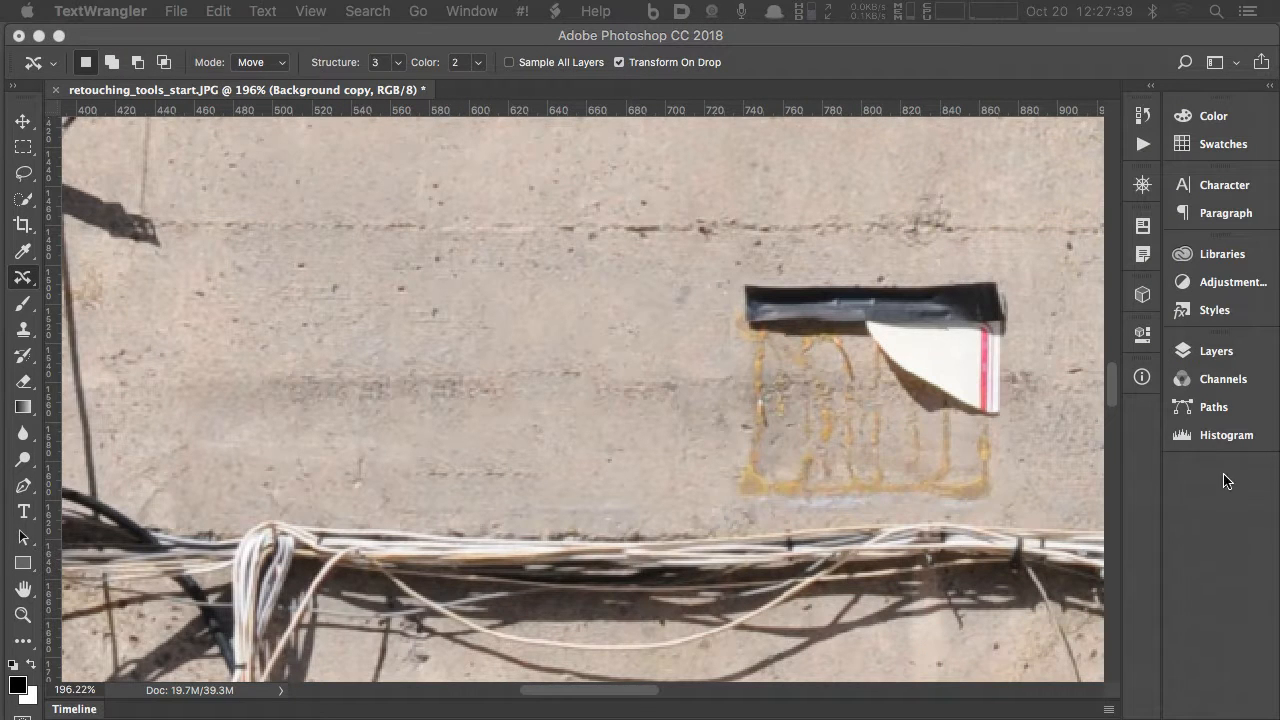
left_click(406, 37)
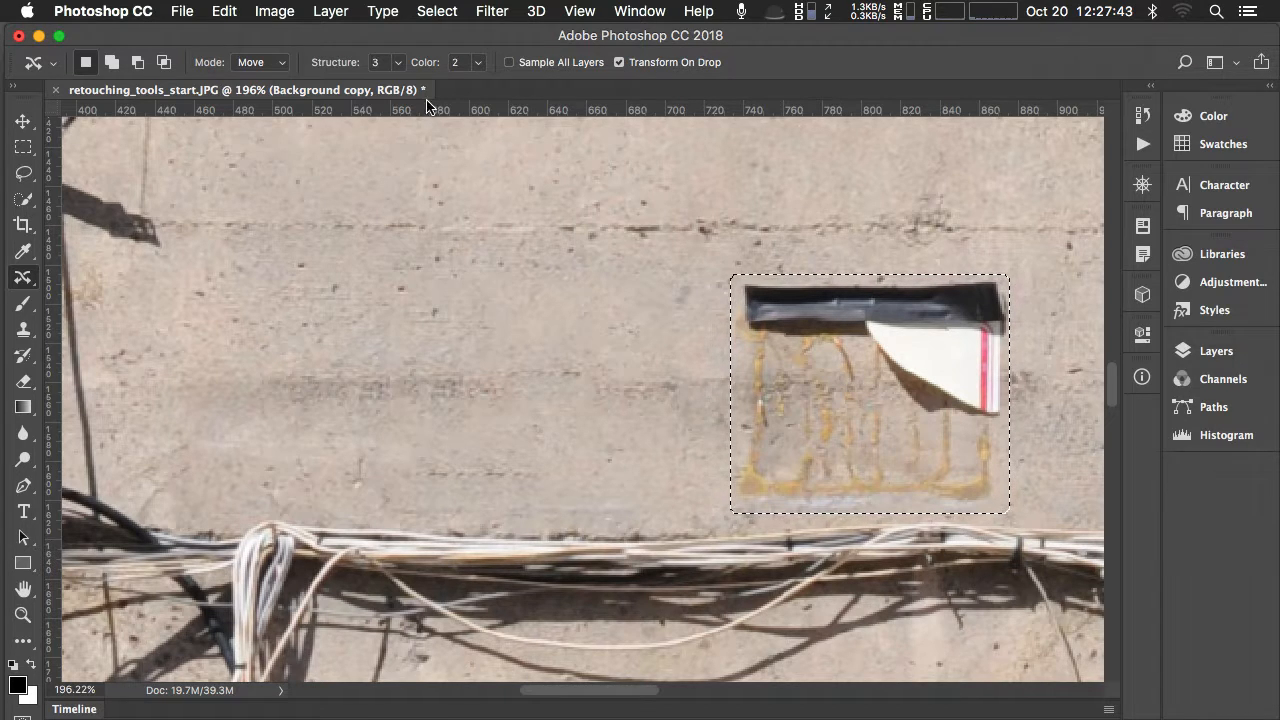
- Try Structure values of 4 and 2 for the Content-Aware Move tool
left_click(397, 62)
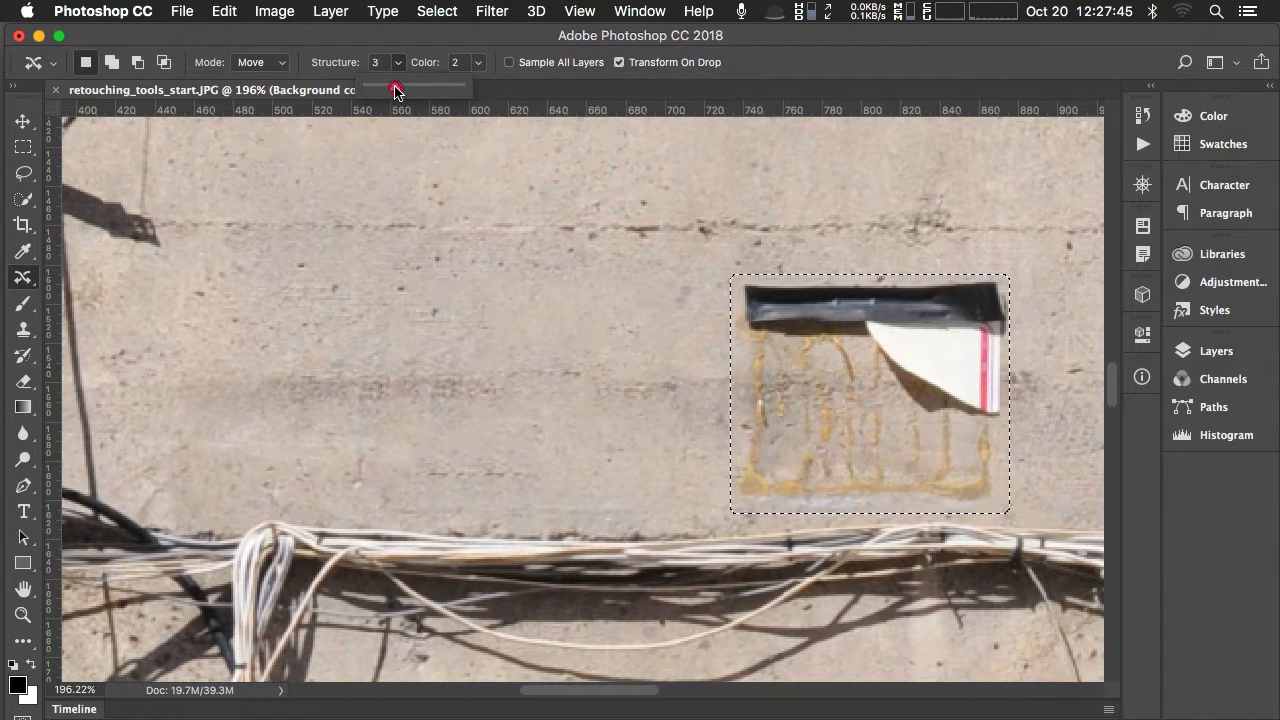
mouse_move(397, 88)
left_mouse_down()
mouse_move(367, 88)
mouse_move(449, 88)
mouse_move(410, 88)
left_mouse_up()
left_click(457, 143)
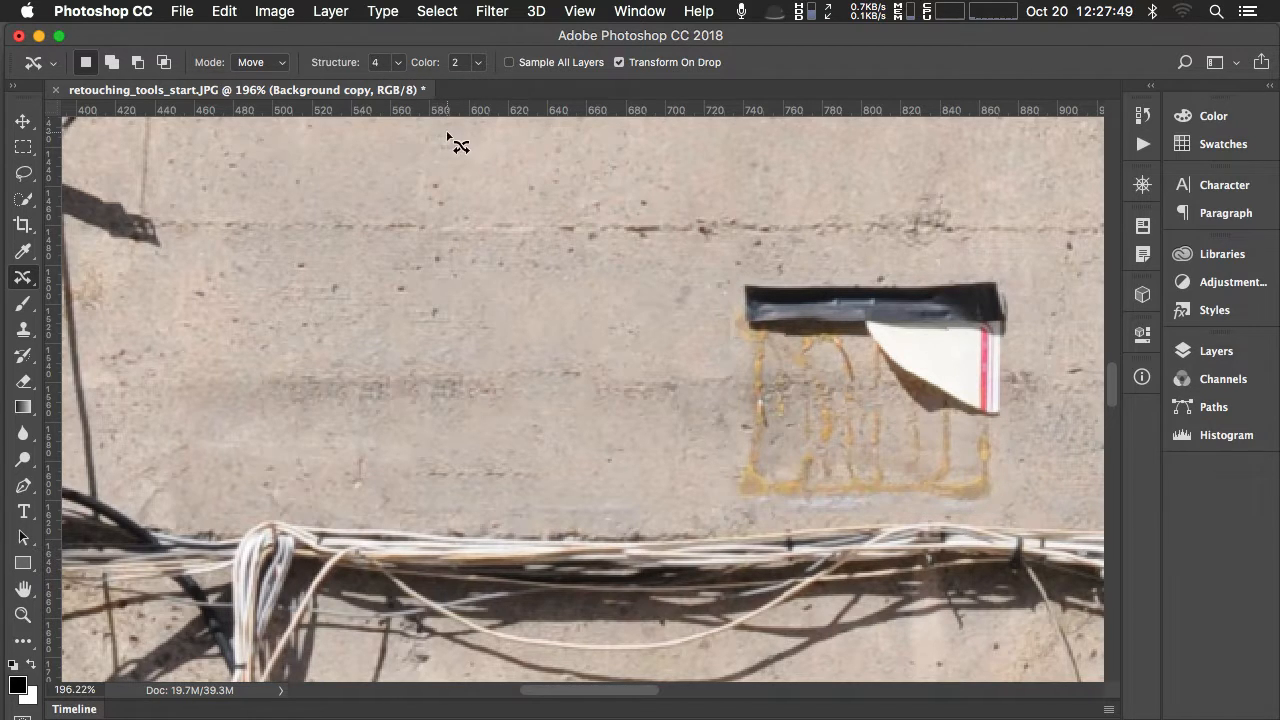
left_click(397, 62)
left_click_drag(398, 88, 371, 88)
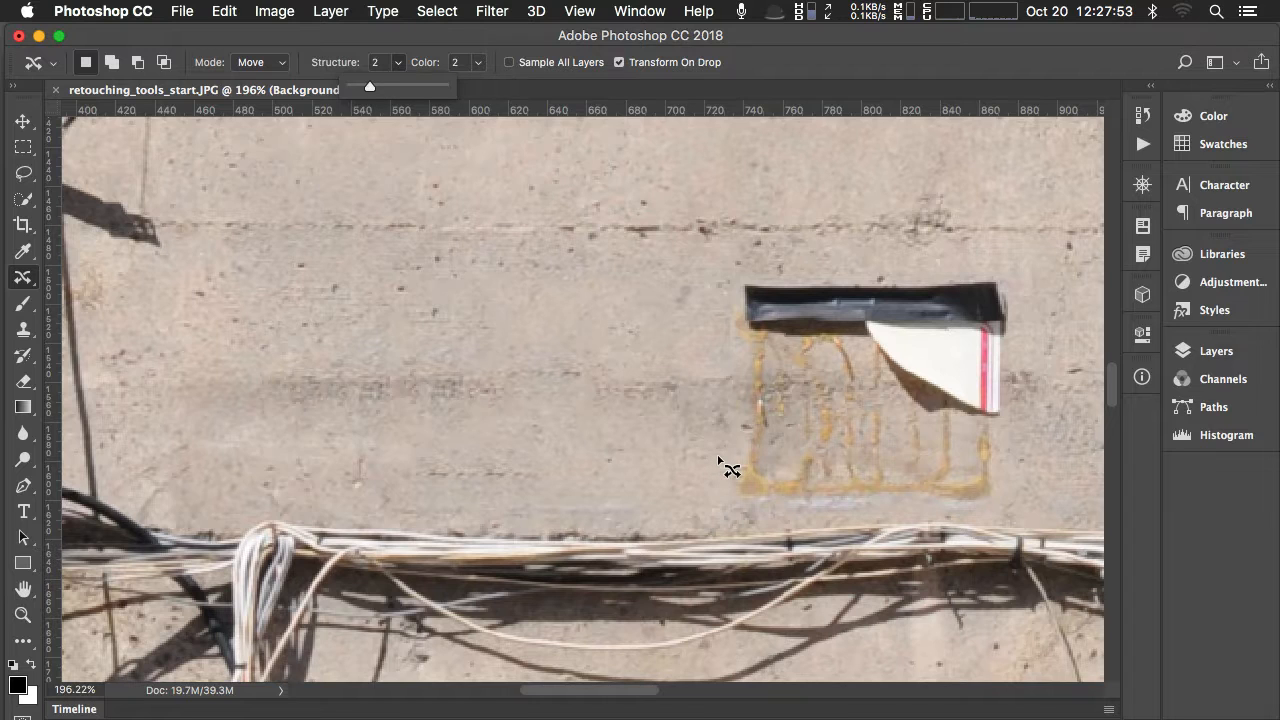
- Undo the deselection and the content-aware move of the sign remnant
key("alt+super")
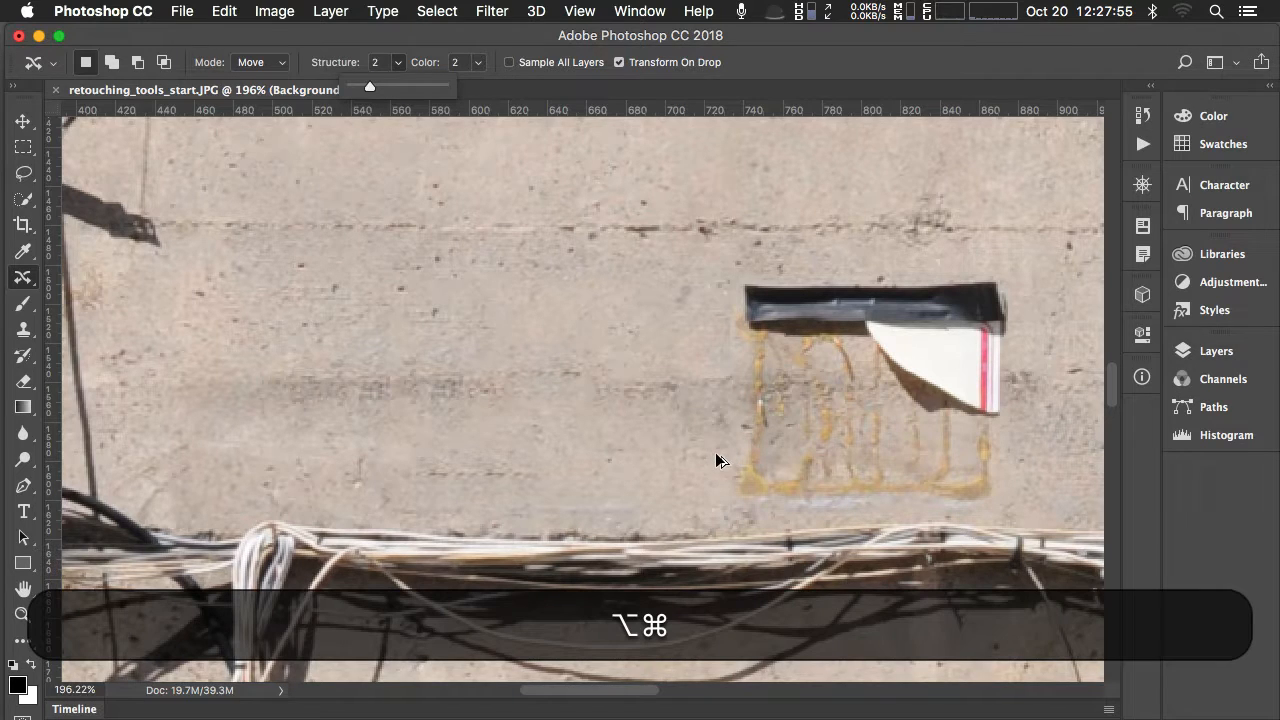
key("alt+super+z")
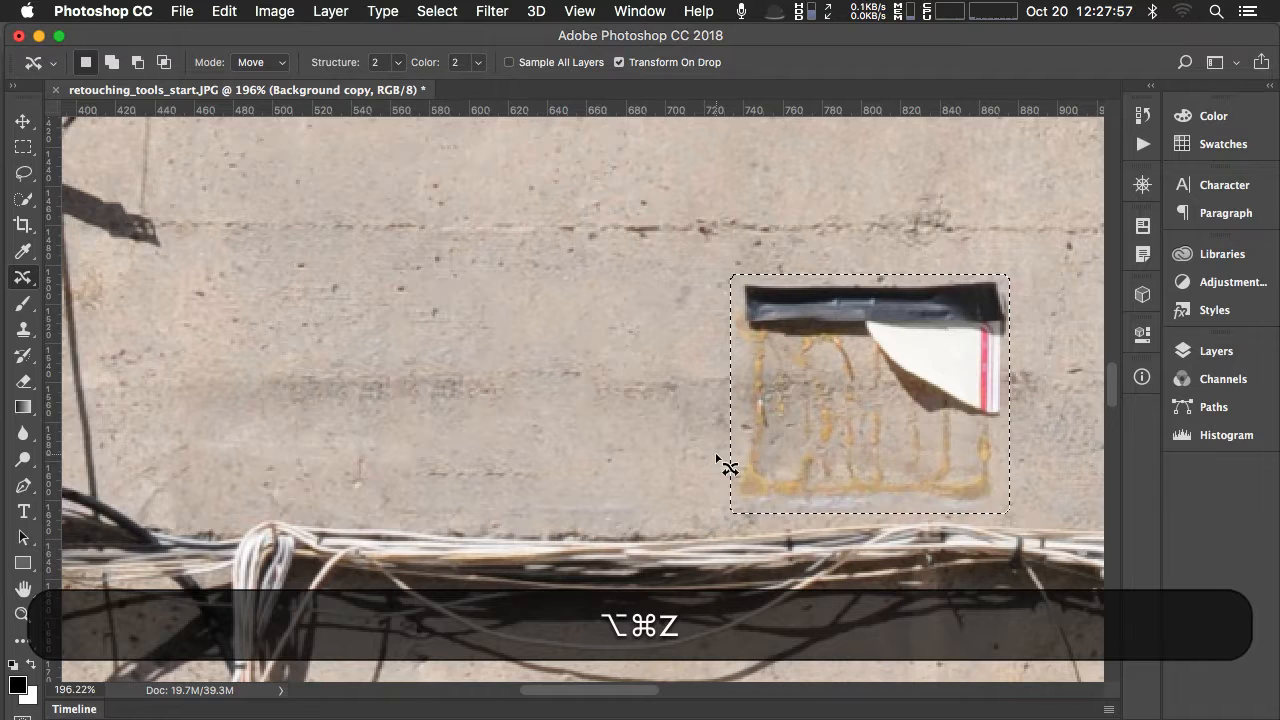
key("alt+super+z")
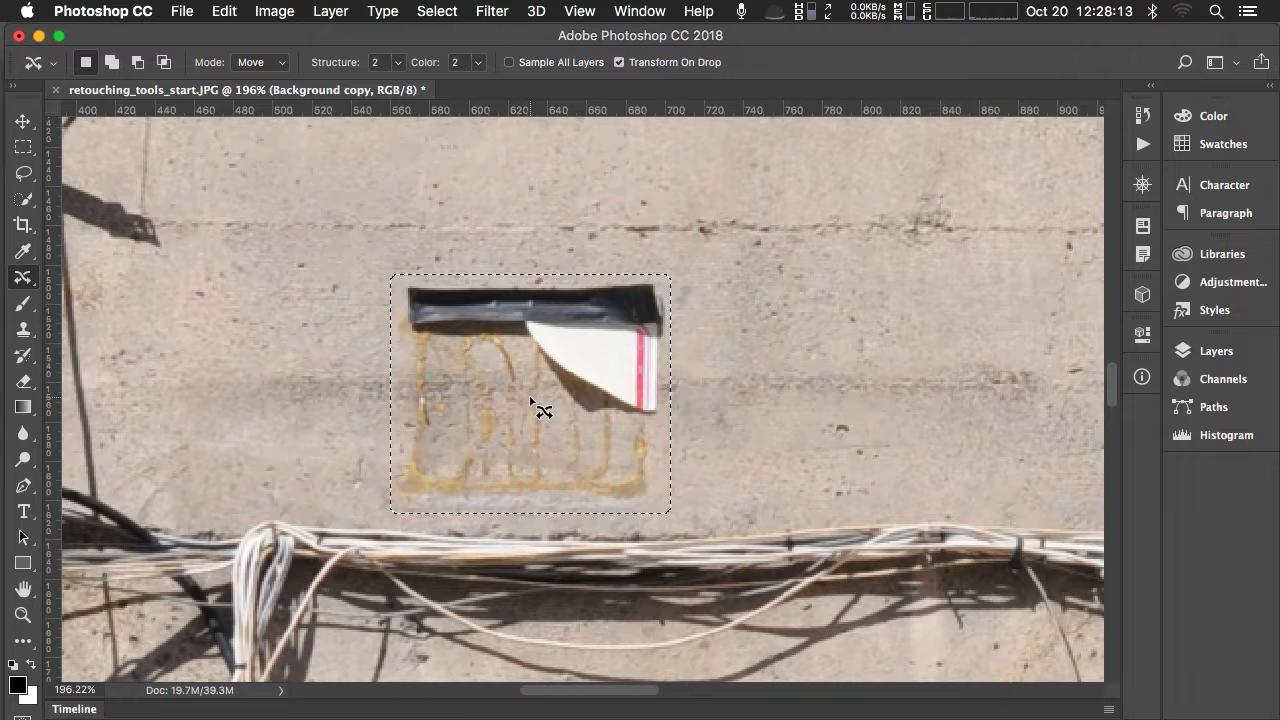
- Move the selected sign remnant along the wall toward the clear area with the Content-Aware Move tool at Structure 2
left_click_drag(531, 402, 857, 397)
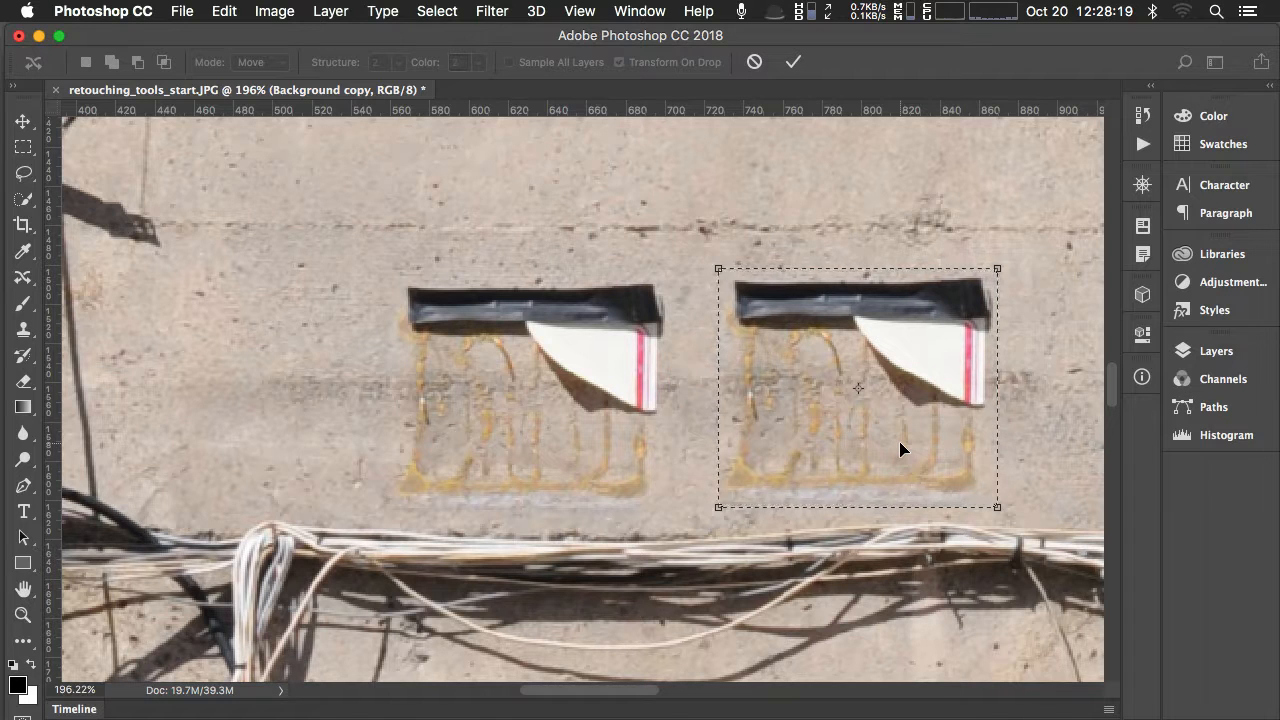
key("Return")
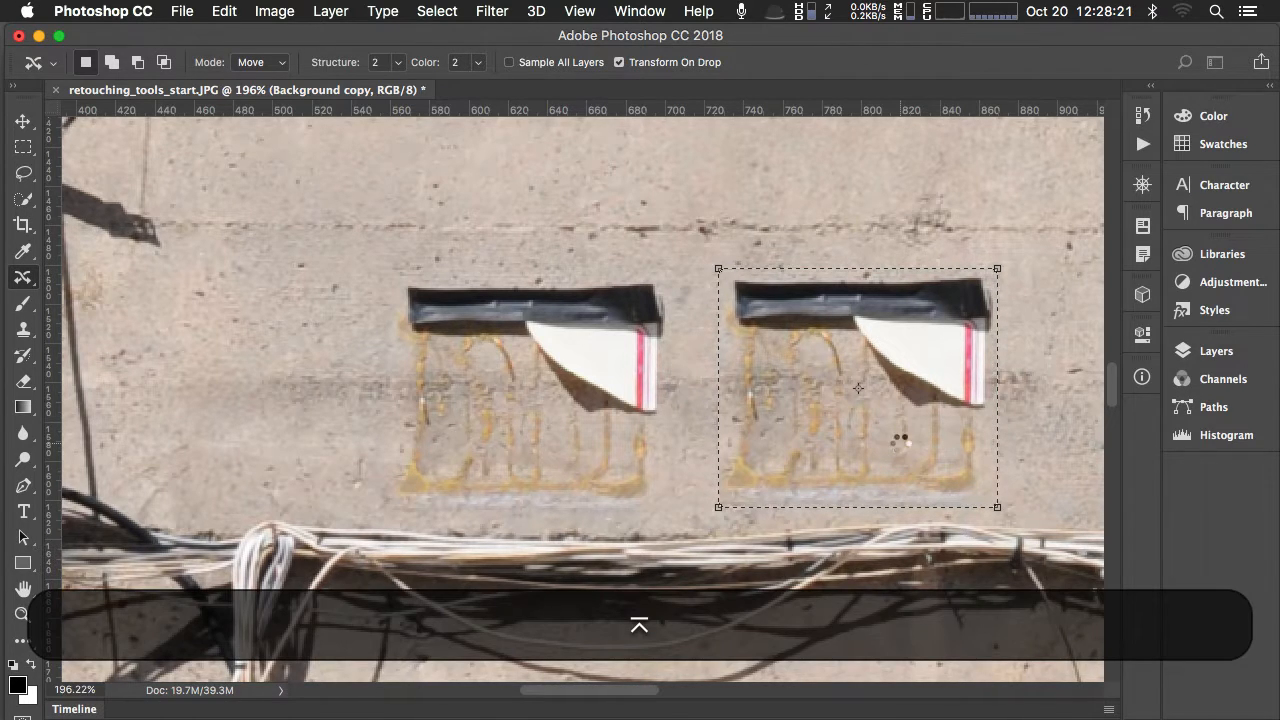
- Compare Structure values of 6, 3 and 2 on the still-selected moved sign remnant
left_click(397, 62)
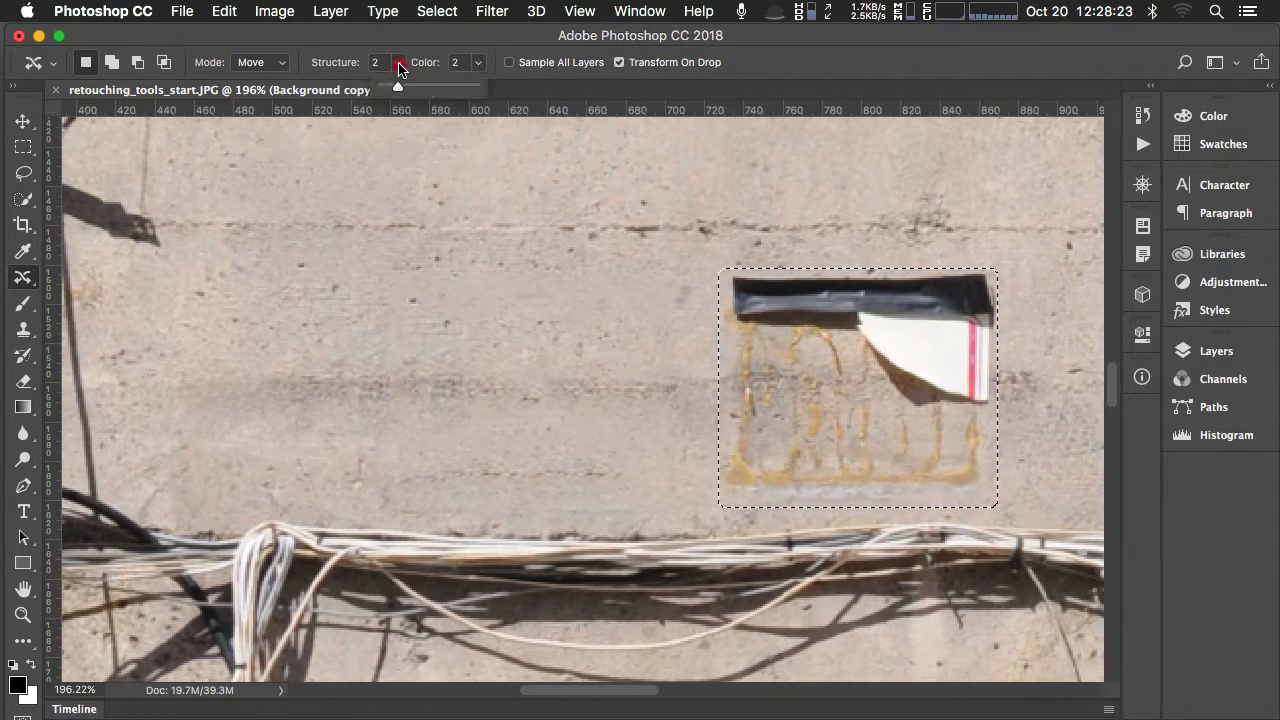
left_click_drag(401, 90, 456, 90)
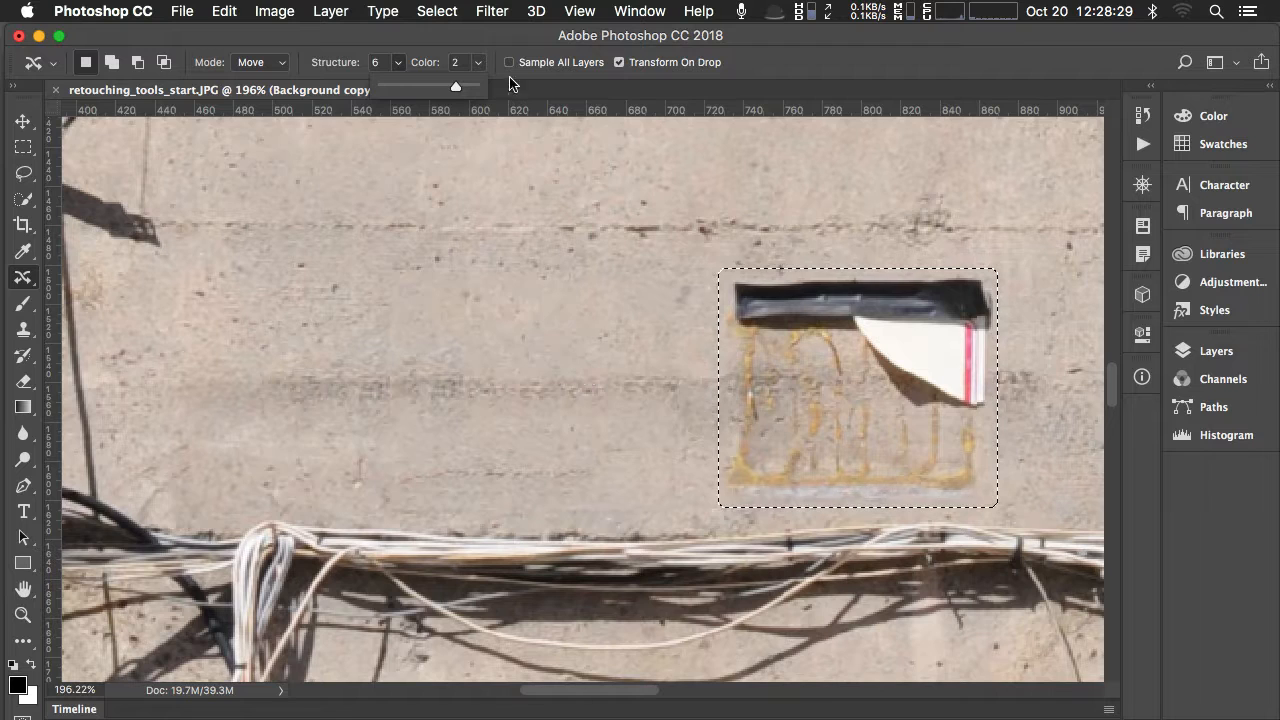
left_click_drag(455, 90, 408, 91)
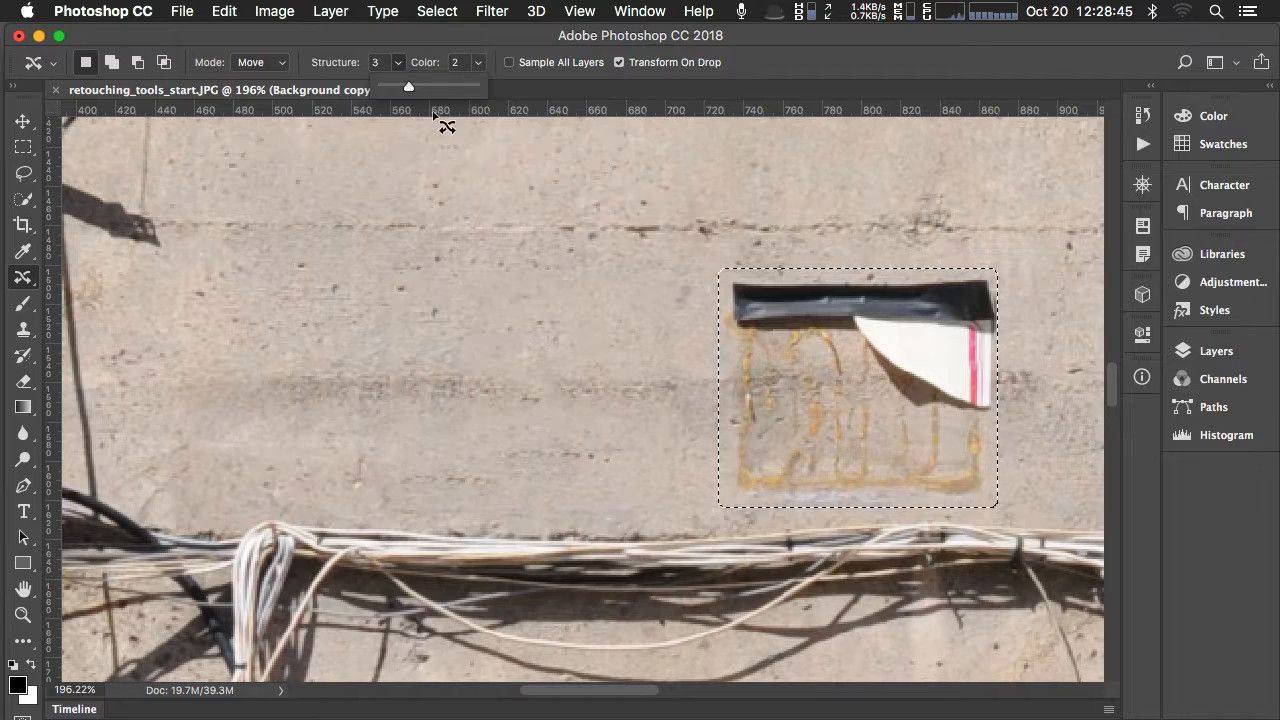
left_click_drag(409, 89, 396, 90)
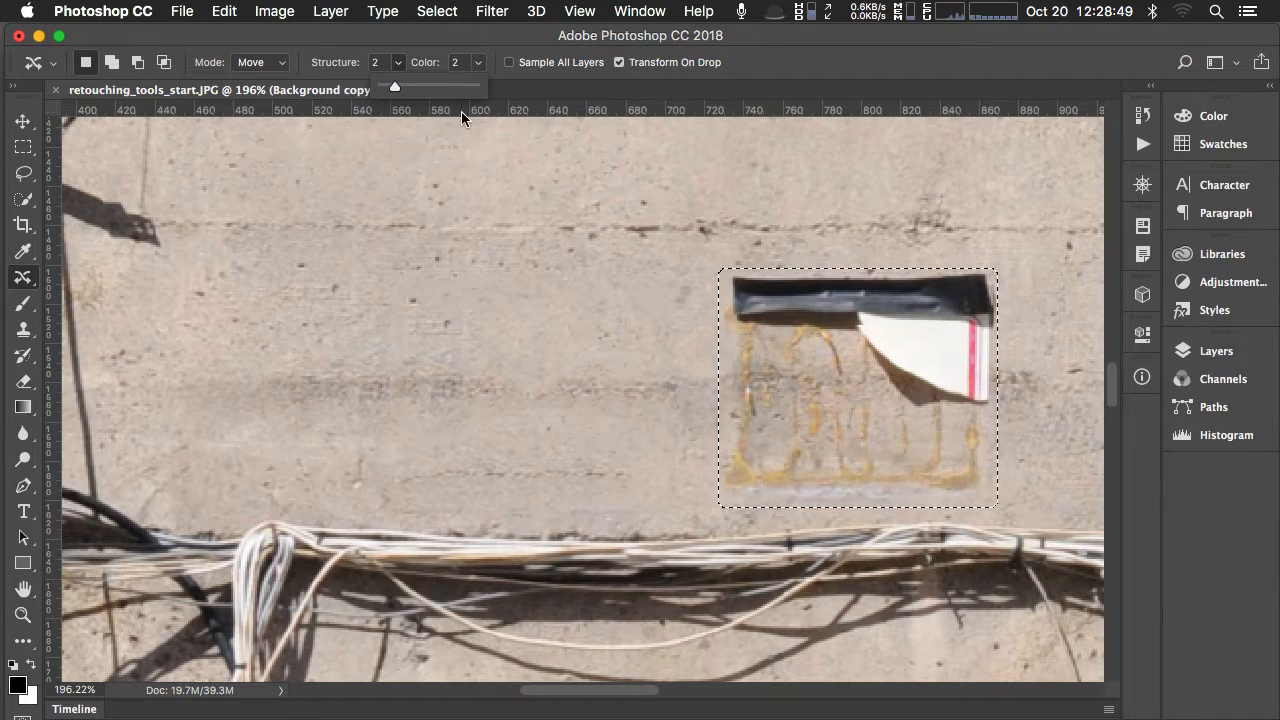
- Set the content-aware move's Color to 5 and Structure to 3 for the moved sign remnant
left_click(476, 64)
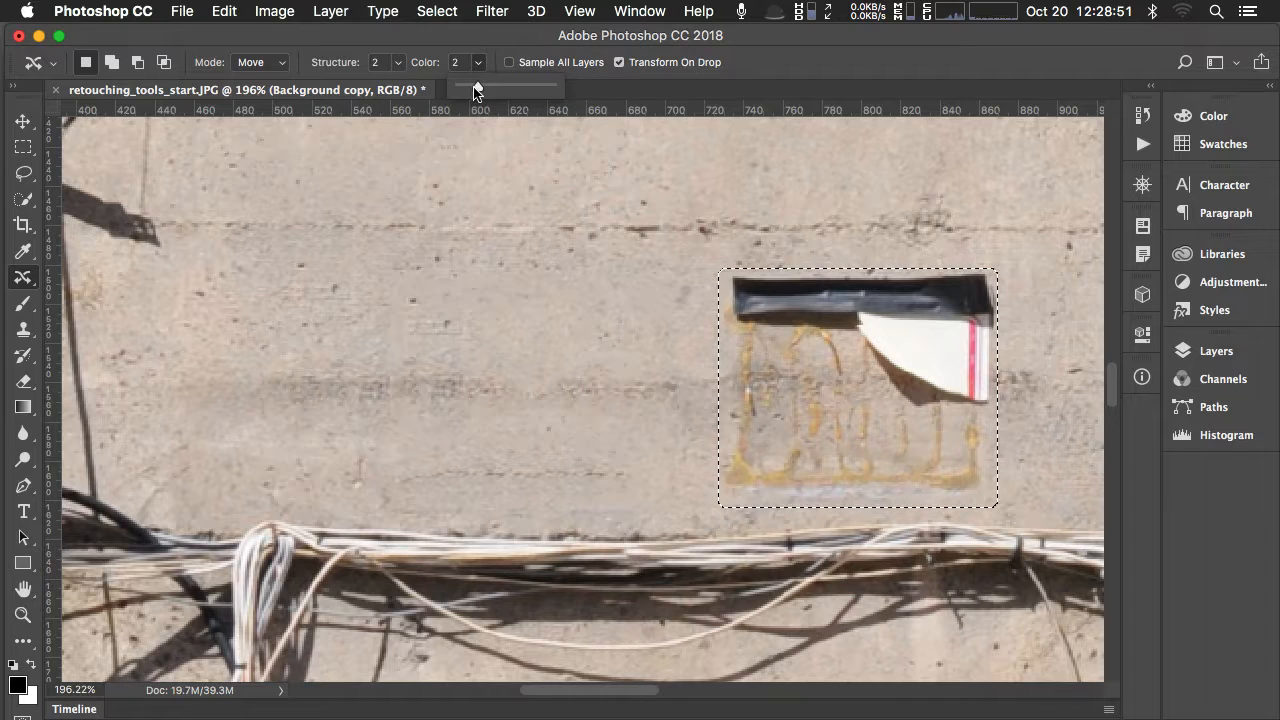
left_click_drag(477, 86, 503, 92)
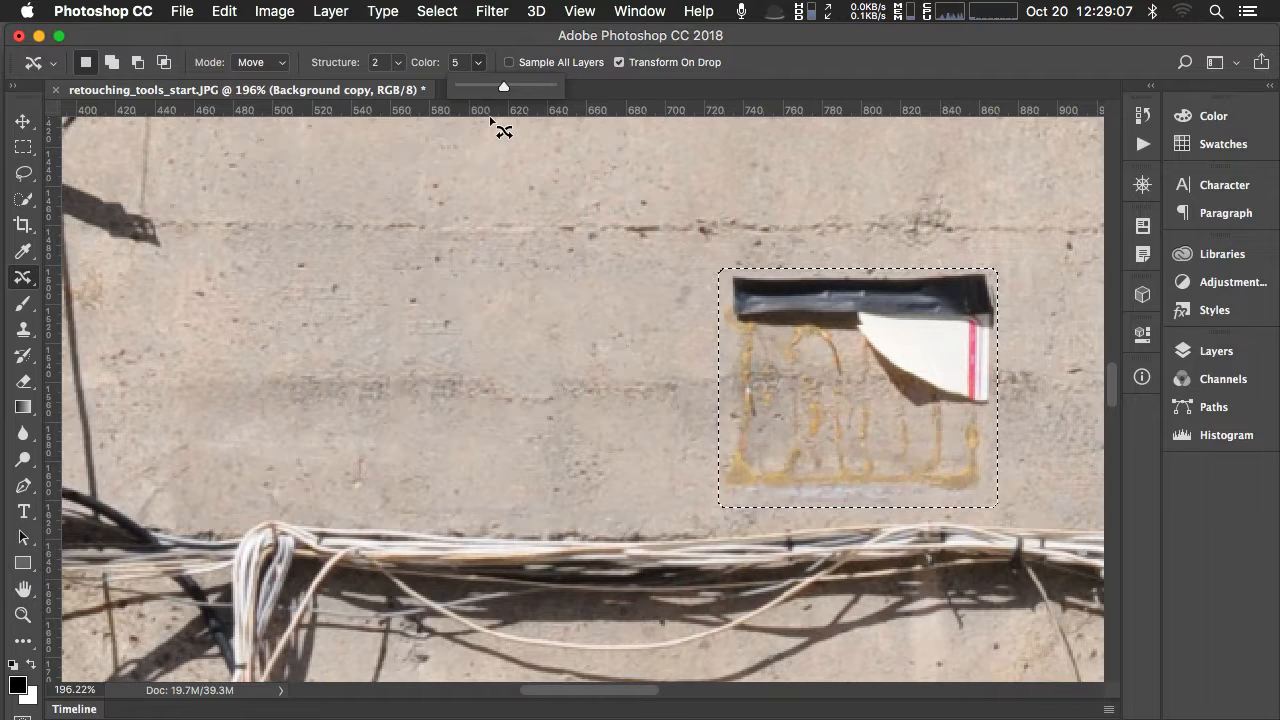
left_click(398, 62)
mouse_move(401, 89)
left_mouse_down()
mouse_move(444, 91)
mouse_move(405, 89)
left_mouse_up()
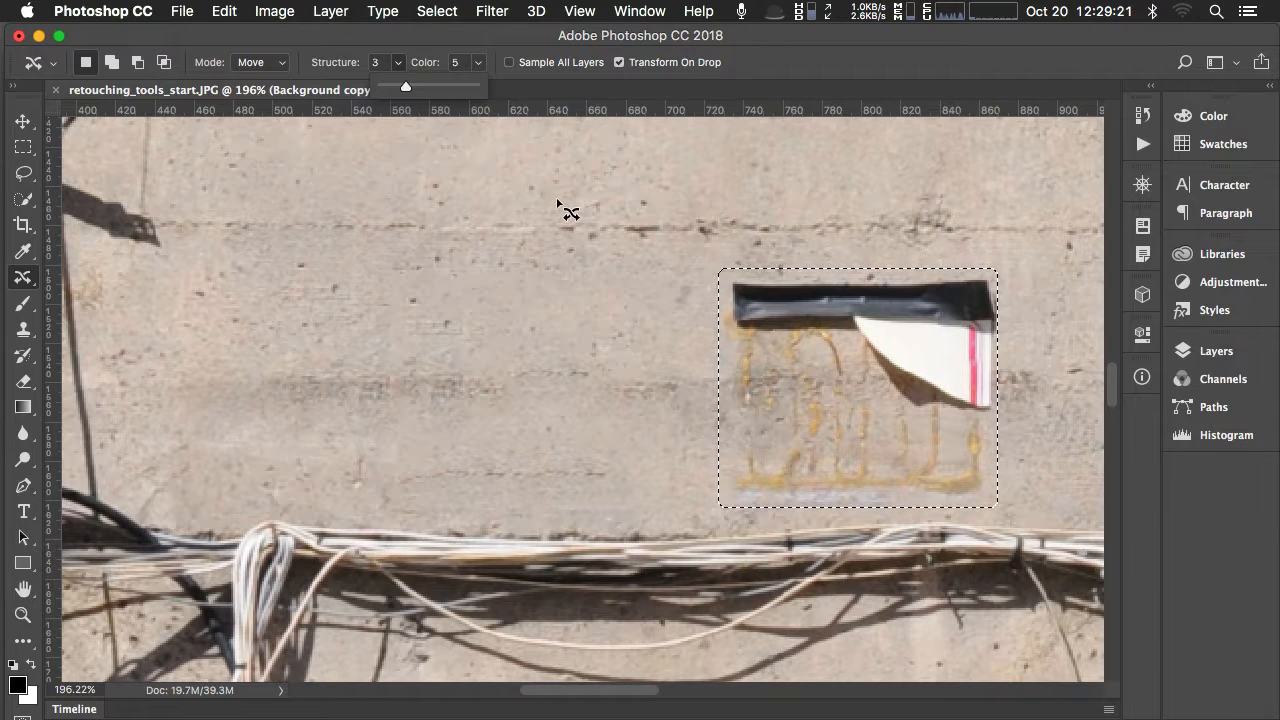
key("Return")
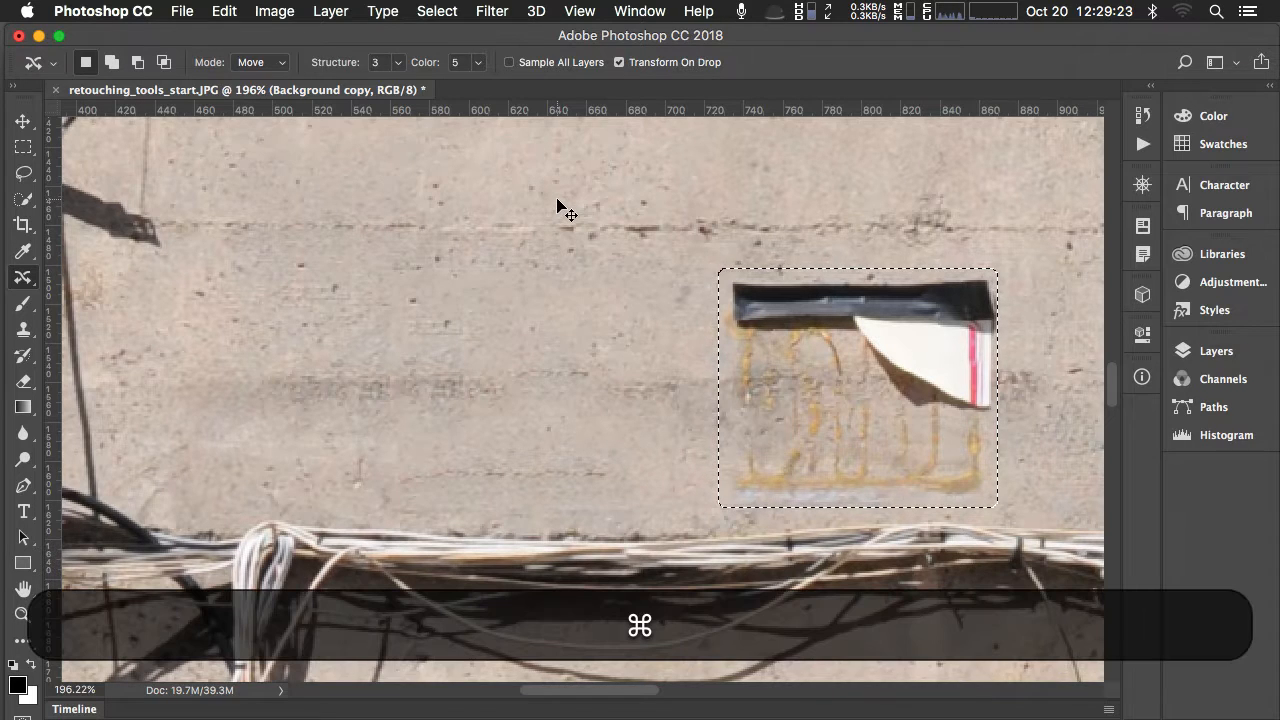
- Deselect the moved sign remnant and fit the whole photo in the view
key("super+d")
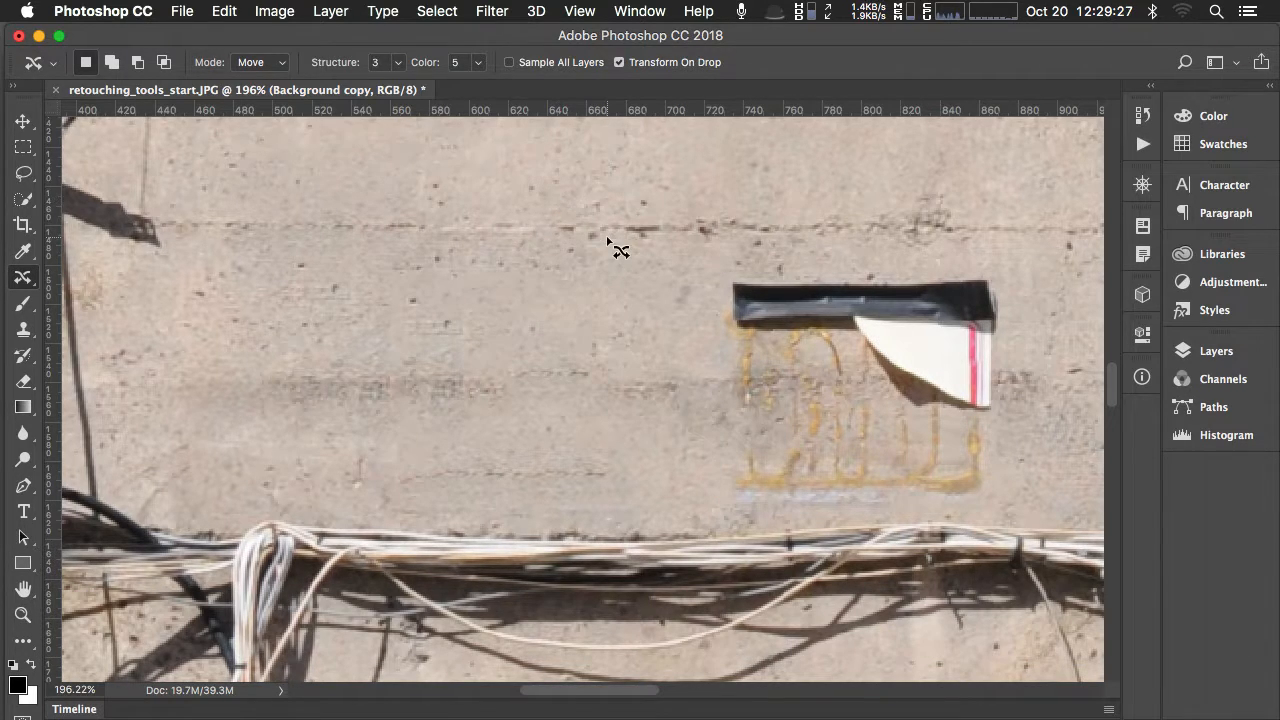
key("super")
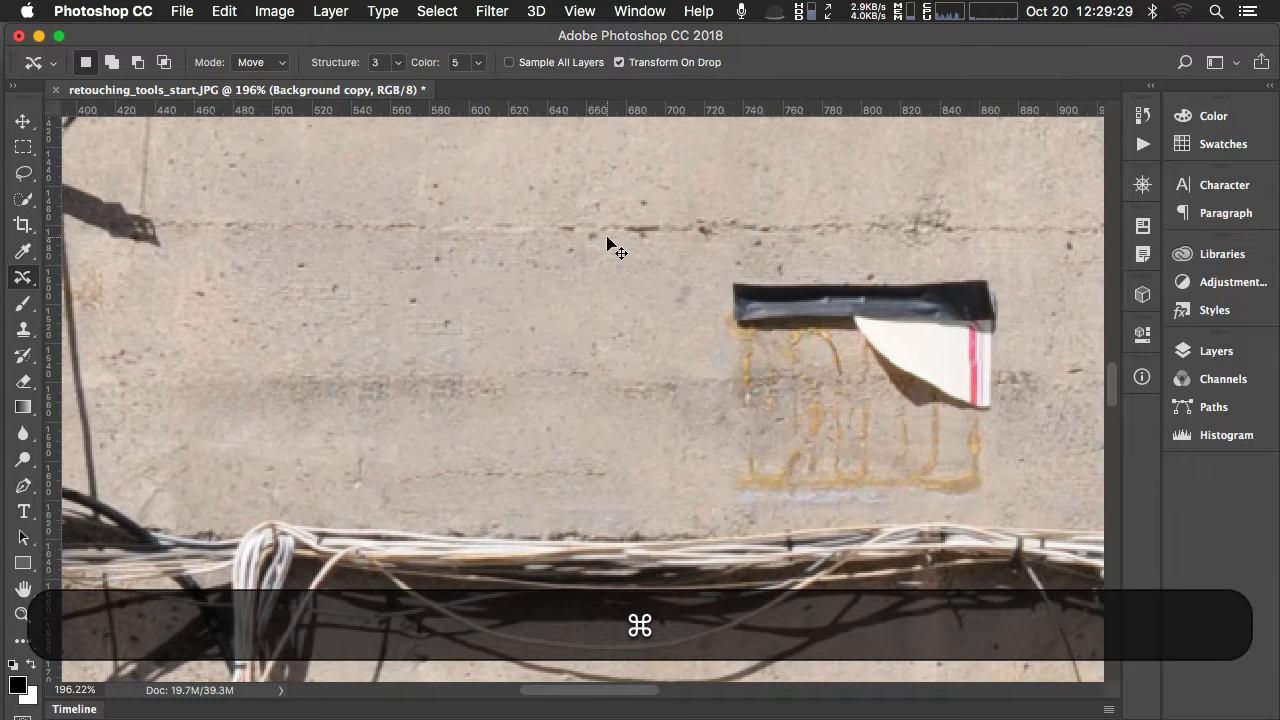
key("super+0")
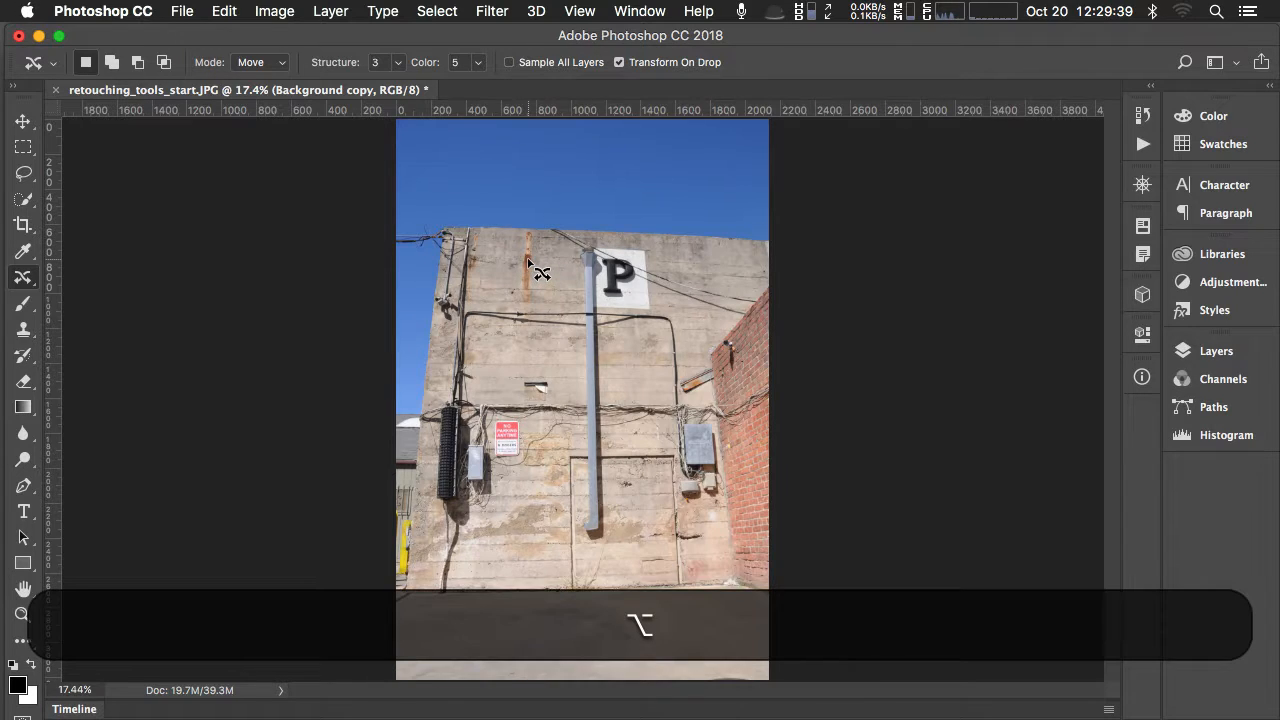
- Draw a freehand lasso selection around the rusty bracket and the stain below it on the upper wall
scroll(524, 265, "up", 5)
scroll(529, 263, "up", 8)
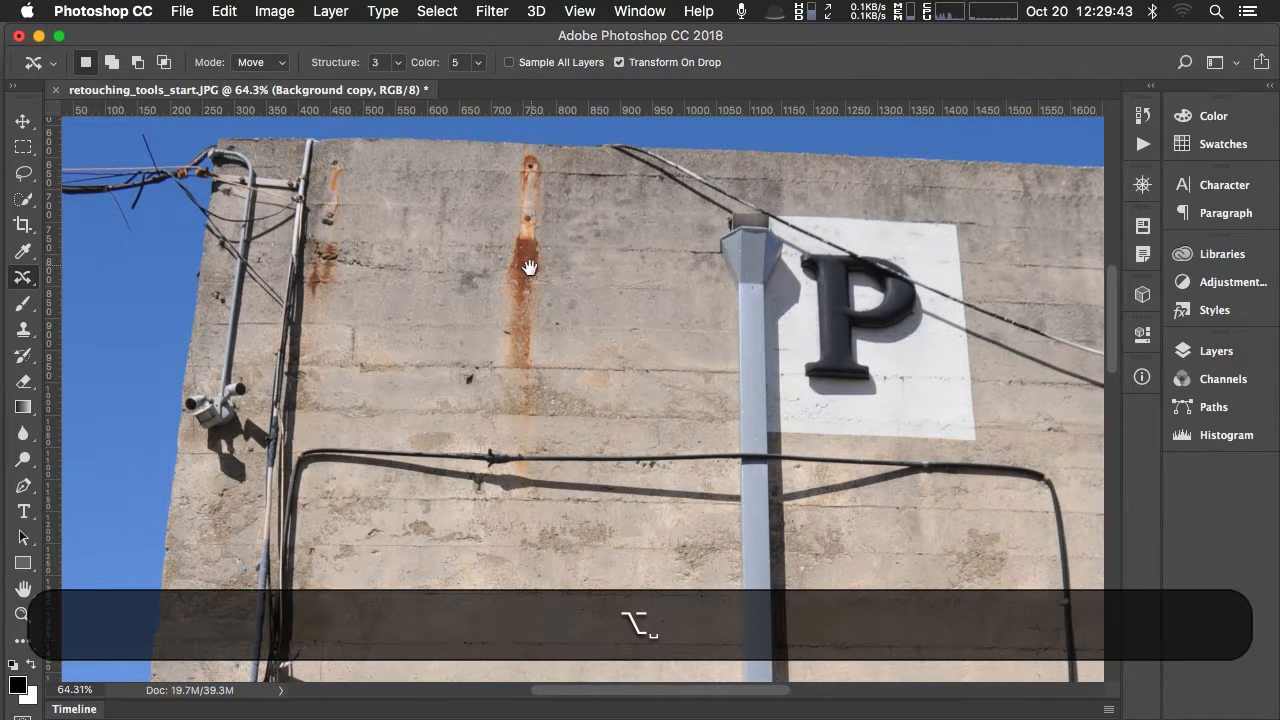
scroll(526, 266, "up", 3)
scroll(527, 327, "up", 4)
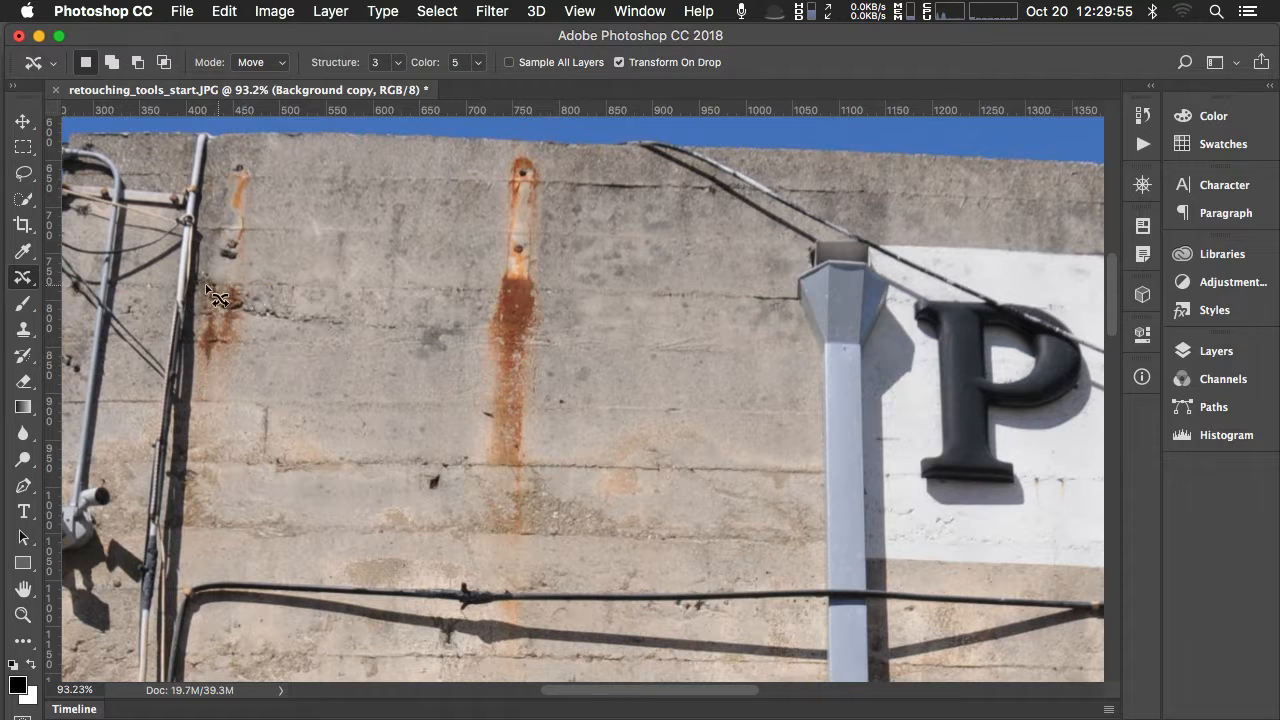
left_click(24, 173)
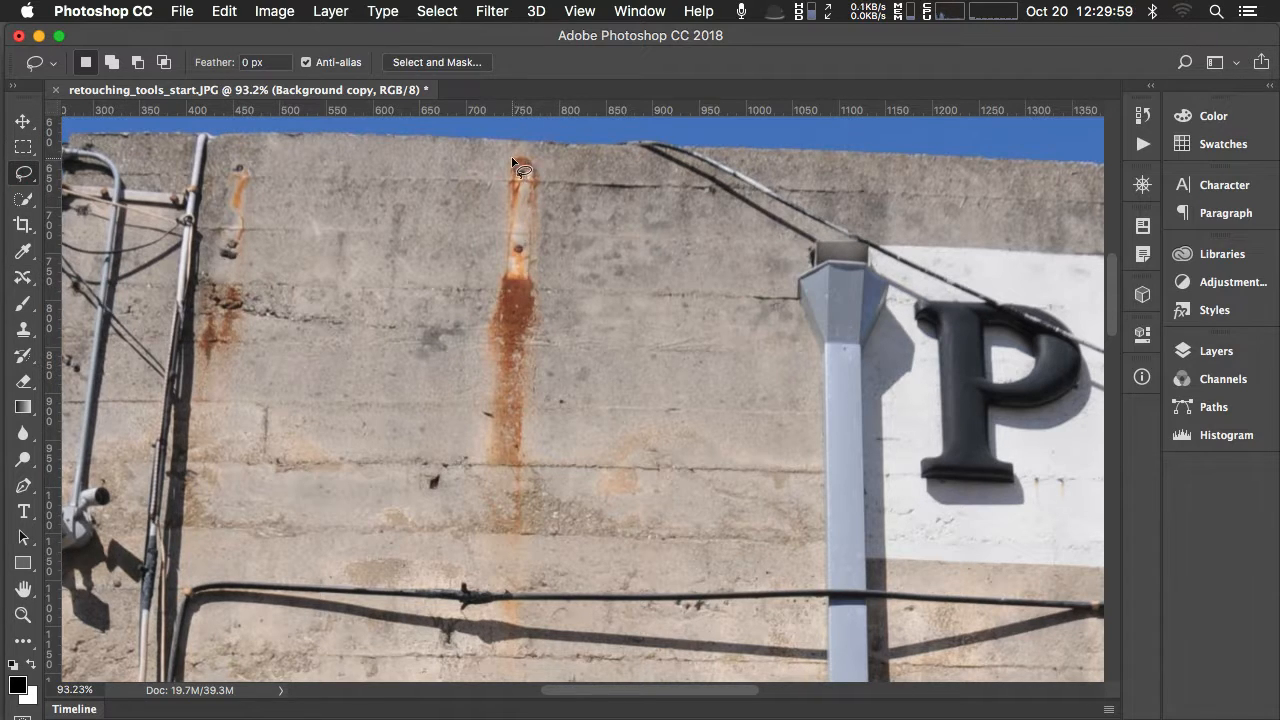
mouse_move(508, 157)
left_mouse_down()
mouse_move(477, 441)
mouse_move(479, 466)
mouse_move(512, 476)
mouse_move(529, 454)
mouse_move(543, 340)
mouse_move(548, 178)
mouse_move(533, 150)
mouse_move(505, 160)
left_mouse_up()
- Try a Content-Aware fill with Color Adaptation, Normal mode and 100% opacity on the selected rusty bracket, and undo it
left_click(229, 10)
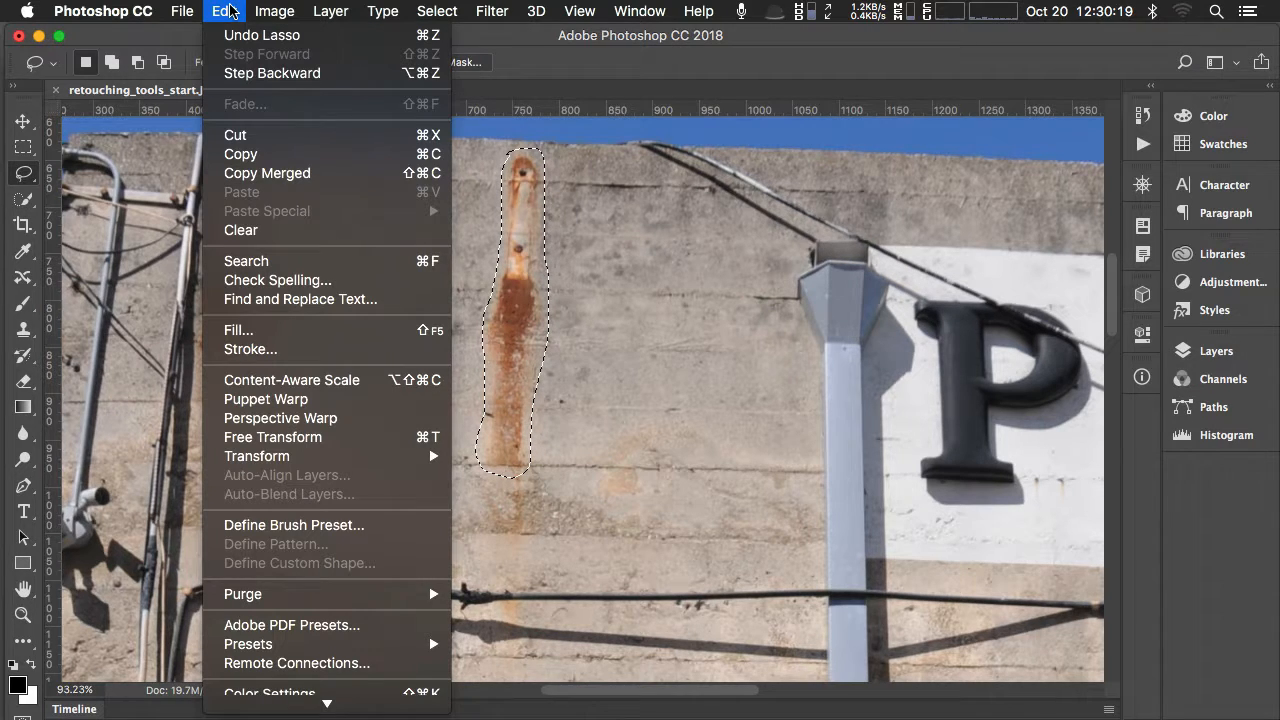
left_click(277, 330)
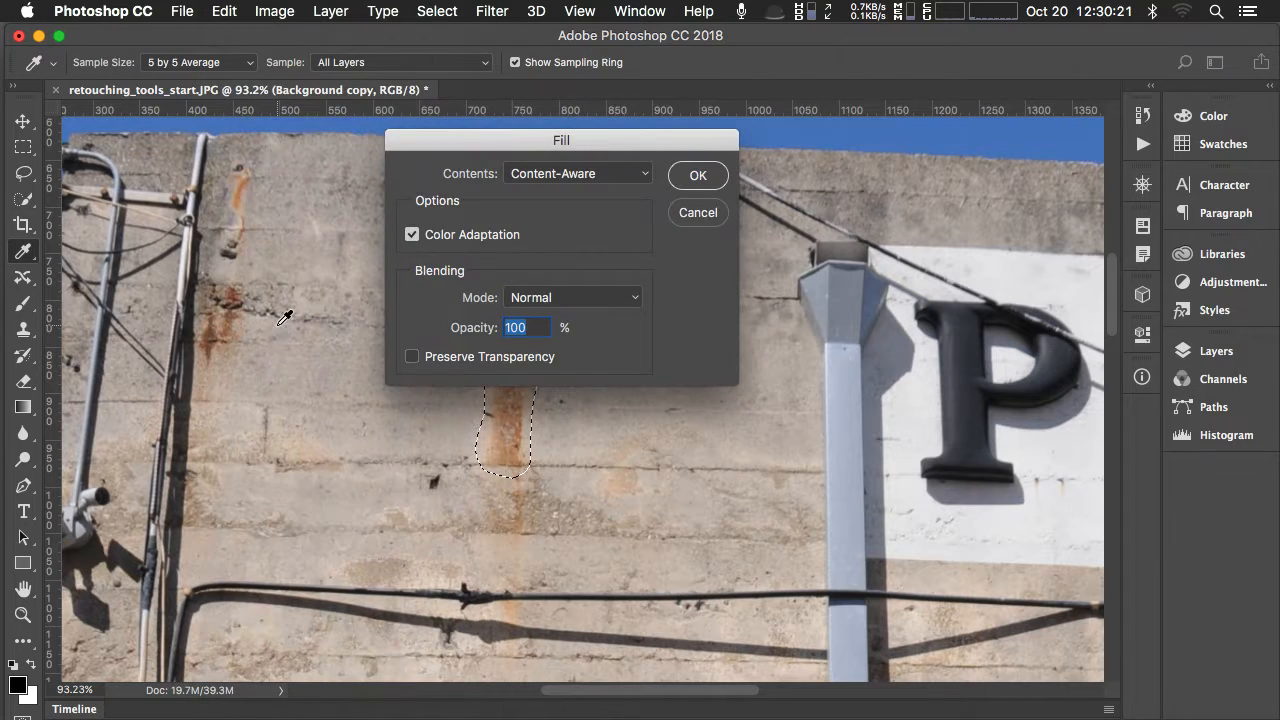
left_click_drag(658, 131, 950, 150)
left_click(886, 183)
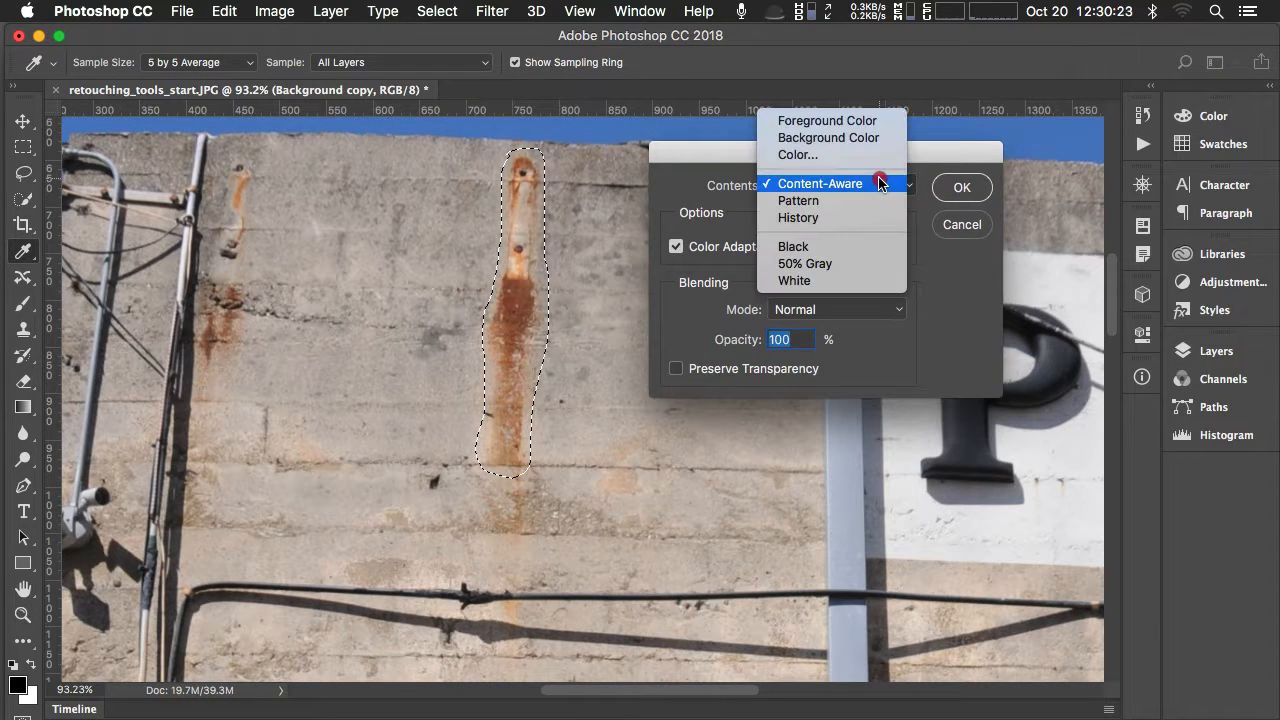
left_click(878, 121)
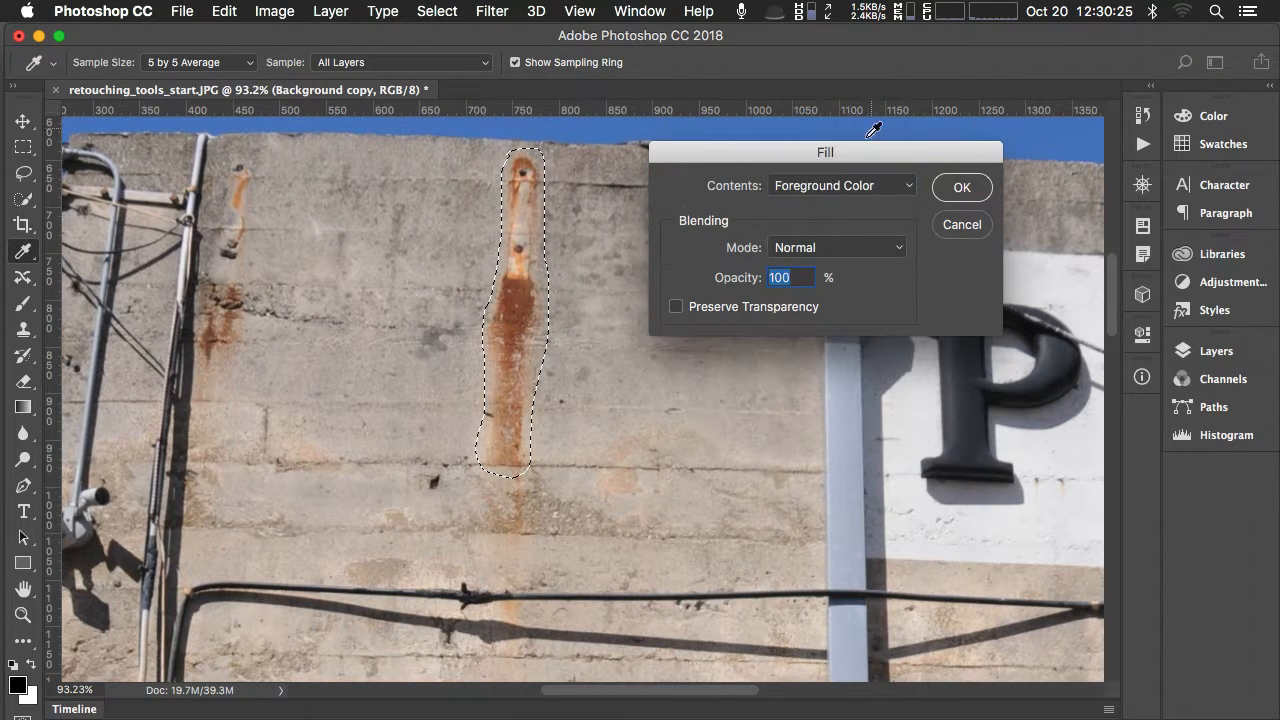
left_click(836, 185)
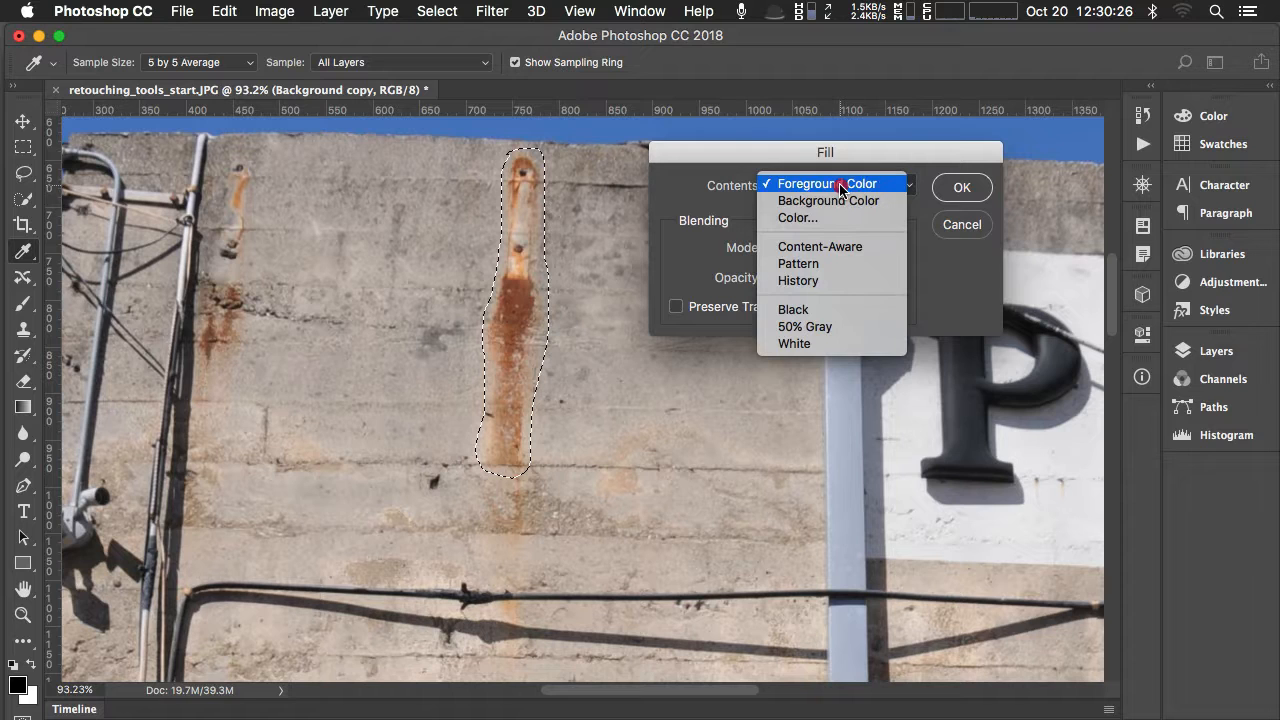
left_click(839, 247)
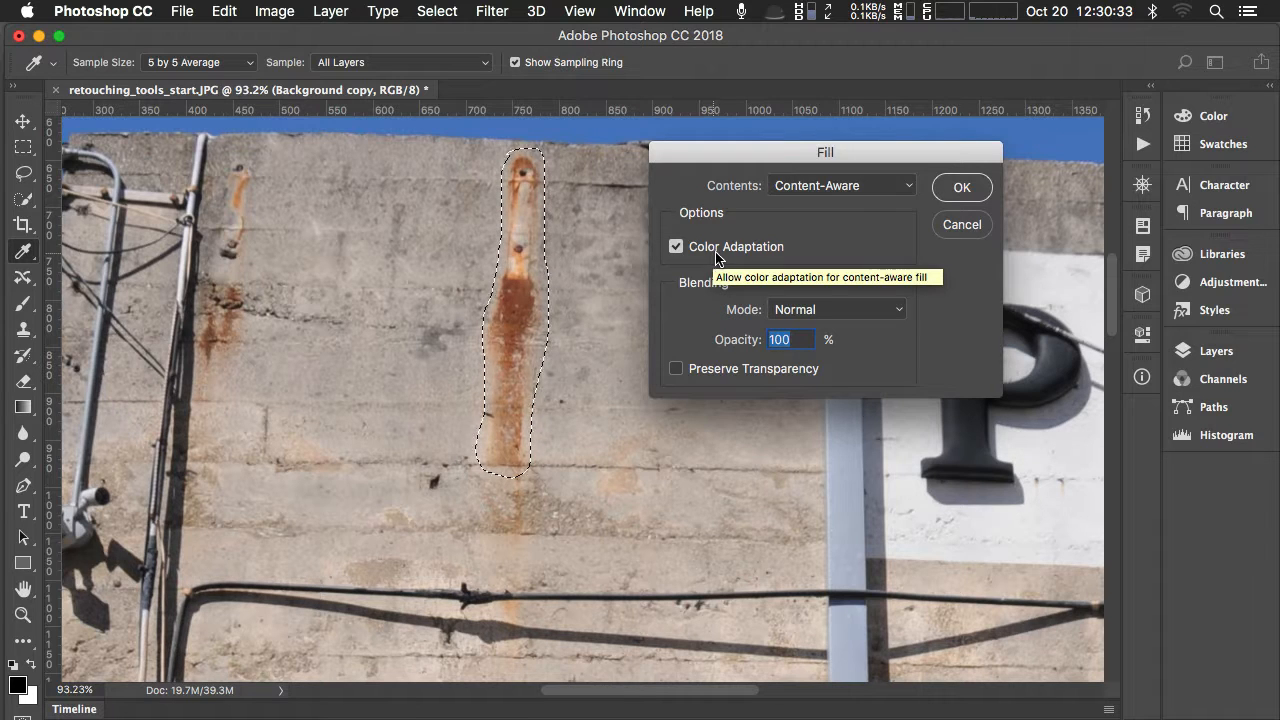
left_click(965, 188)
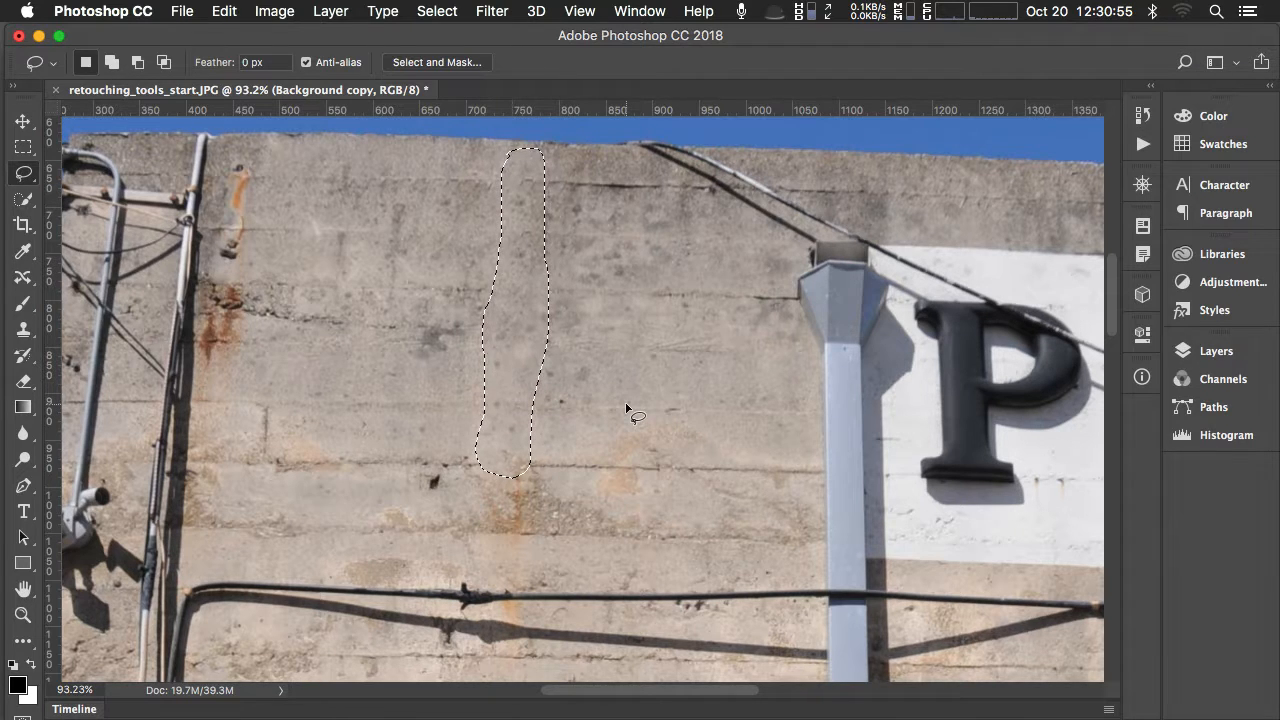
key("super+z")
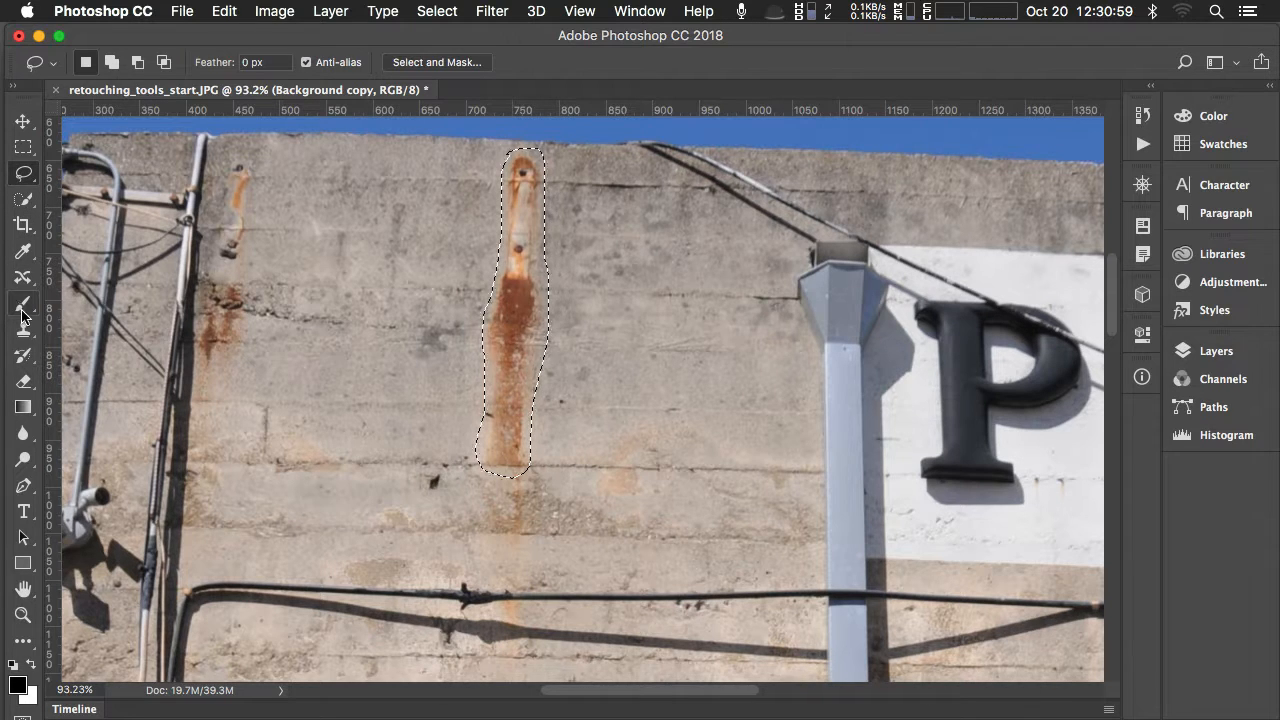
- Patch the selected rusty bracket with clean wall just to its right using the Content-Aware Patch tool at Structure 4 and Color 0, and deselect
left_click(24, 278)
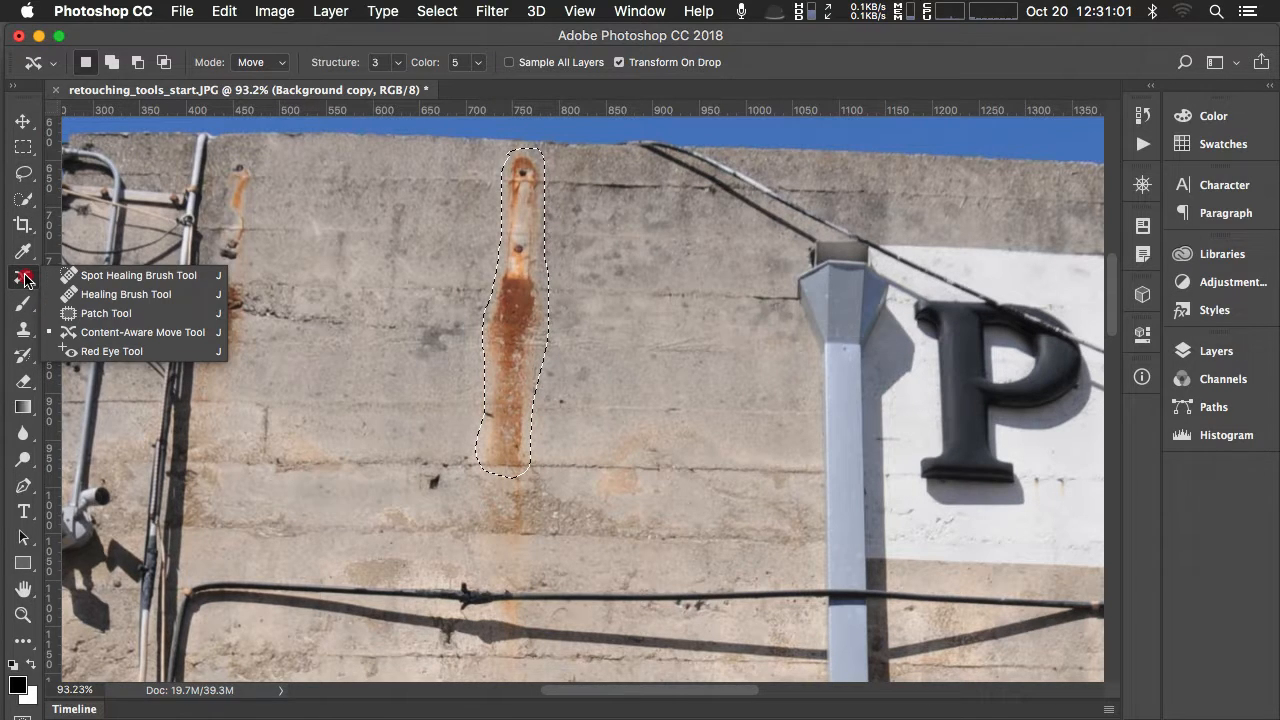
left_click(85, 316)
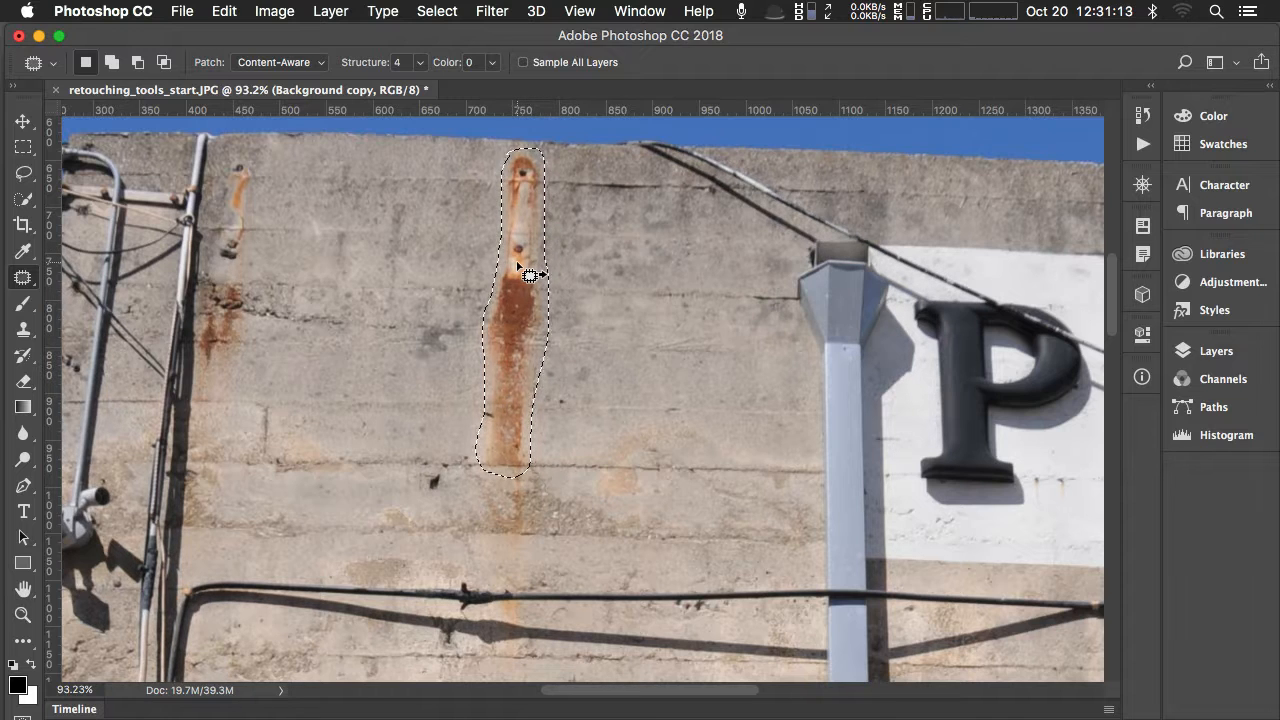
left_click(309, 67)
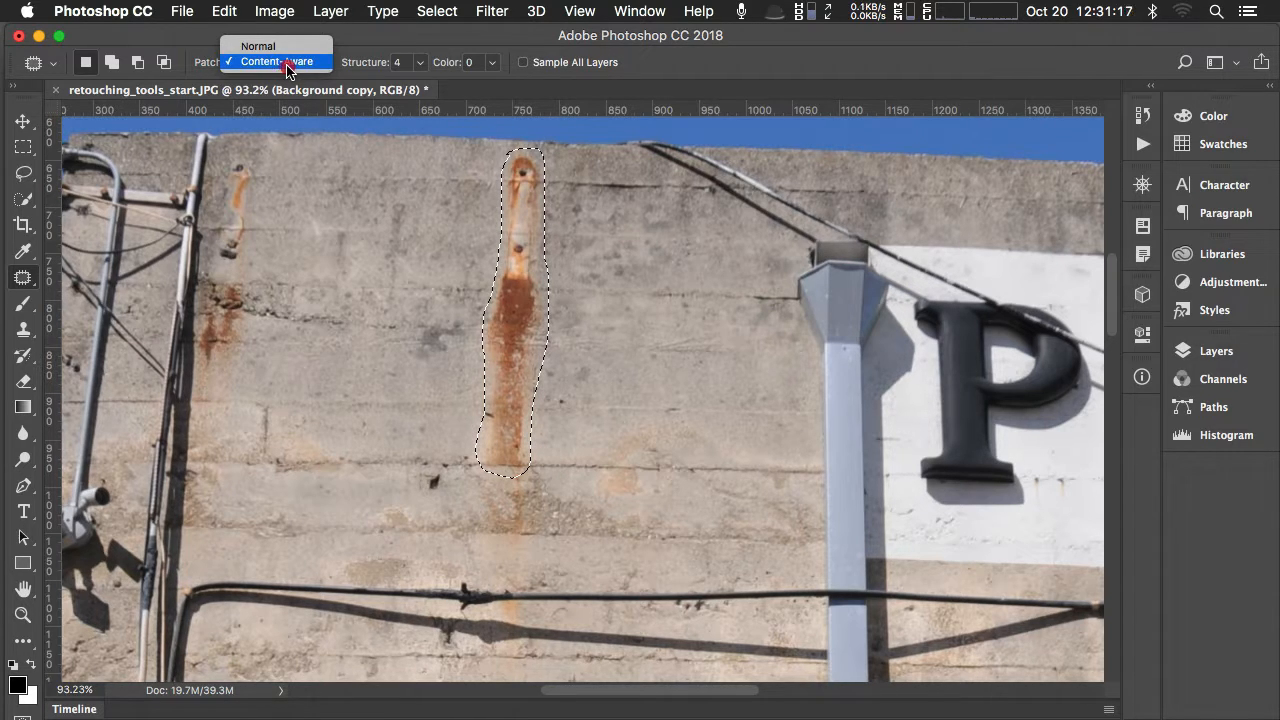
left_click(287, 63)
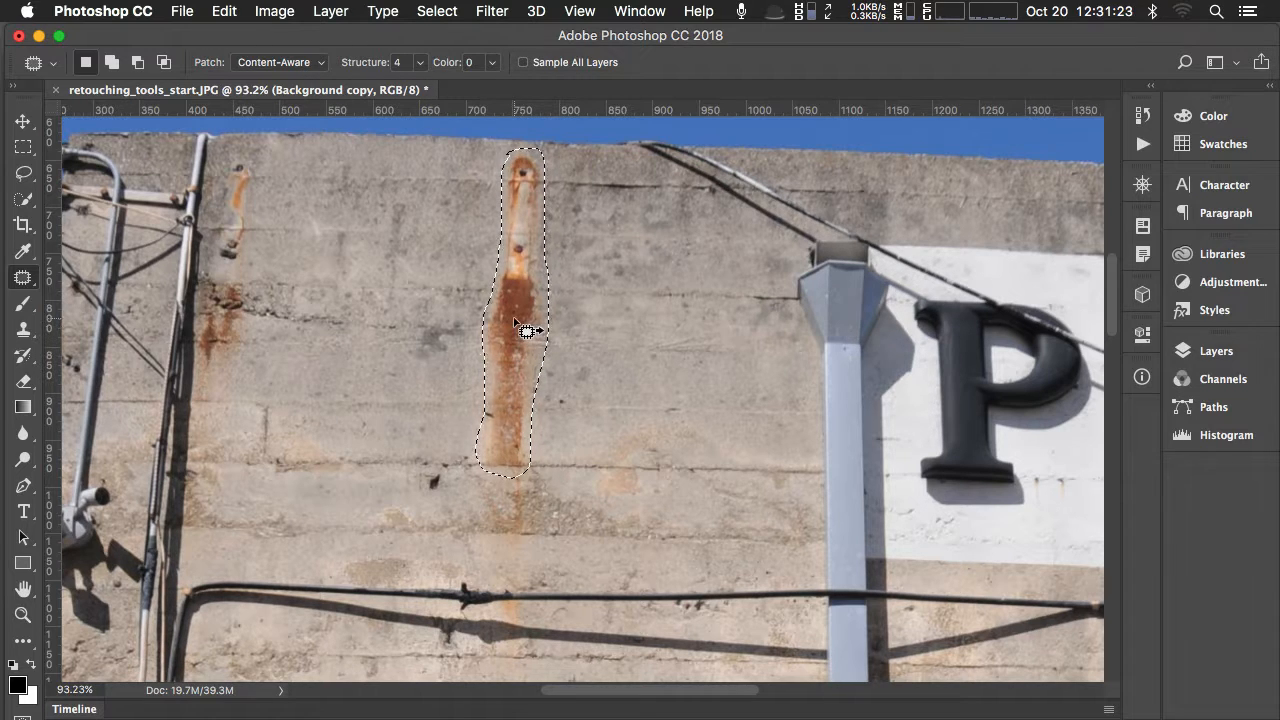
mouse_move(531, 320)
left_mouse_down()
mouse_move(606, 334)
mouse_move(614, 313)
mouse_move(608, 354)
mouse_move(609, 302)
mouse_move(534, 323)
mouse_move(602, 310)
left_mouse_up()
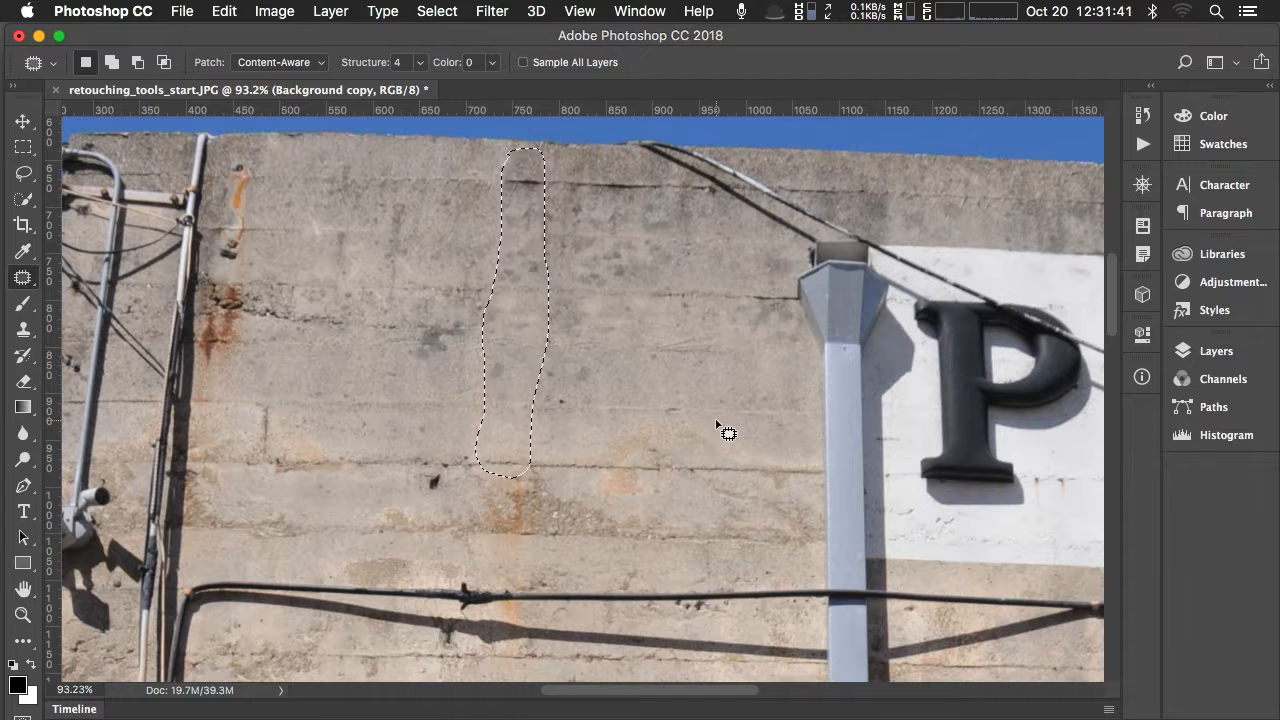
key("super+d")
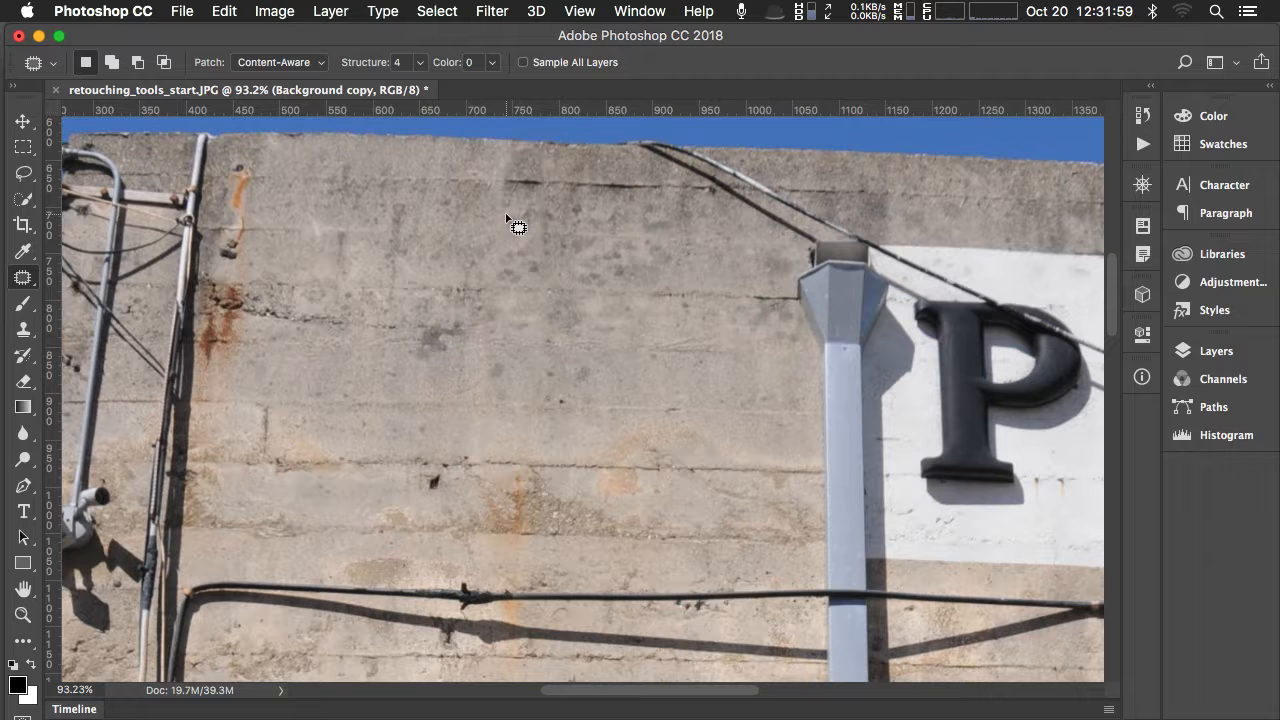
- Activate the Spot Healing Brush for touching up the patched area near the wall's upper edge
key("super")
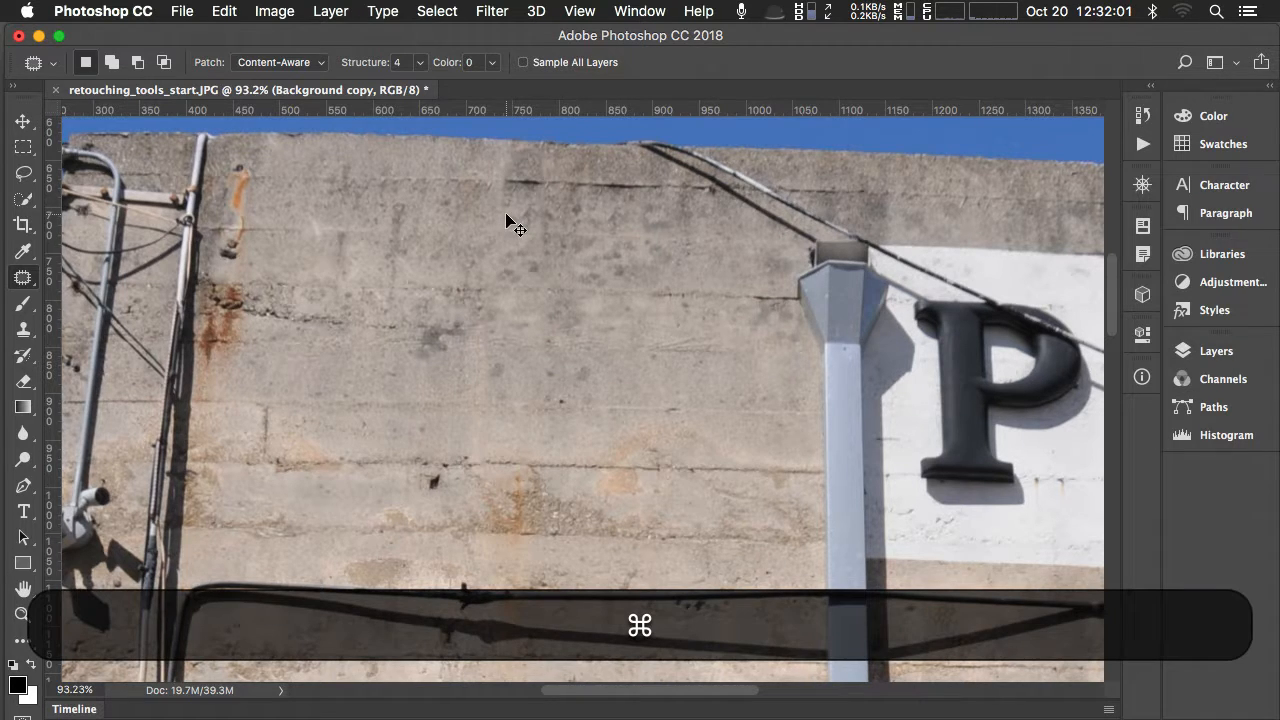
key("super+equal")
key("super+equal")
left_click_drag(480, 228, 578, 559)
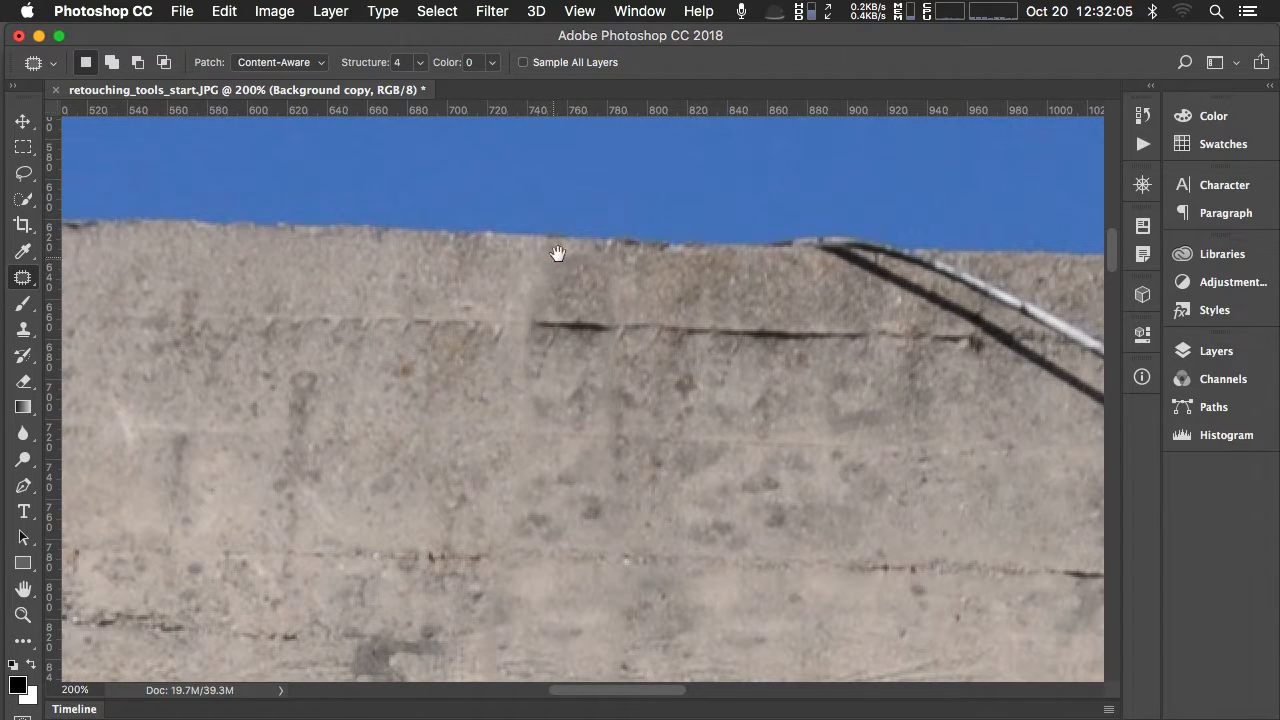
left_click(20, 282)
left_click(88, 275)
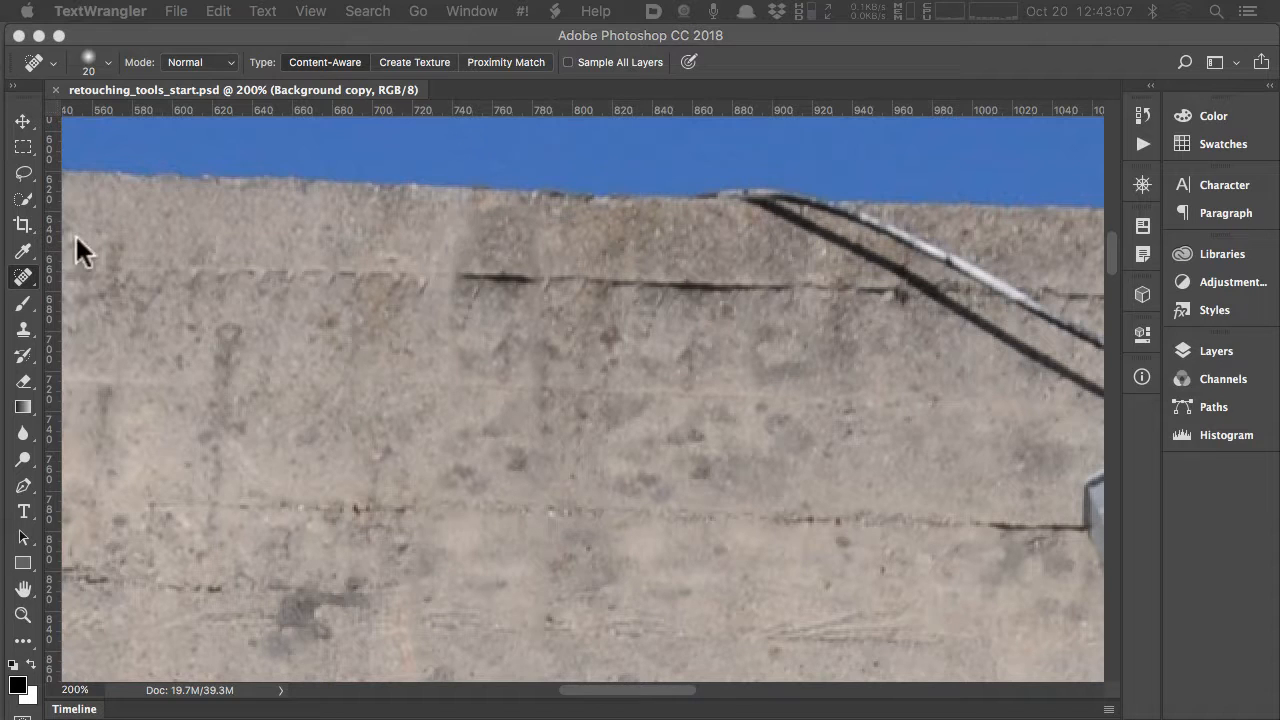
left_click(23, 276)
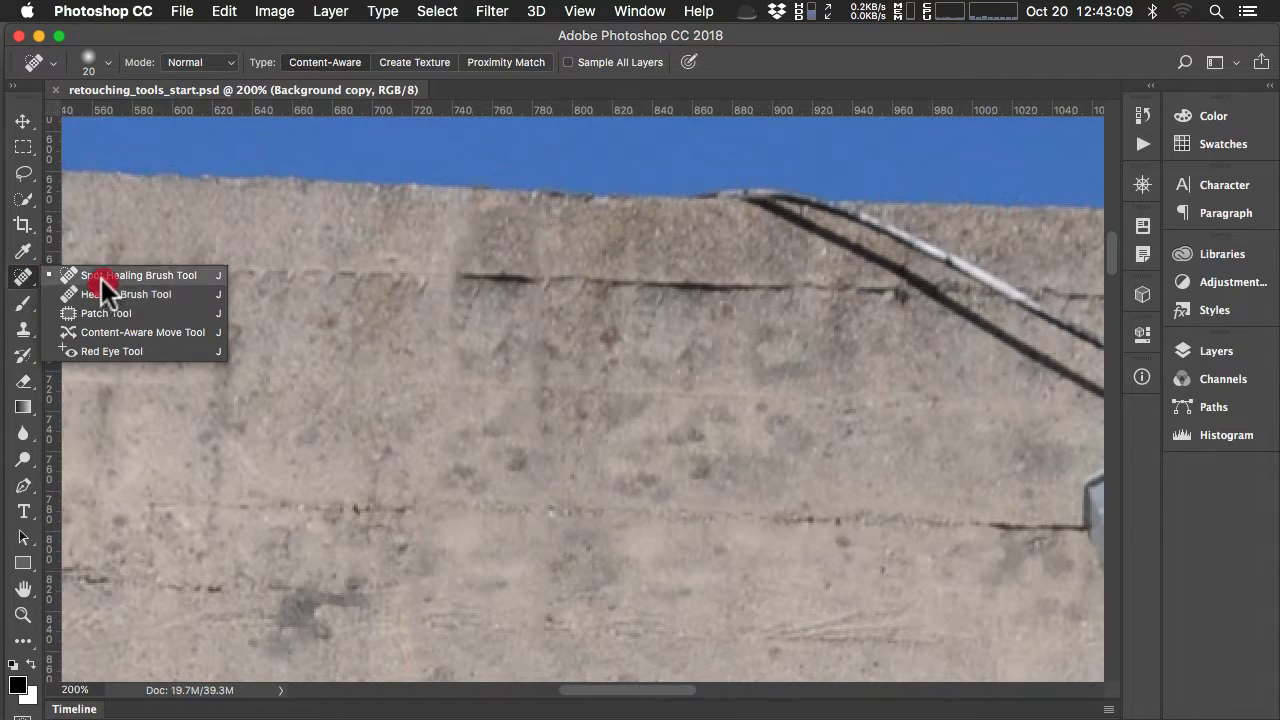
left_click(101, 278)
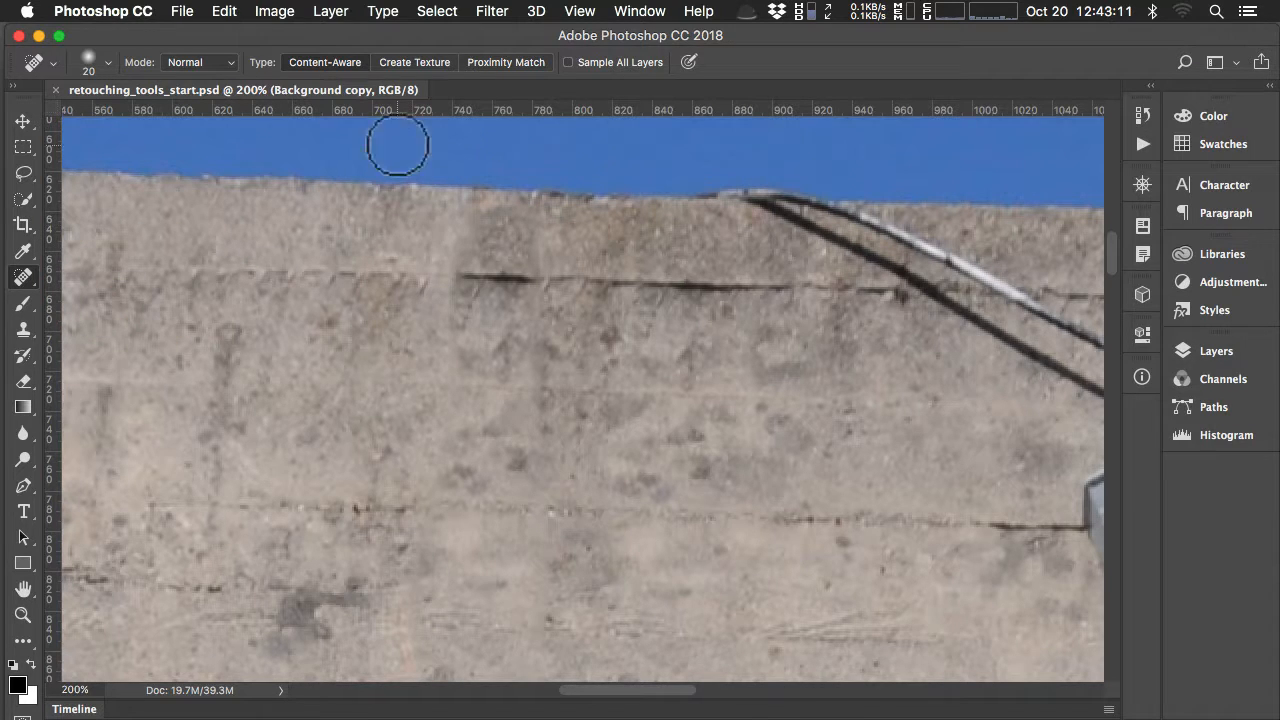
- Try the Spot Healing Brush's Create Texture and Proximity Match types, and return it to Content-Aware
left_click(405, 64)
left_click(492, 62)
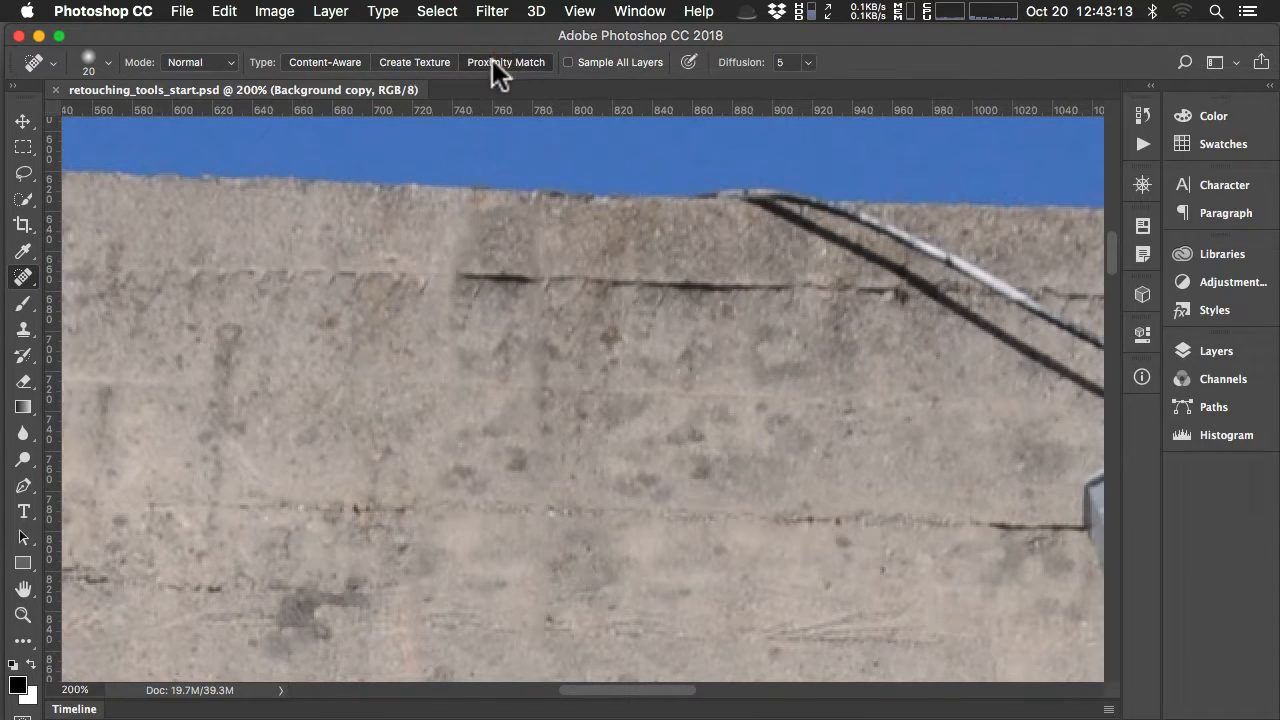
left_click(332, 58)
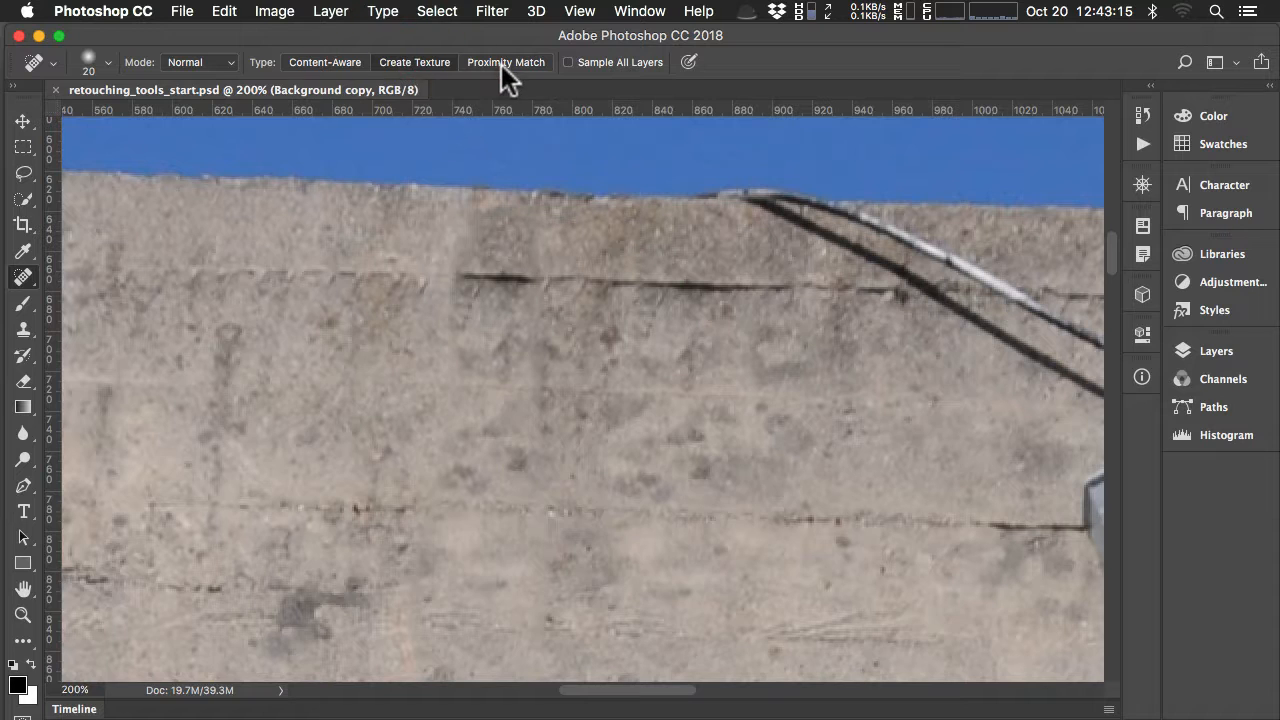
left_click(501, 64)
left_click(395, 58)
left_click(328, 60)
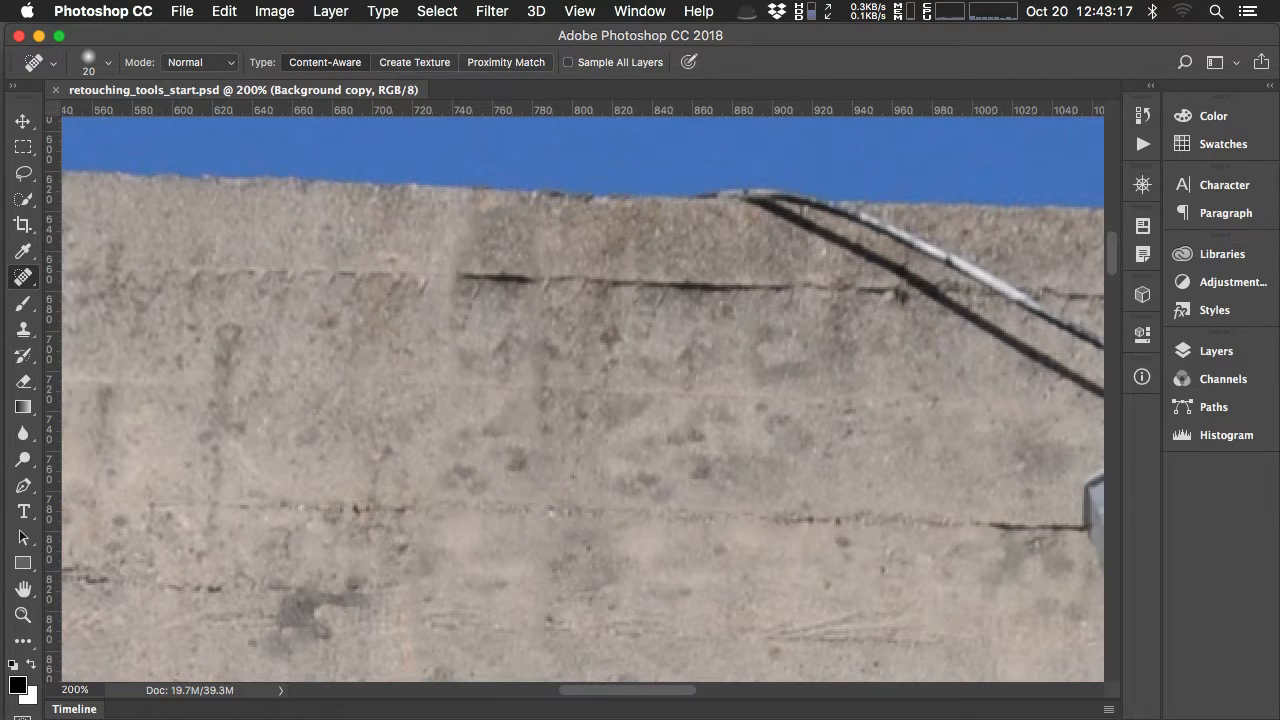
- Switch to TextWrangler and read the Proximity Match, Create Texture and Content-Aware descriptions in retouching_tools_options.txt, highlighting passages, and put the notes window away
left_click_drag(1279, 122, 217, 60)
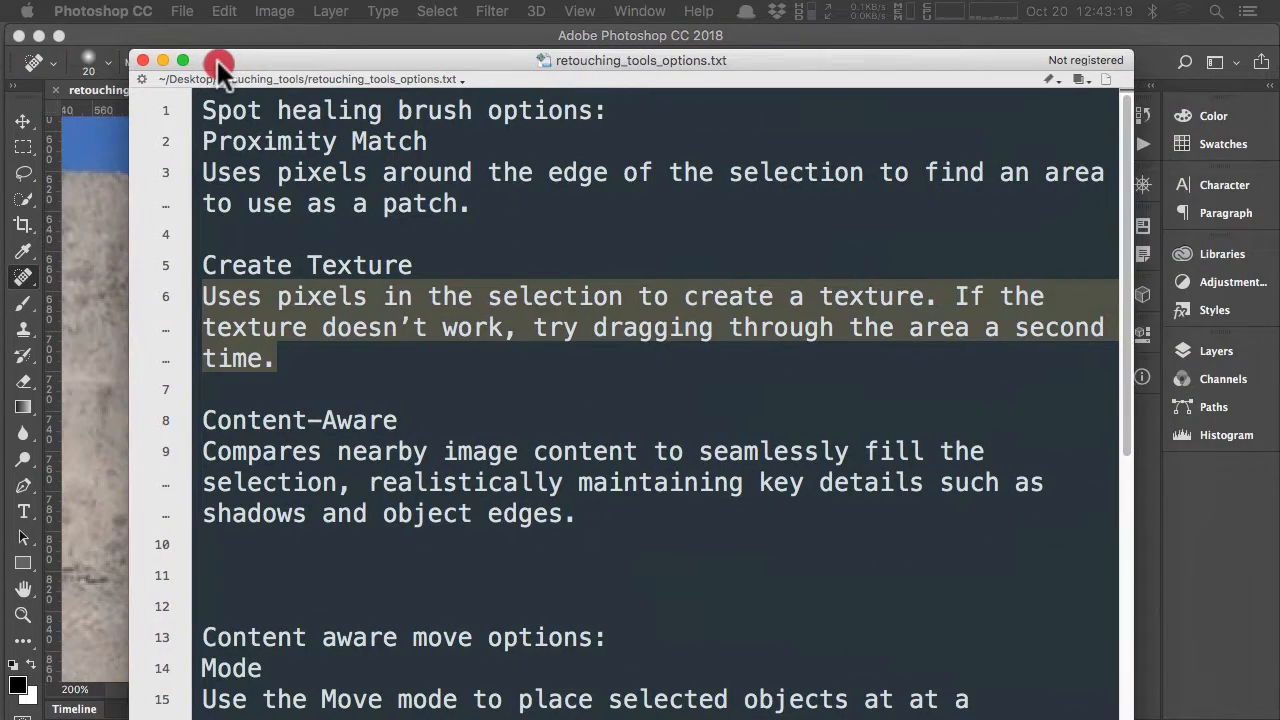
left_click(482, 262)
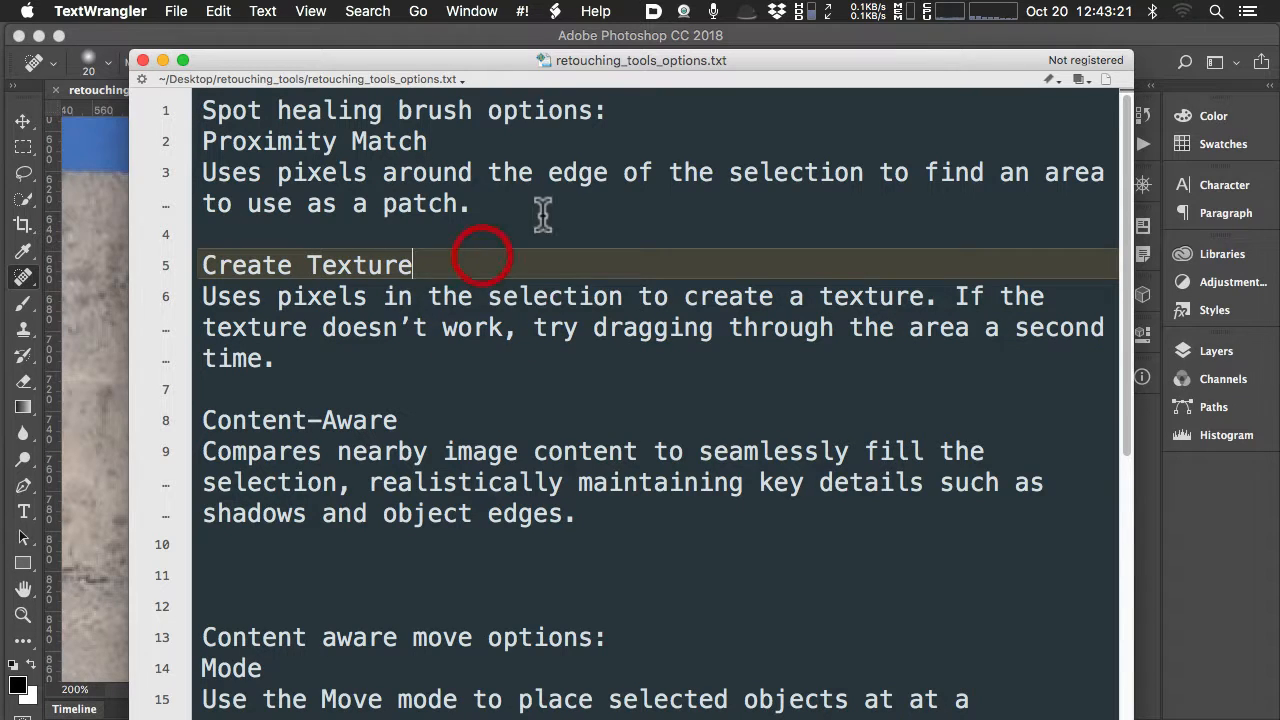
left_click_drag(470, 197, 528, 226)
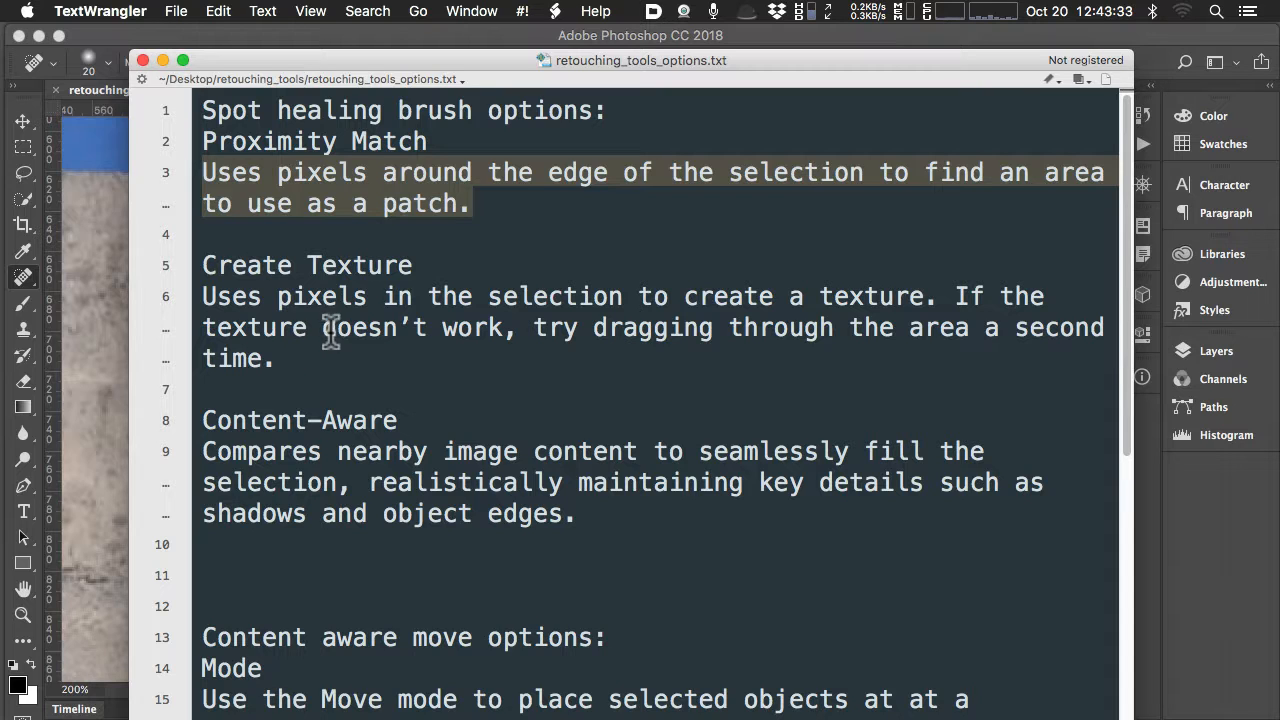
left_click_drag(928, 296, 200, 296)
left_click(336, 474)
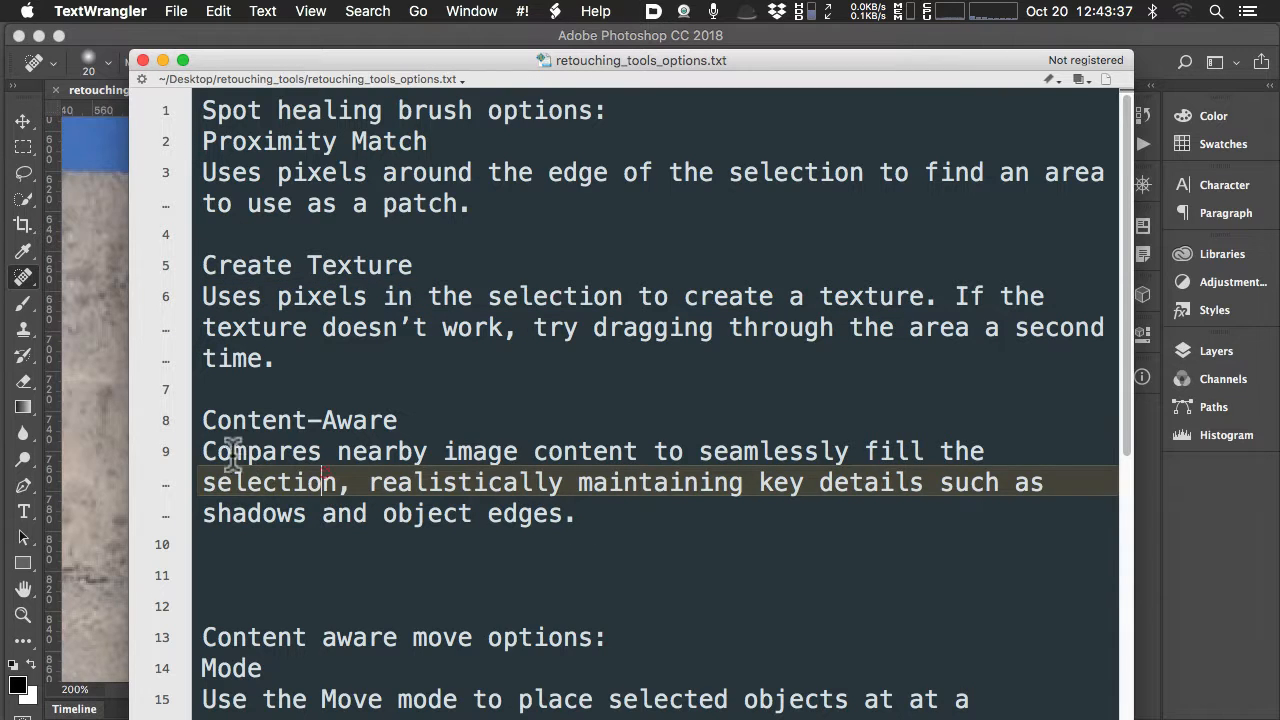
left_click(440, 447)
left_click_drag(440, 447, 941, 503)
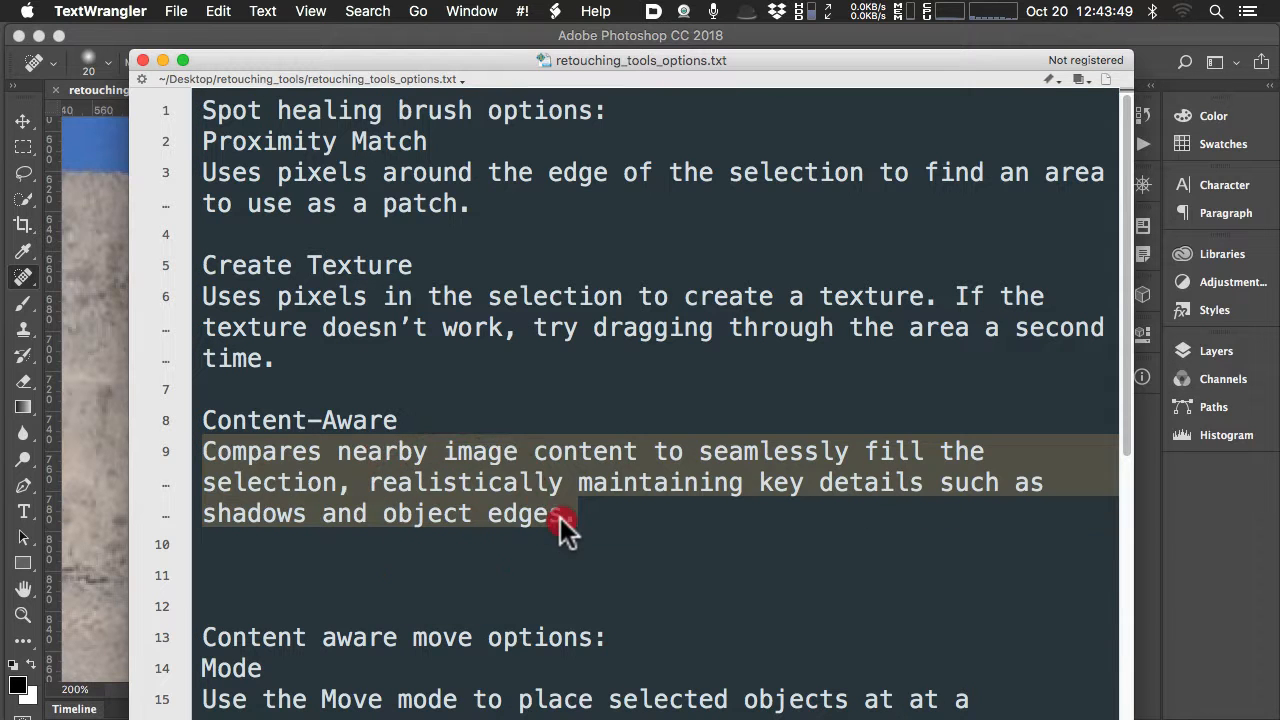
left_click_drag(562, 515, 380, 482)
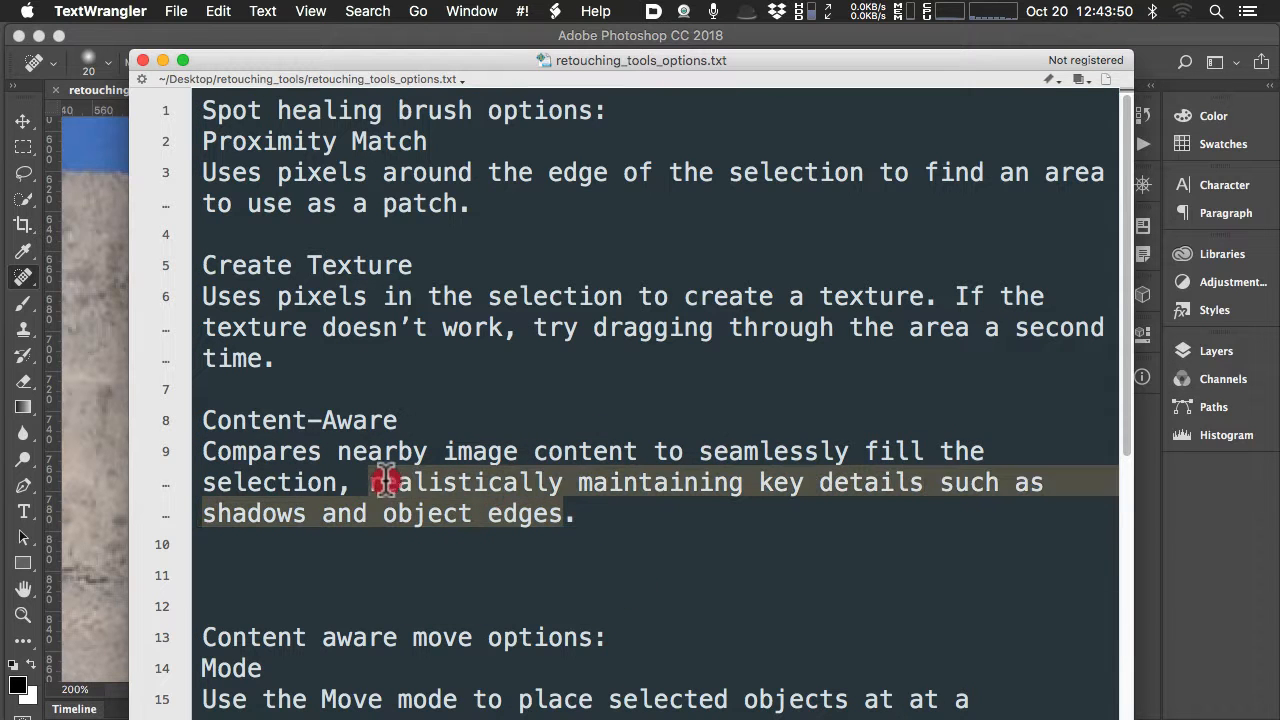
double_click(306, 53)
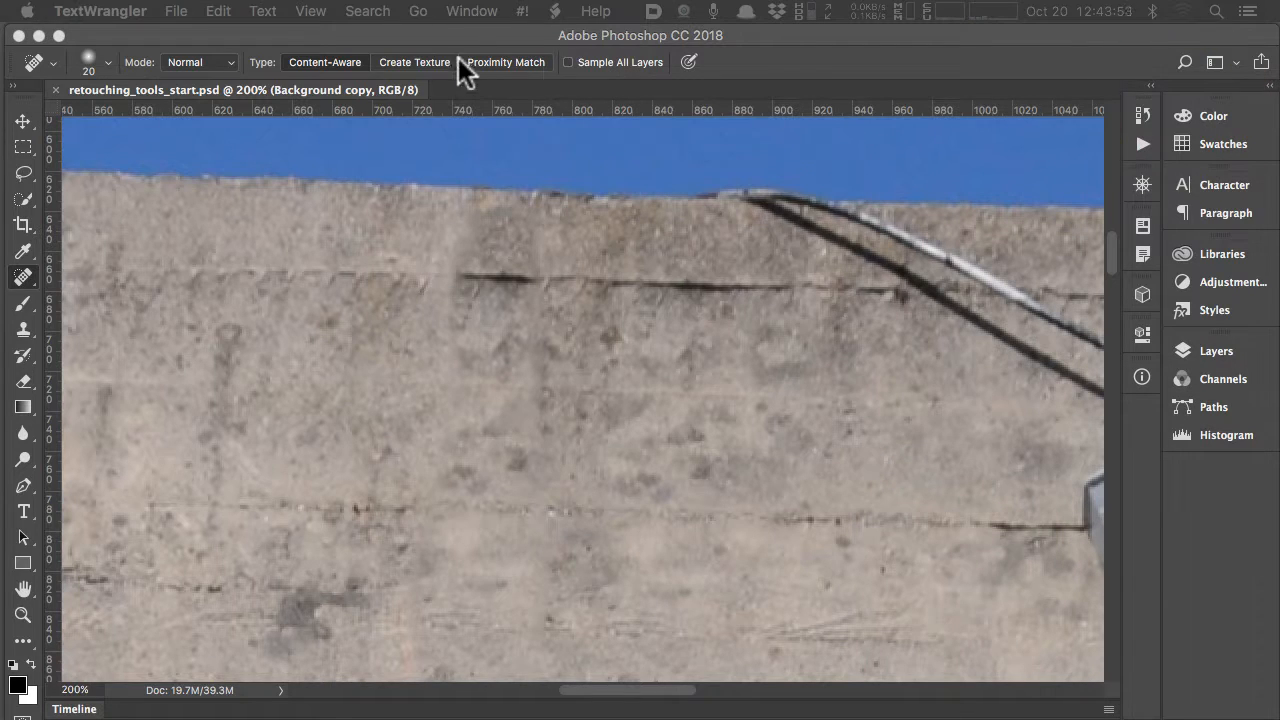
- Back in Photoshop, set the Spot Healing Brush's type to Content-Aware and reduce its brush size to 10
left_click(332, 56)
left_click(421, 60)
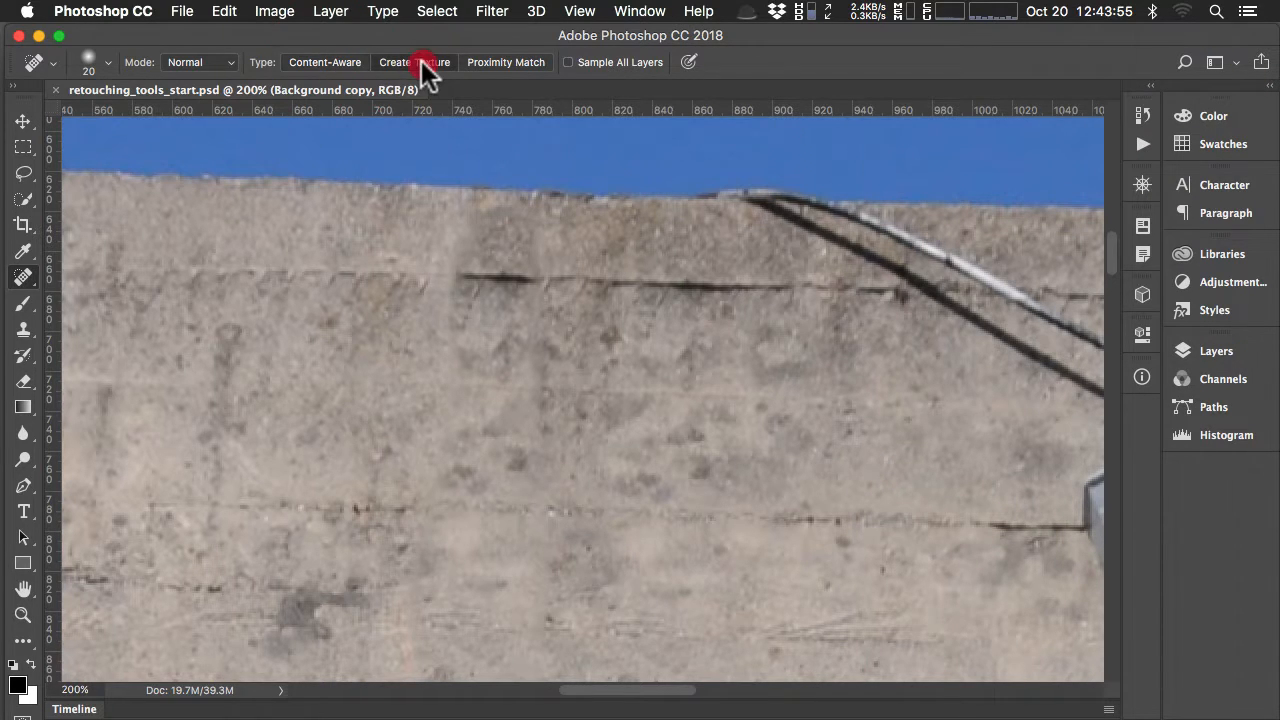
left_click(500, 60)
left_click(335, 61)
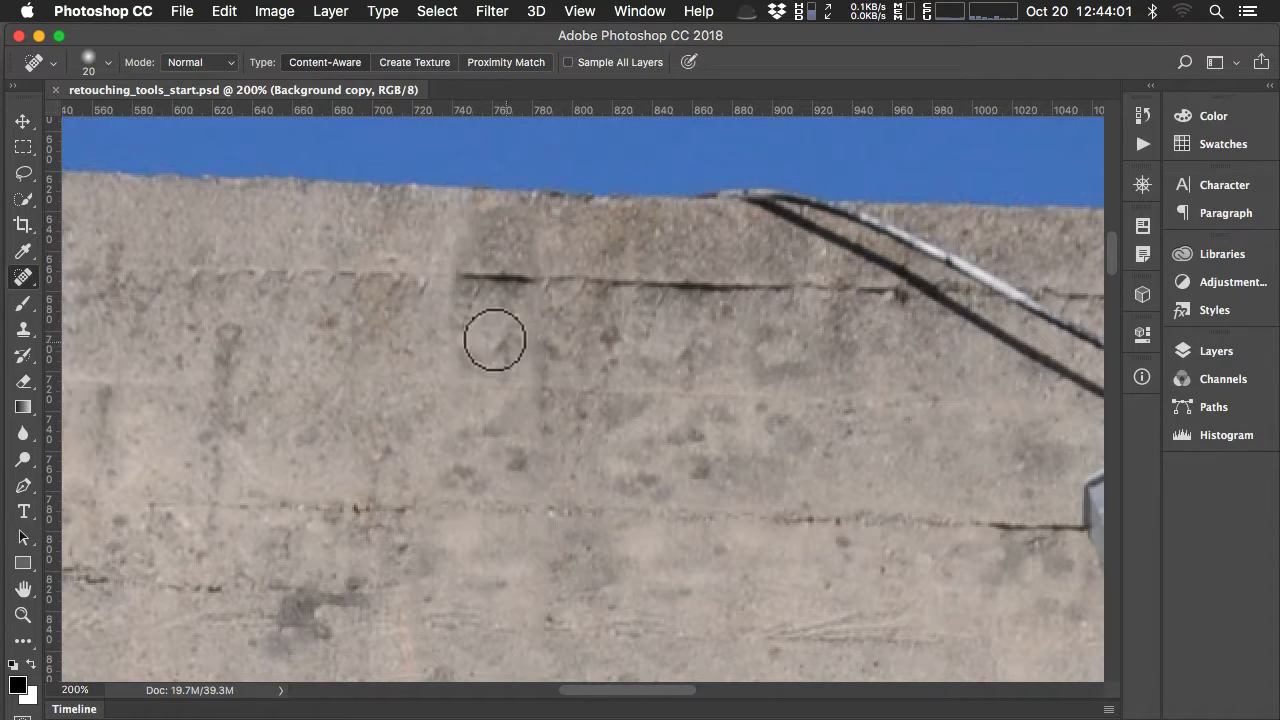
key("bracketleft")
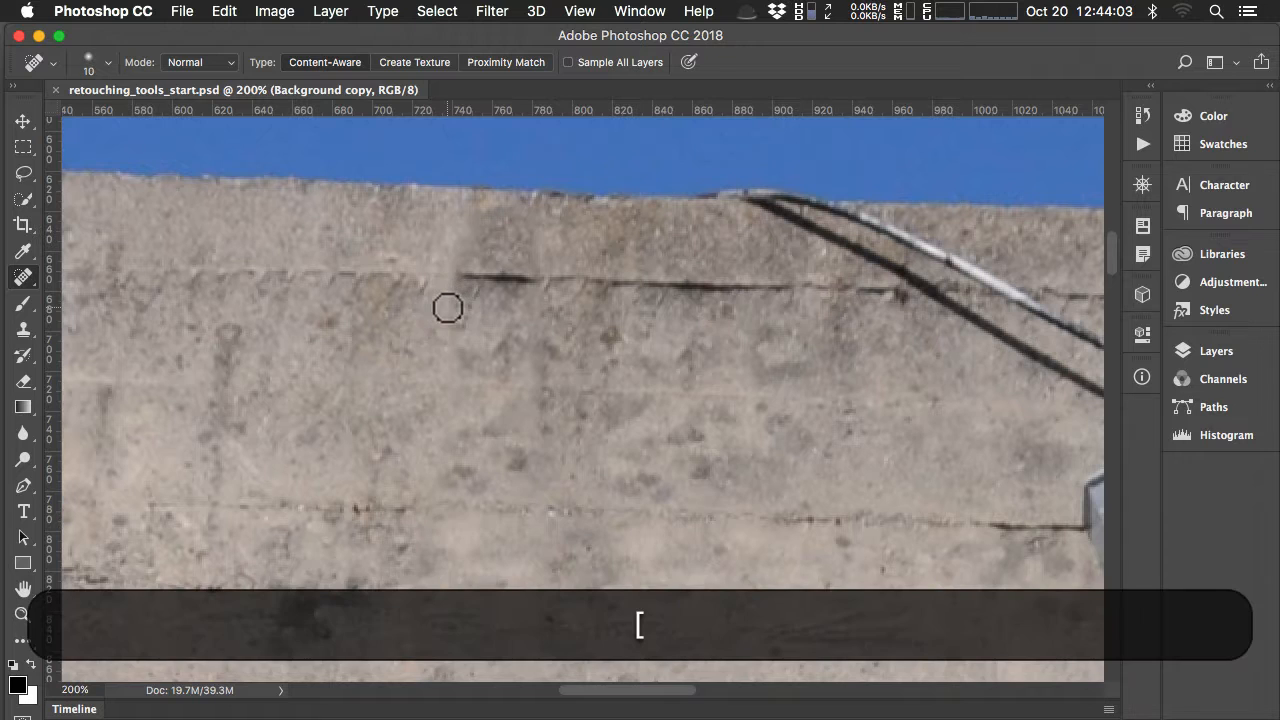
- Heal the small dark hole below the horizontal crack in the lower wall with the Spot Healing Brush at size 30
key("bracketright")
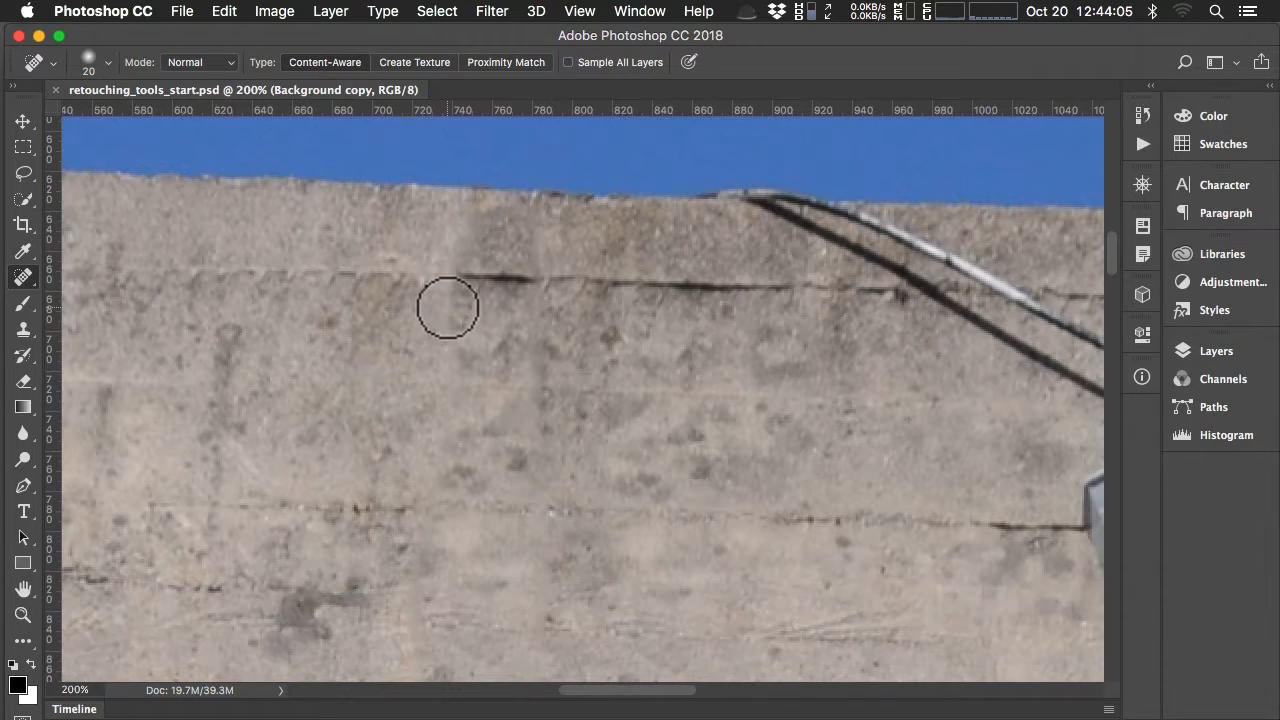
key("space")
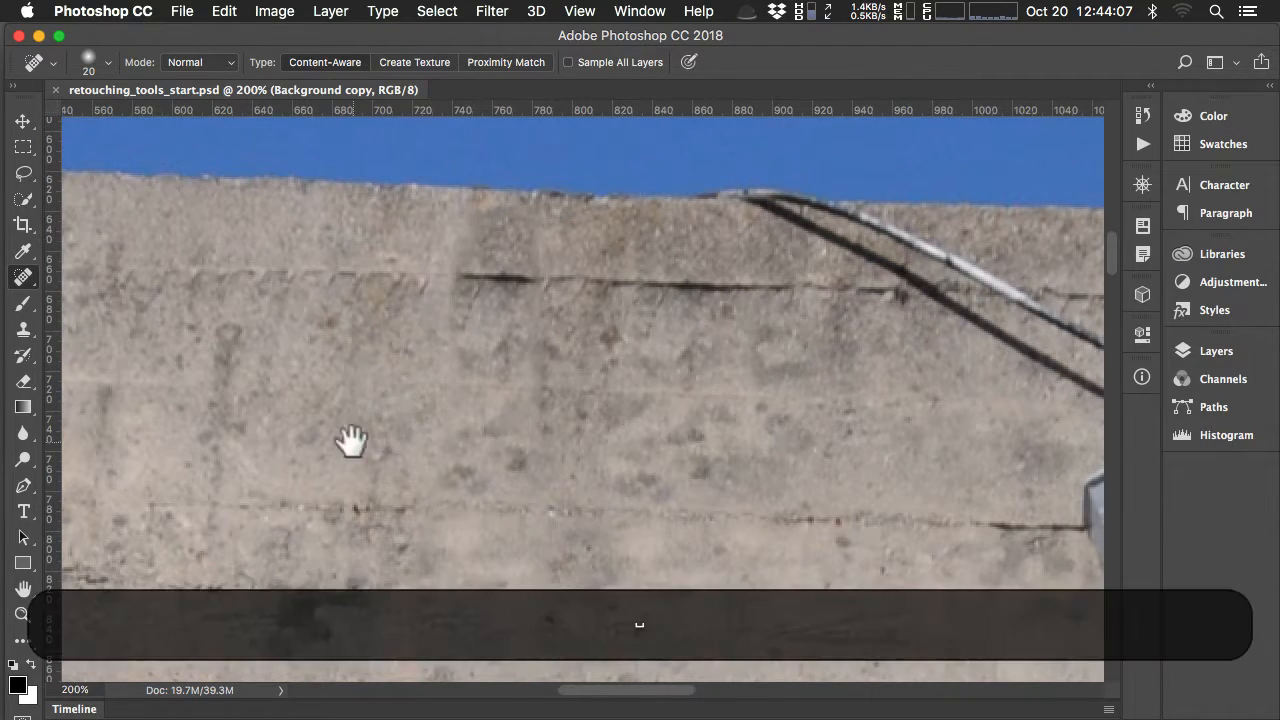
mouse_move(351, 440)
left_mouse_down()
mouse_move(797, 172)
mouse_move(714, 177)
left_mouse_up()
left_click_drag(707, 451, 649, 249)
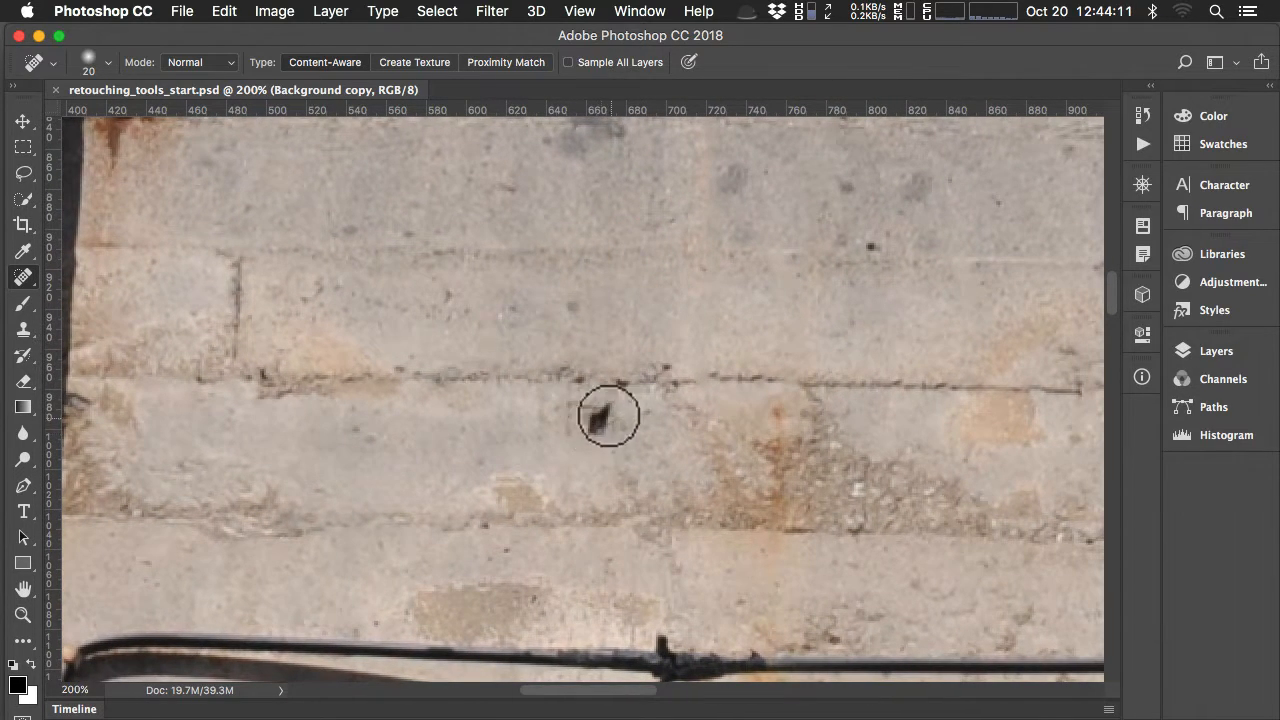
key("bracketright")
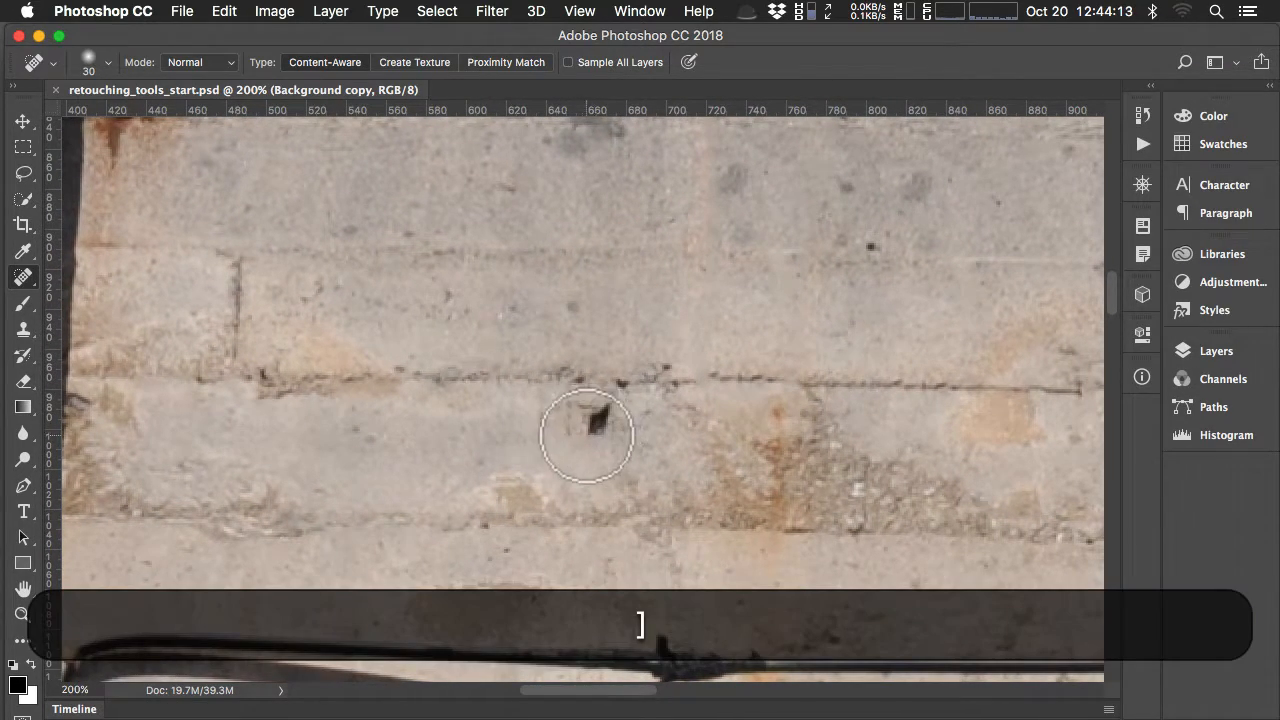
left_click(598, 420)
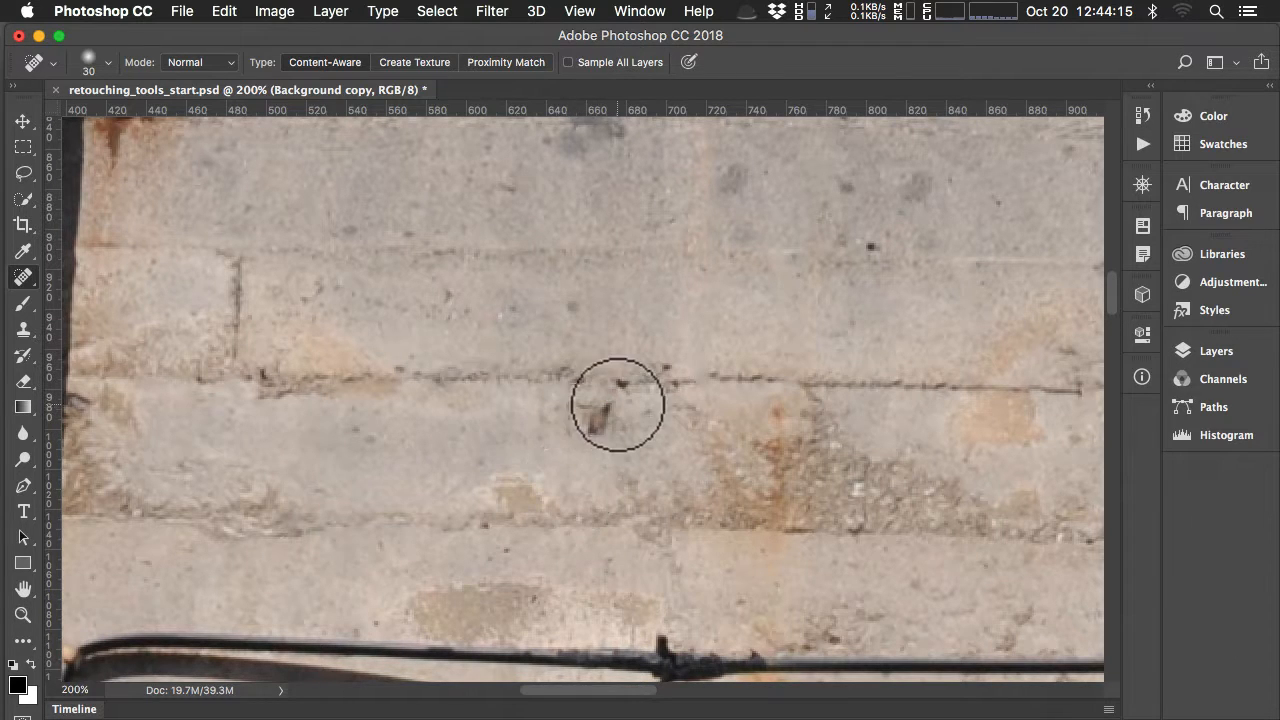
left_click(589, 423)
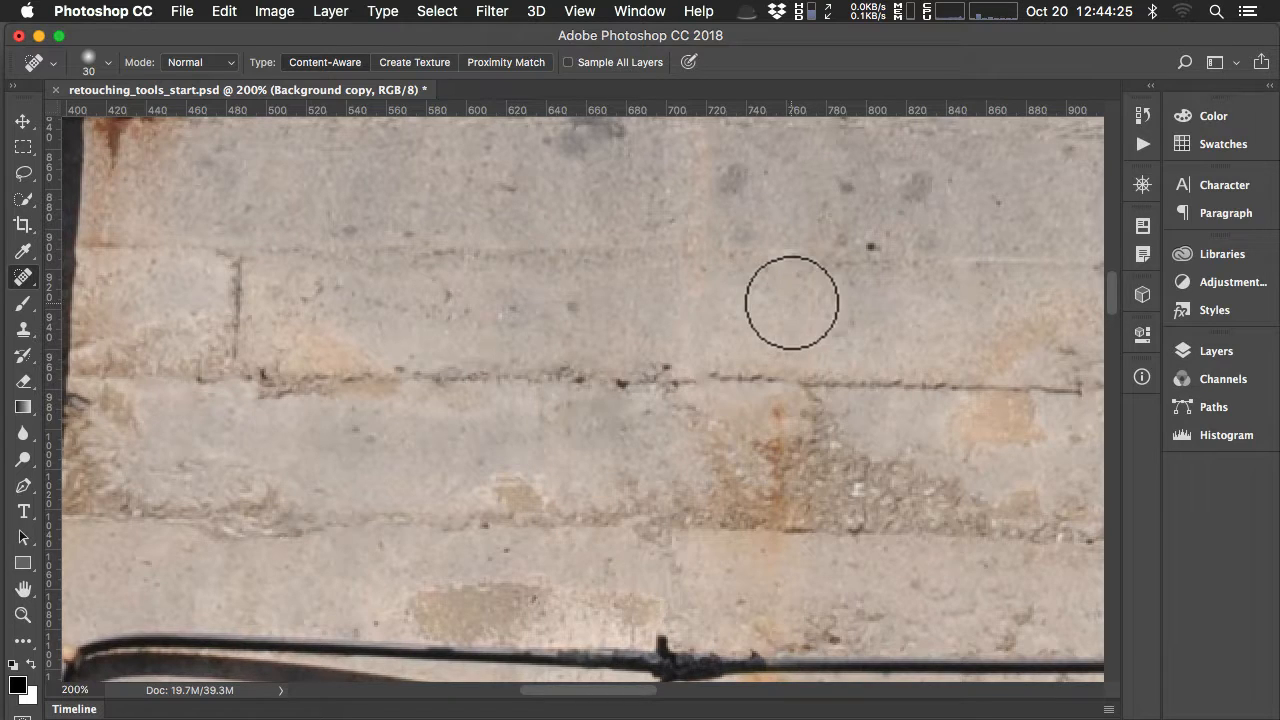
- Try the Spot Healing Brush at size 20 on the blurry patch seam near the wall's upper edge, undoing each attempt
key("space")
mouse_move(800, 243)
left_mouse_down()
mouse_move(809, 343)
mouse_move(609, 463)
mouse_move(630, 533)
left_mouse_up()
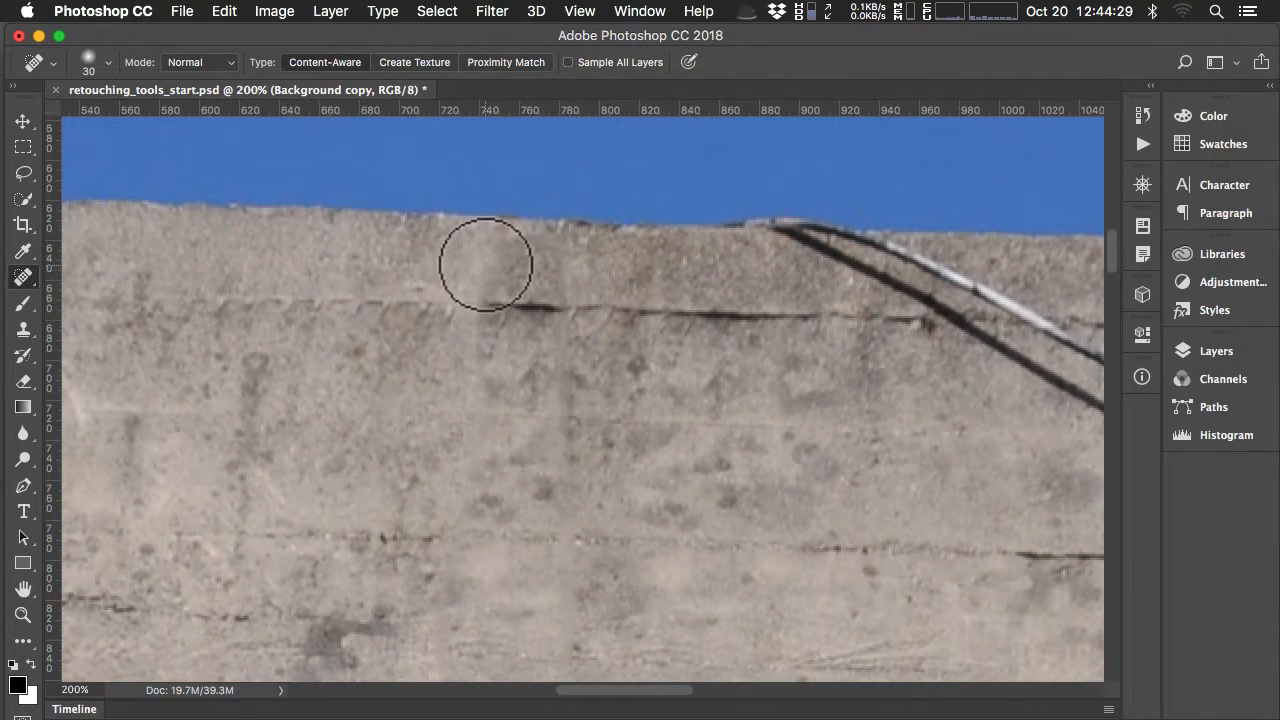
key("bracketleft")
left_click_drag(511, 241, 477, 291)
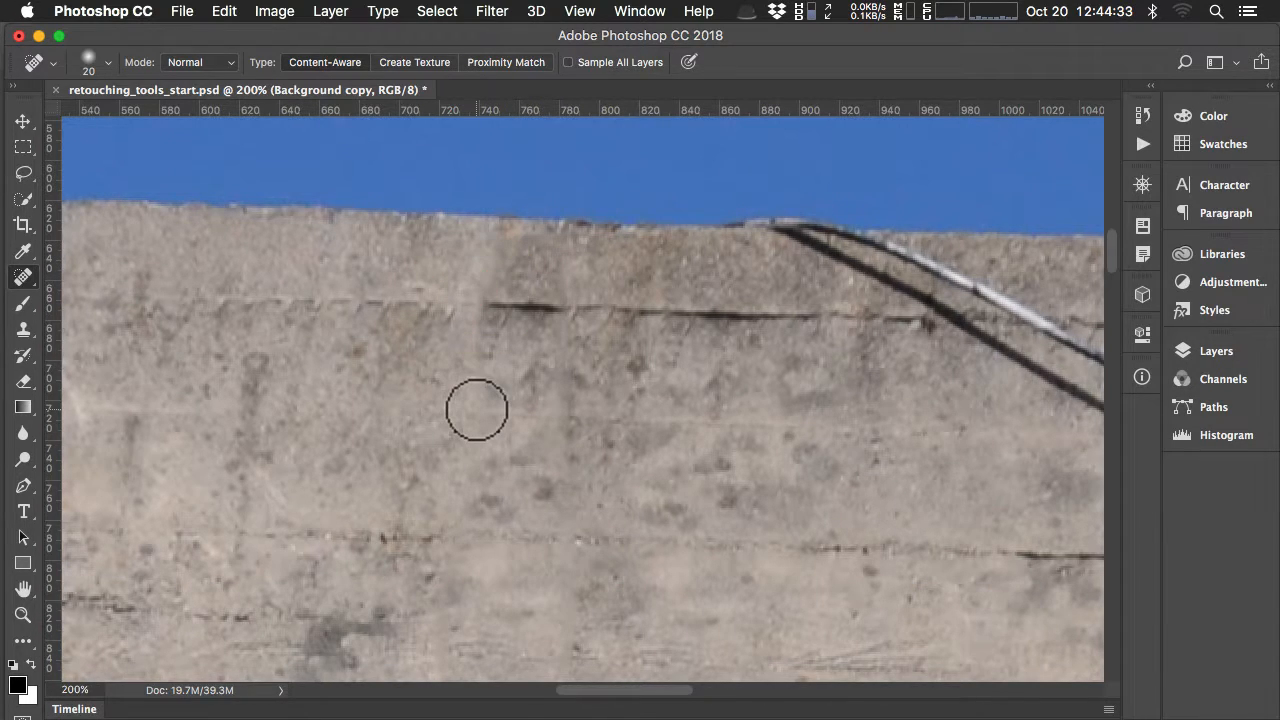
key("super+z")
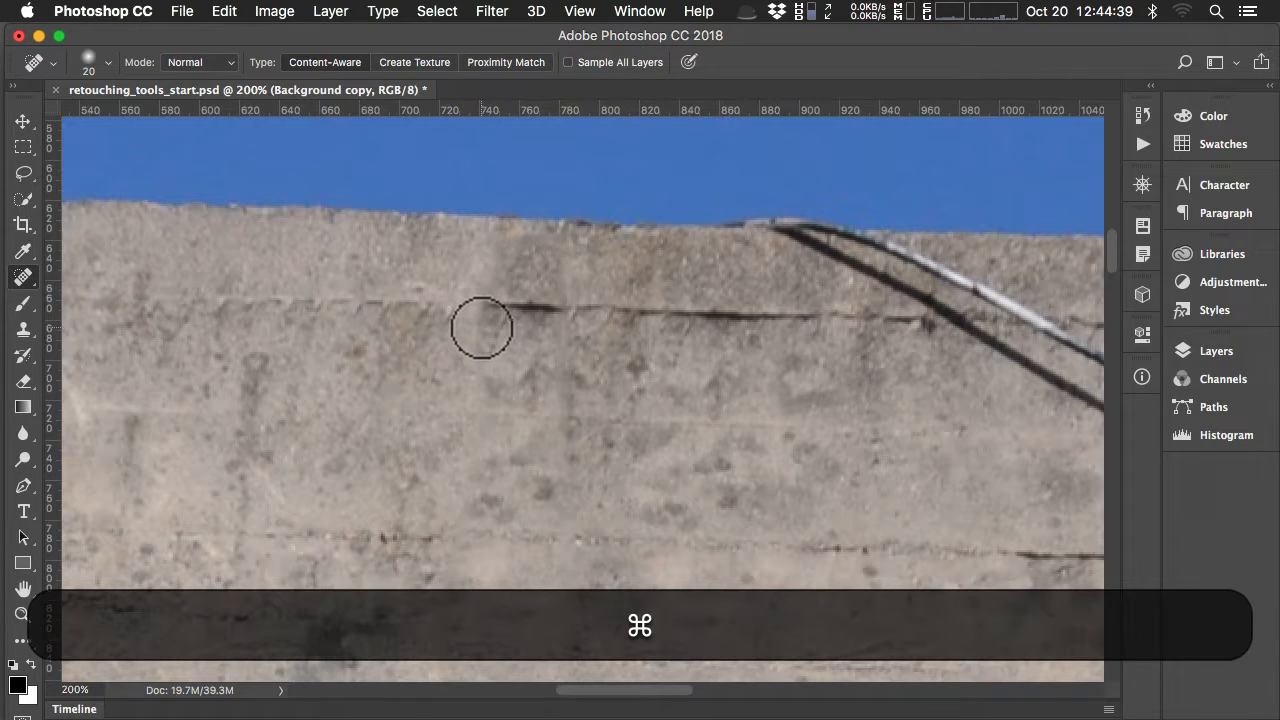
left_click_drag(475, 320, 471, 395)
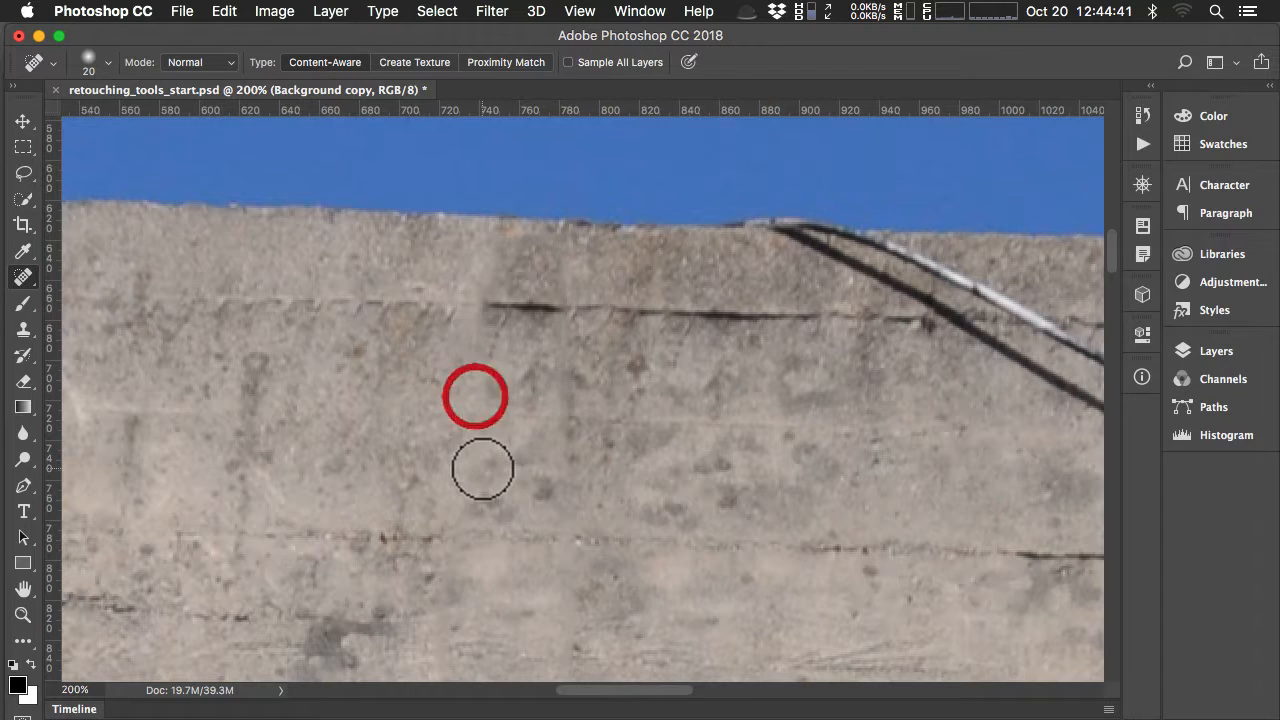
key("super+z")
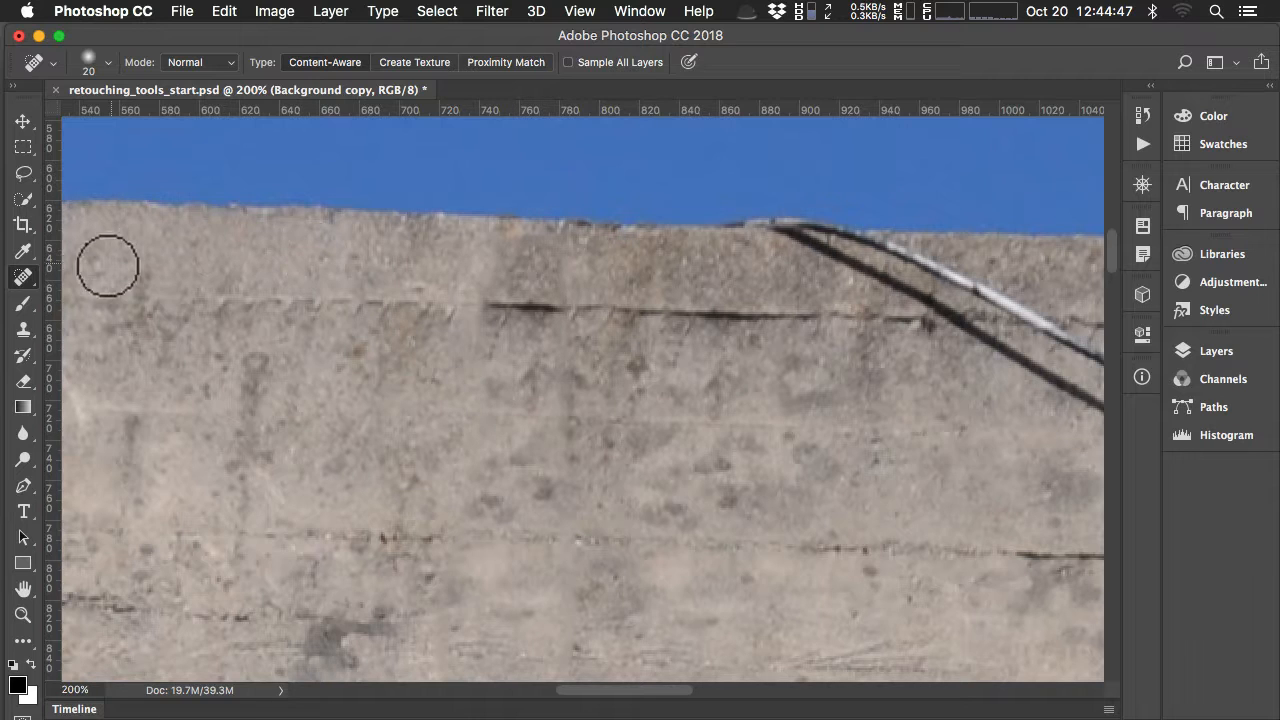
- Activate the Healing Brush and sample clean concrete between the wall's upper edge and its first horizontal crack
left_click_drag(24, 277, 110, 290)
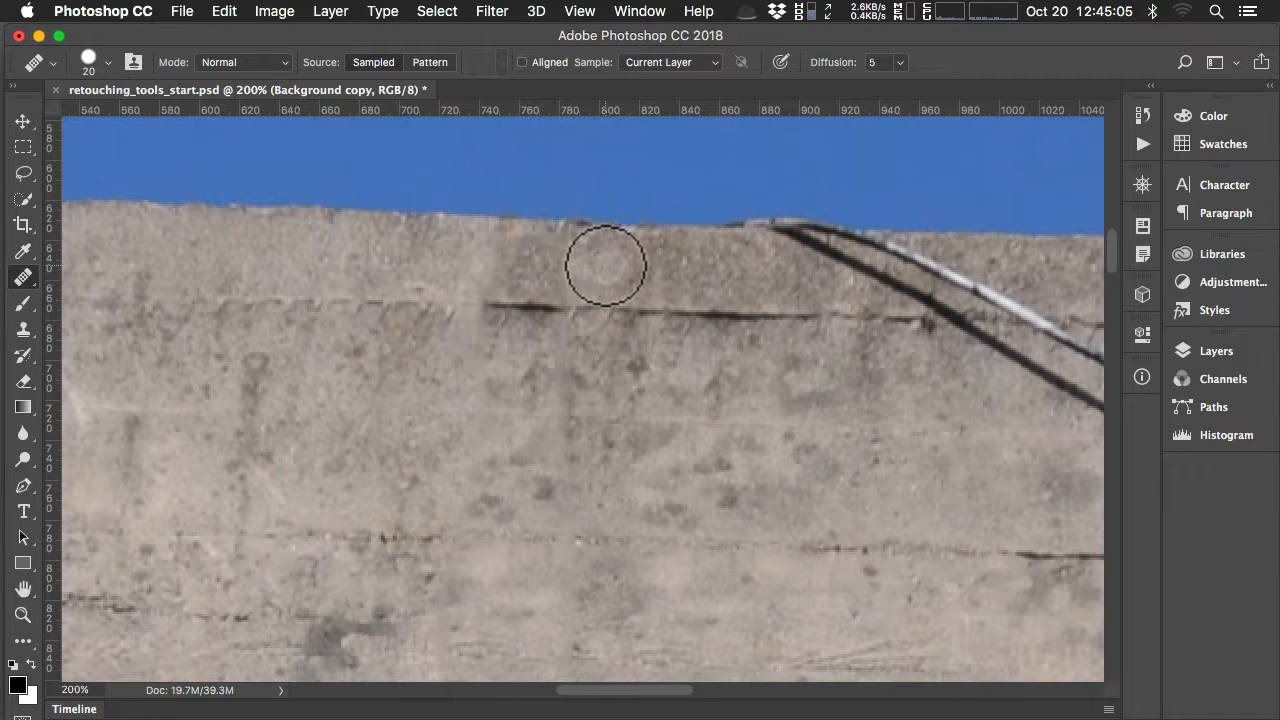
key("super+equal")
key("space")
left_click_drag(600, 286, 606, 390)
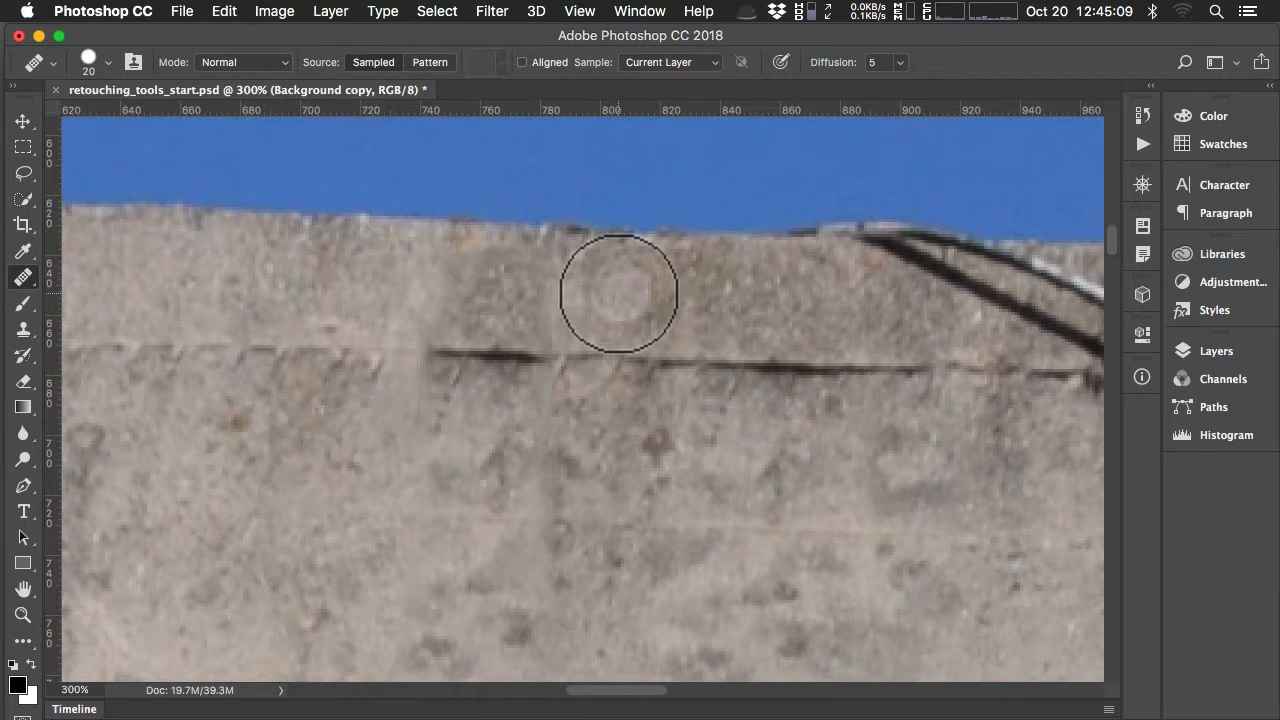
key("alt")
key("alt")
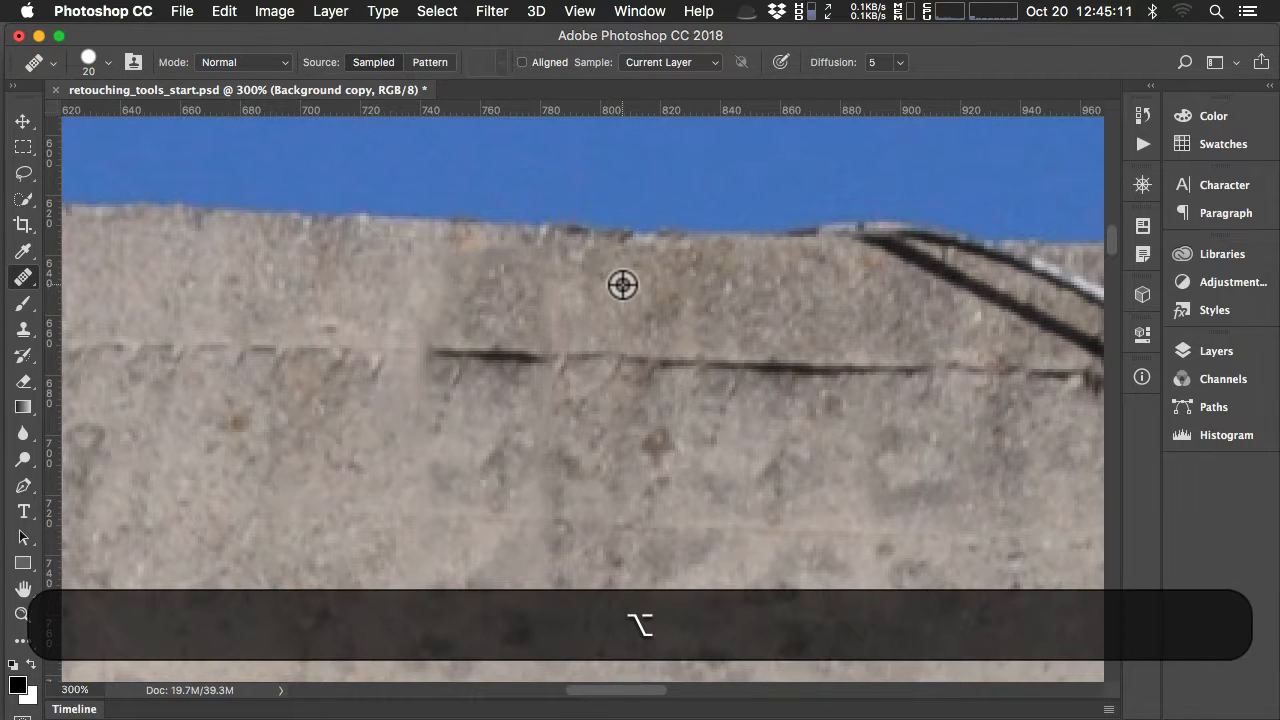
key("alt")
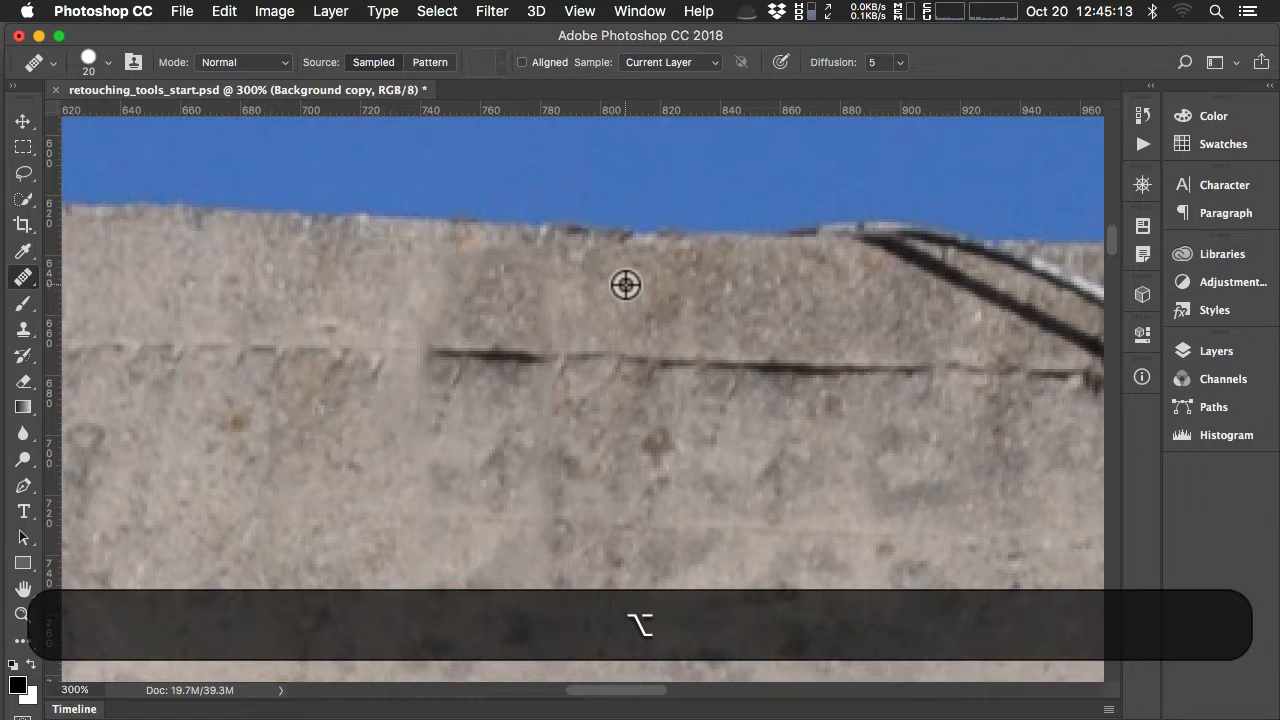
key("alt")
key("alt")
key("alt")
left_click(624, 285, "alt")
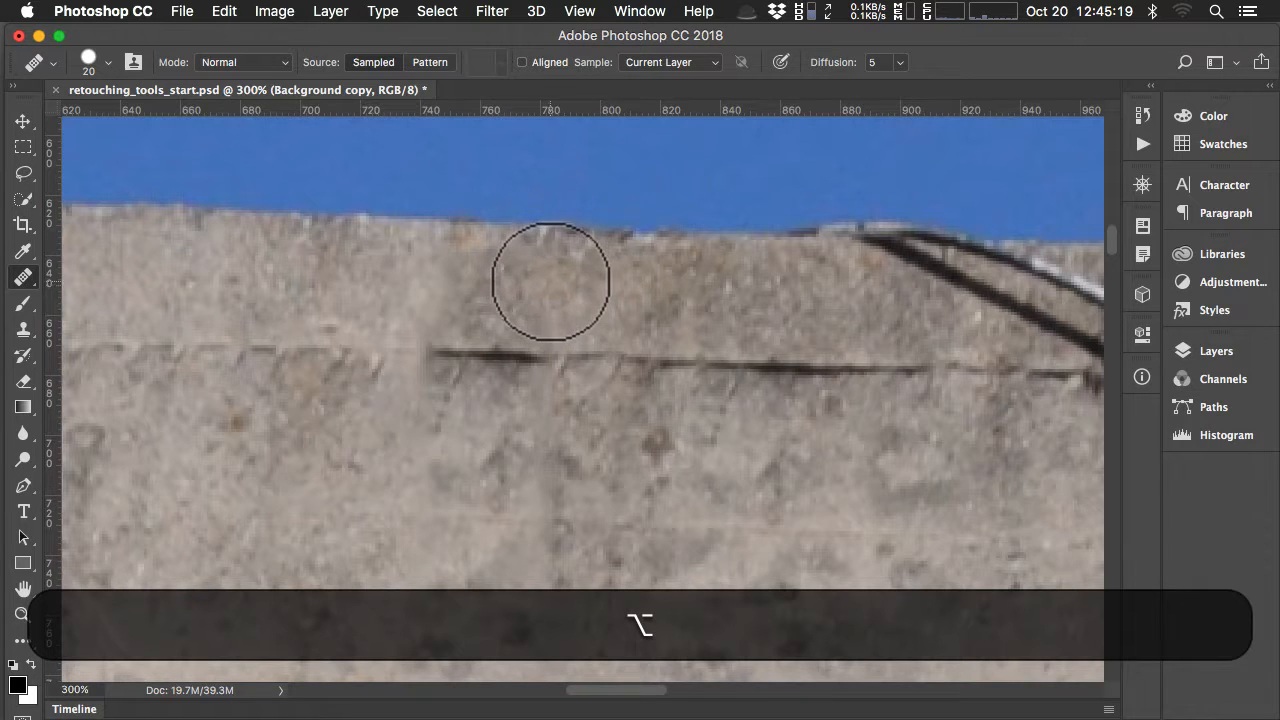
- Try painting the sampled concrete over the vertical seam above the crack and undo the stroke
left_click(547, 282)
left_click_drag(547, 282, 547, 325)
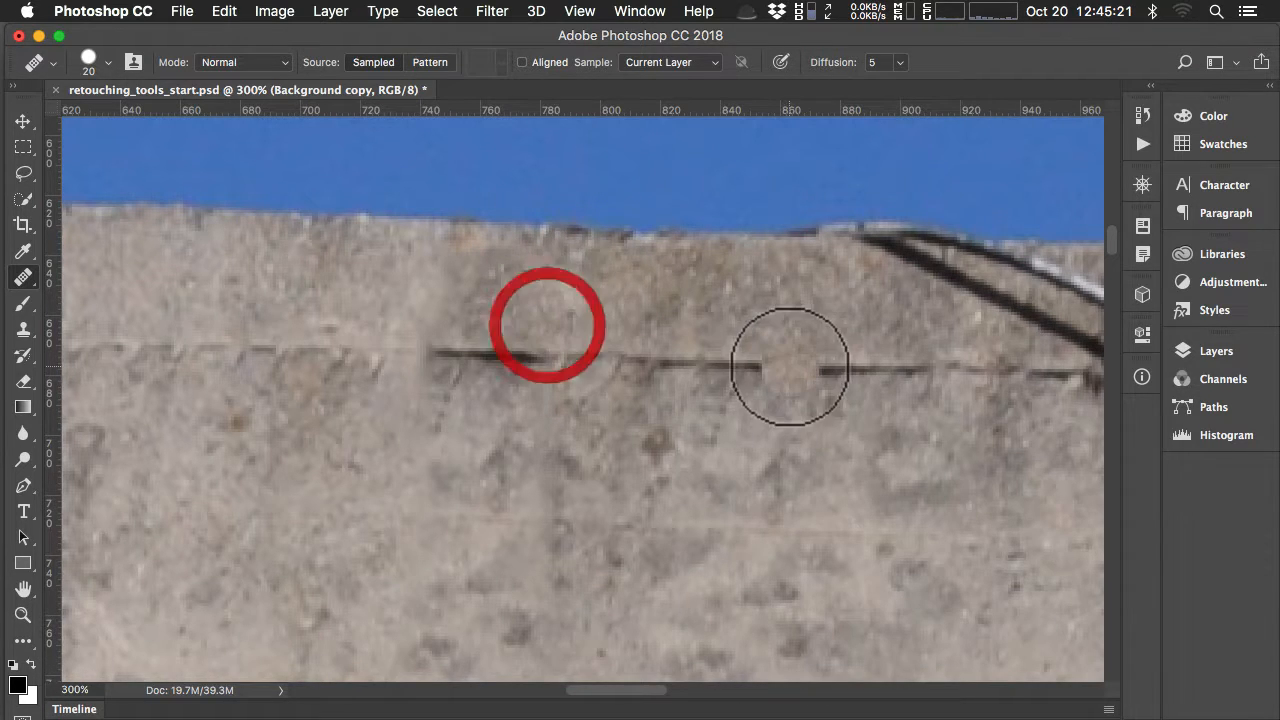
key("super+z")
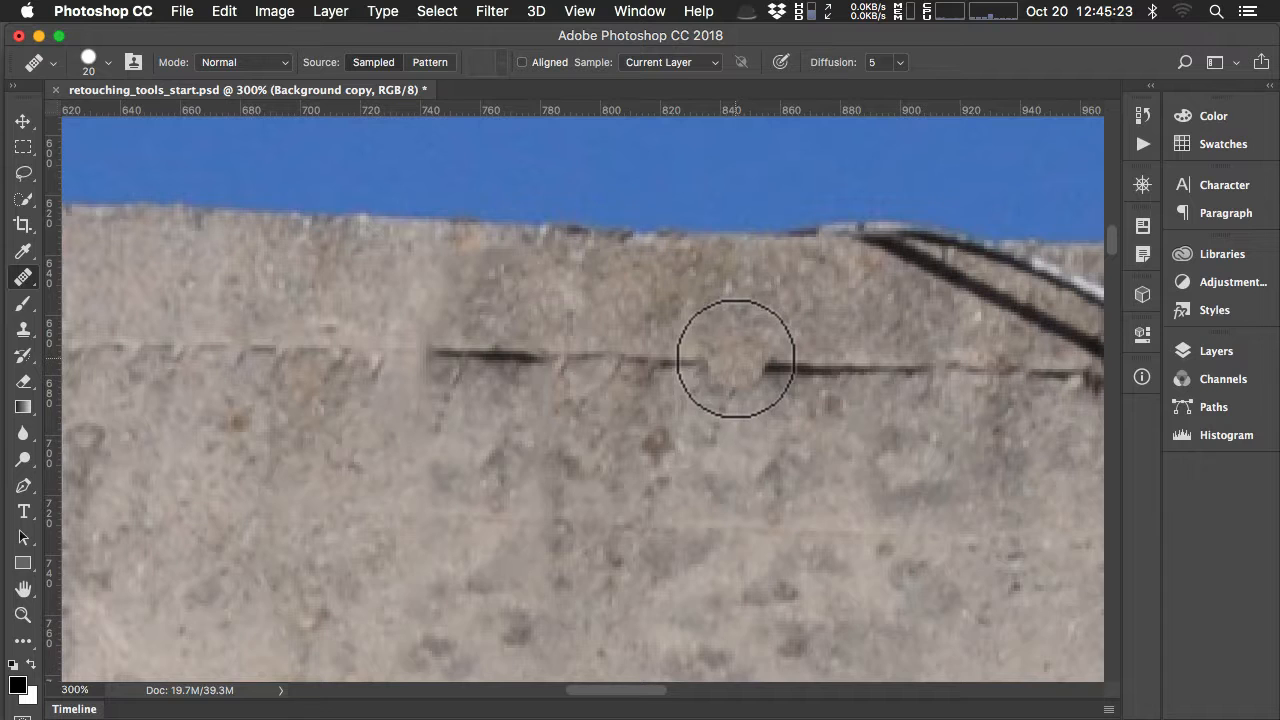
key("super+z")
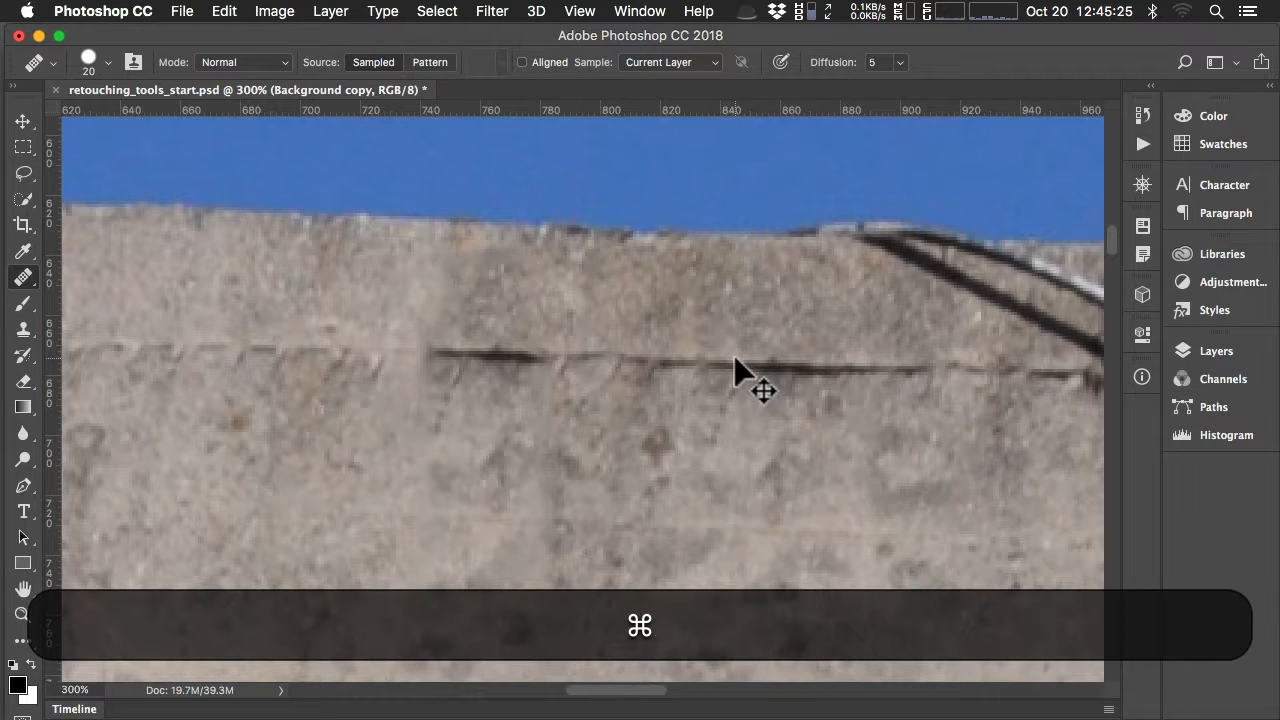
key("super+z")
key("super+z")
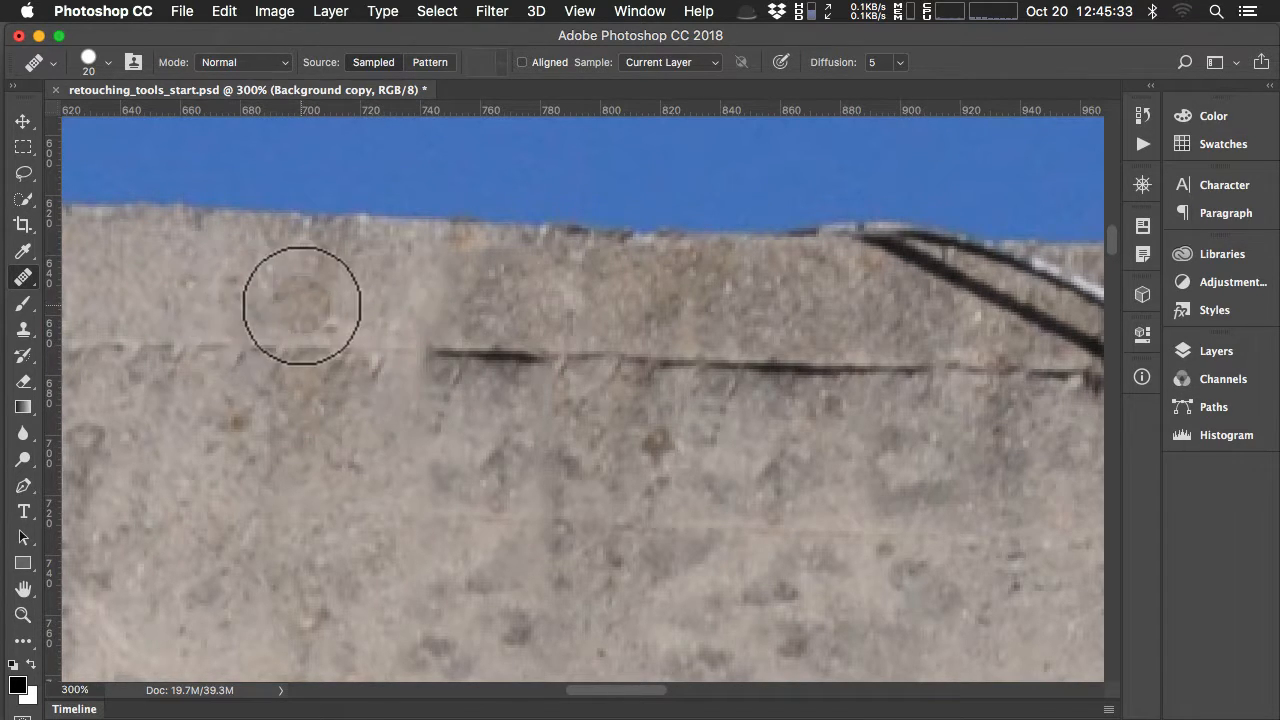
- Try bridging the gap in the upper horizontal crack with texture sampled from the crack at brush size 20, undoing both attempts
key("alt")
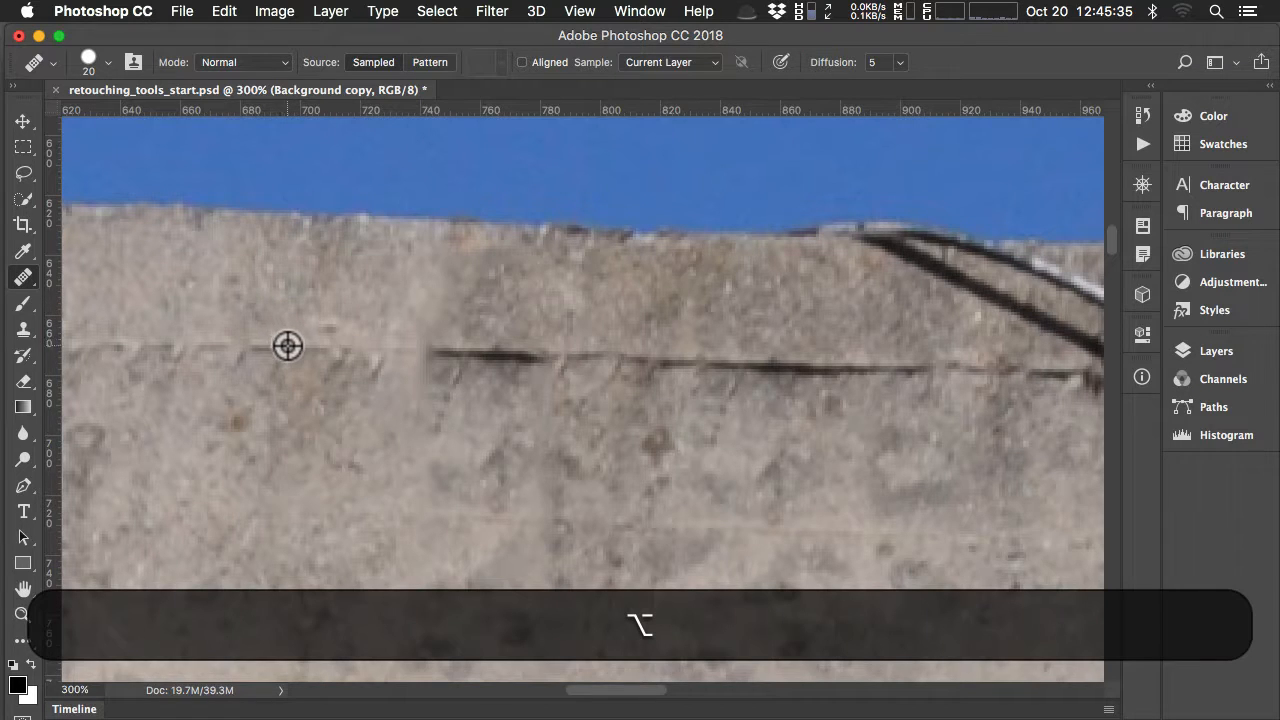
left_click(288, 346, "alt")
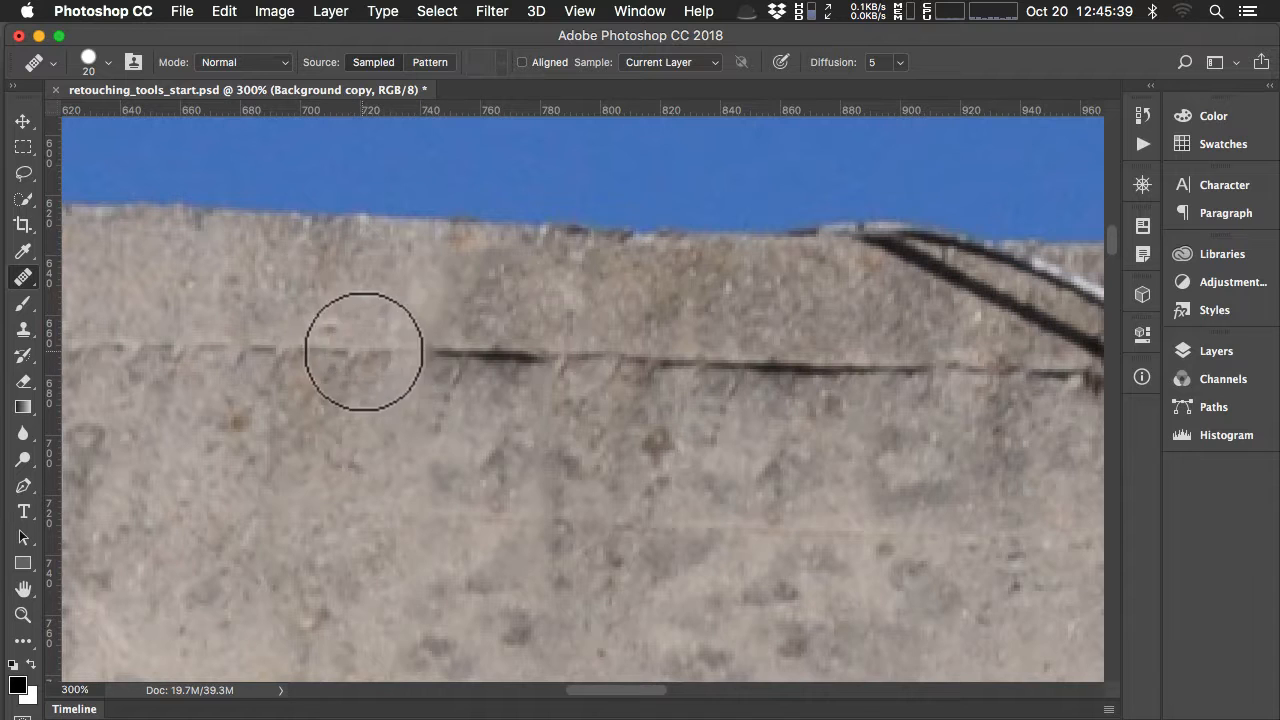
left_click(389, 349)
left_click_drag(389, 349, 414, 349)
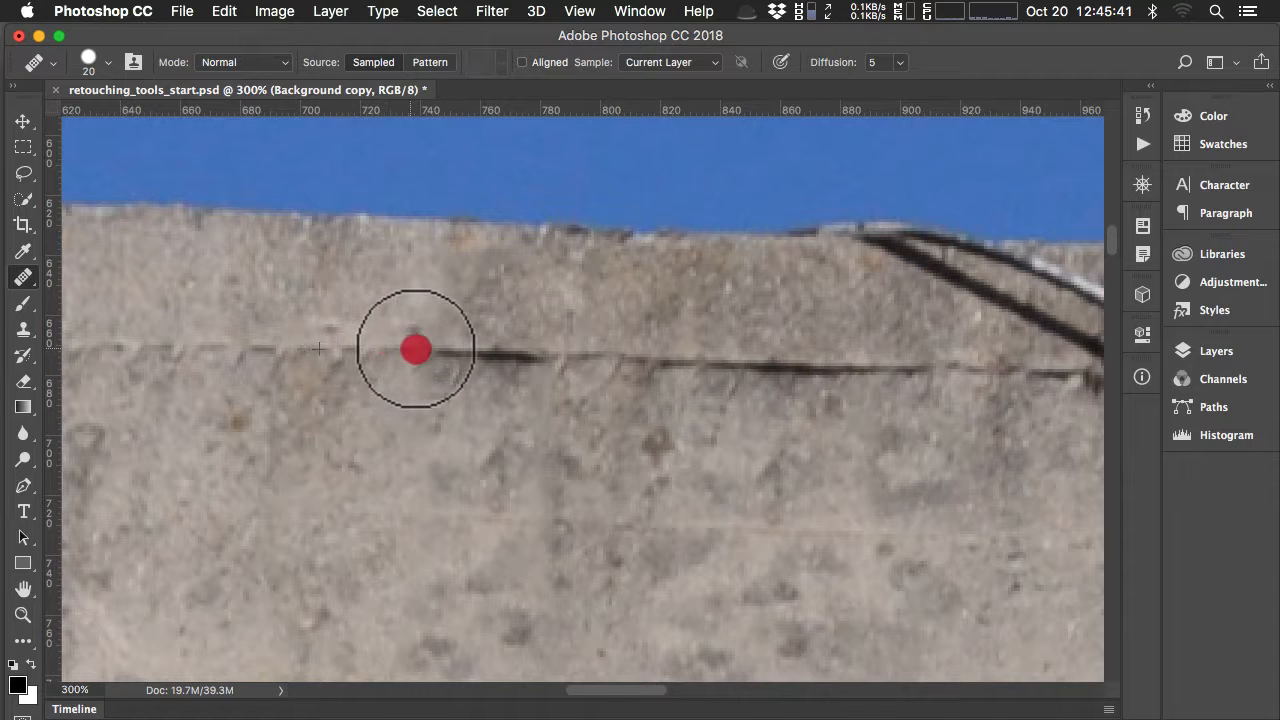
key("super")
key("super+z")
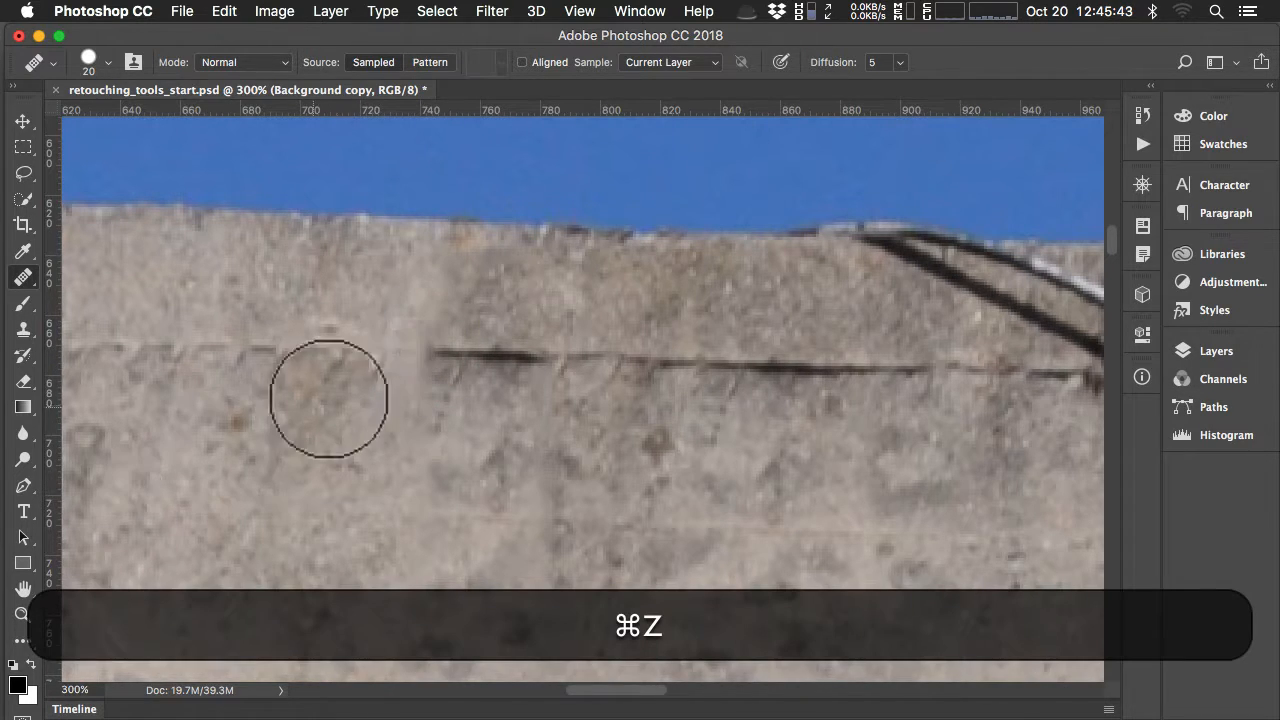
left_click(384, 351)
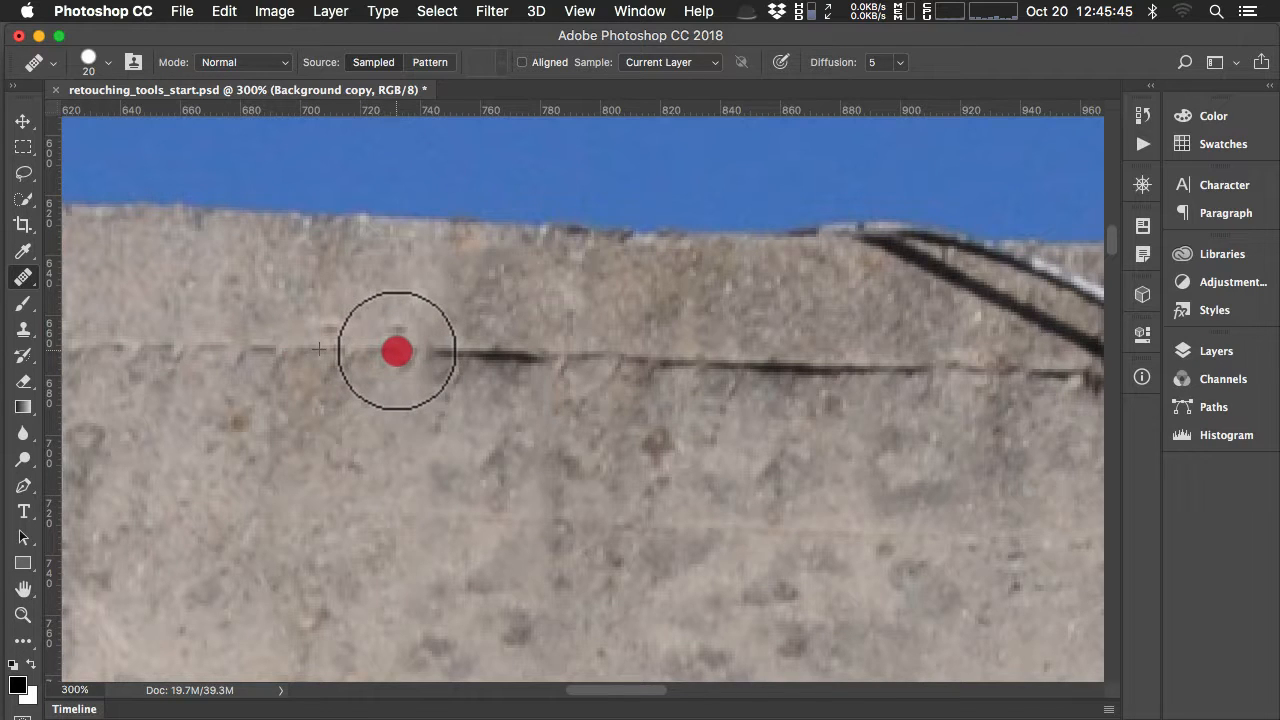
key("super+z")
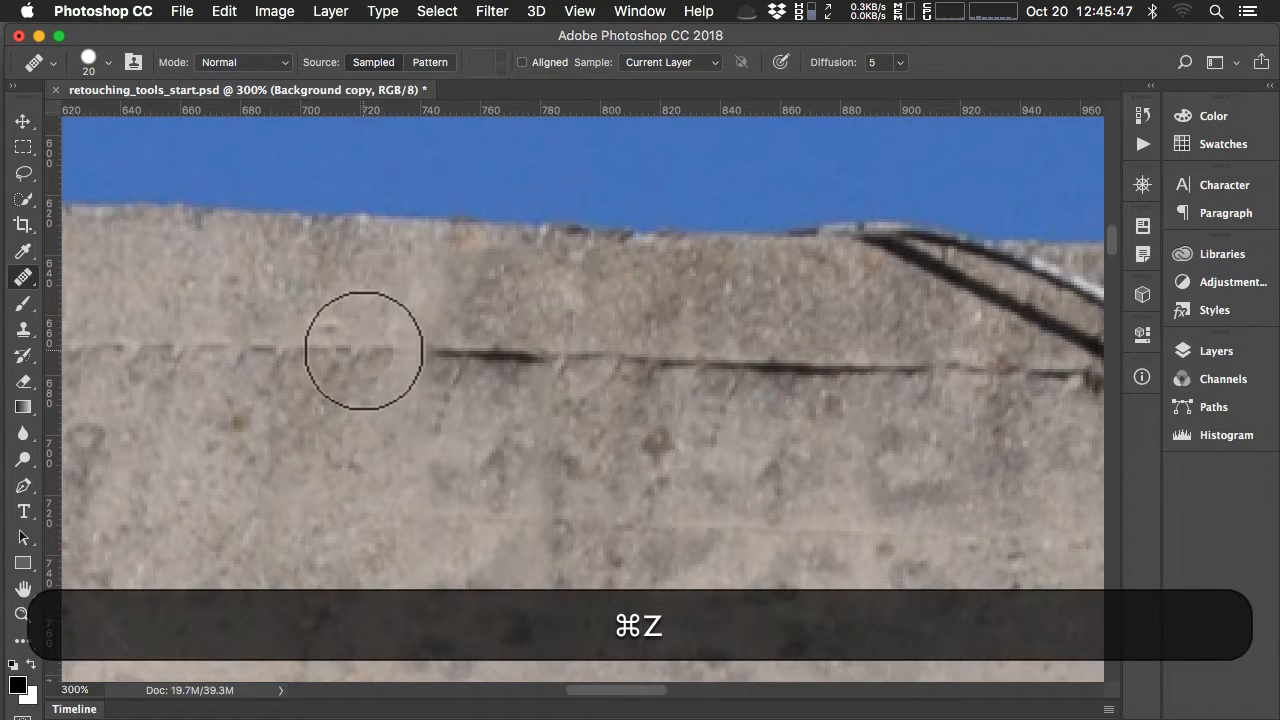
- Reduce the Healing Brush to size 10, resample the faint crack line, and paint it across the gap to join the dark crack
key("bracketleft")
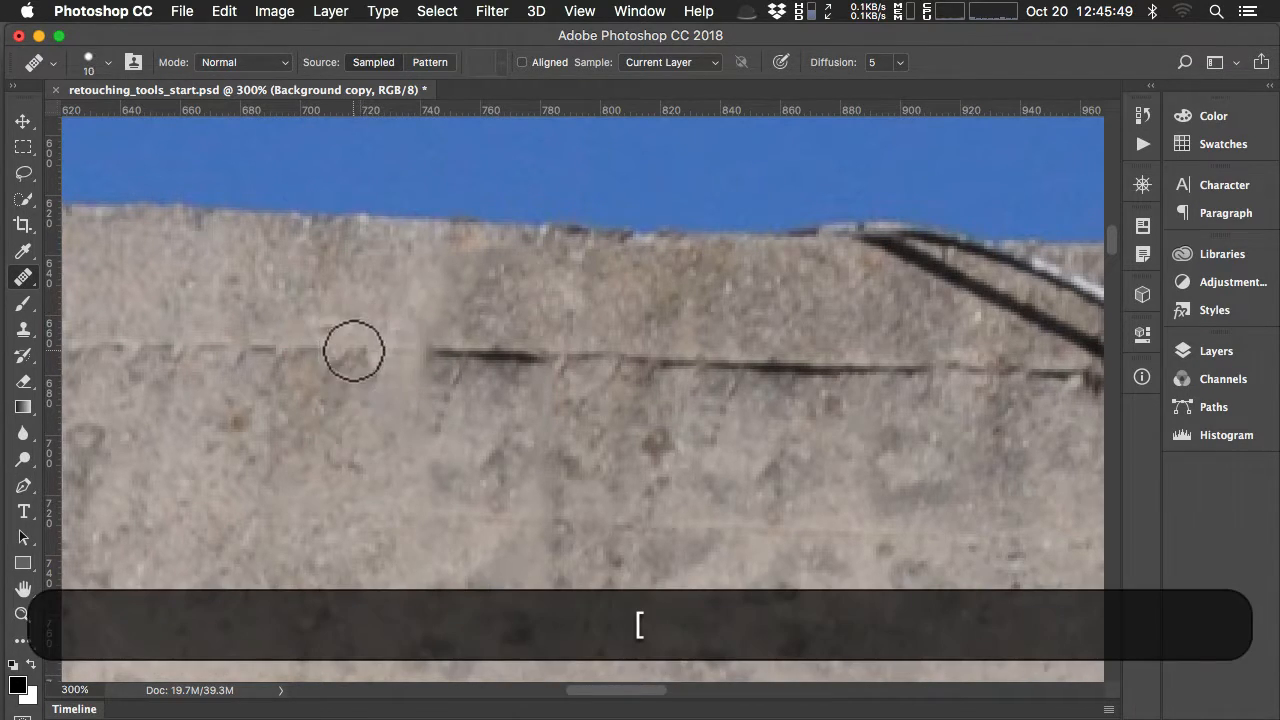
key("alt")
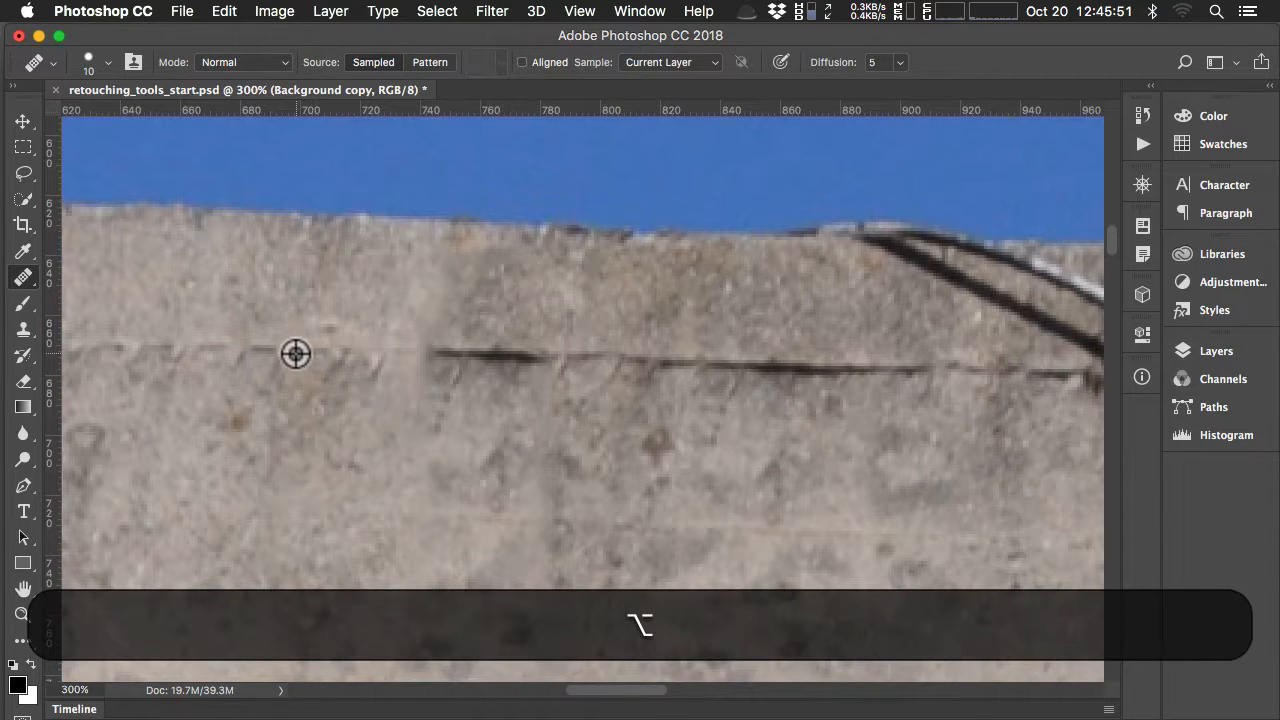
left_click(294, 350, "alt")
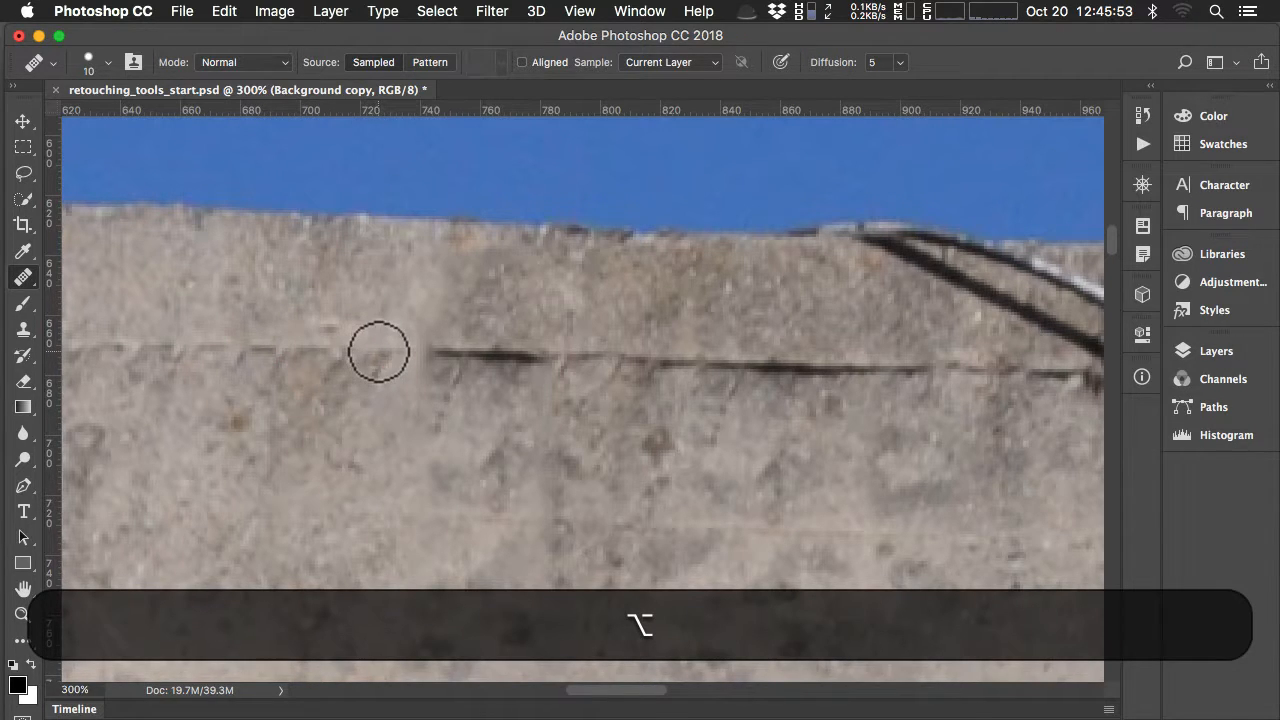
left_click_drag(380, 349, 409, 350)
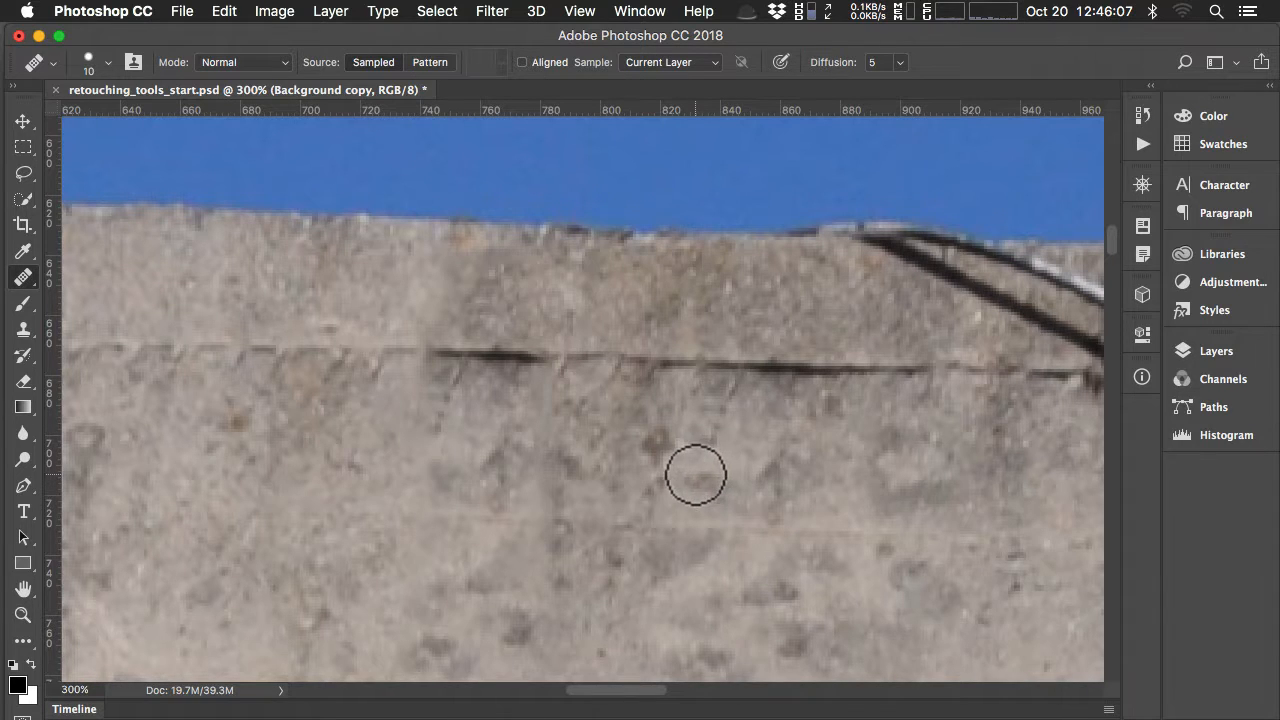
- Set the Healing Brush size to 15, sample nearby concrete, and heal the brown spot below the upper crack
key("bracketleft")
key("bracketright")
key("bracketright")
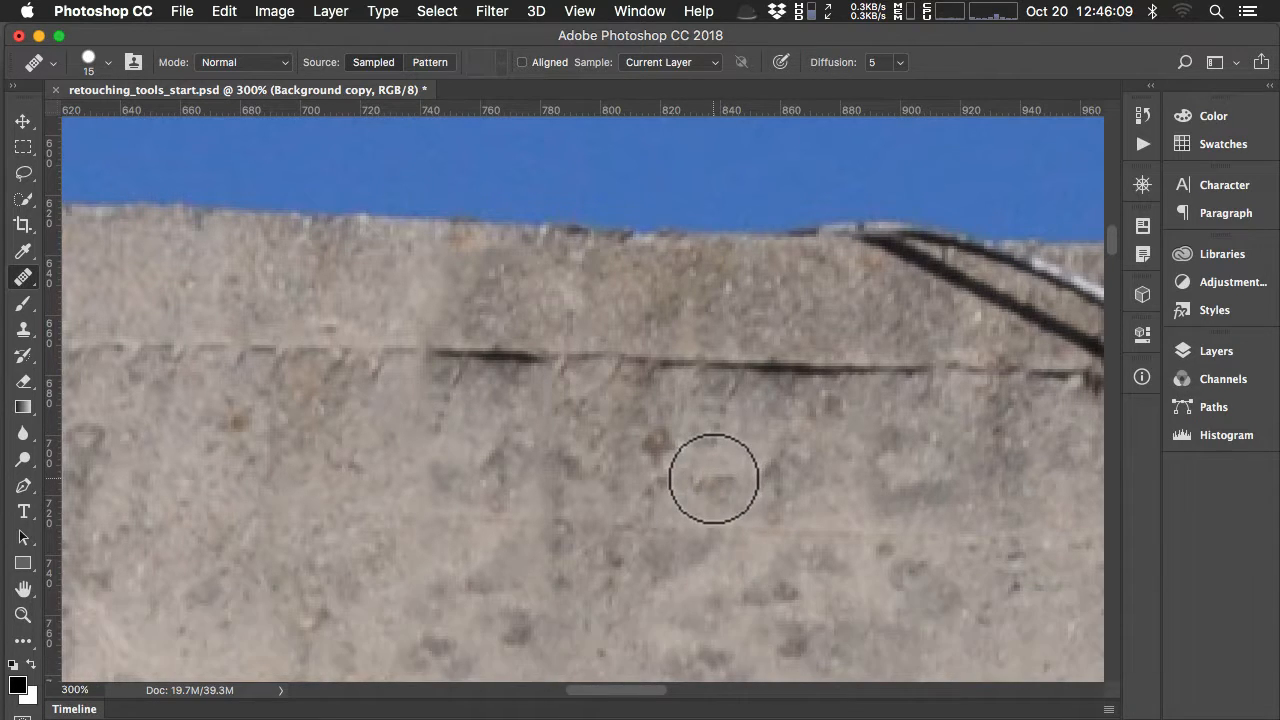
left_click(706, 483, "alt")
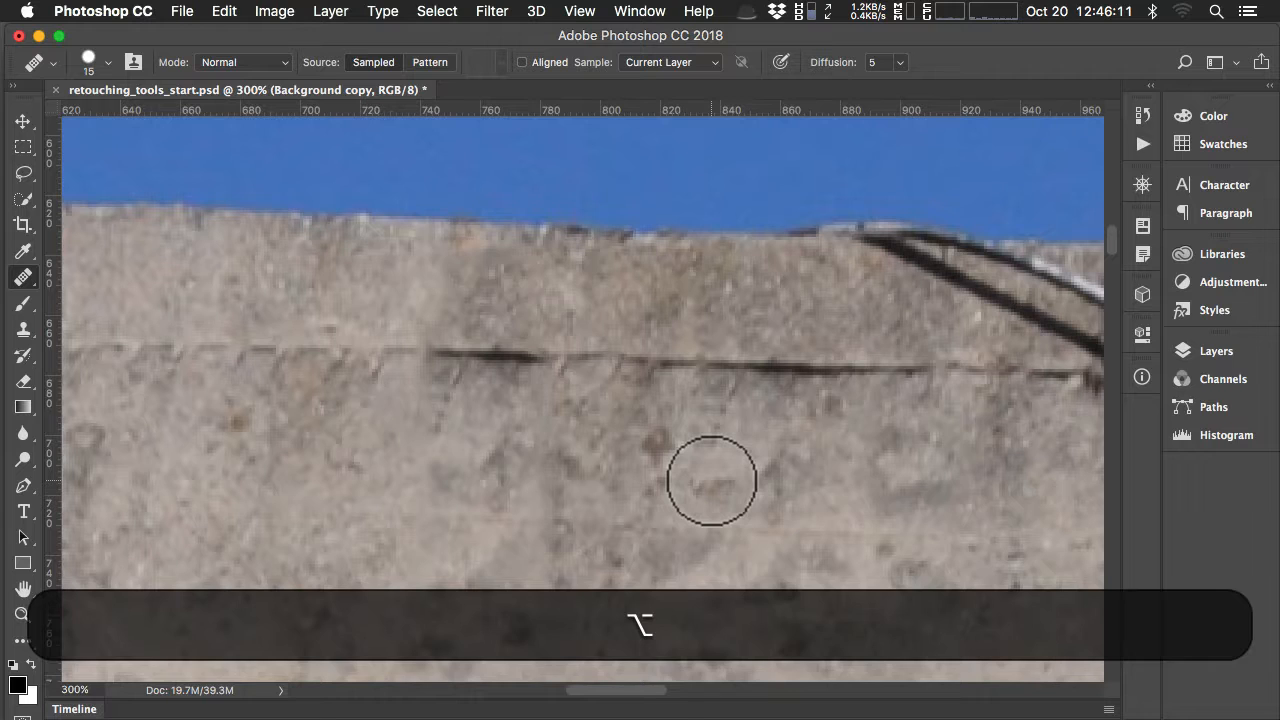
left_click(711, 481, "alt")
mouse_move(666, 446)
left_mouse_down()
mouse_move(646, 449)
mouse_move(657, 440)
left_mouse_up()
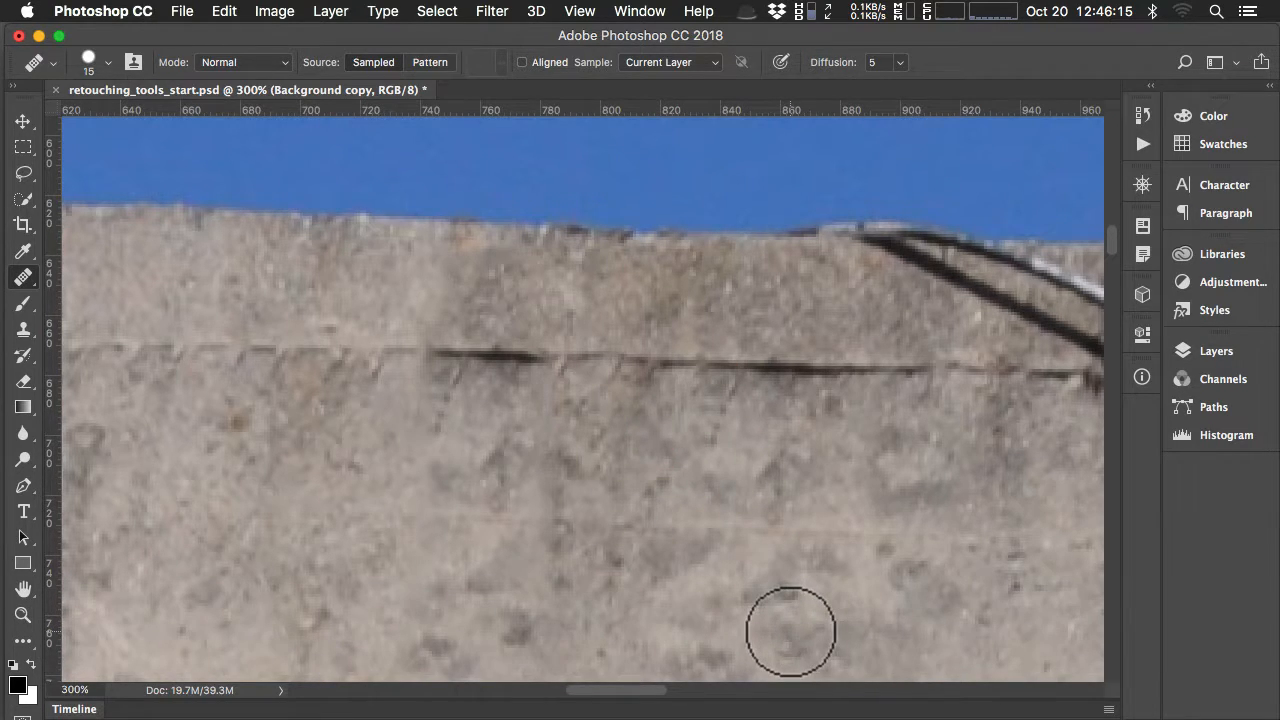
- View the retouched wall at 100% and activate the Spot Healing Brush again
key("super+minus")
key("super+minus")
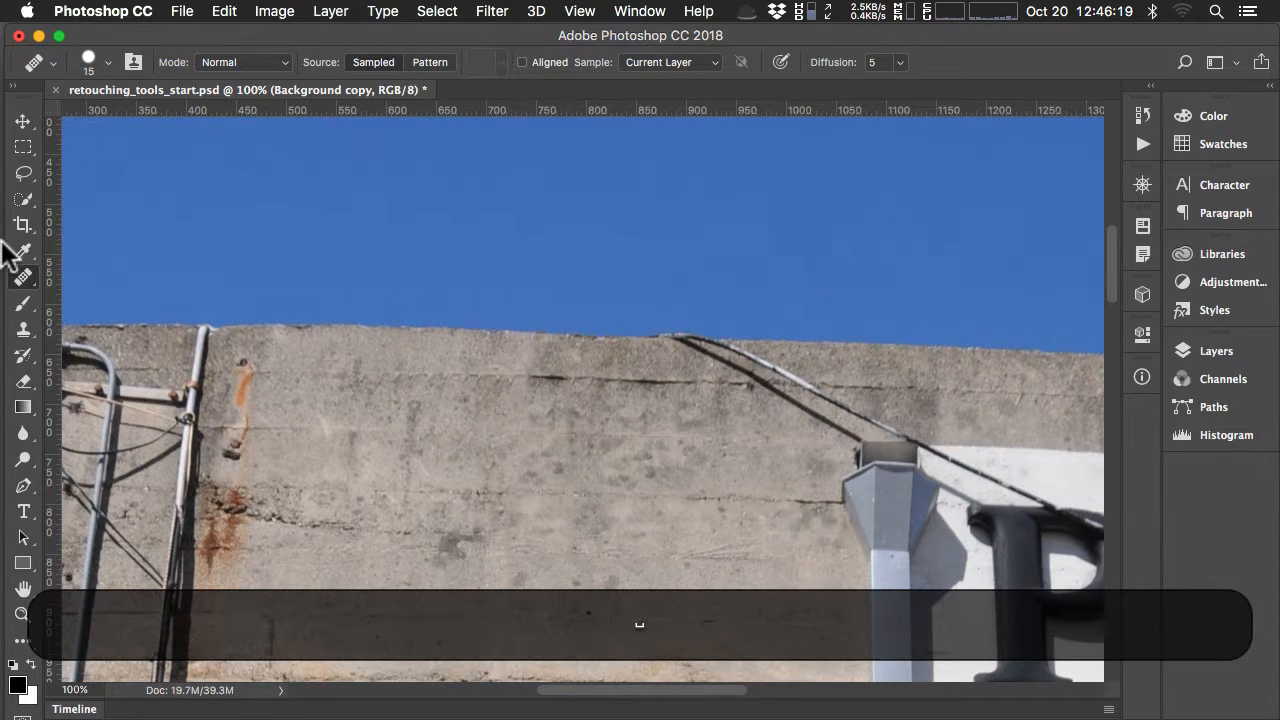
left_click_drag(23, 277, 115, 277)
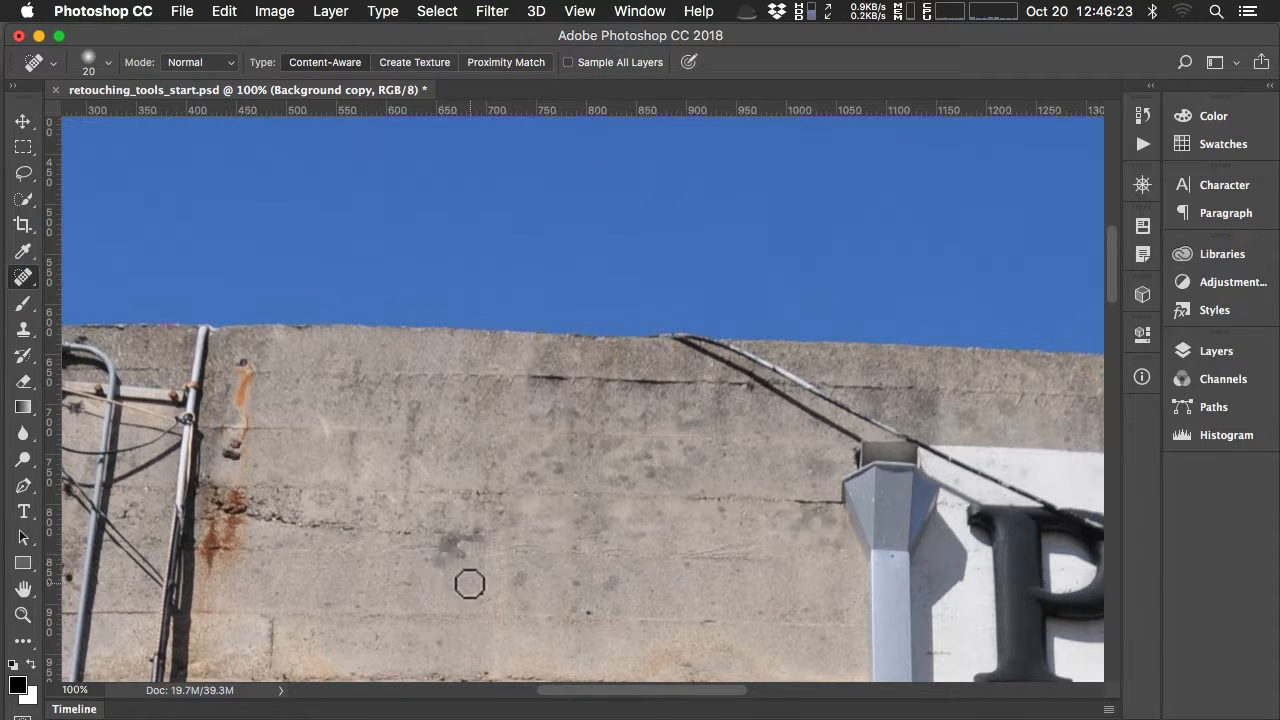
- Remove the small dark spot on the lower concrete with the Spot Healing Brush and activate the Healing Brush
left_click(589, 613)
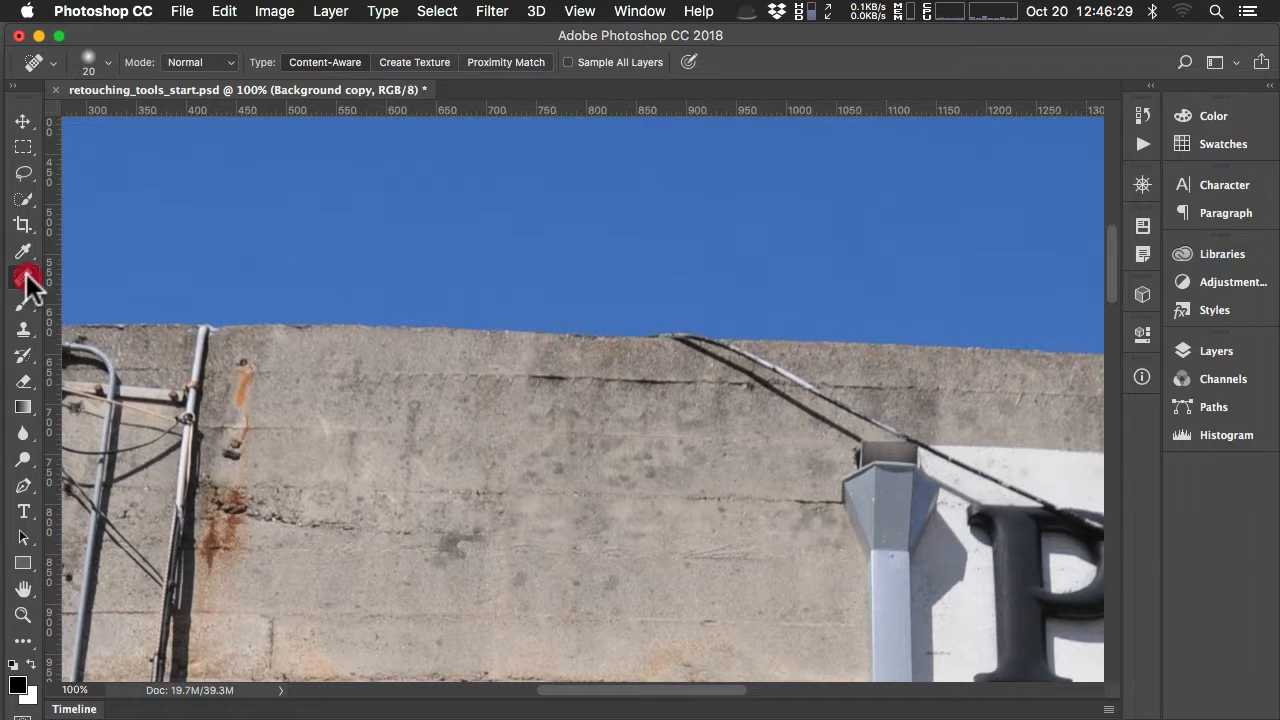
left_click_drag(30, 285, 82, 290)
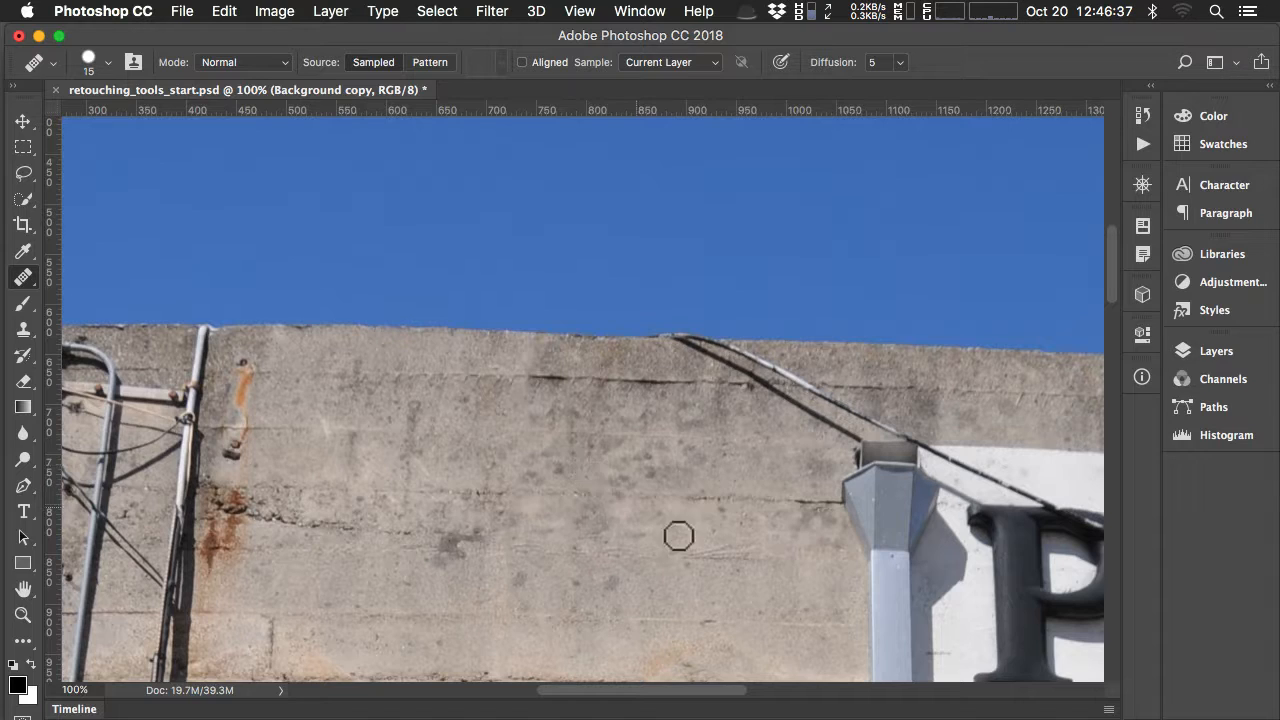
- Patch the hole in the concrete inside the door outline with clean texture from below it using the Patch tool, and deselect
key("super+minus")
key("super+minus")
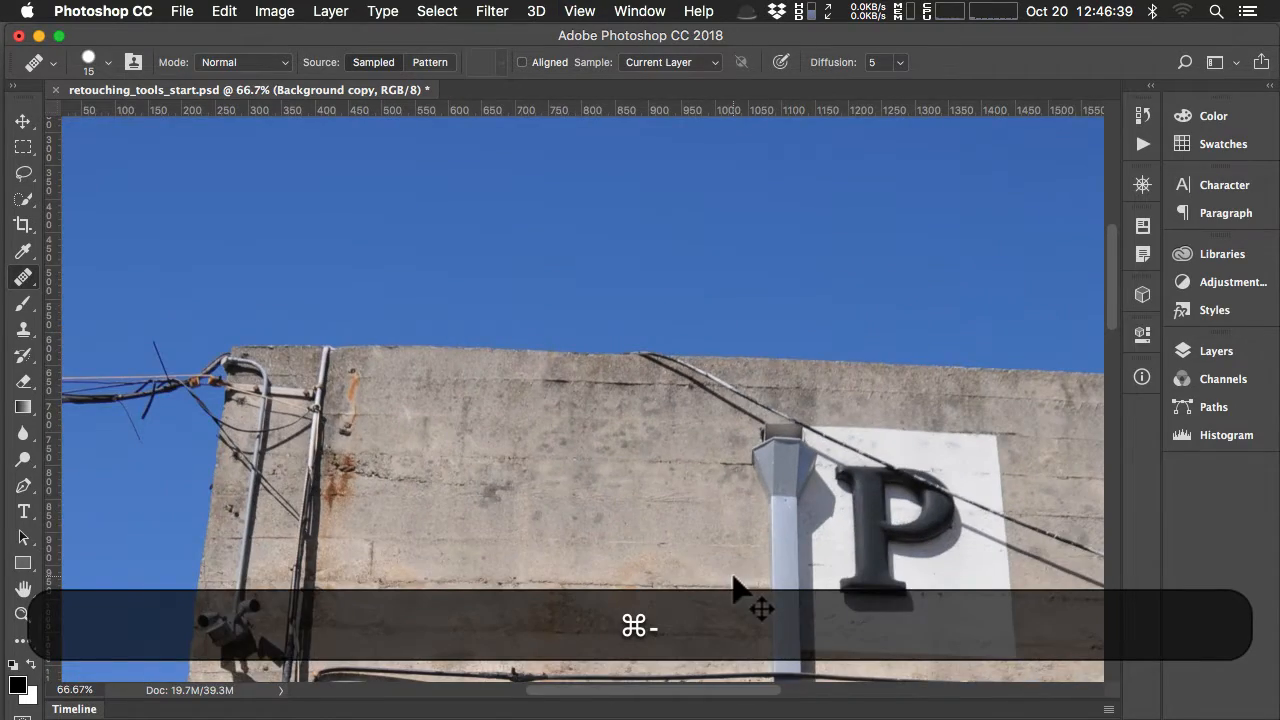
key("super+minus")
key("space")
left_click_drag(578, 552, 462, 334)
left_click_drag(461, 331, 486, 300)
left_click_drag(515, 435, 457, 237)
mouse_move(757, 634)
left_mouse_down()
mouse_move(734, 623)
mouse_move(740, 640)
left_mouse_up()
key("super+equal")
key("super+equal")
key("super+equal")
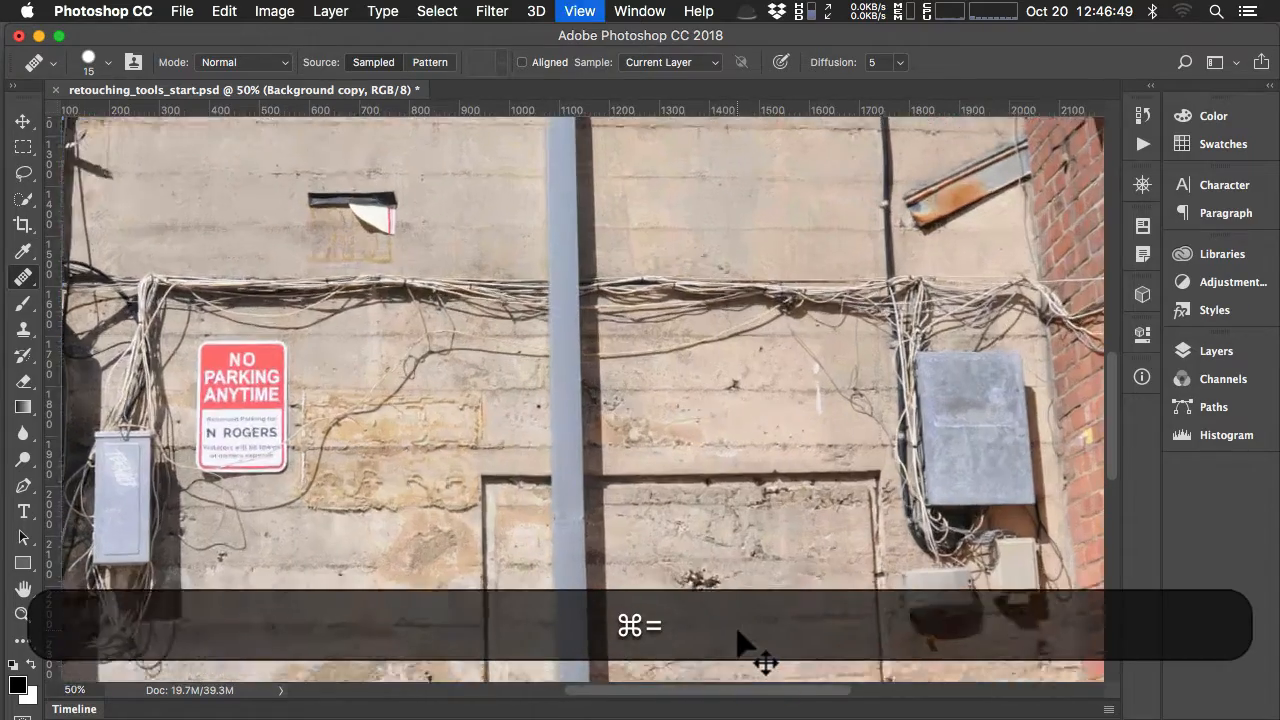
key("super+minus")
key("super+minus")
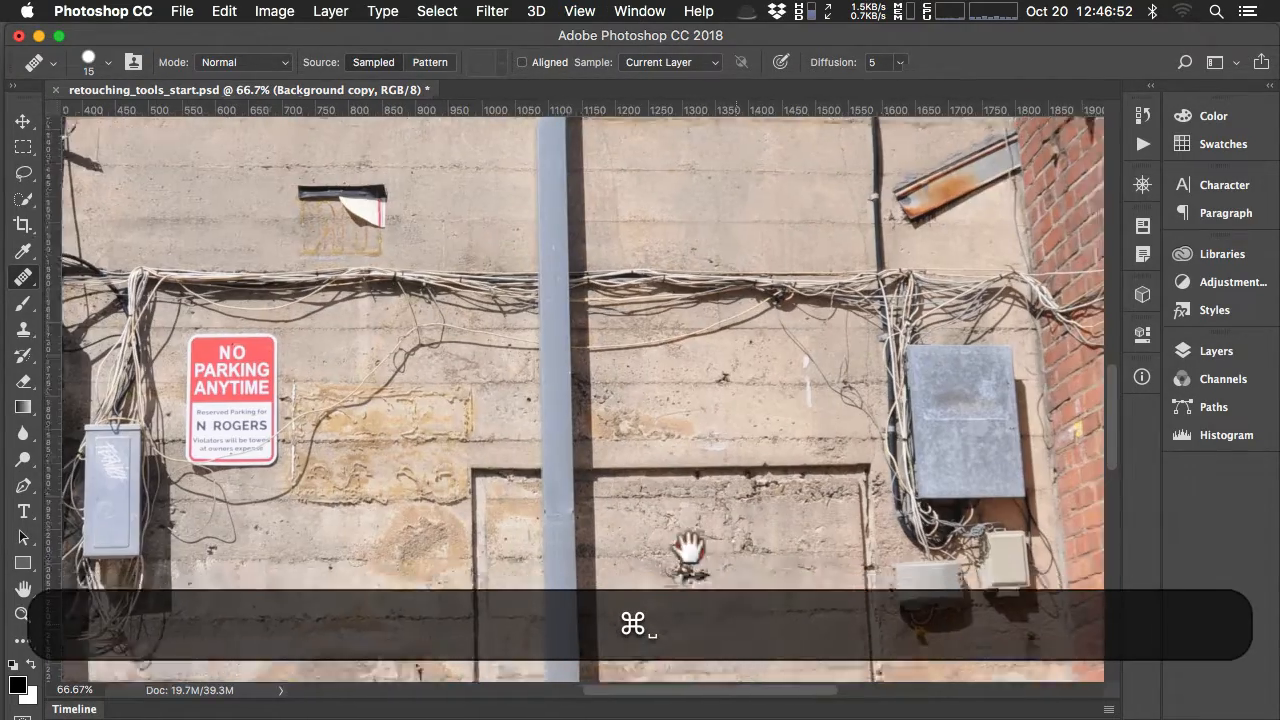
left_click_drag(686, 549, 648, 463)
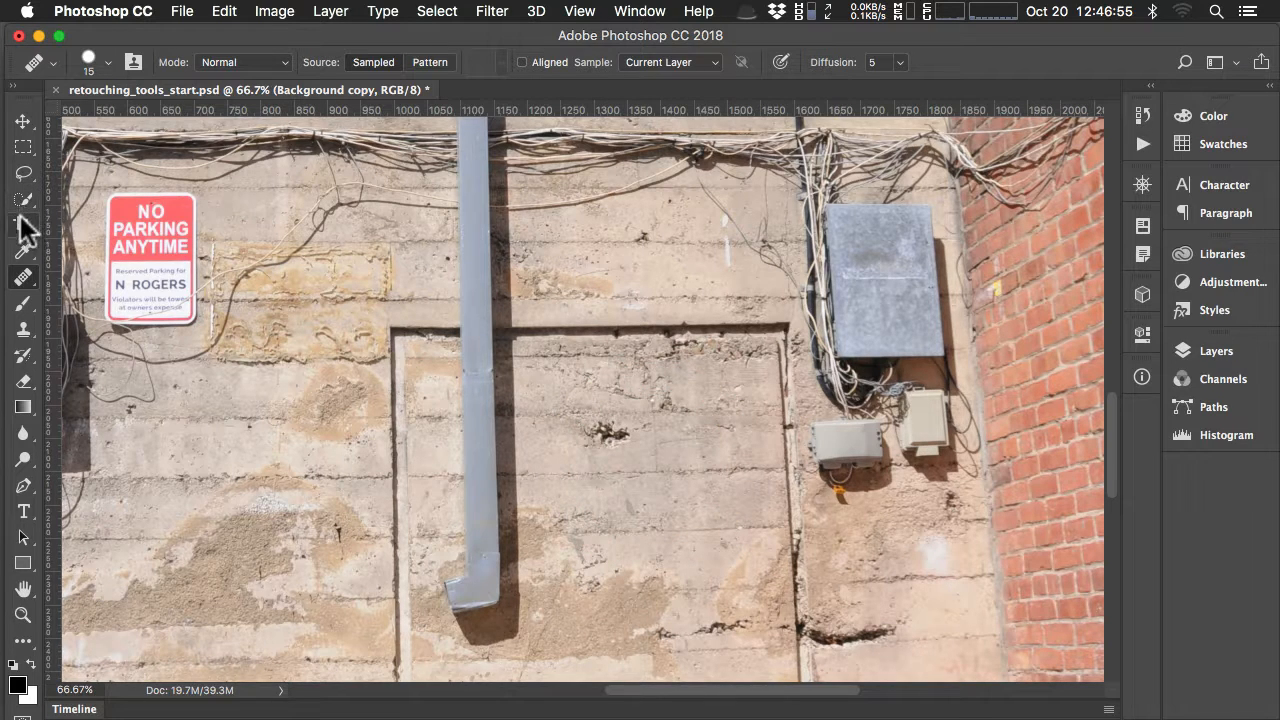
left_click(28, 275)
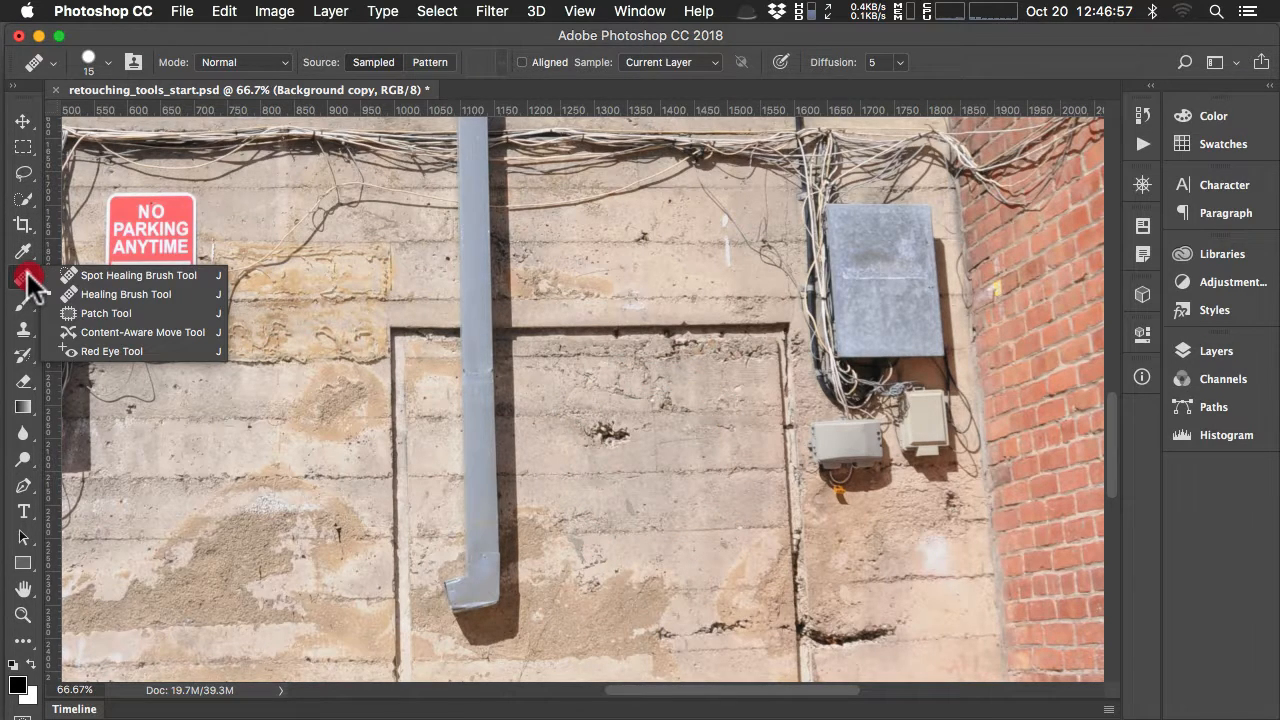
left_click(131, 311)
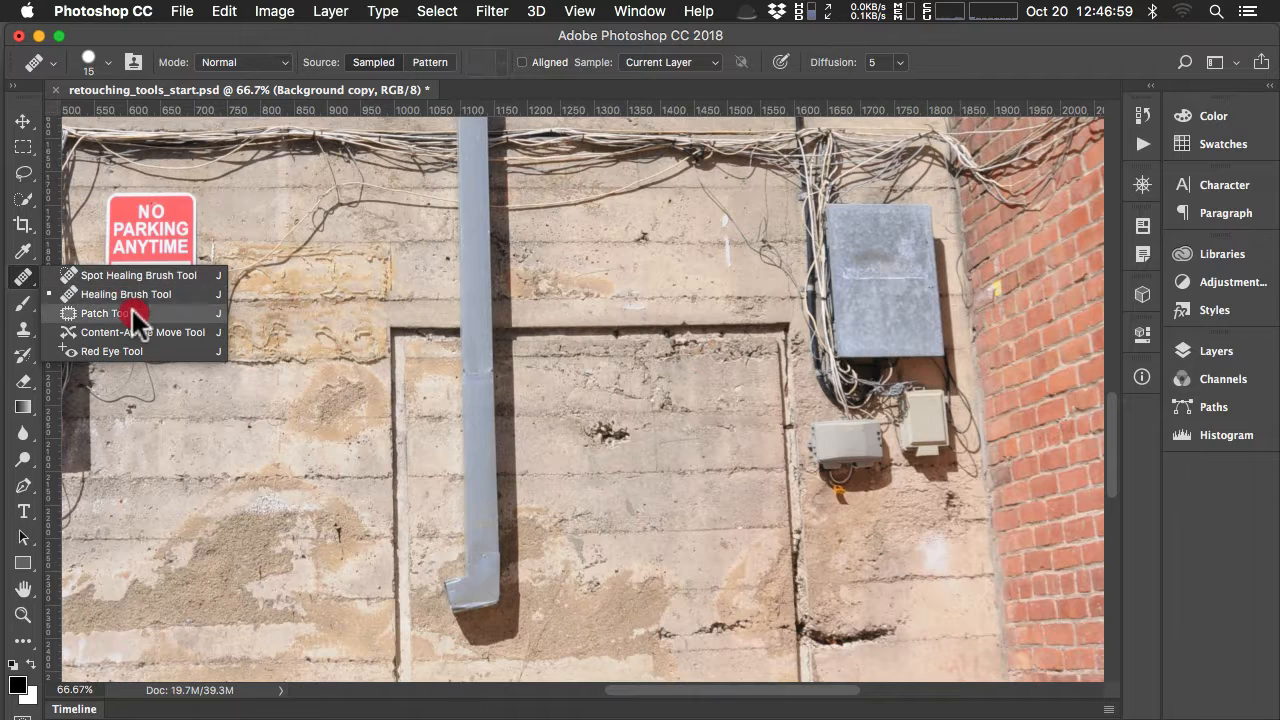
left_click(605, 458)
mouse_move(605, 458)
left_mouse_down()
mouse_move(587, 416)
mouse_move(635, 422)
mouse_move(608, 472)
mouse_move(614, 494)
mouse_move(592, 506)
mouse_move(671, 503)
left_mouse_up()
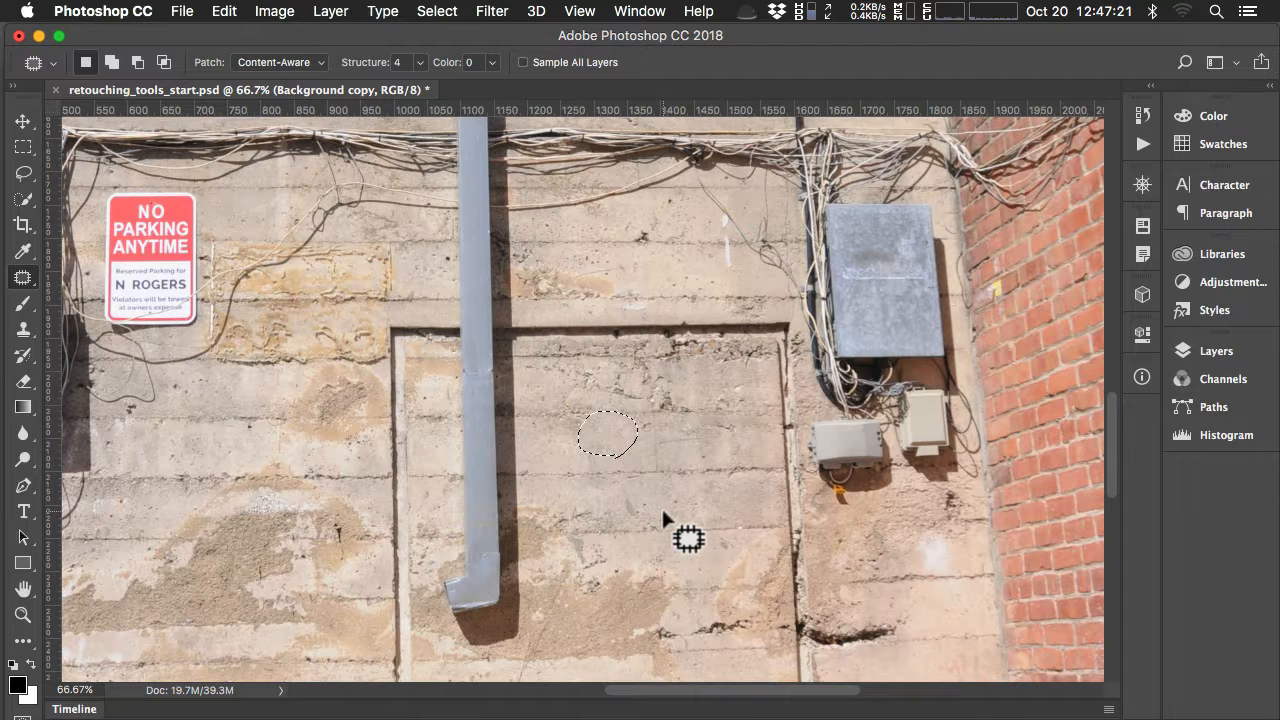
key("super+d")
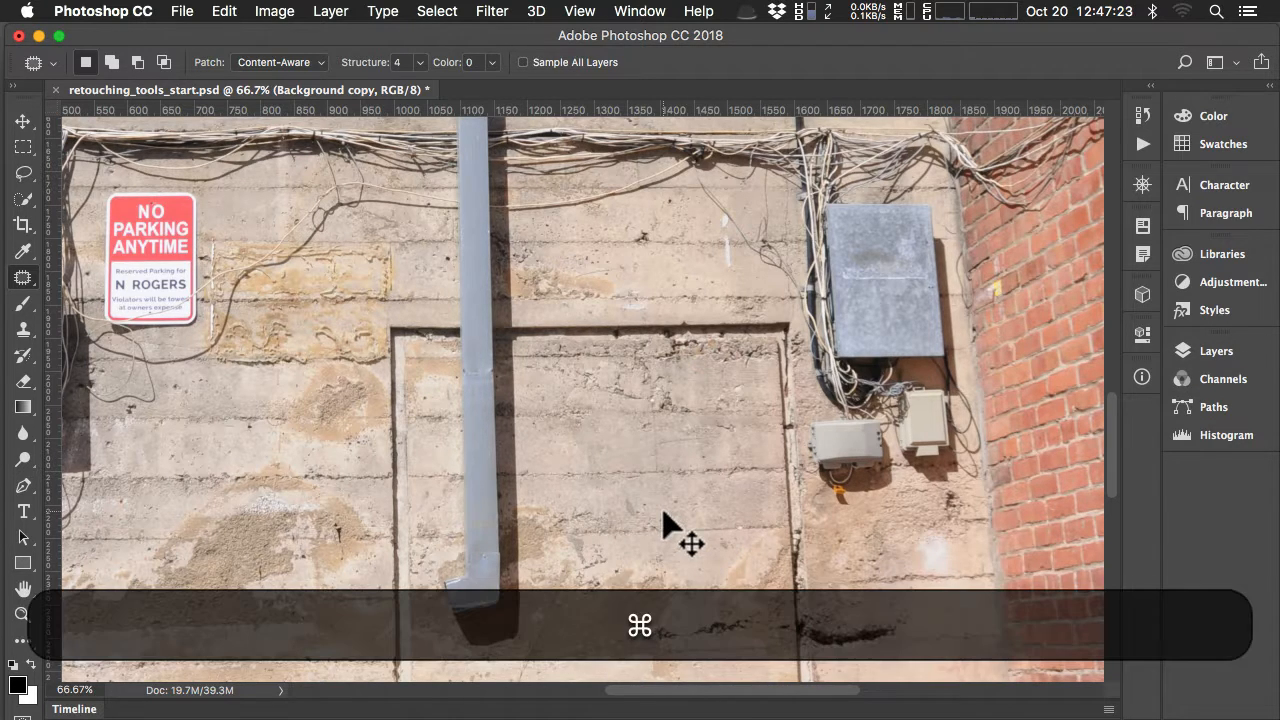
key("super+z")
- Activate the Clone Stamp tool at 200% view of the patched concrete and set its brush size to 30
key("super+equal")
key("super+equal")
key("super+equal")
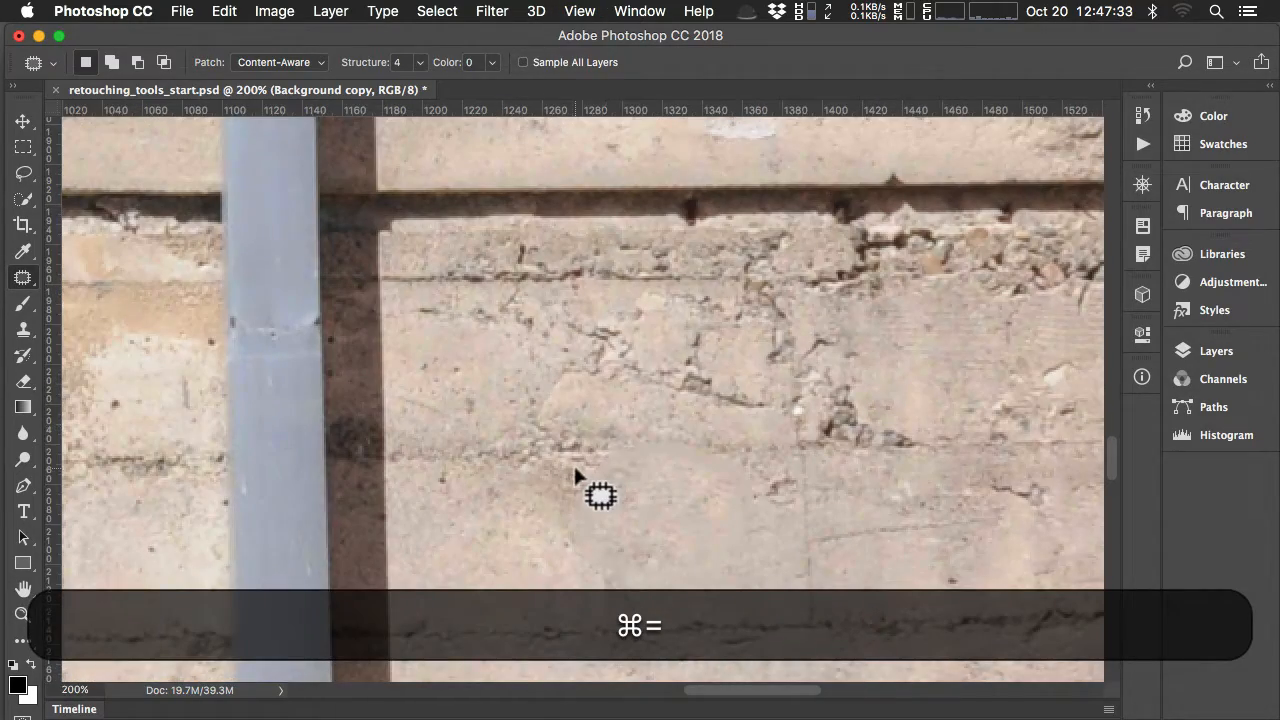
key("space")
left_click_drag(657, 509, 580, 431)
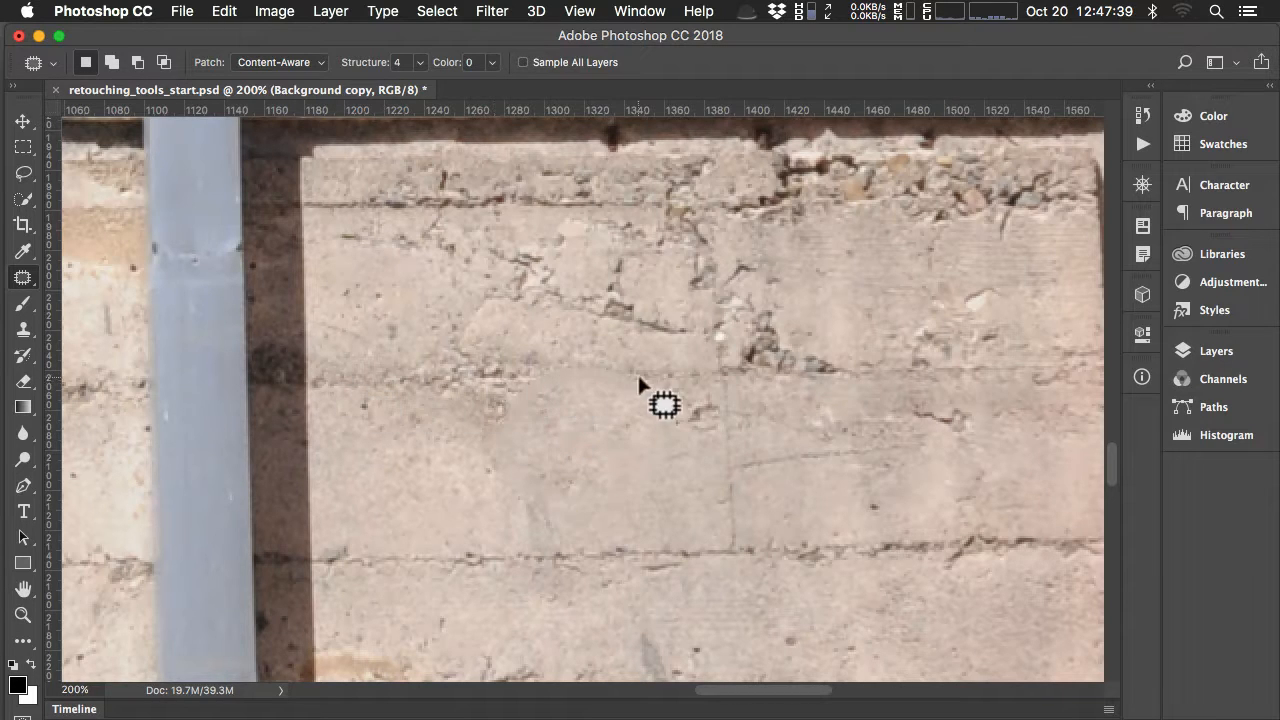
left_click(26, 284)
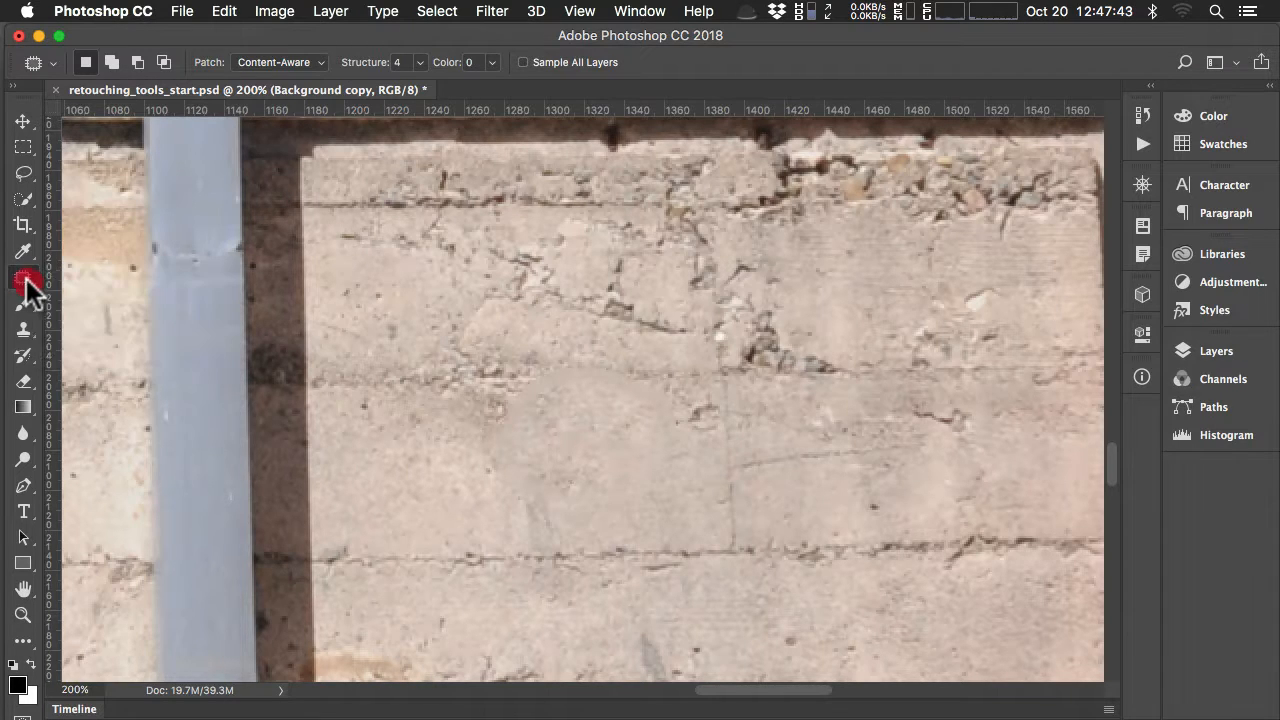
left_click(25, 329)
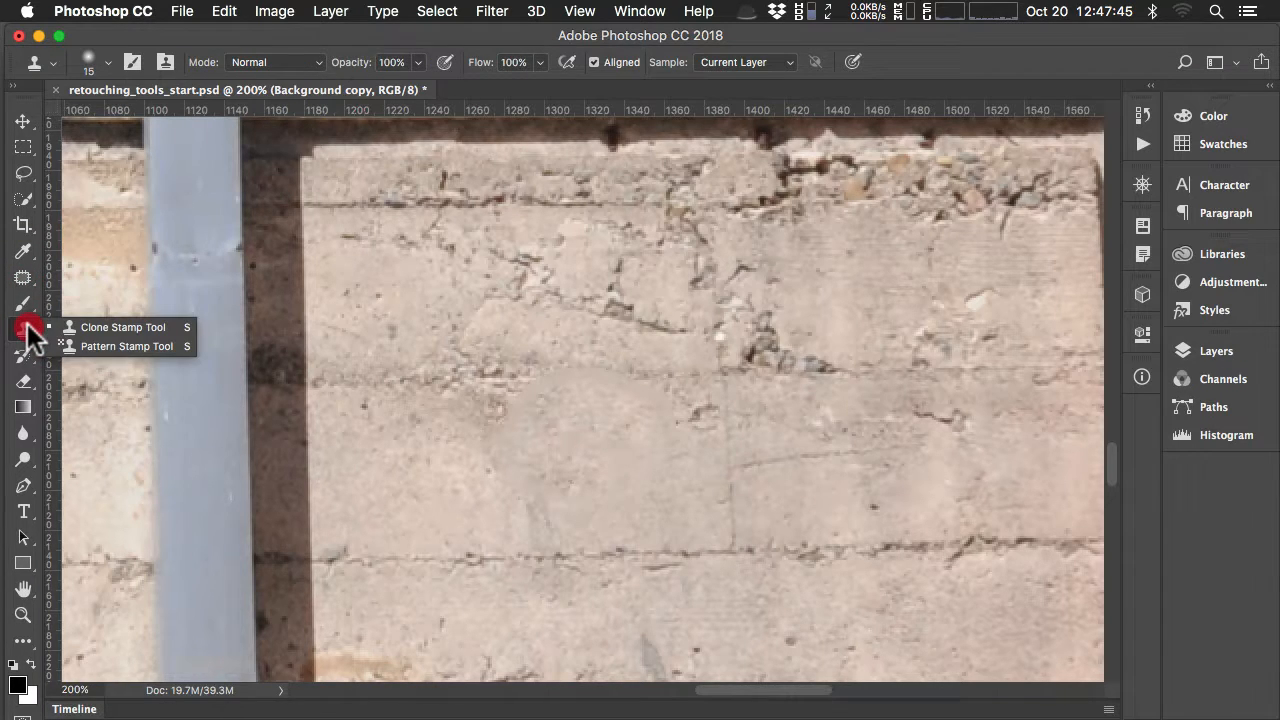
left_click(91, 327)
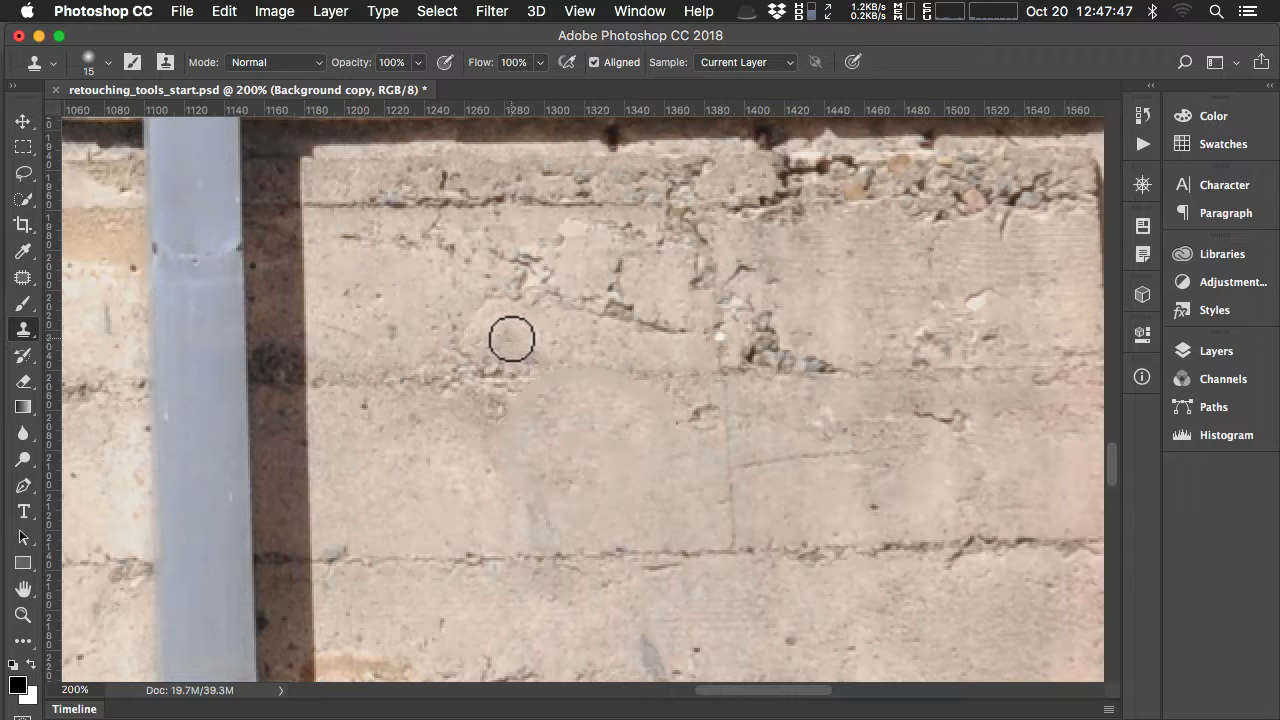
key("bracketright")
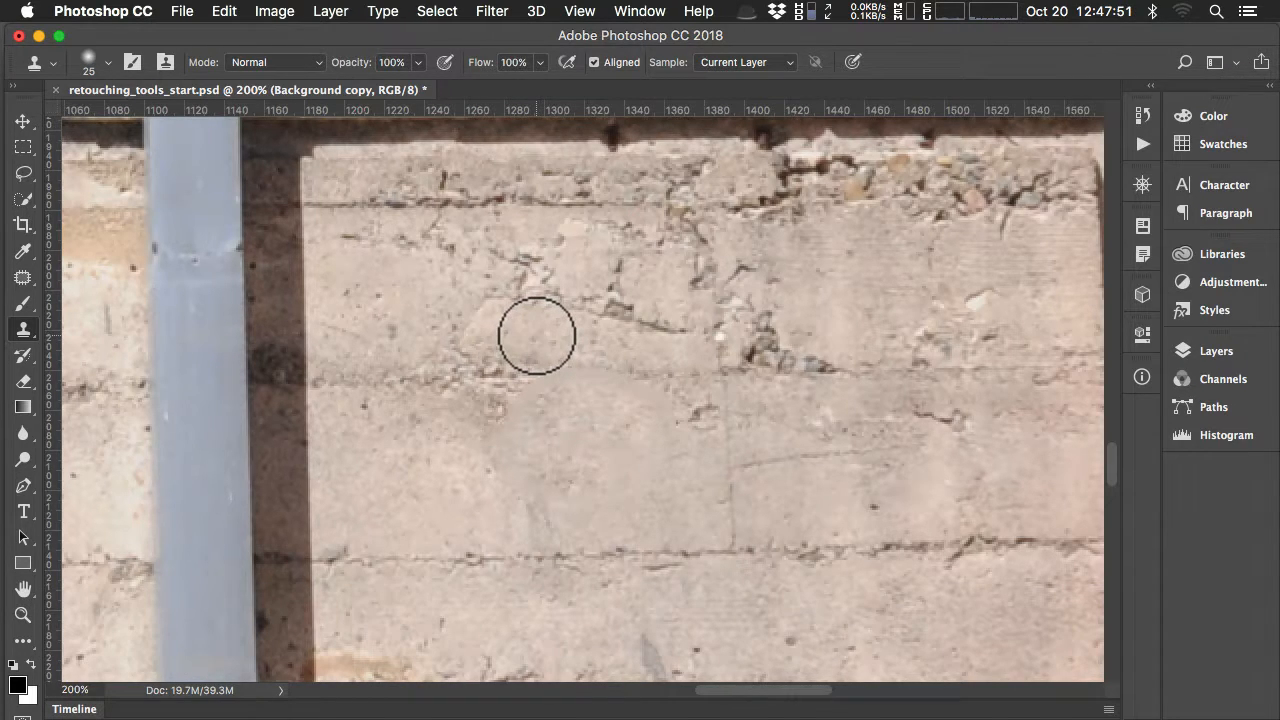
key("alt")
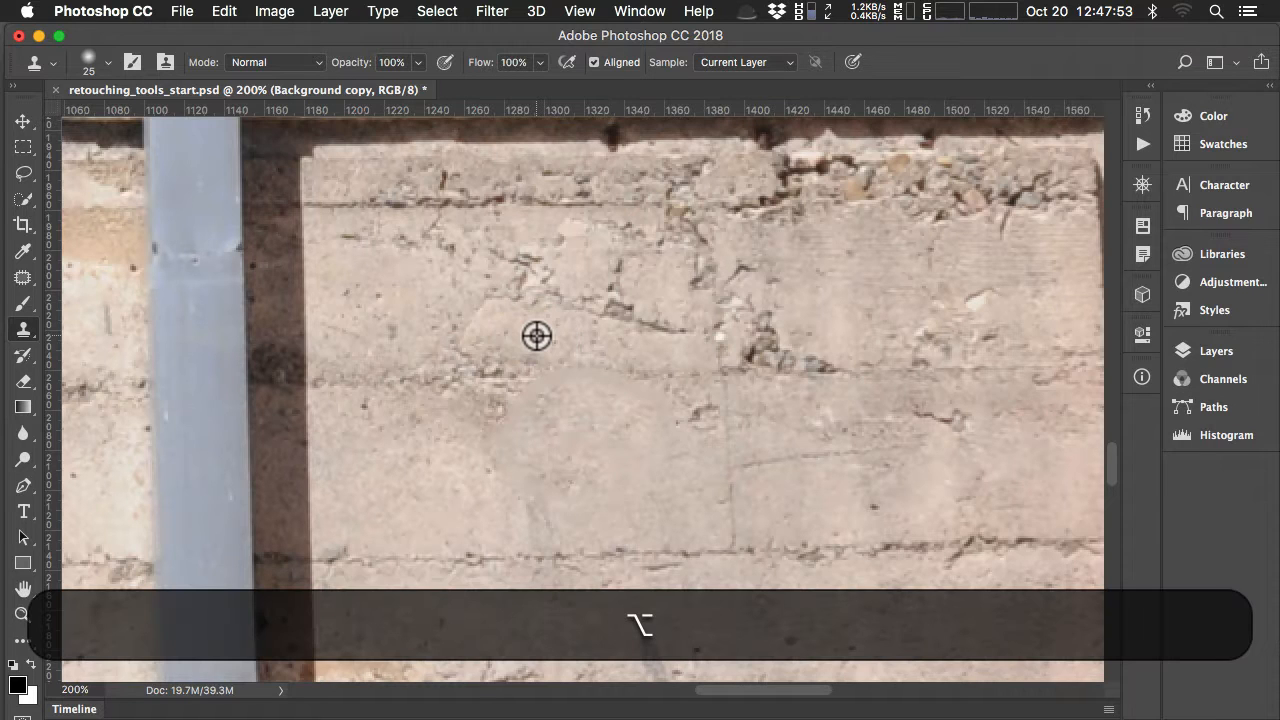
left_click(359, 383, "alt")
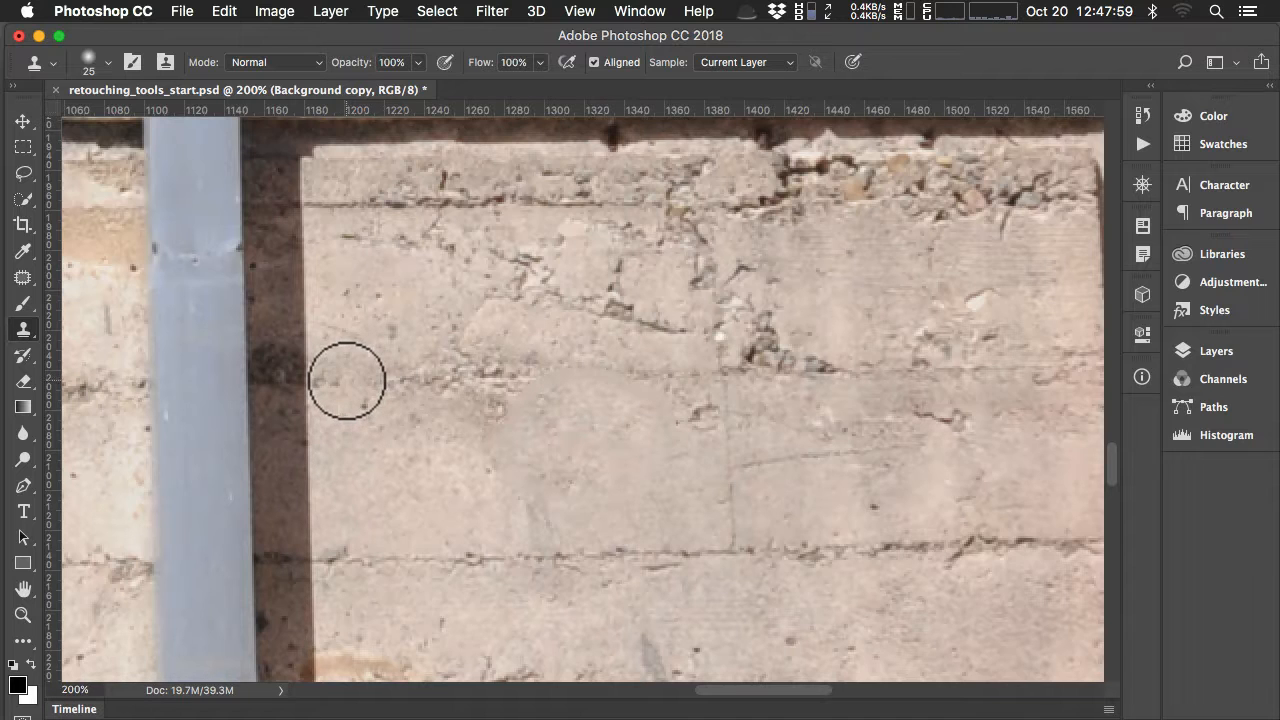
key("bracketright")
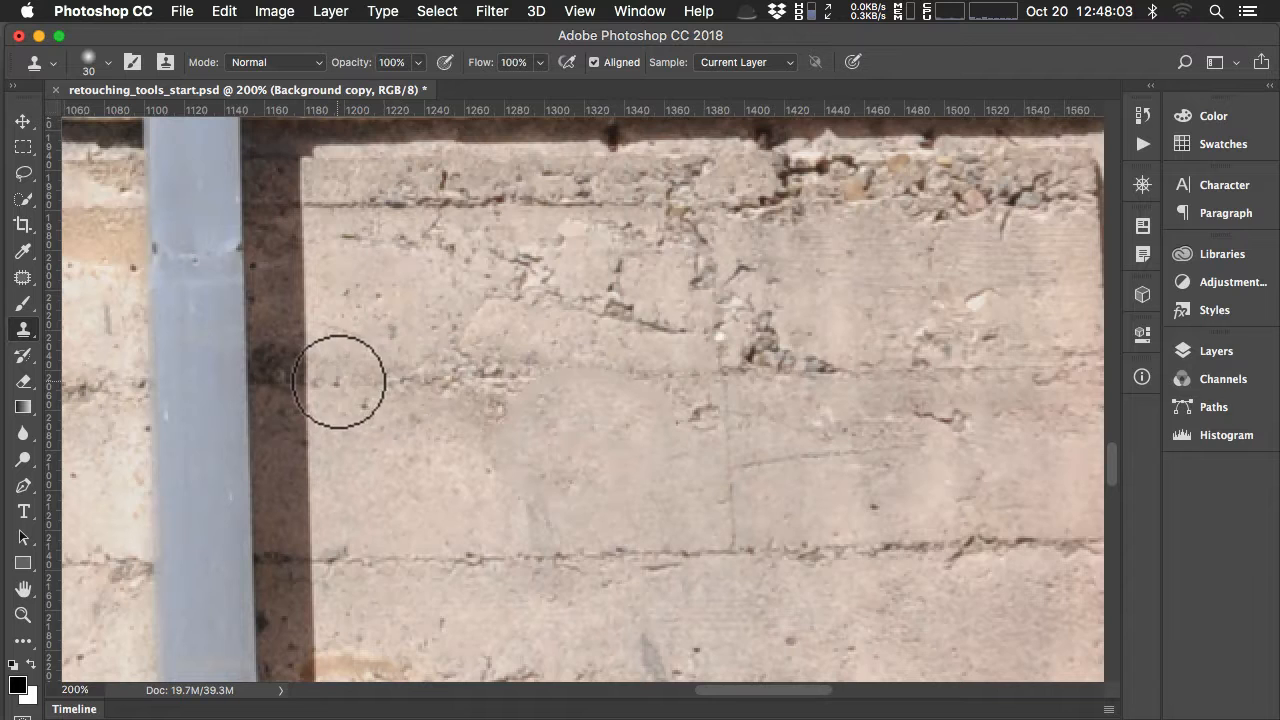
- Try cloning the seam sampled beside the pipe's shadow across the upper edge of the patch, and undo the stroke
key("alt")
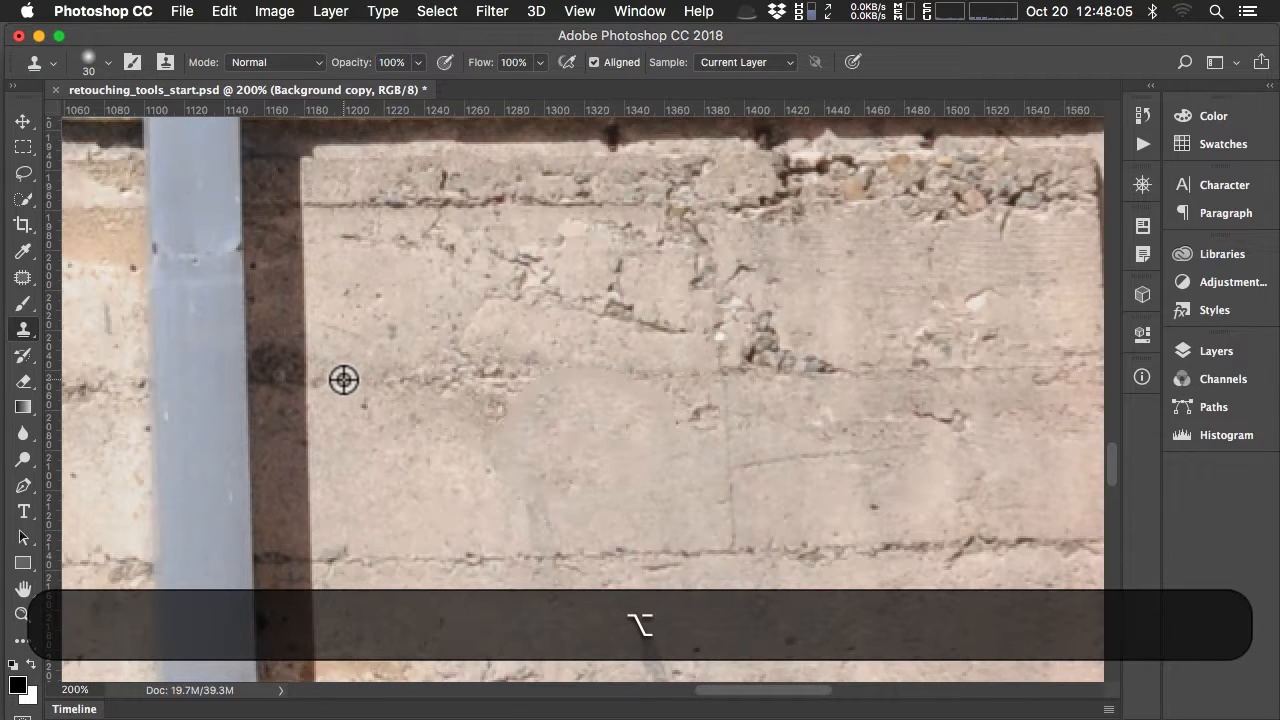
left_click(342, 382, "alt")
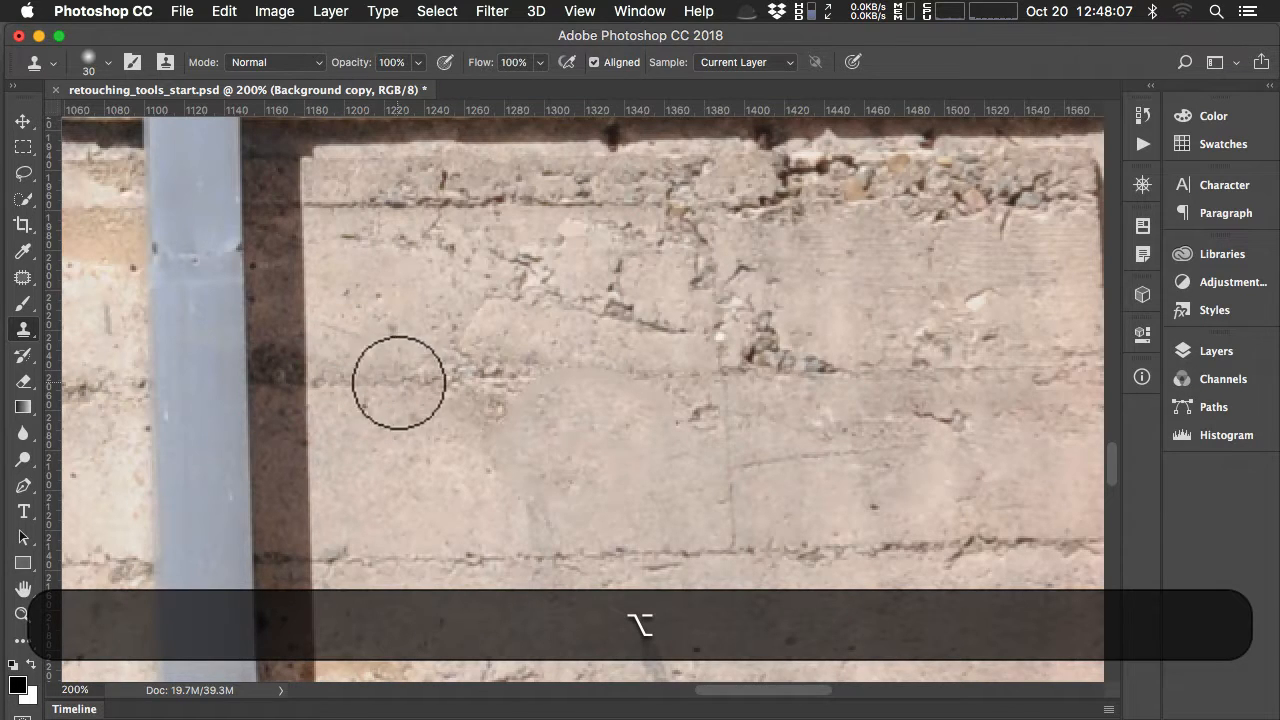
left_click_drag(547, 377, 626, 375)
key("super+z")
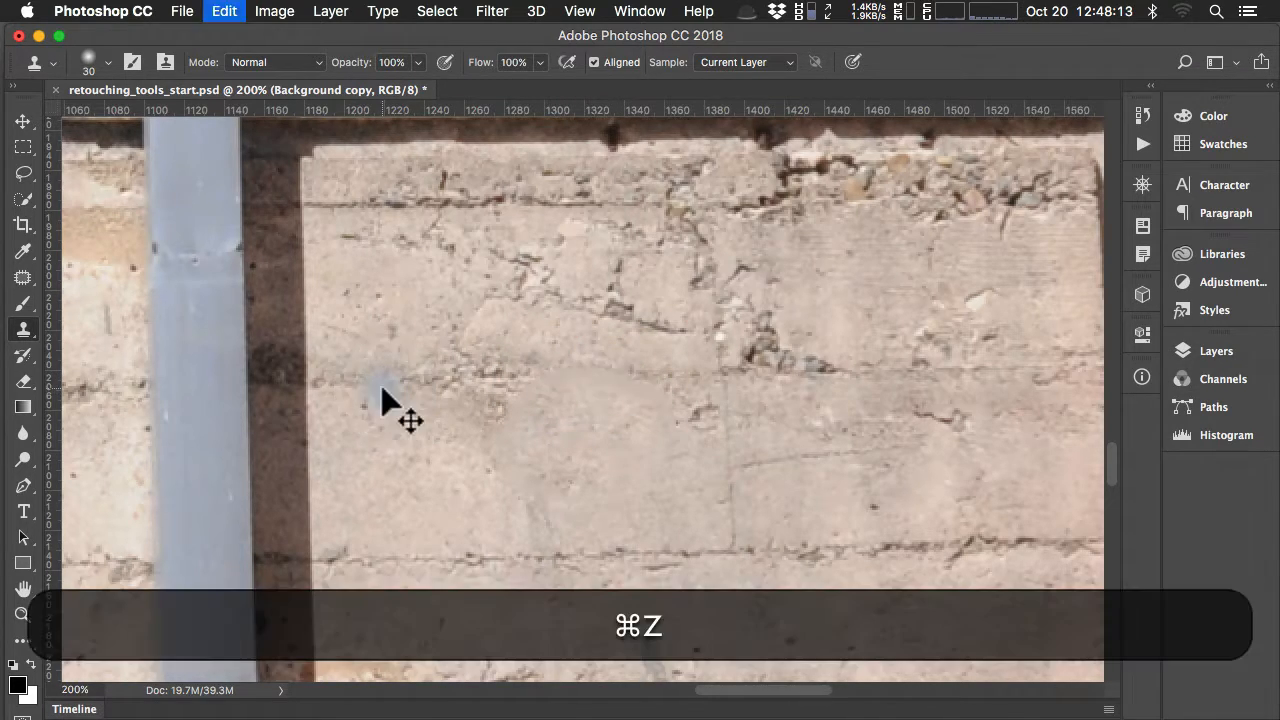
- Resample the seam beside the pipe's shadow, clone it across the patch's upper edge, and sample concrete near the lower seam
key("alt")
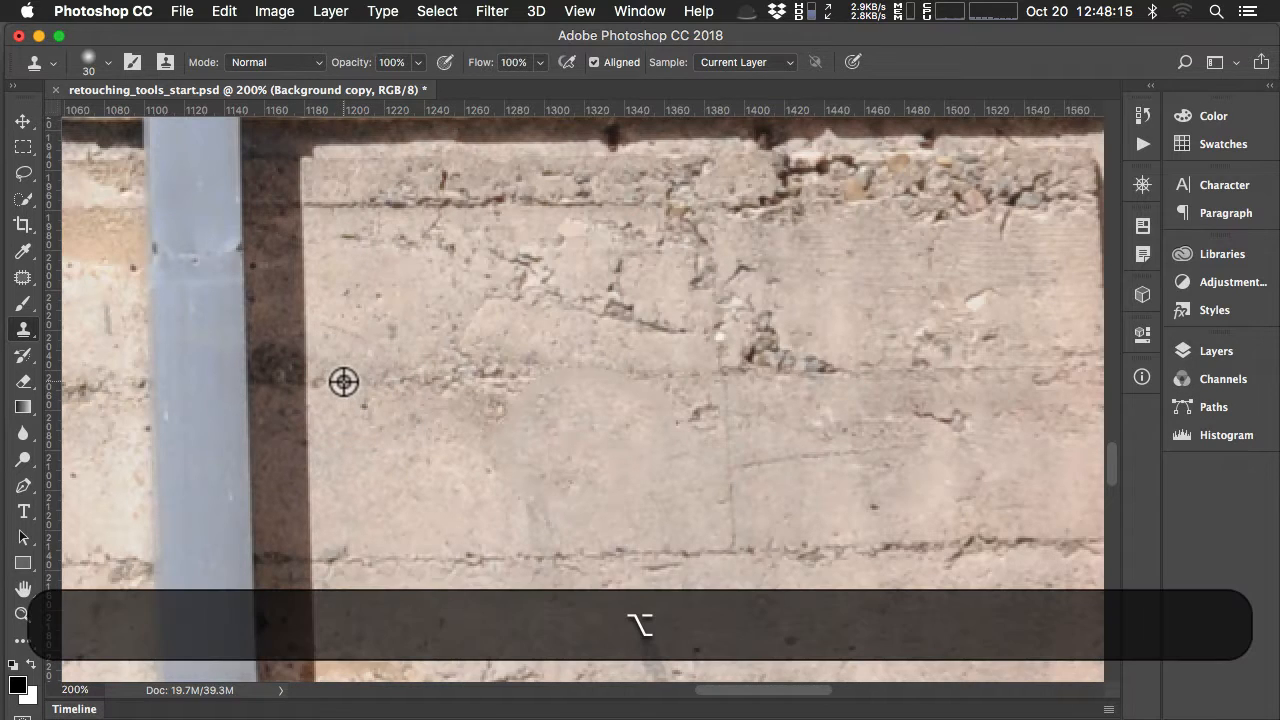
left_click(344, 381, "alt")
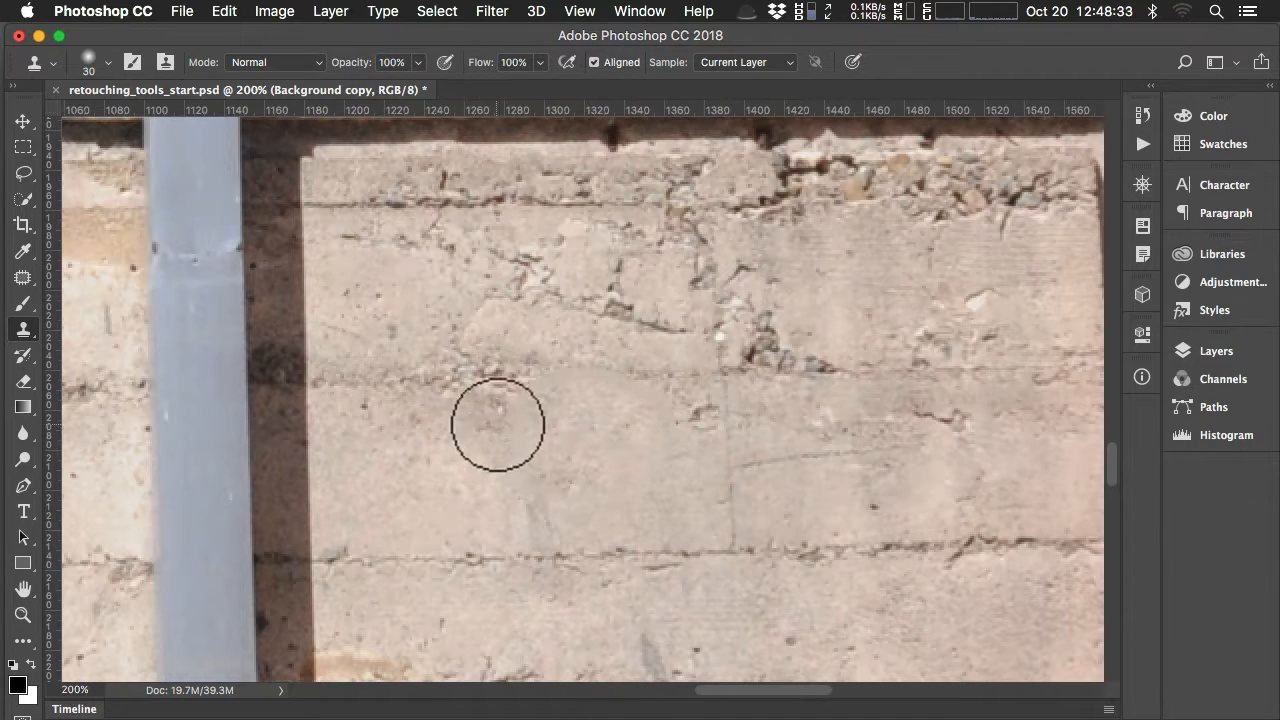
left_click_drag(531, 374, 623, 378)
left_click(380, 598, "alt")
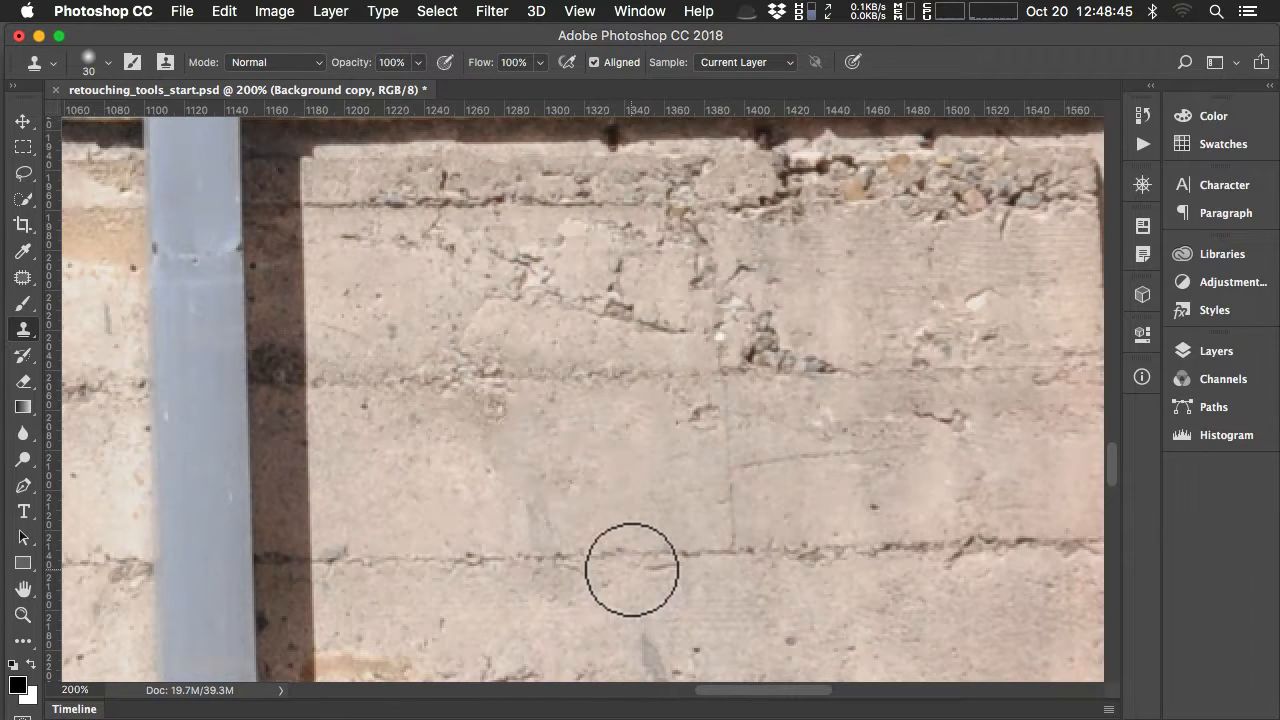
- Select the red and white No Parking sign with a rectangular marquee drawn just outside its edges
key("super+0")
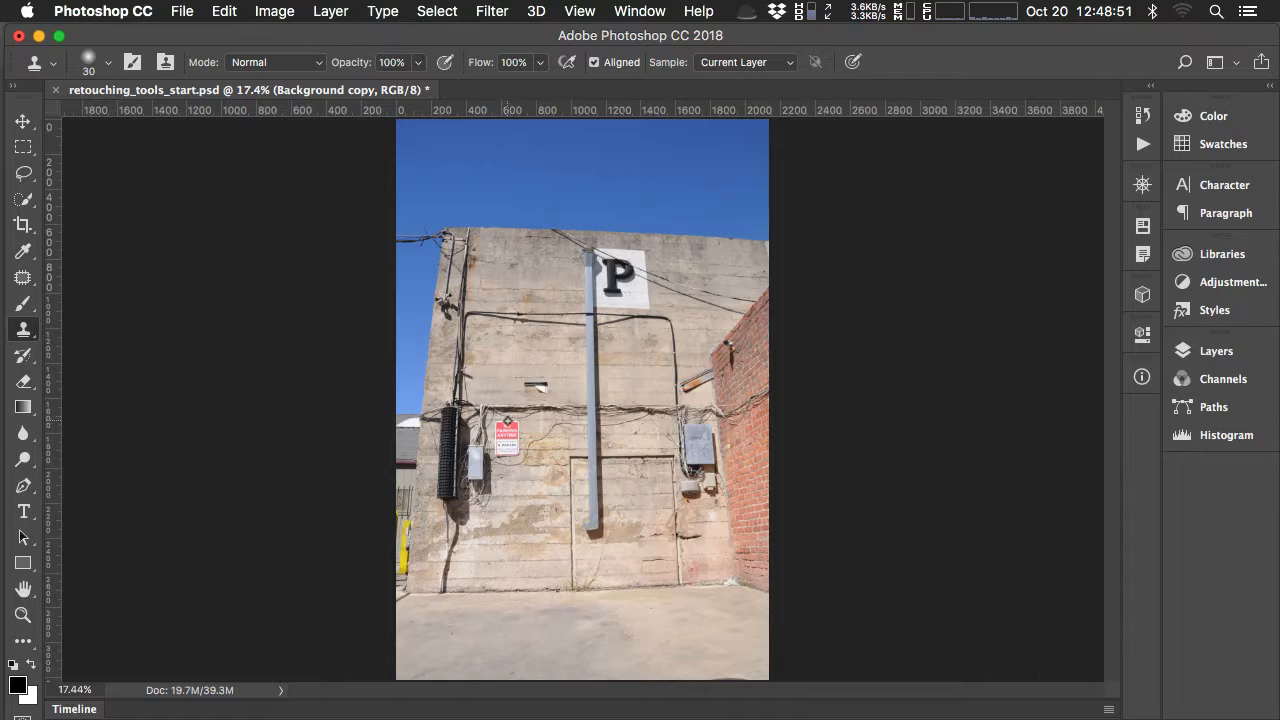
scroll(509, 442, "up", 10)
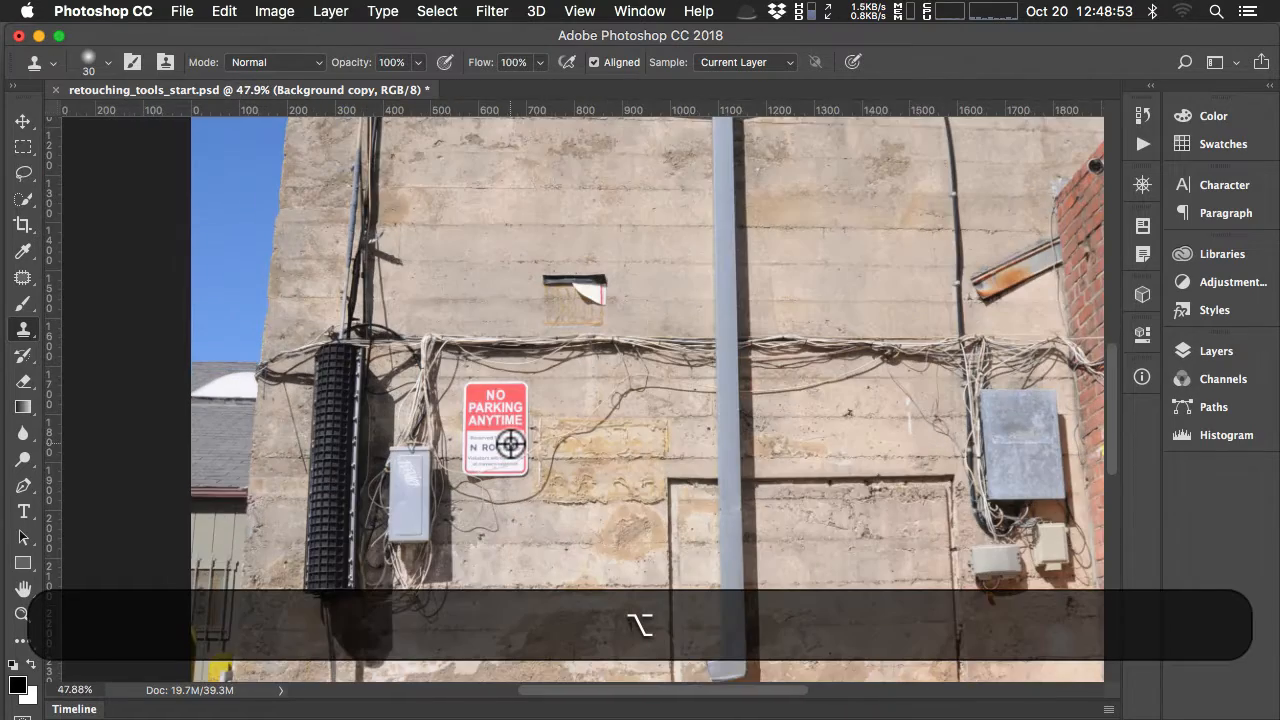
scroll(510, 444, "up", 1)
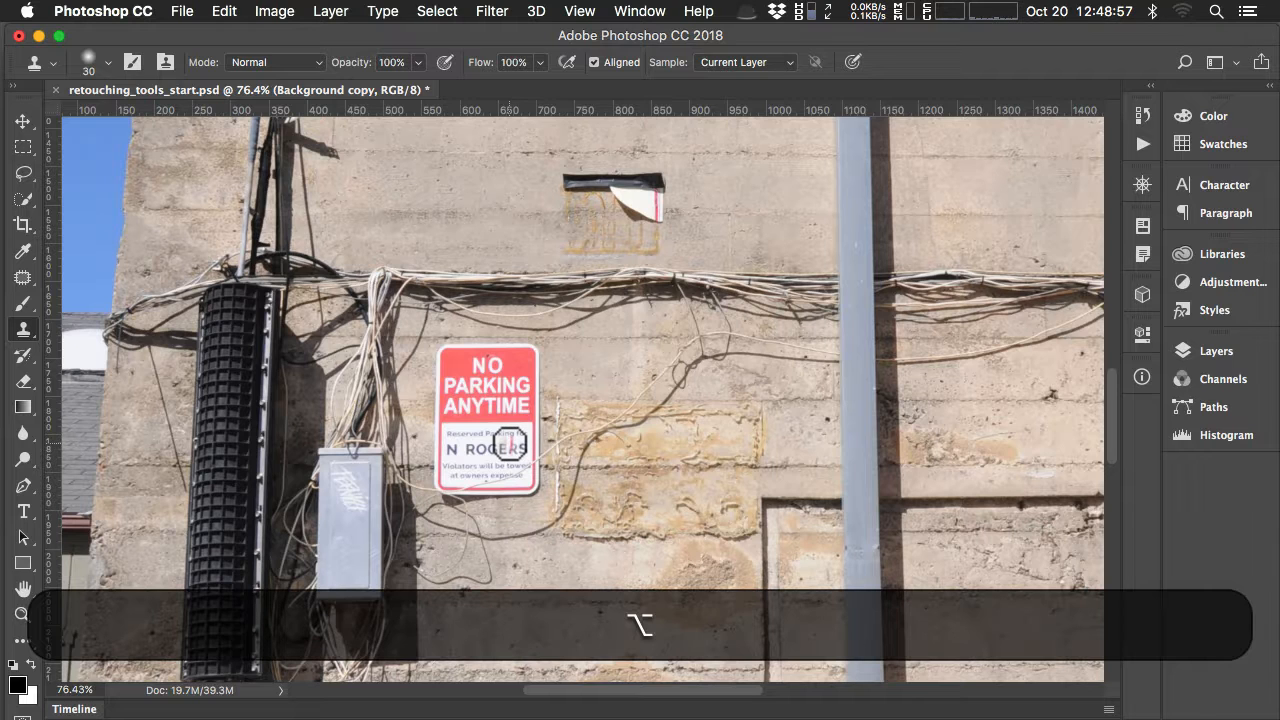
scroll(509, 444, "up", 1)
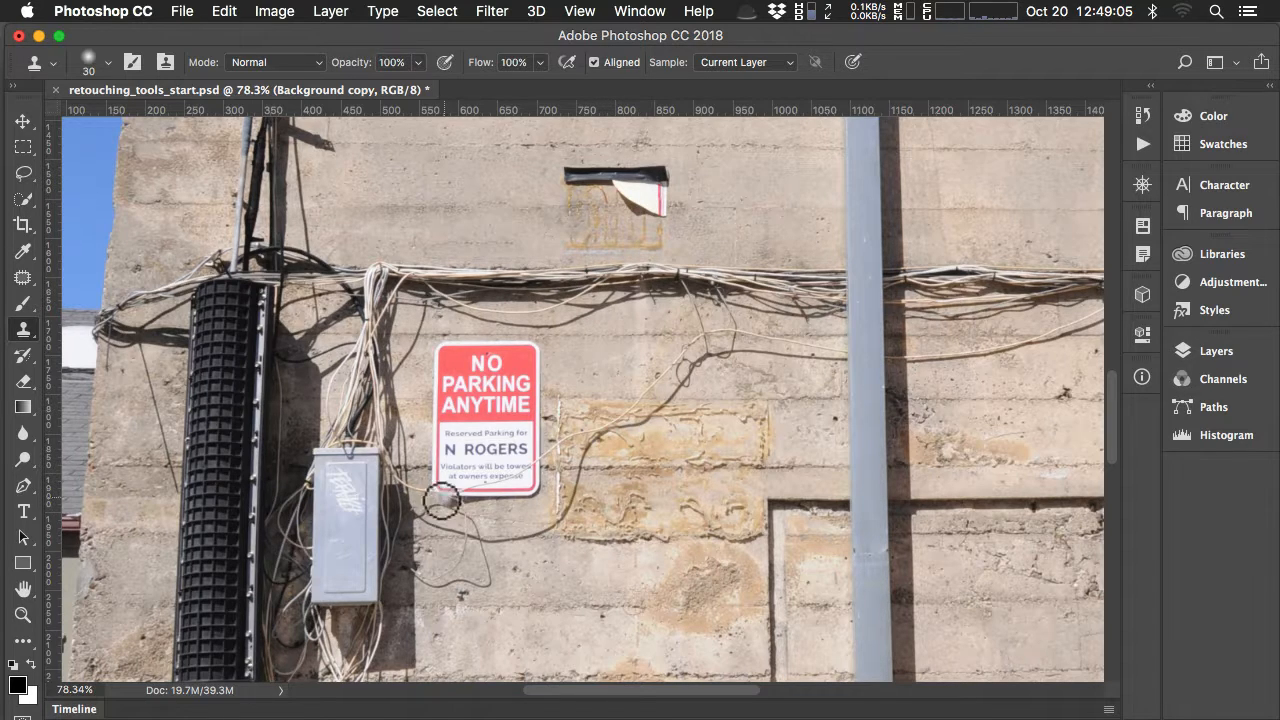
left_click(23, 147)
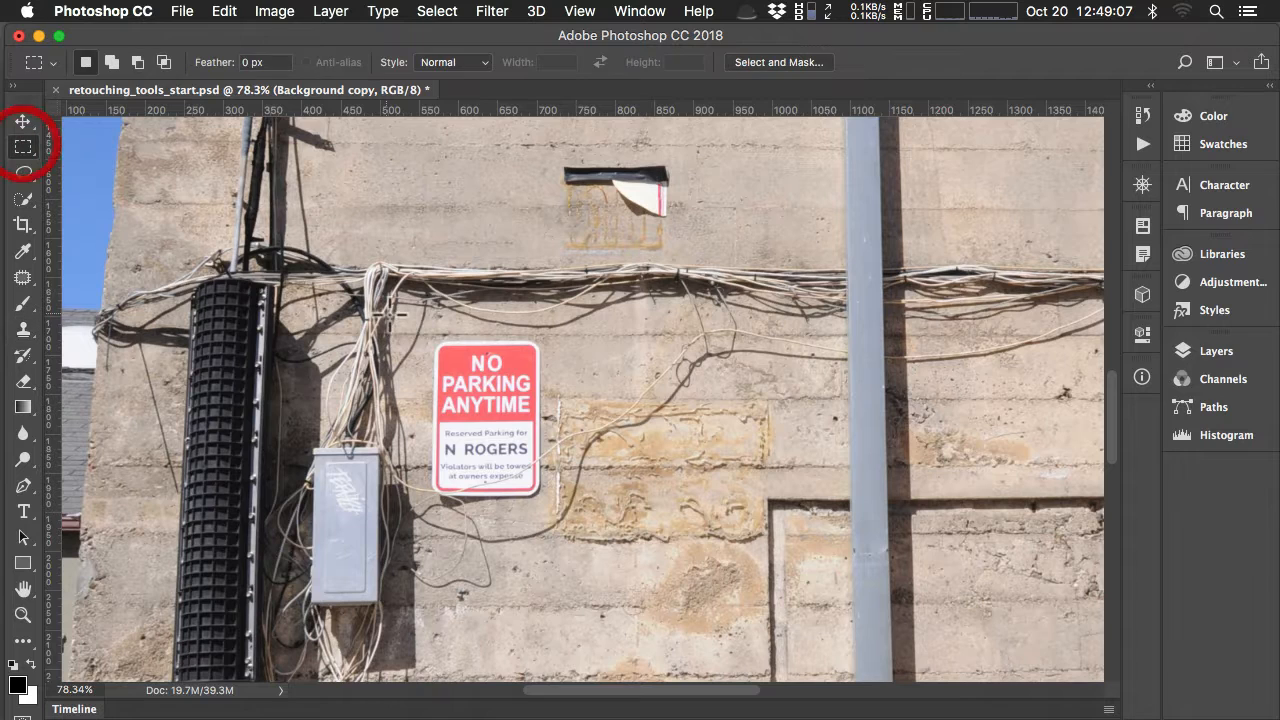
left_click_drag(433, 343, 522, 479)
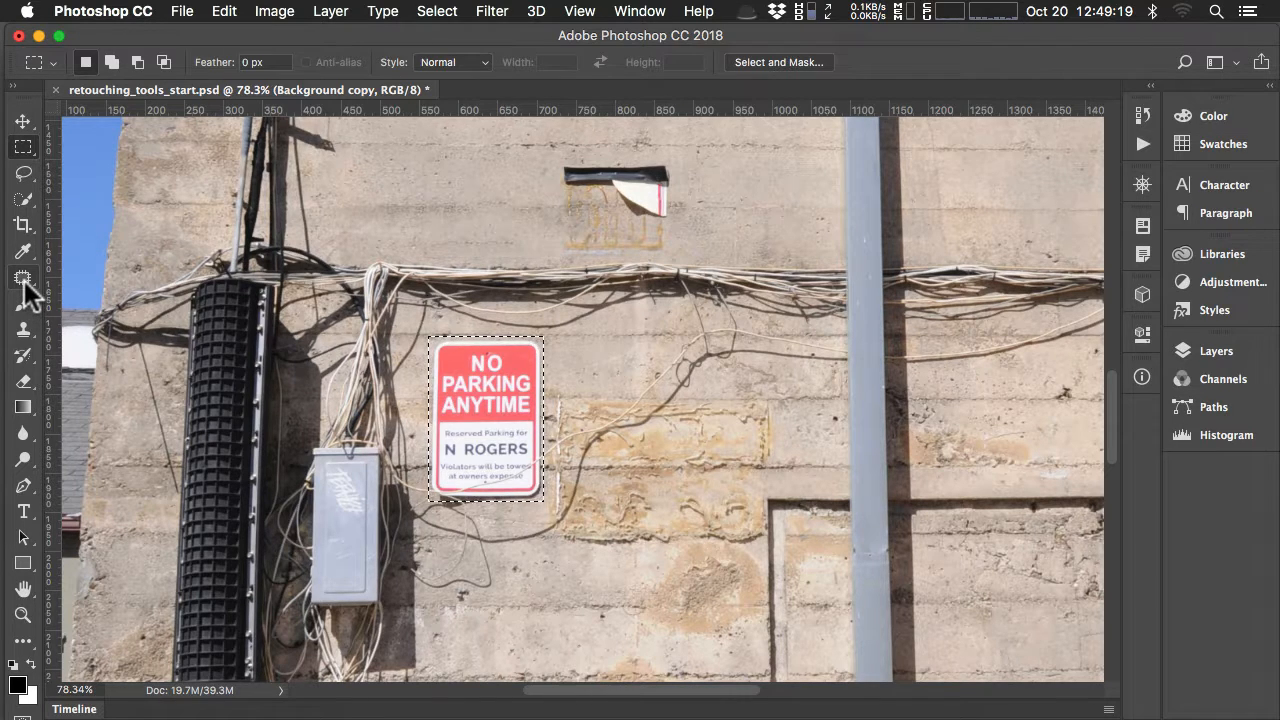
- Move the selected sign above the cables, between the torn label and the pipe, with Content-Aware Move, and deselect
mouse_move(24, 283)
left_mouse_down()
mouse_move(74, 283)
mouse_move(115, 326)
left_mouse_up()
mouse_move(507, 420)
left_mouse_down()
mouse_move(720, 272)
mouse_move(771, 184)
left_mouse_up()
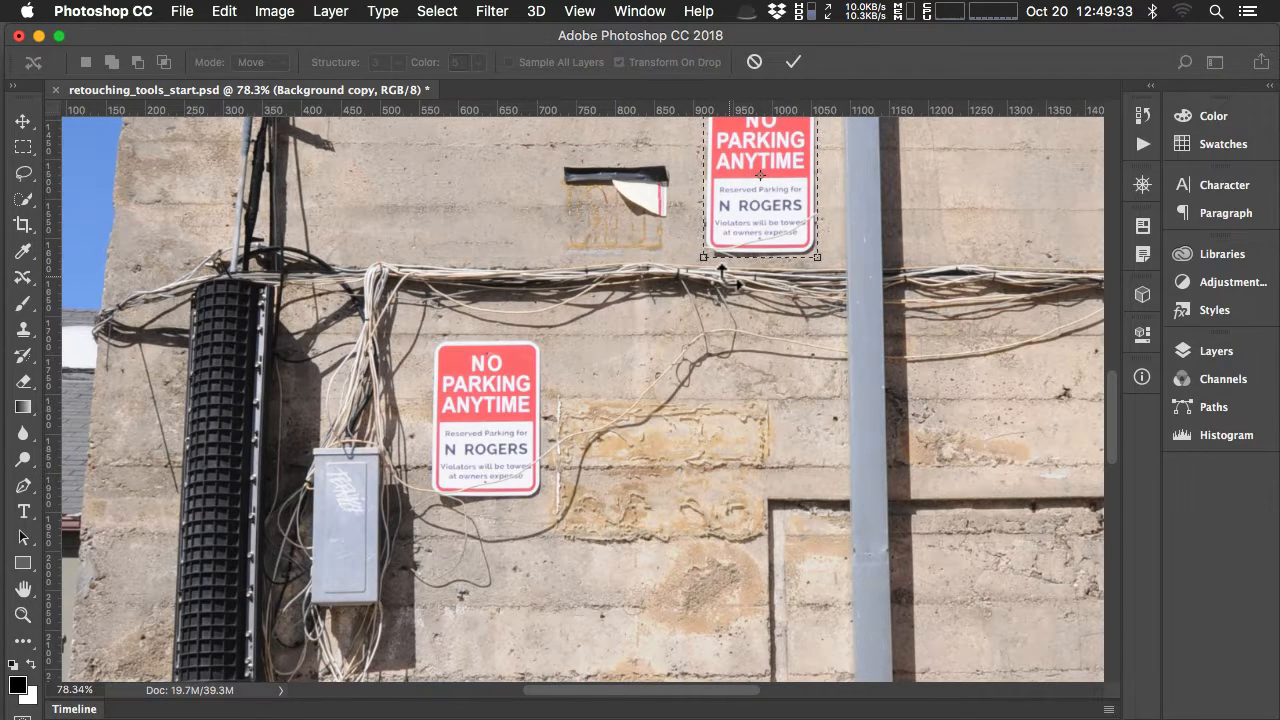
key("Return")
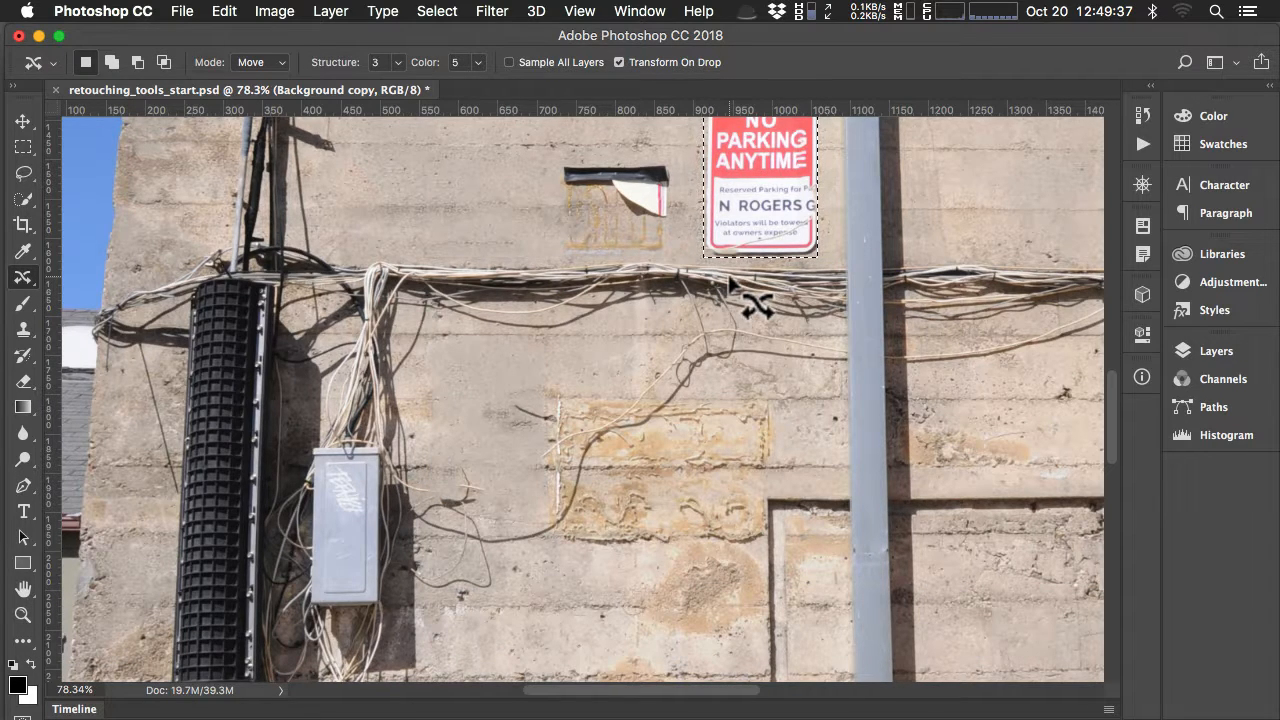
key("space")
left_click_drag(646, 434, 641, 520)
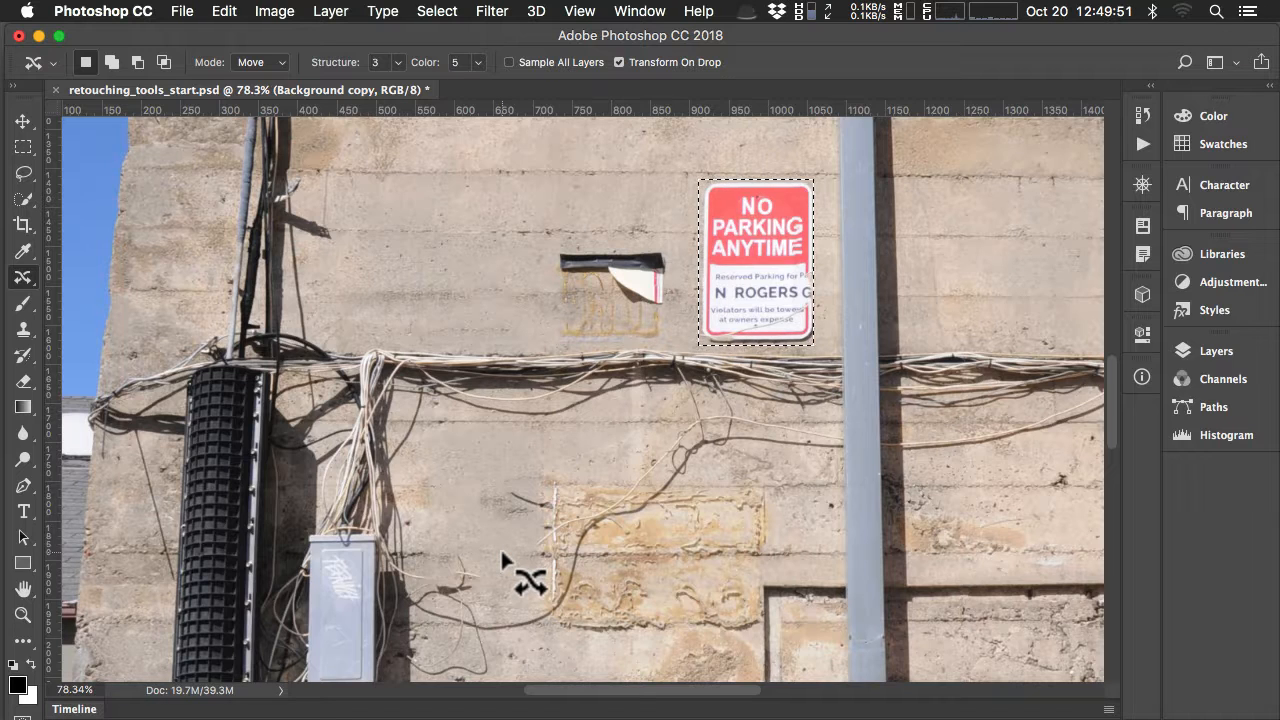
key("Return")
key("super+d")
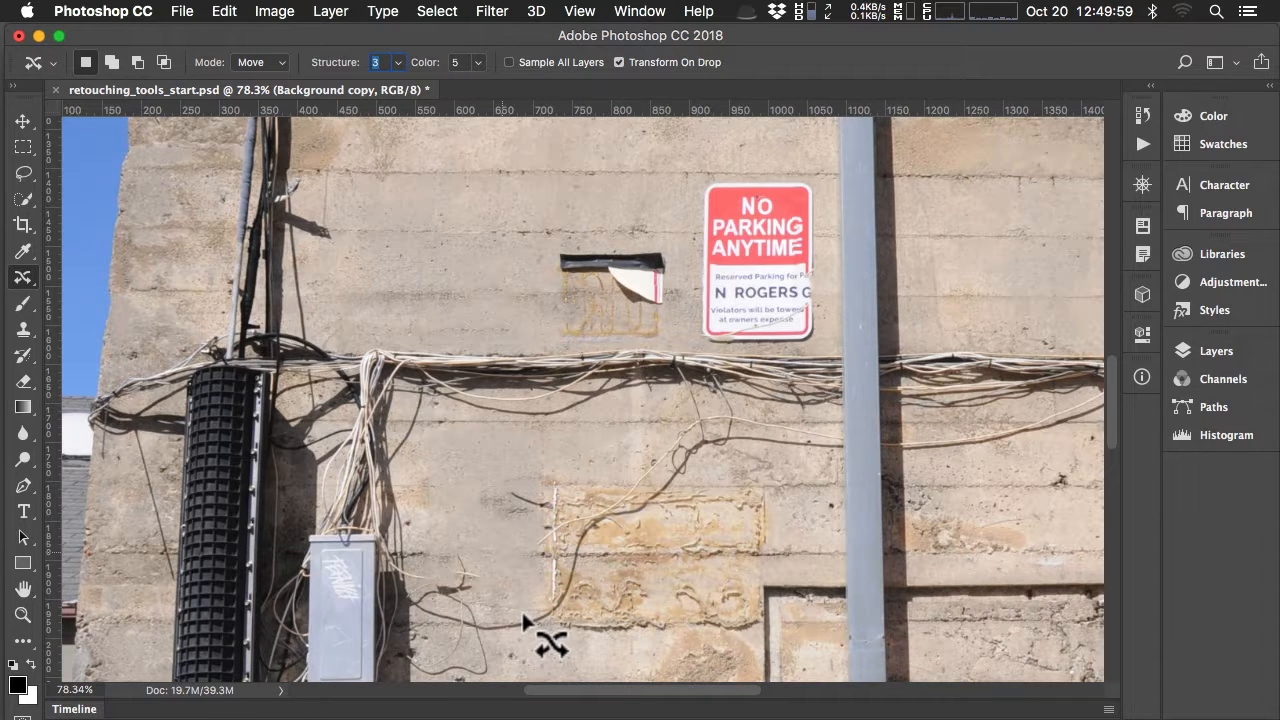
- Switch to the Healing Brush and set its brush size to 20 for the wall area below the cables
key("super+equal")
key("super+equal")
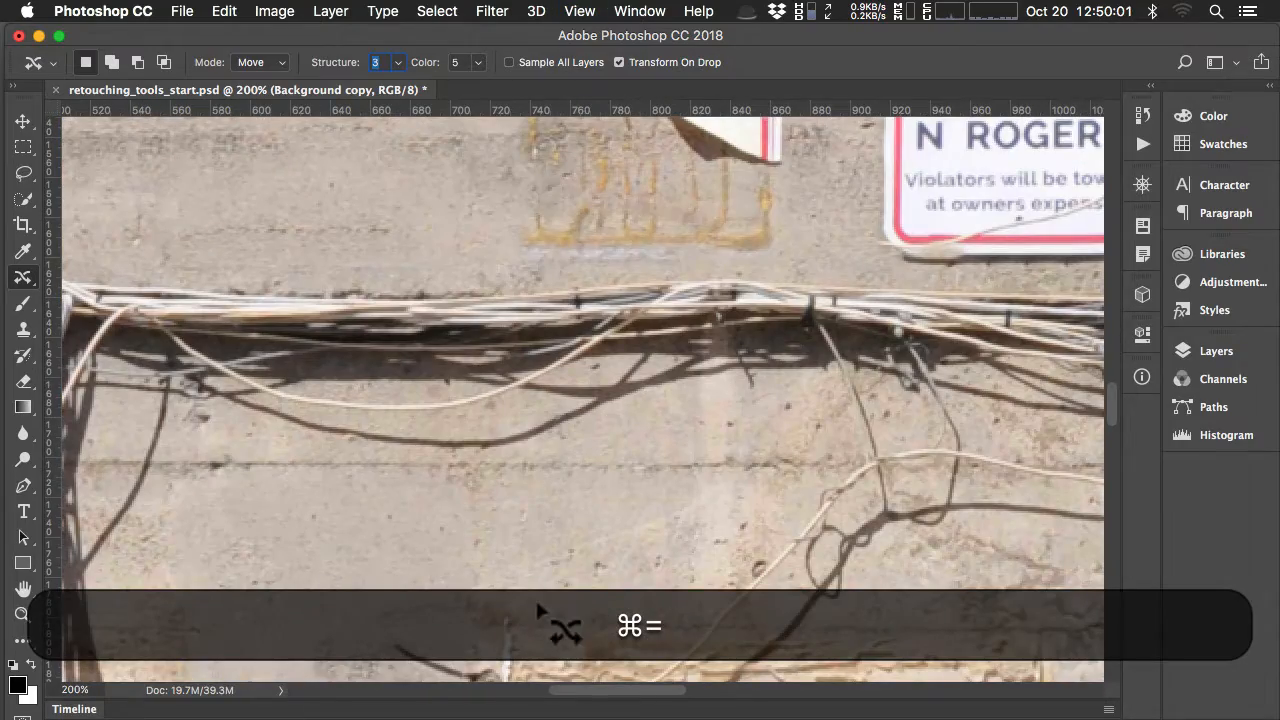
key("super+minus")
left_click_drag(525, 600, 609, 437)
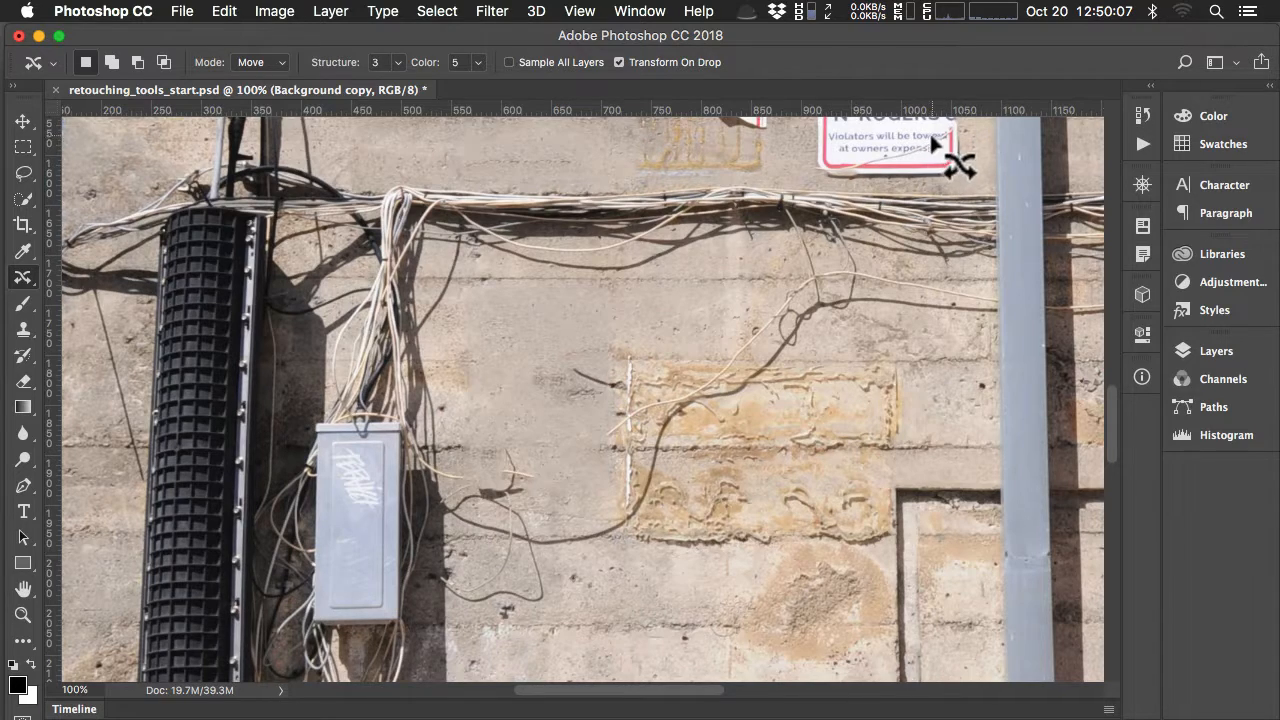
left_click_drag(875, 212, 823, 274)
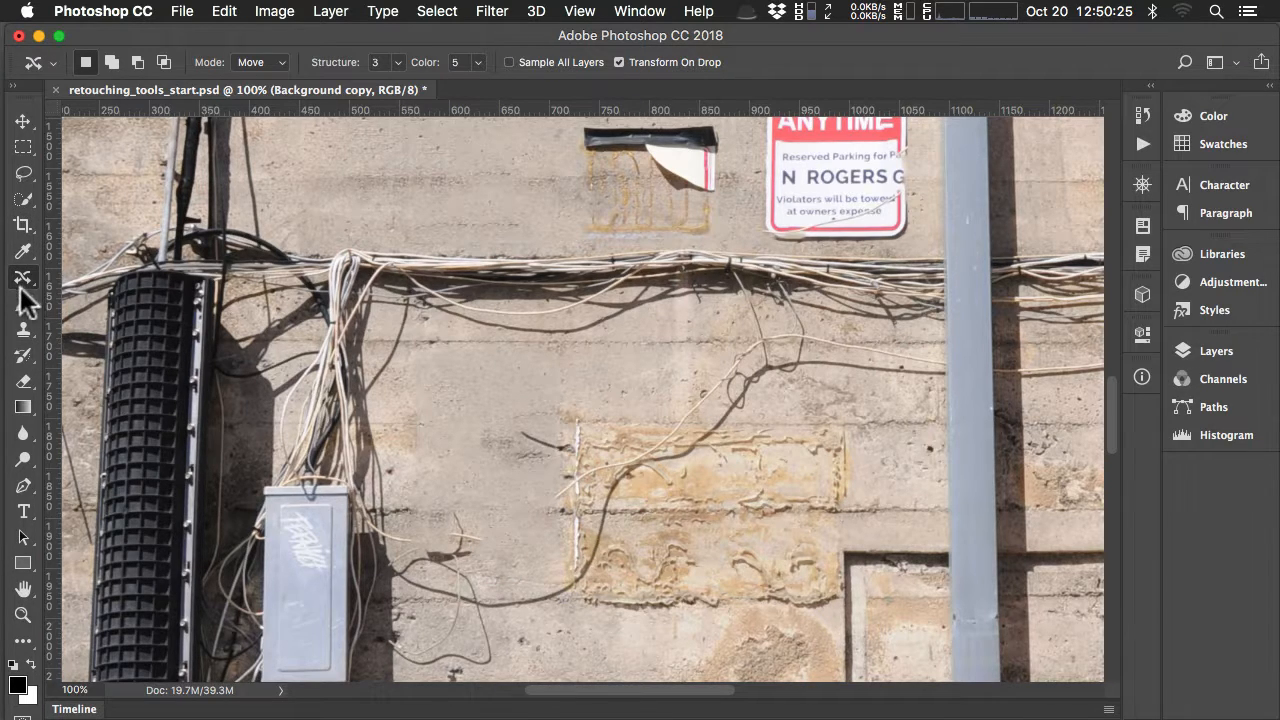
left_click_drag(23, 279, 92, 290)
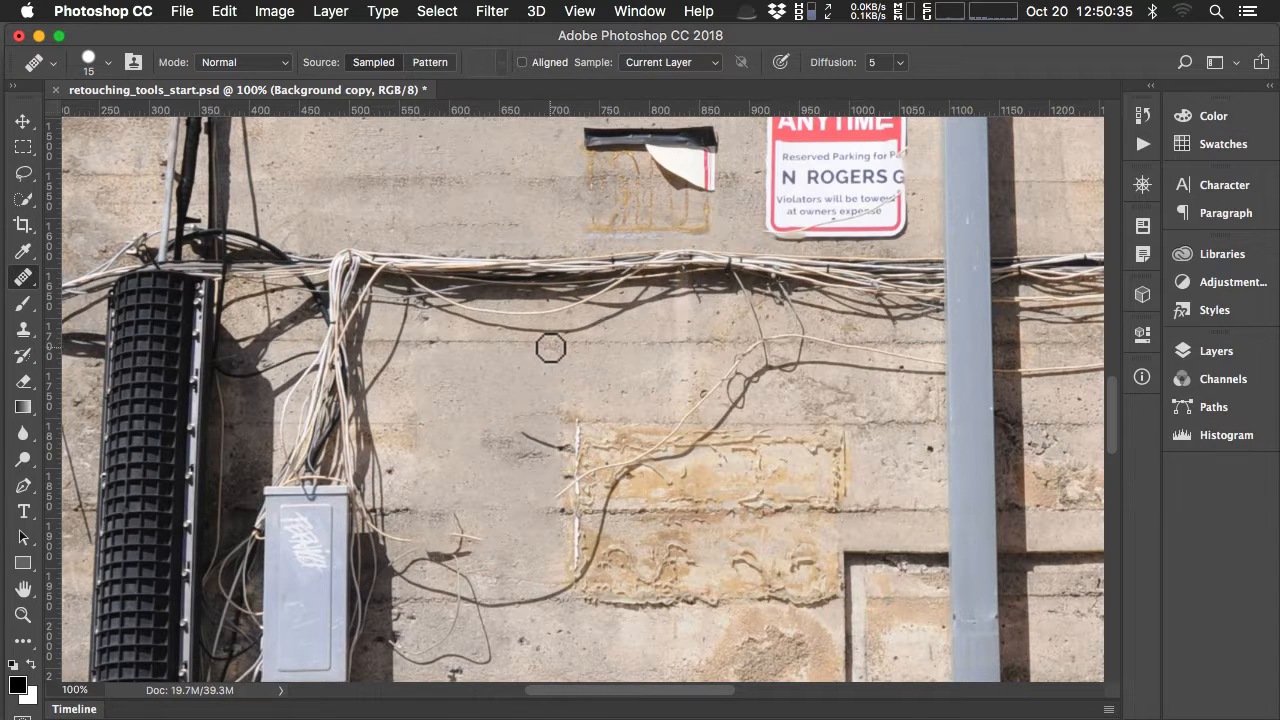
key("bracketright")
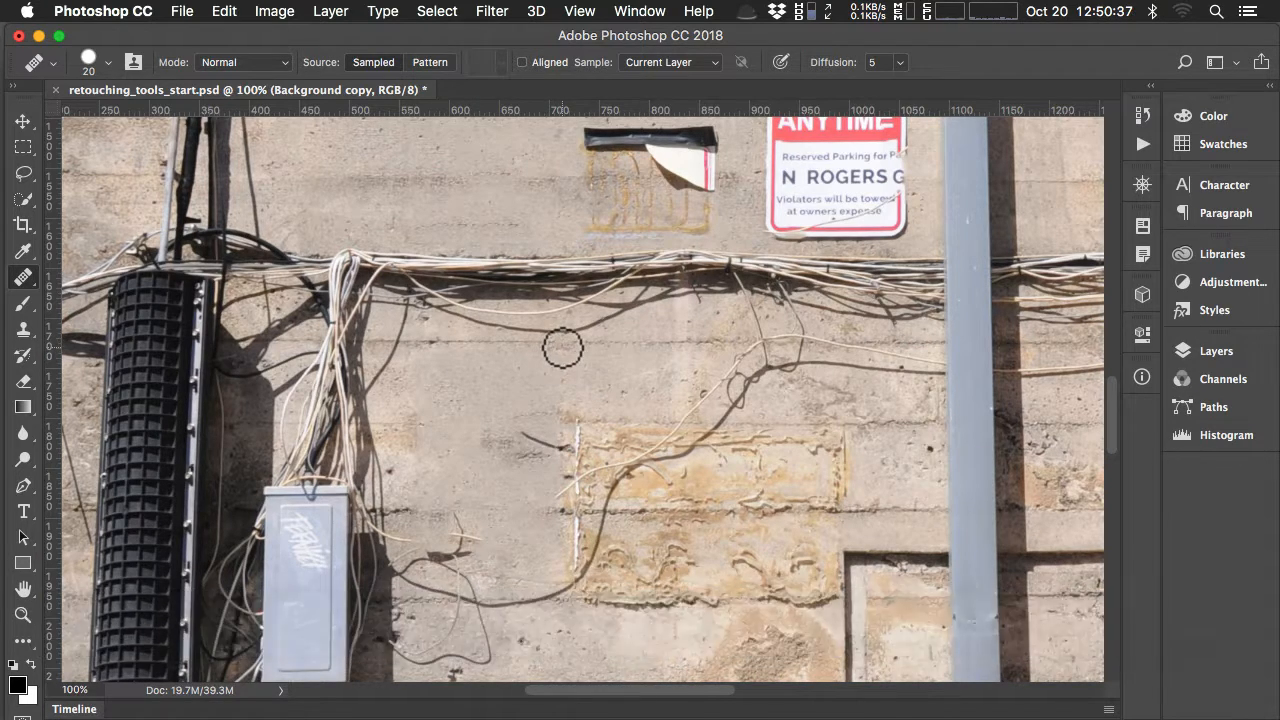
key("alt")
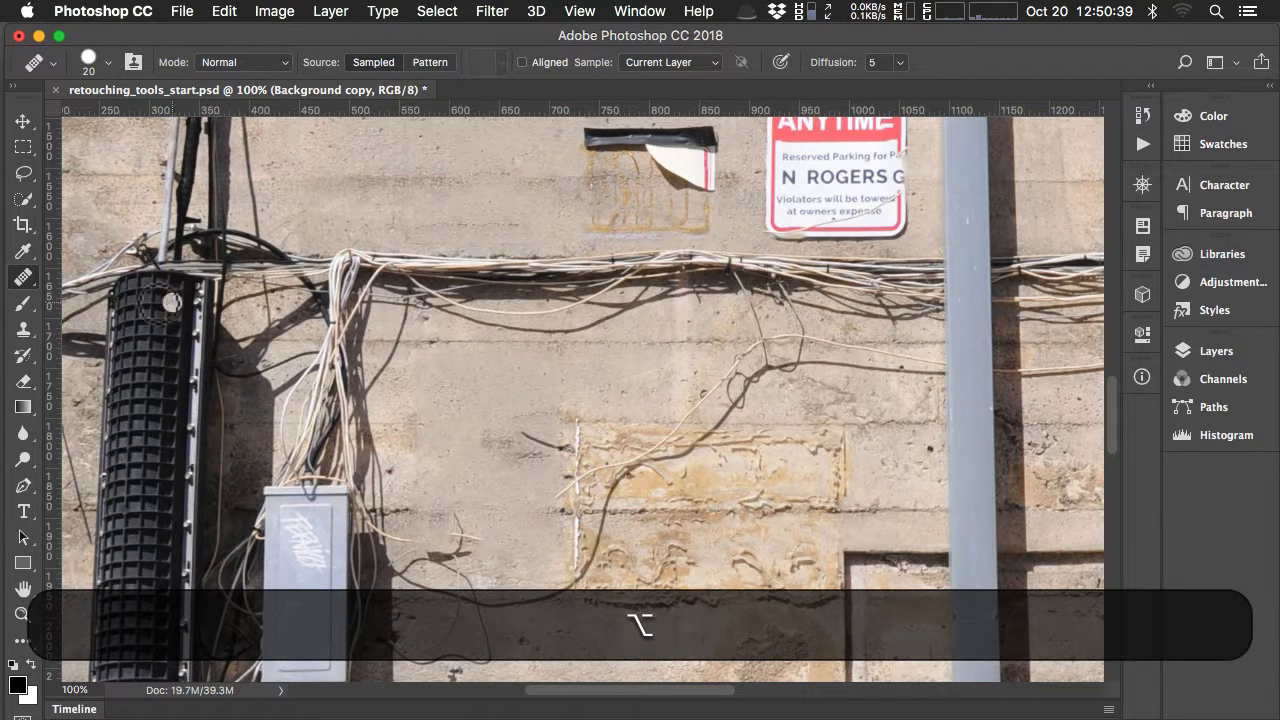
left_click_drag(24, 283, 86, 291)
- Sample the seam below the hanging cables, try healing it across the wall beside the stained patch's upper edge, and undo the stroke
key("alt")
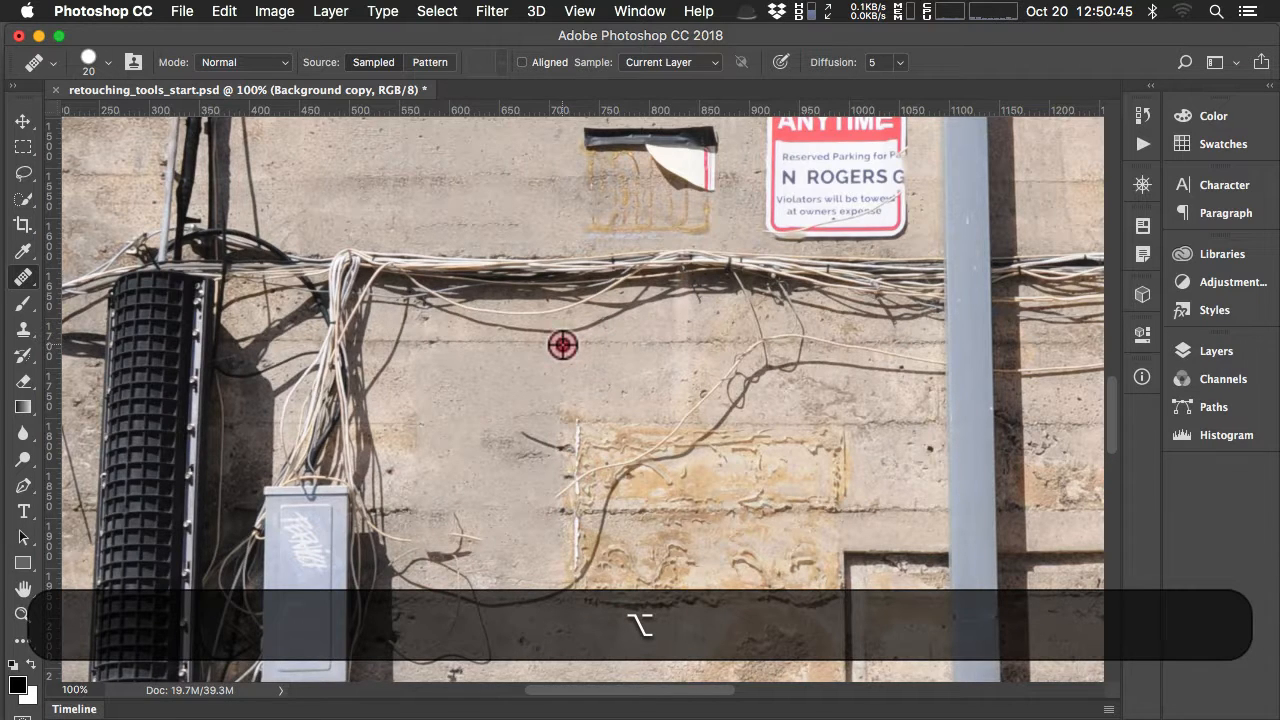
left_click(562, 345, "alt")
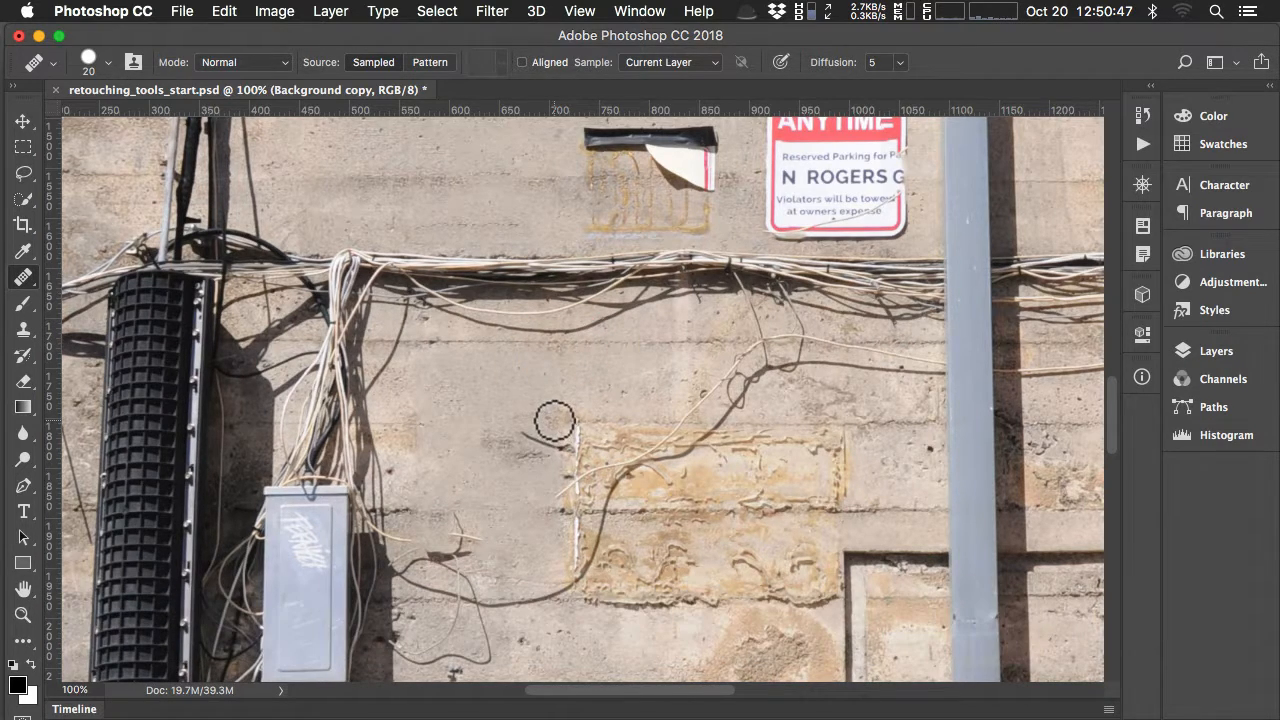
left_click_drag(554, 422, 423, 422)
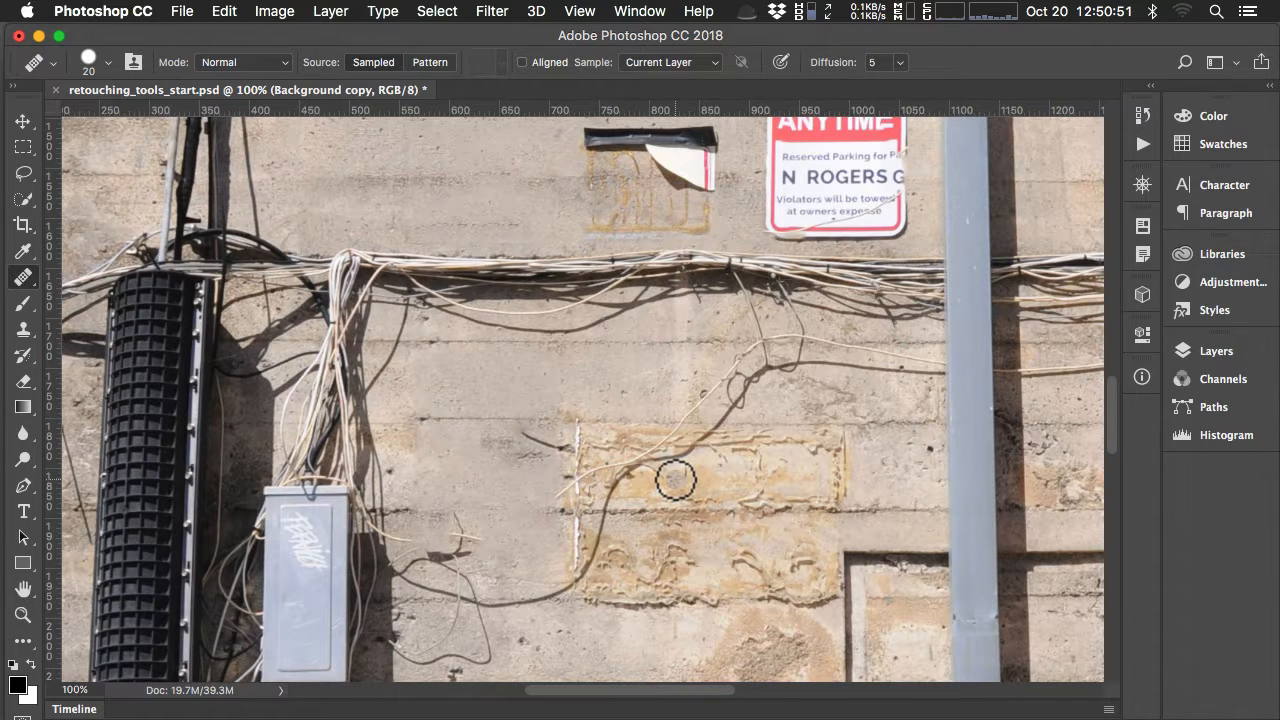
key("super+z")
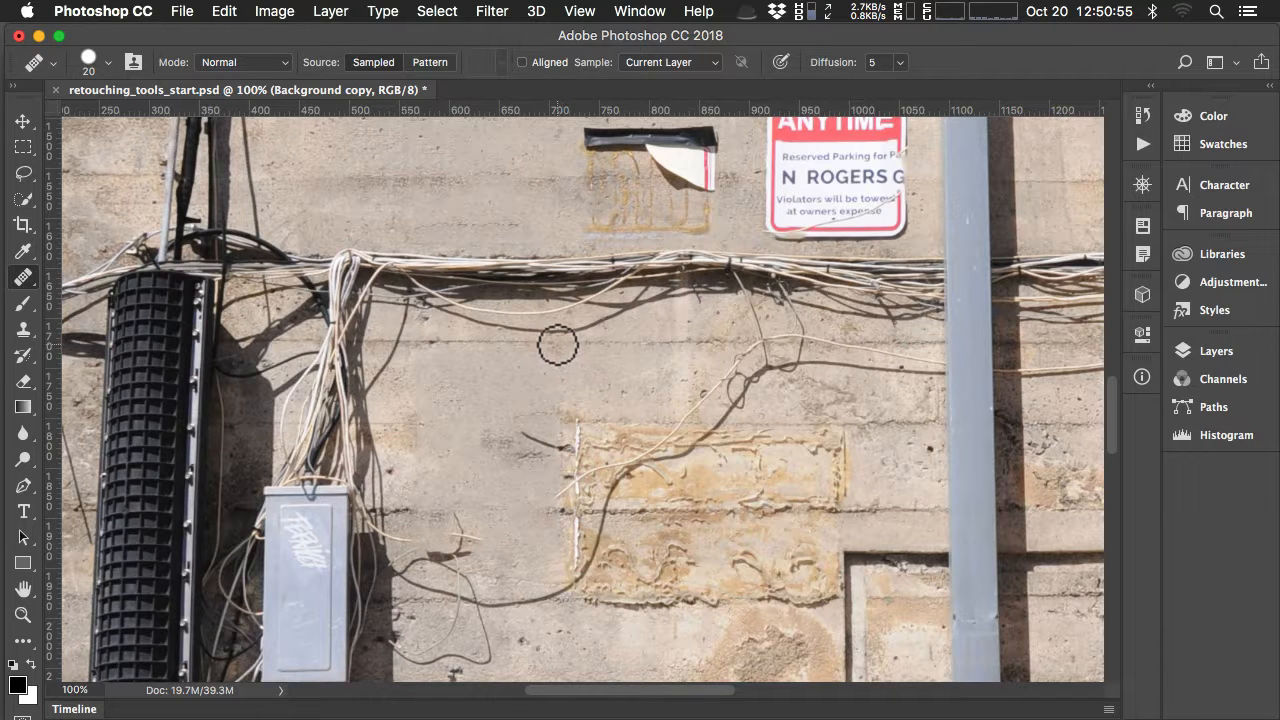
- Reduce the Healing Brush size to 10, resample the seam below the hanging cables, and paint it from the stained patch toward the cable bundle
key("bracketleft")
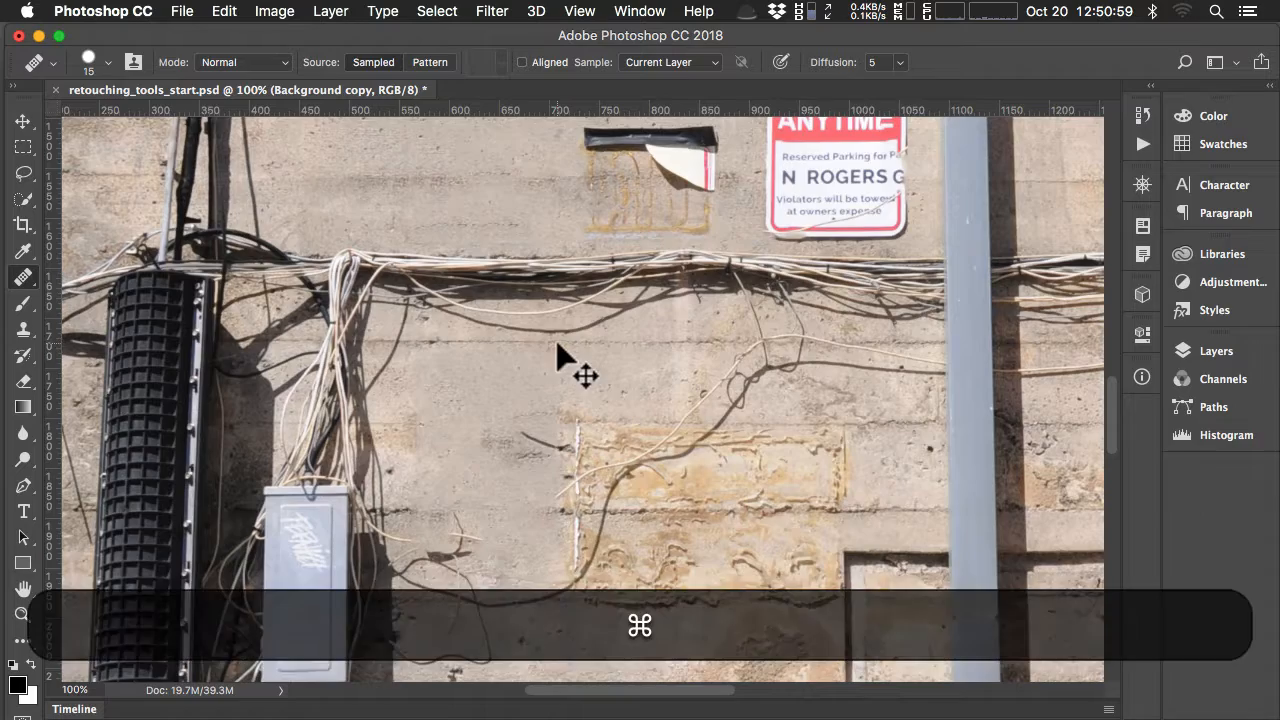
key("super+equal")
mouse_move(557, 343)
left_mouse_down()
mouse_move(594, 402)
mouse_move(626, 389)
left_mouse_up()
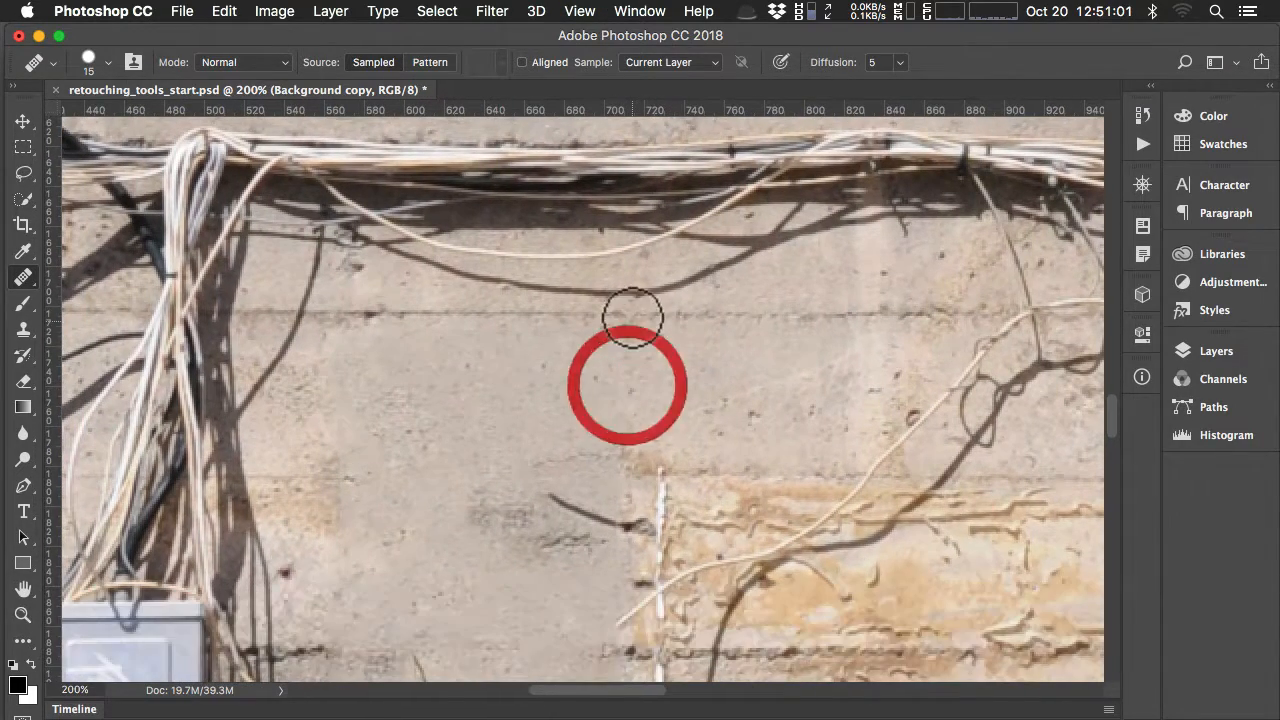
key("bracketleft")
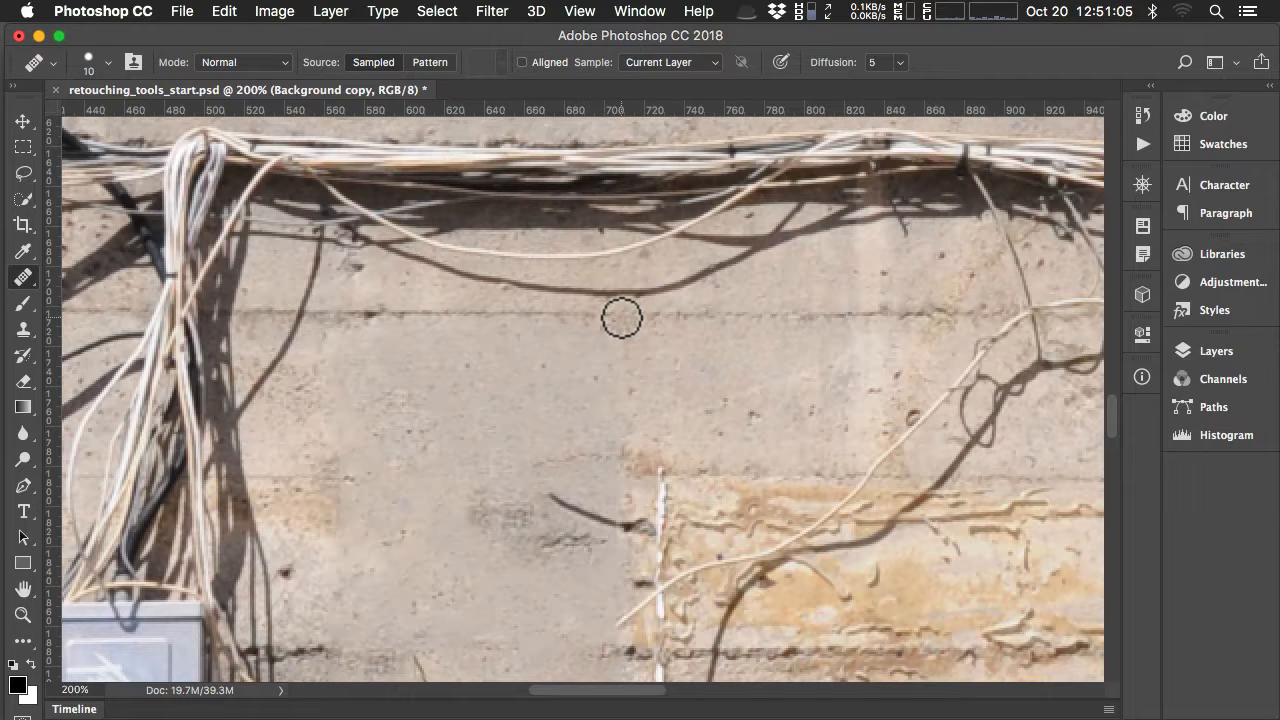
key("alt")
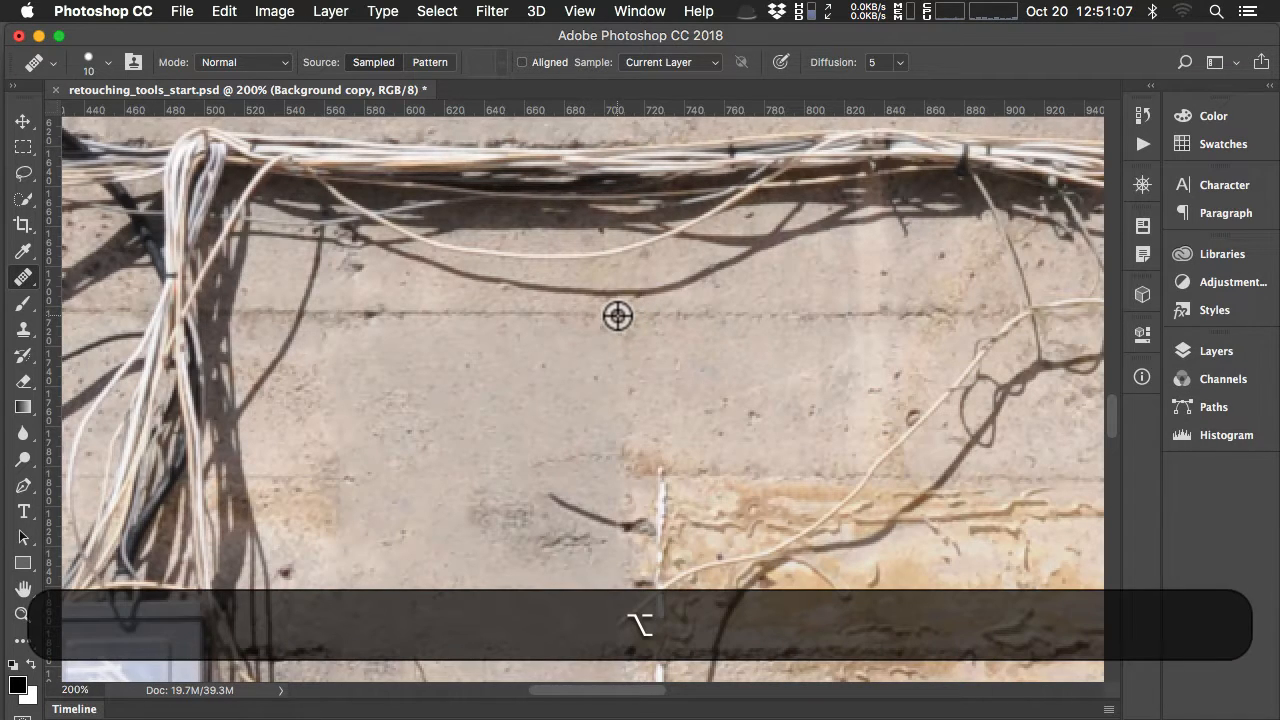
left_click(617, 316, "alt")
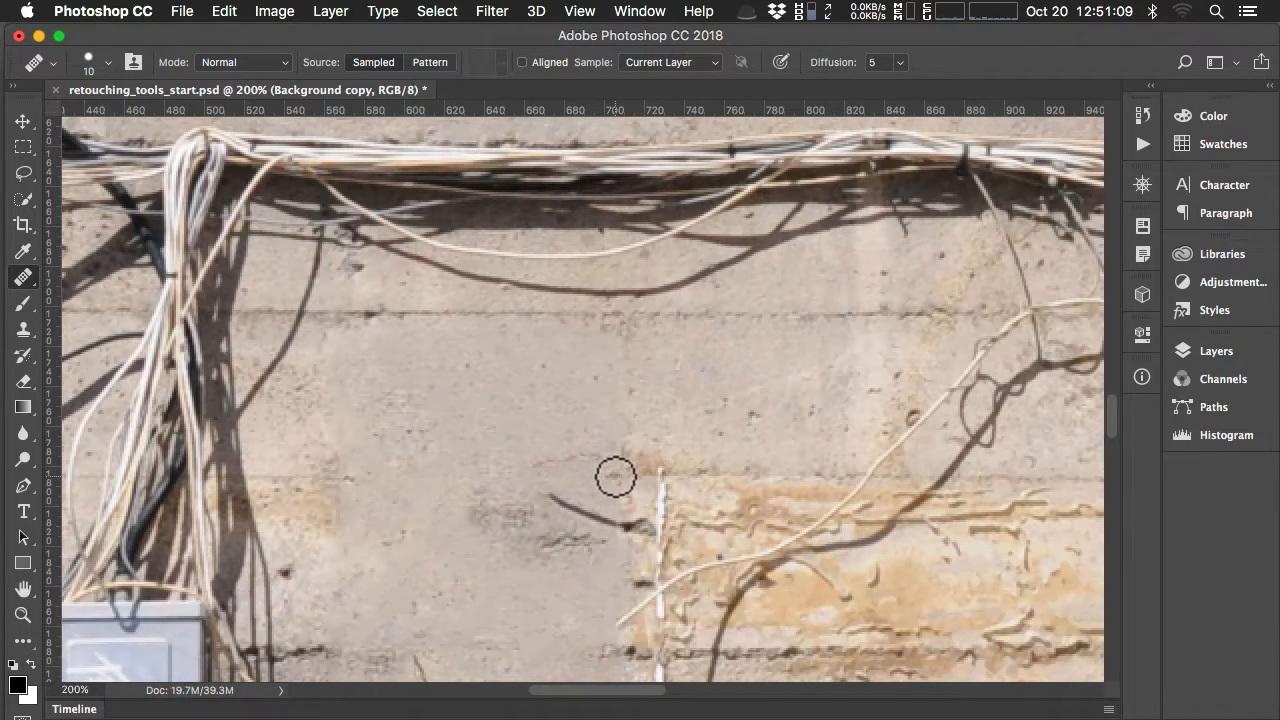
left_click_drag(616, 477, 403, 477)
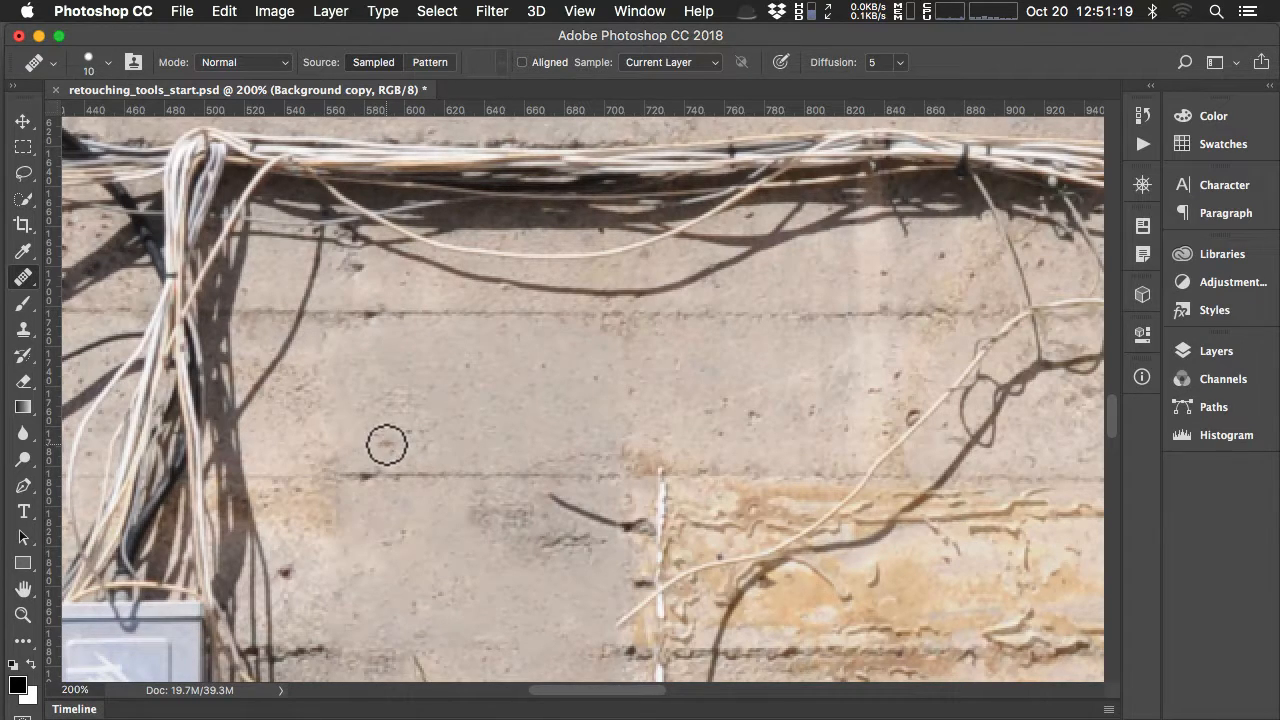
- With the Spot Healing Brush, remove the dark spot at the rebuilt seam's end and, at size 15, the short wire shadow beside the stained patch
left_click_drag(23, 277, 74, 278)
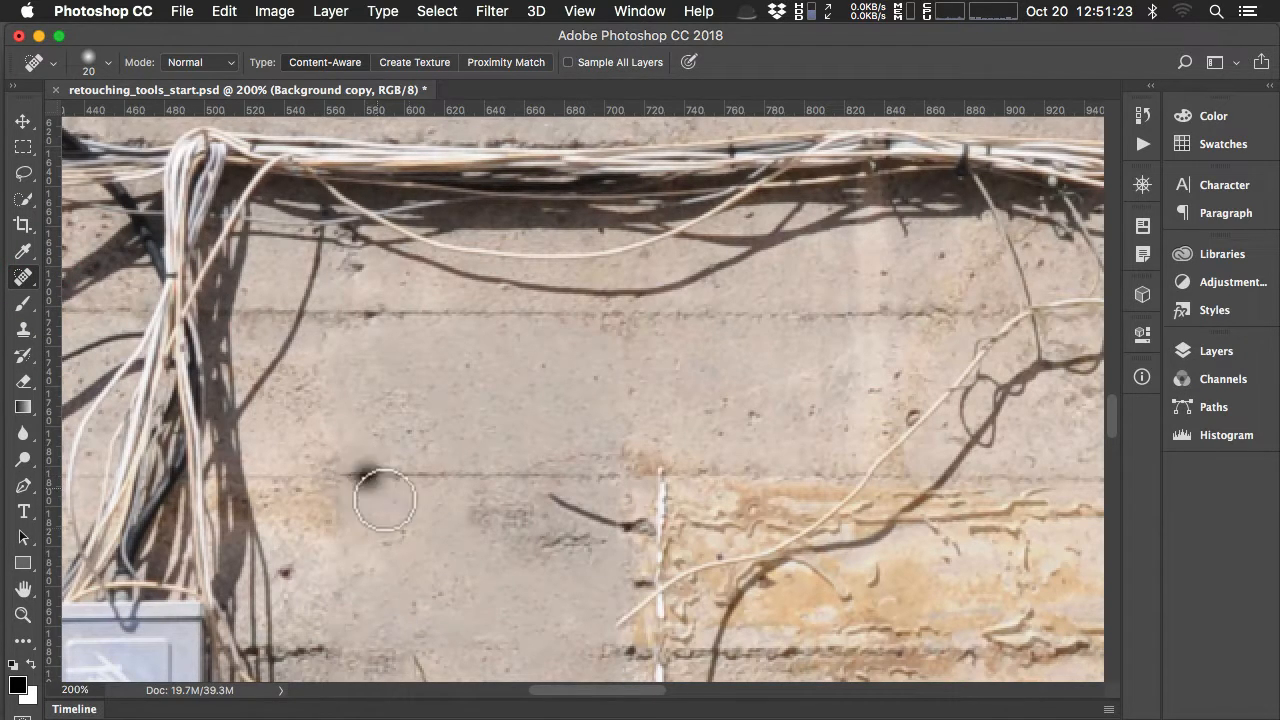
left_click(366, 477)
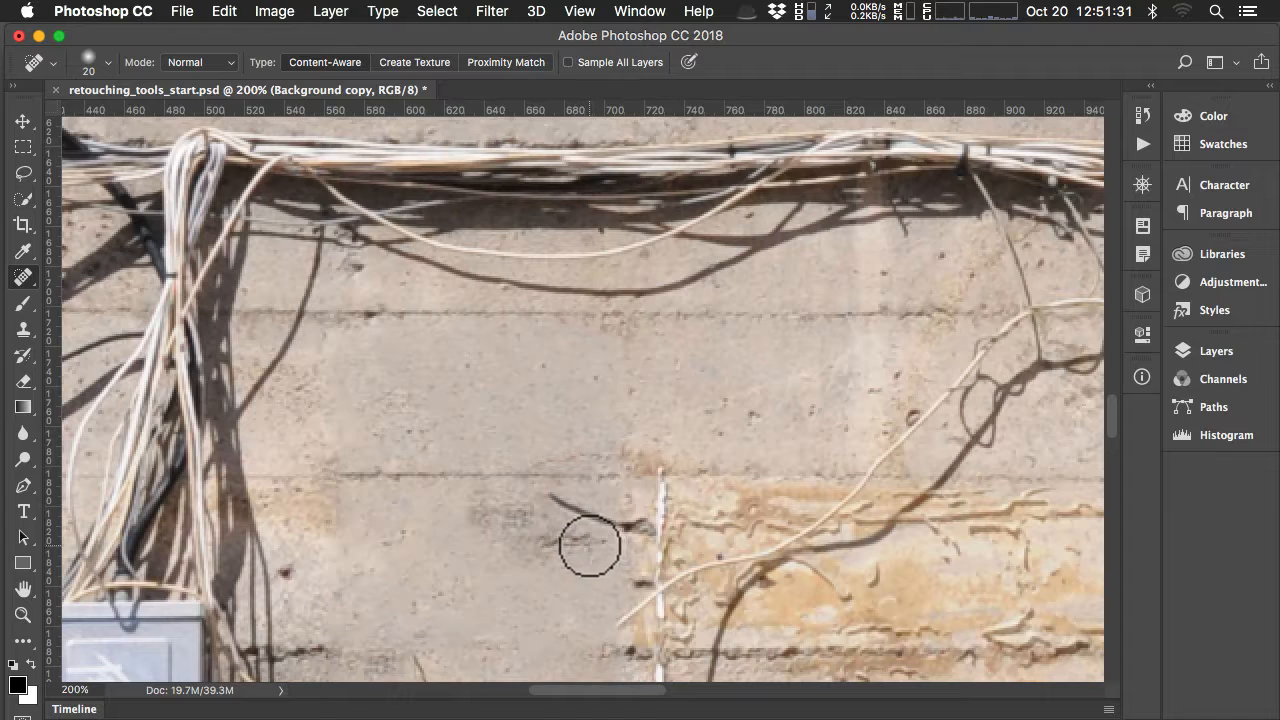
key("bracketleft")
key("bracketright")
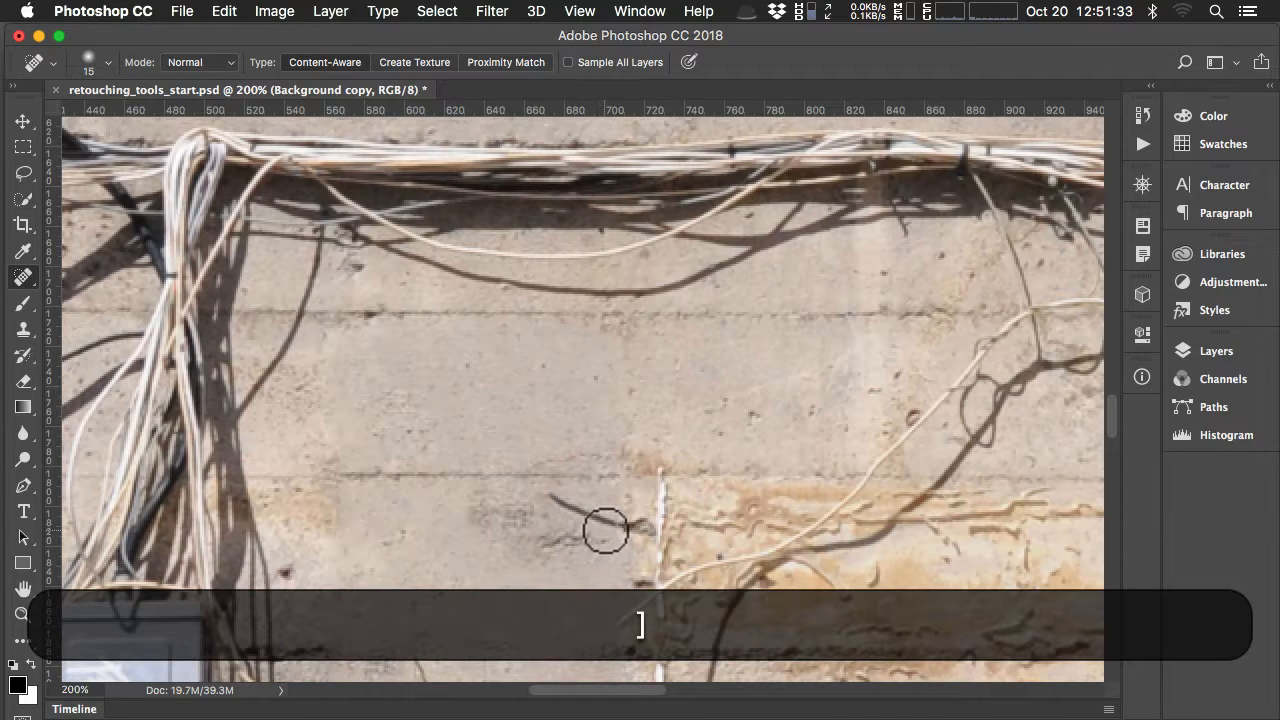
left_click_drag(620, 522, 550, 499)
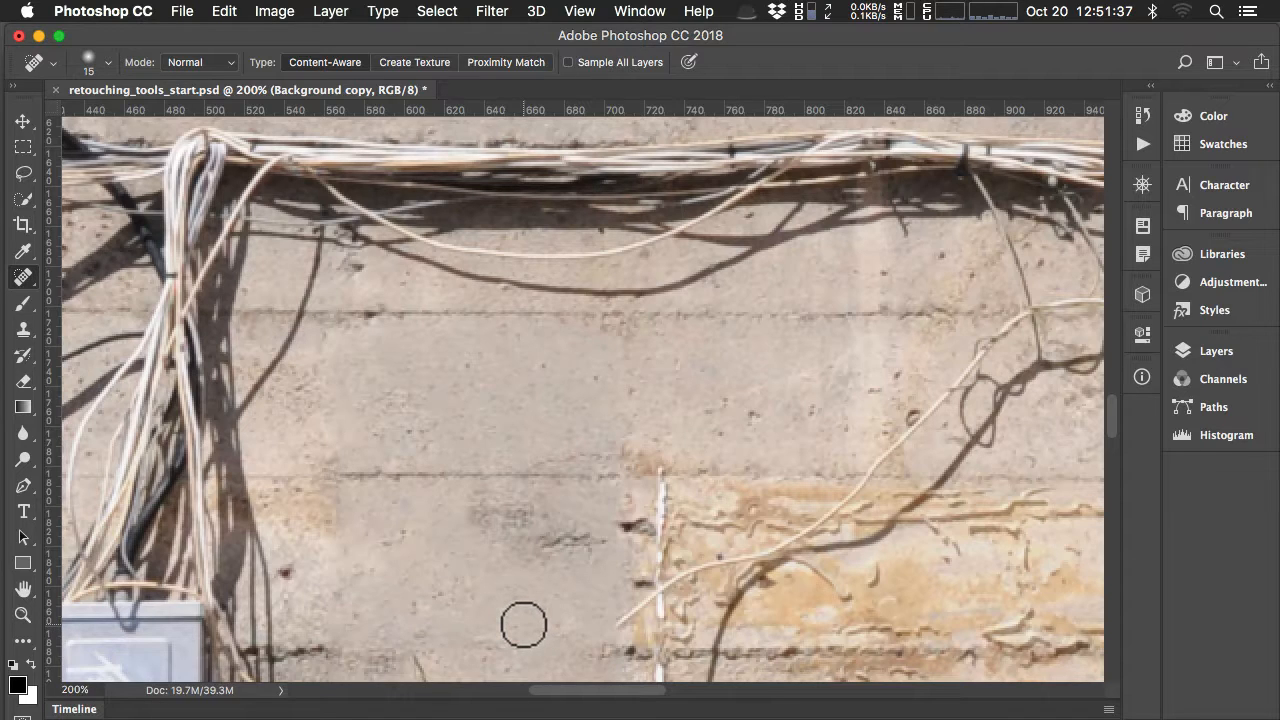
- Heal the thin shadow and cream wire fragment above the dark forked shadow, with the Spot Healing Brush at size 10
key("space")
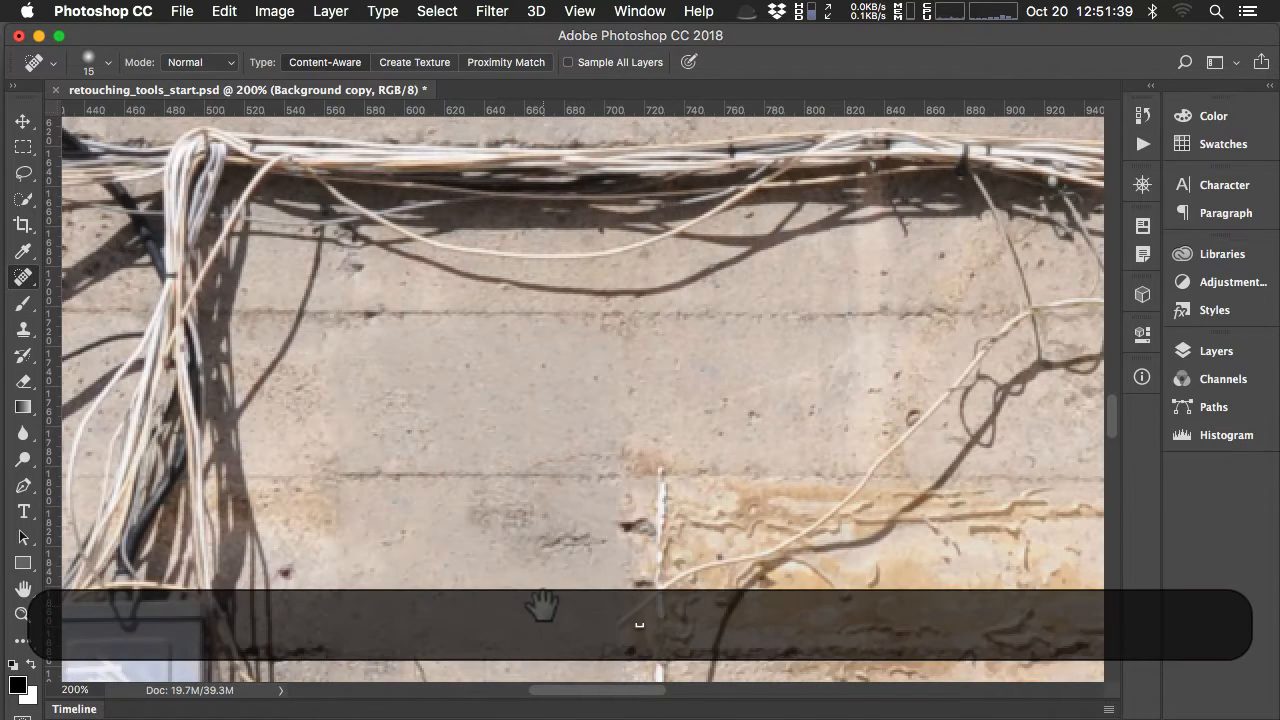
left_click_drag(543, 608, 631, 329)
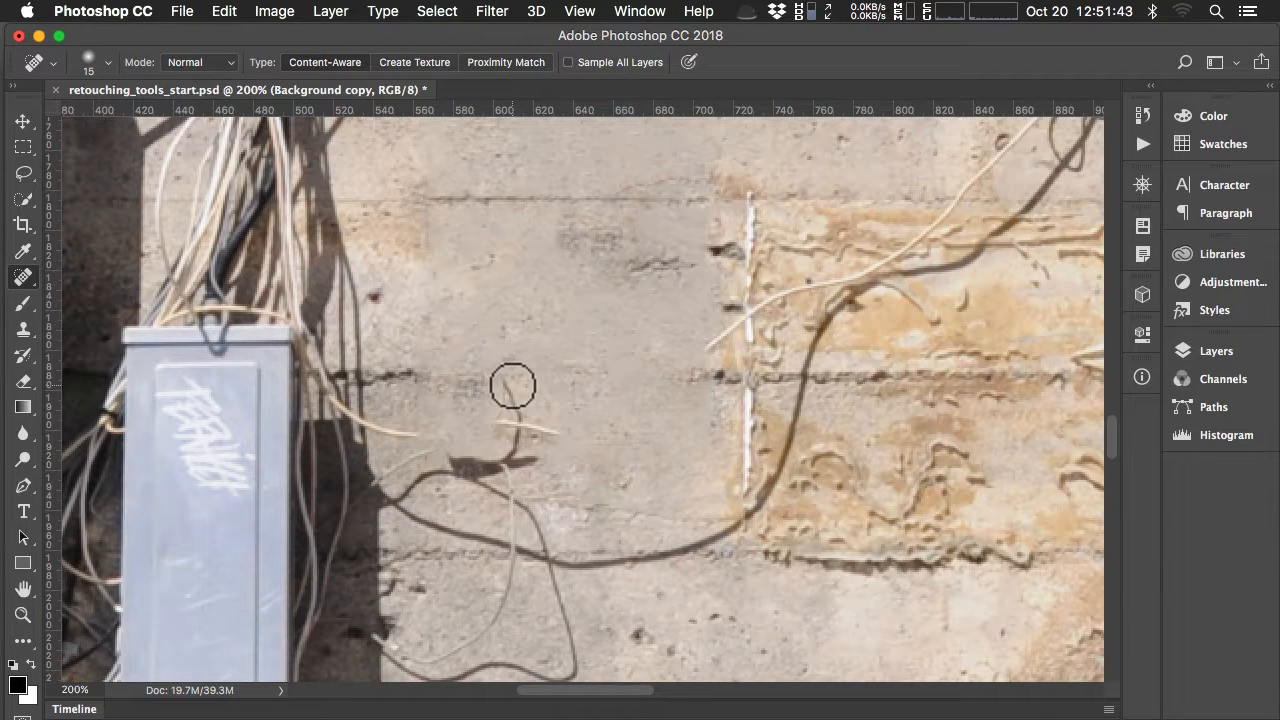
key("bracketleft")
mouse_move(507, 383)
left_mouse_down()
mouse_move(512, 414)
mouse_move(539, 427)
mouse_move(495, 424)
left_mouse_up()
left_click(514, 414)
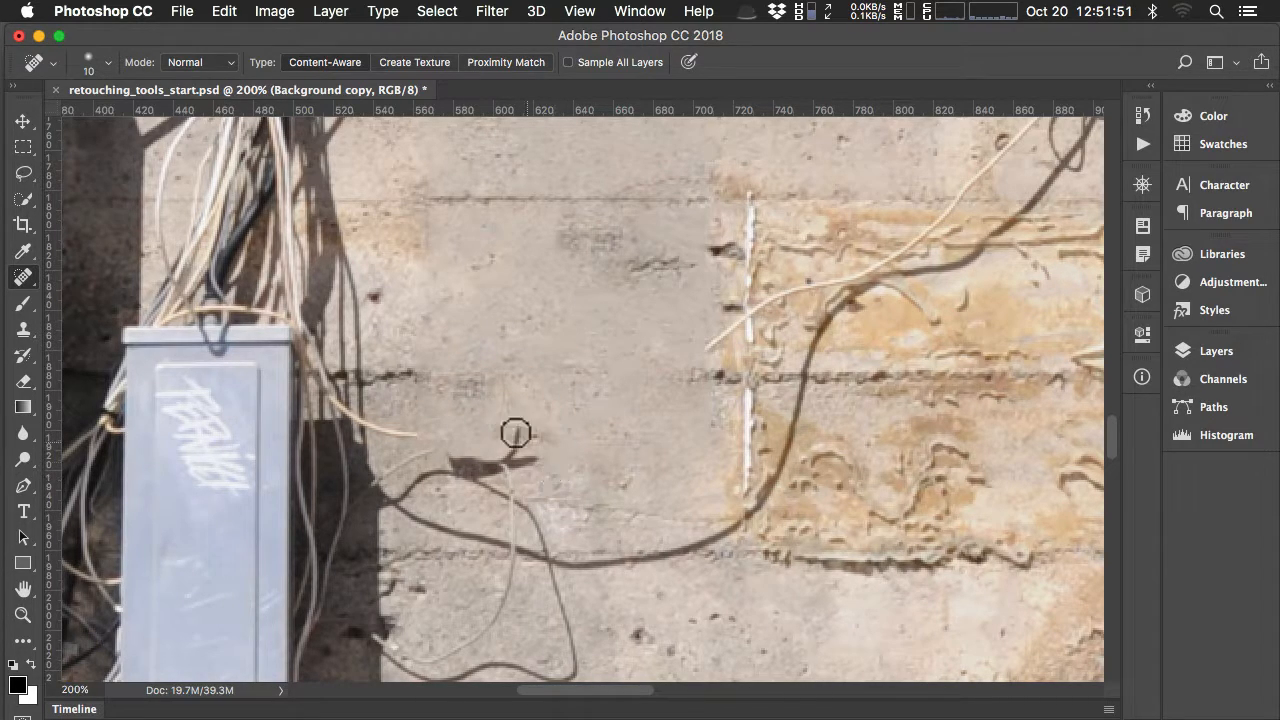
- Switch to the Healing Brush, try covering the leftover upright wire shadow with concrete sampled right beside it, and undo the stroke
left_click(22, 277)
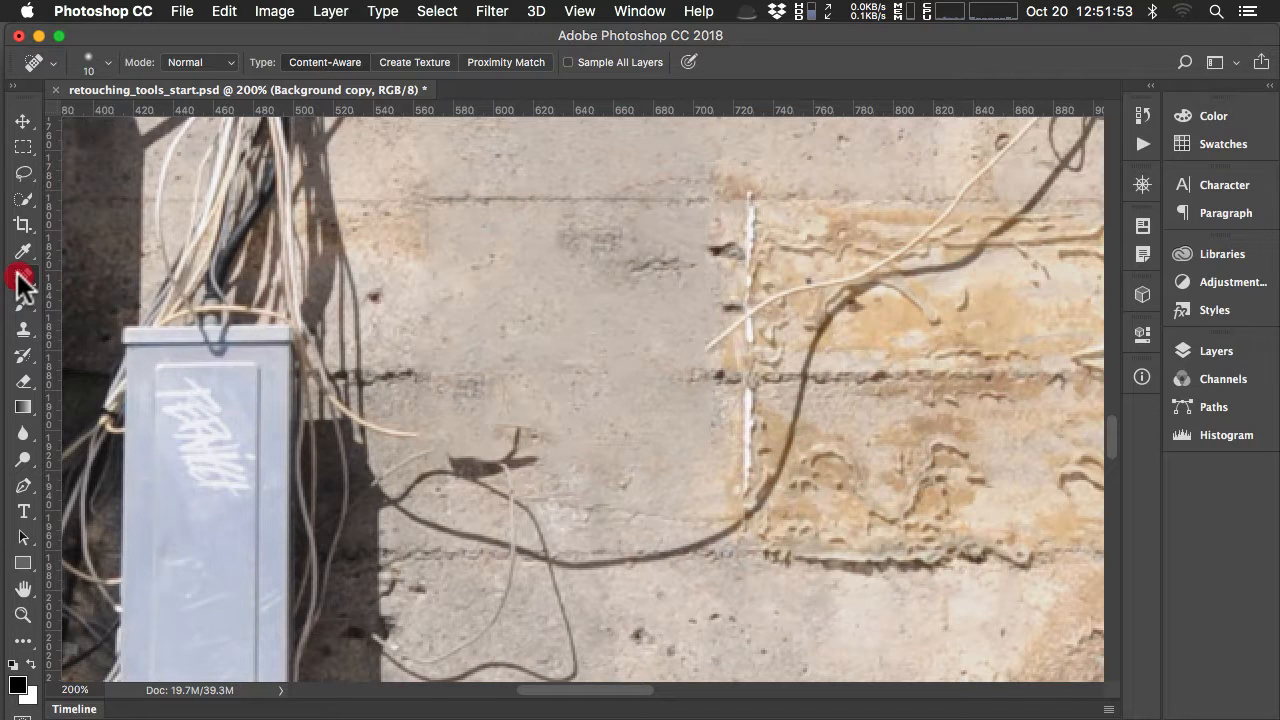
left_click(84, 295)
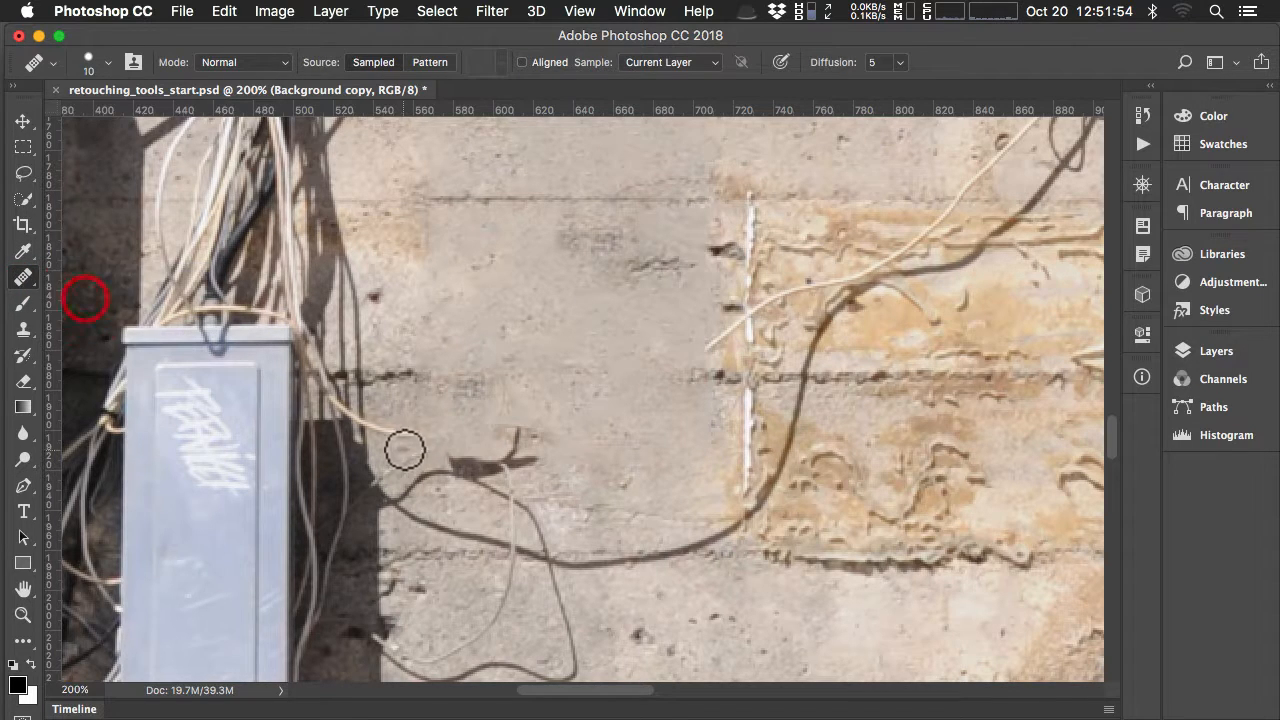
key("alt")
left_click(501, 425, "alt")
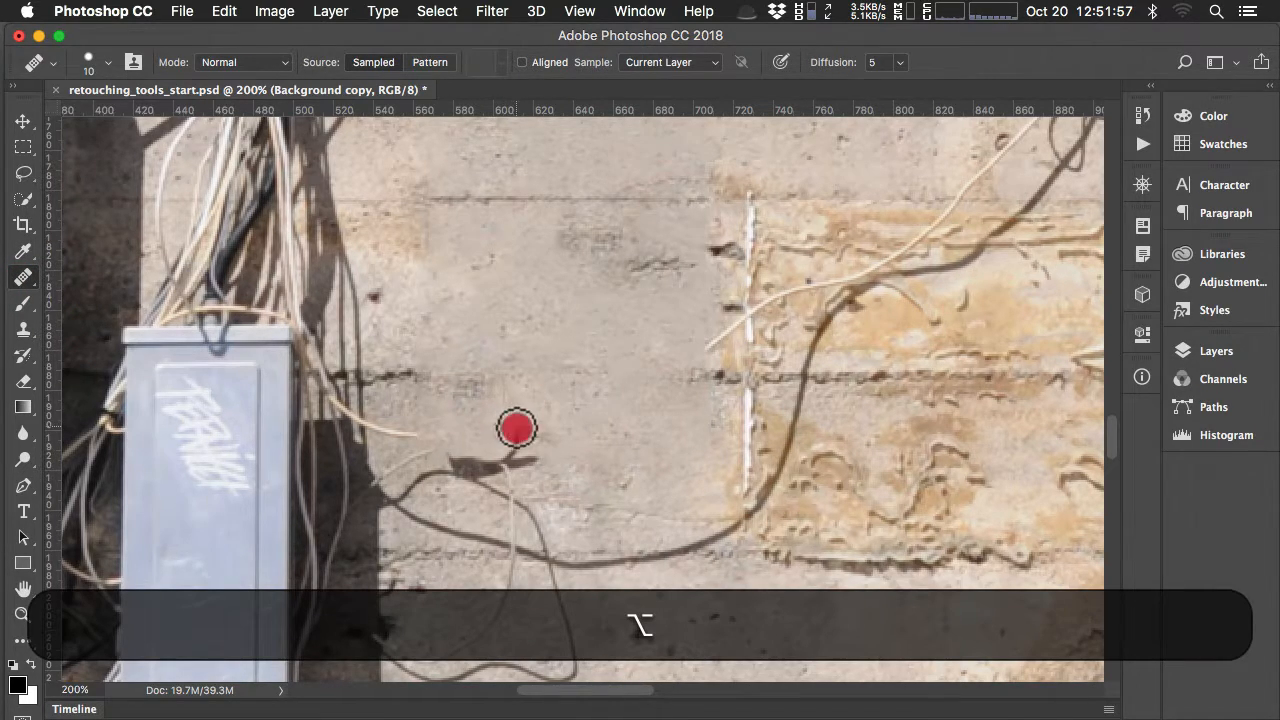
left_click(506, 452)
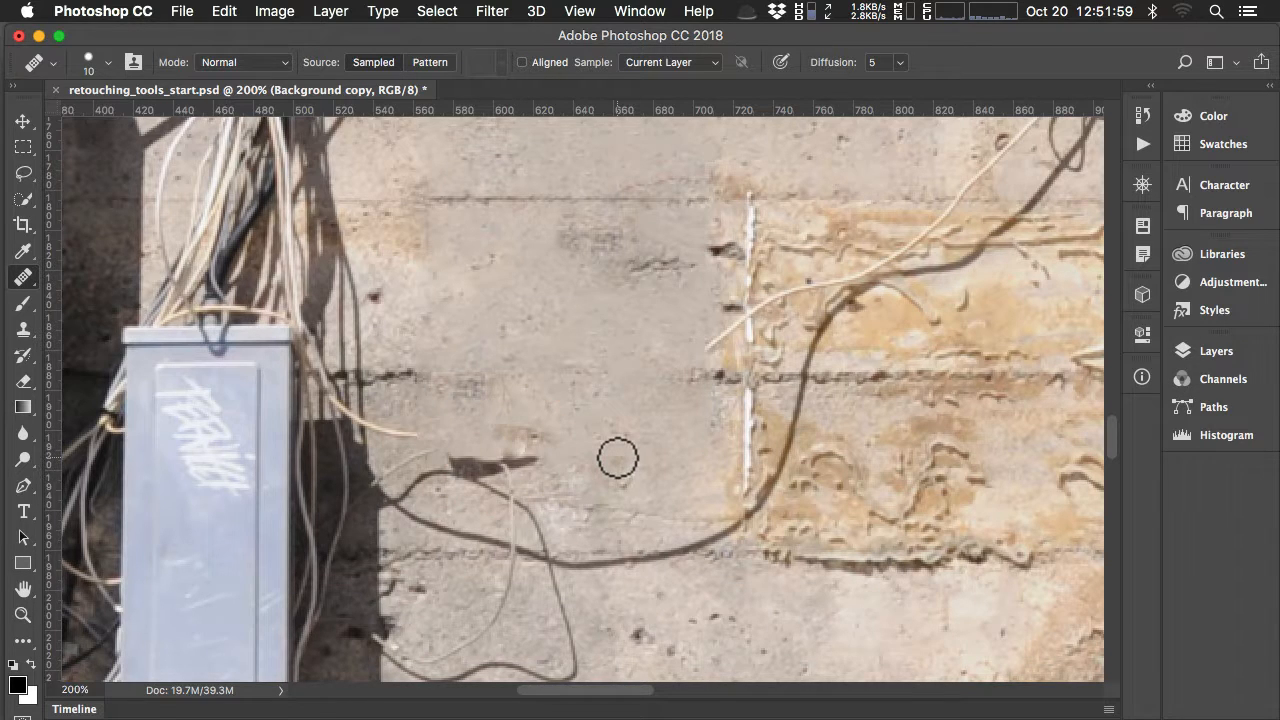
key("super+z")
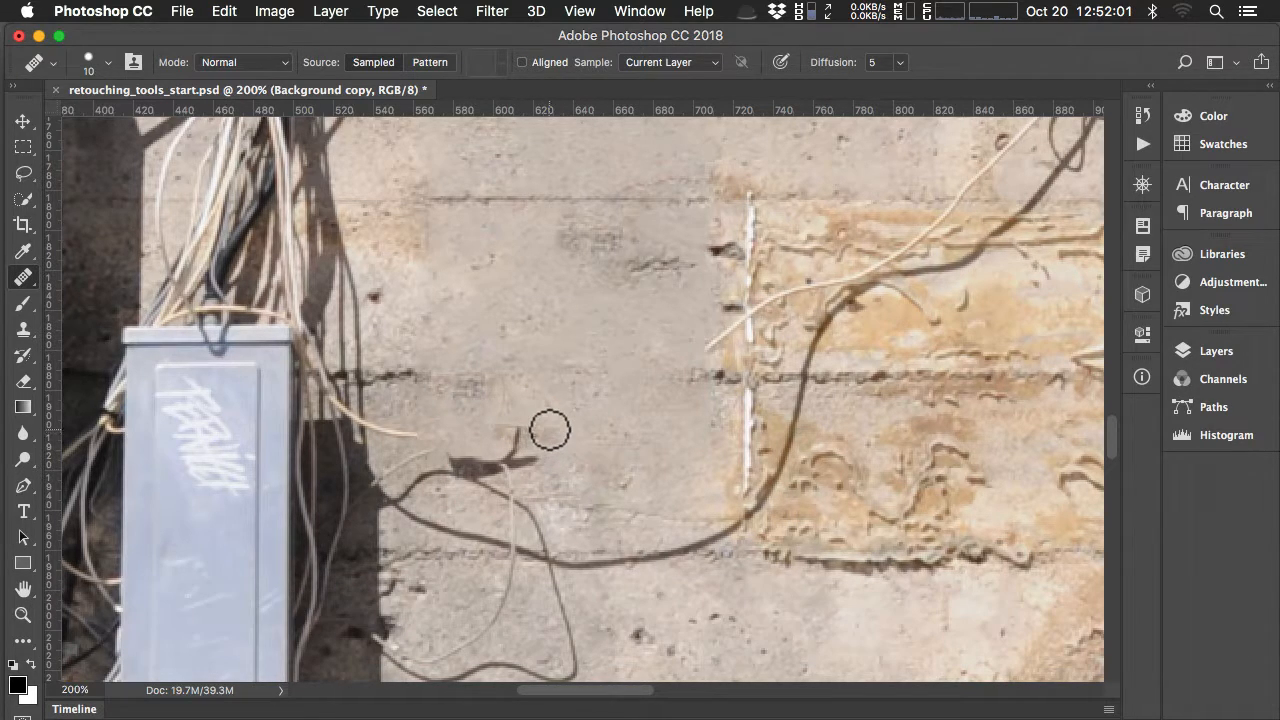
- Resample clean concrete farther from the wire remnants and heal the upright shadow above the dark forked shadow
left_click(576, 418, "alt")
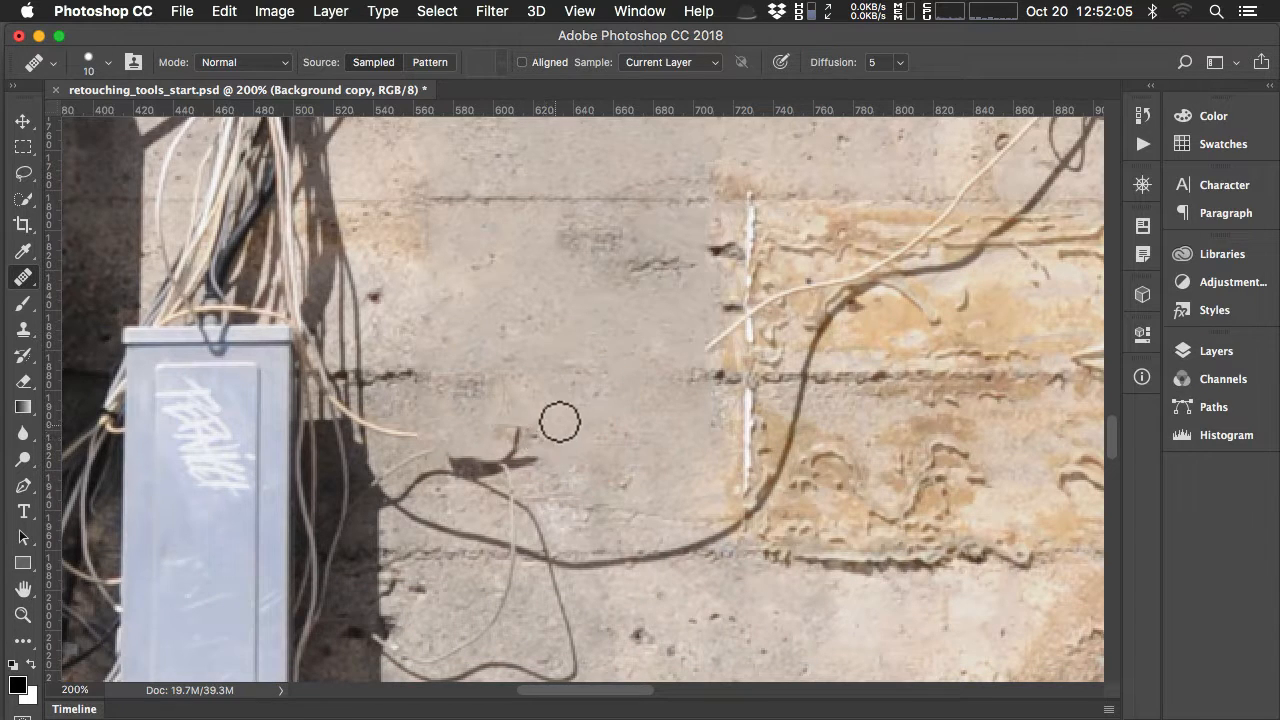
key("alt")
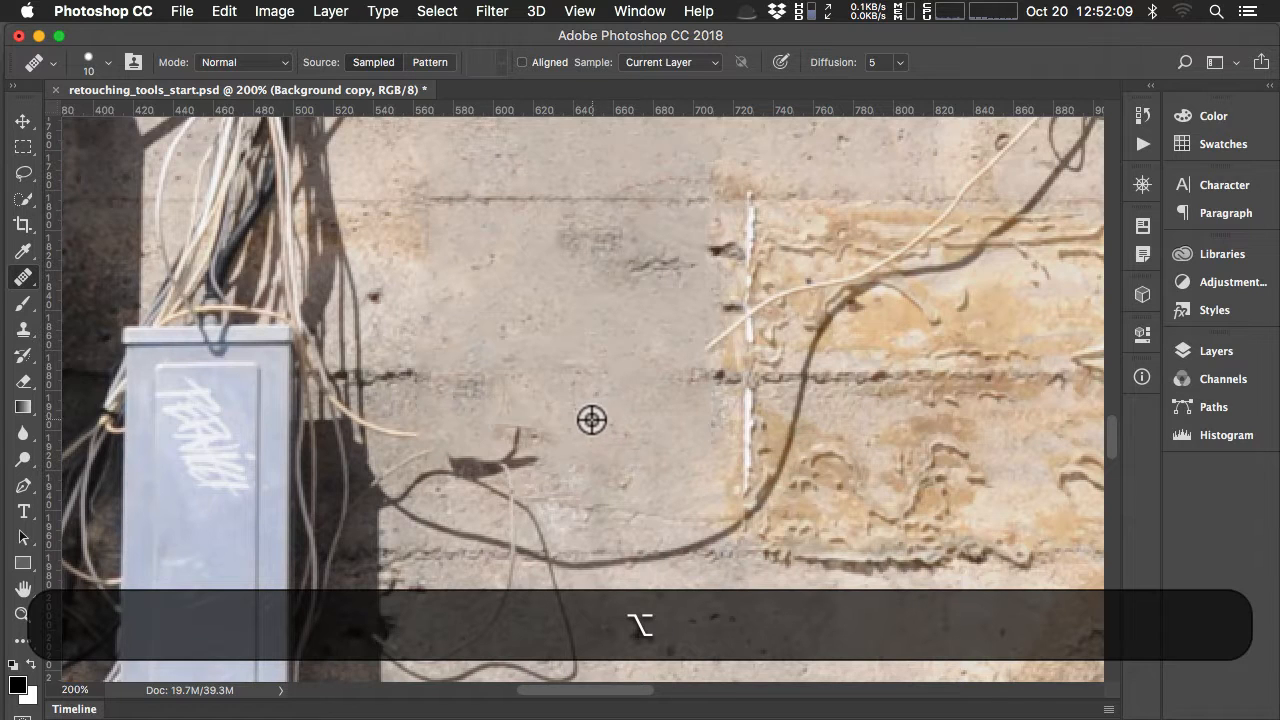
left_click(595, 417, "alt")
left_click(514, 441)
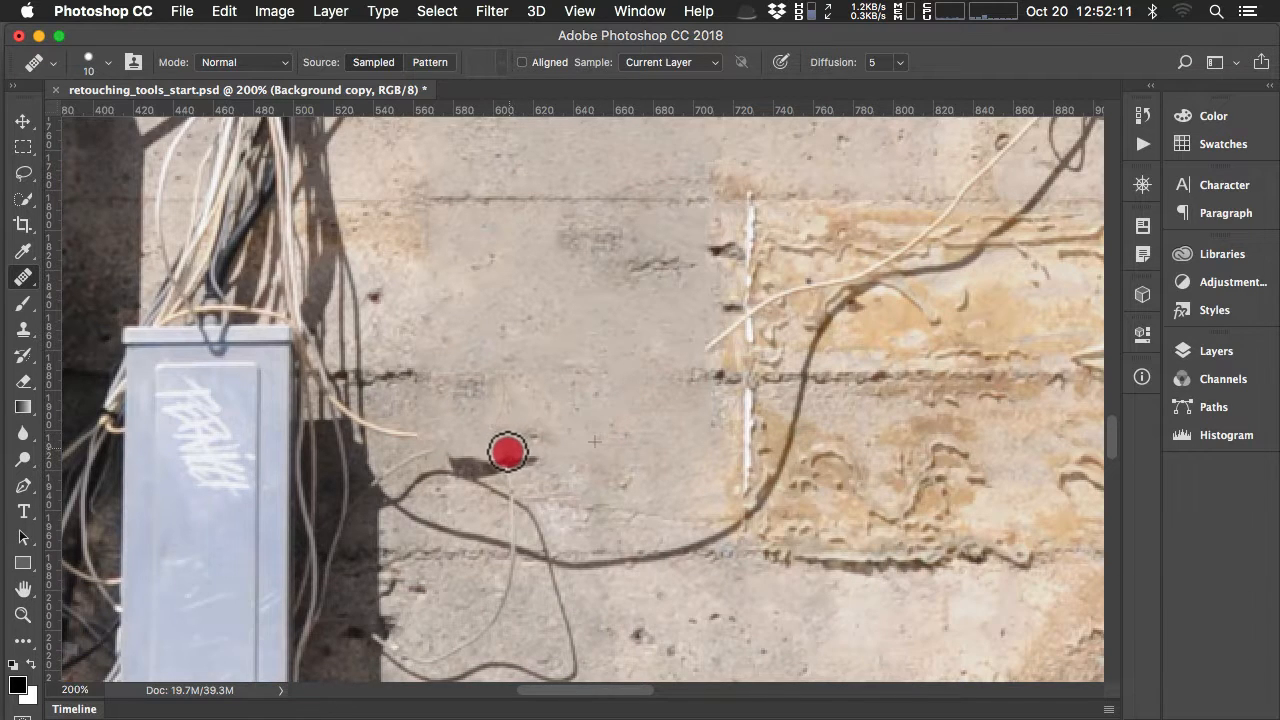
- Try healing the prongs of the dark forked shadow with the sampled concrete, undoing the strokes
left_click(508, 446)
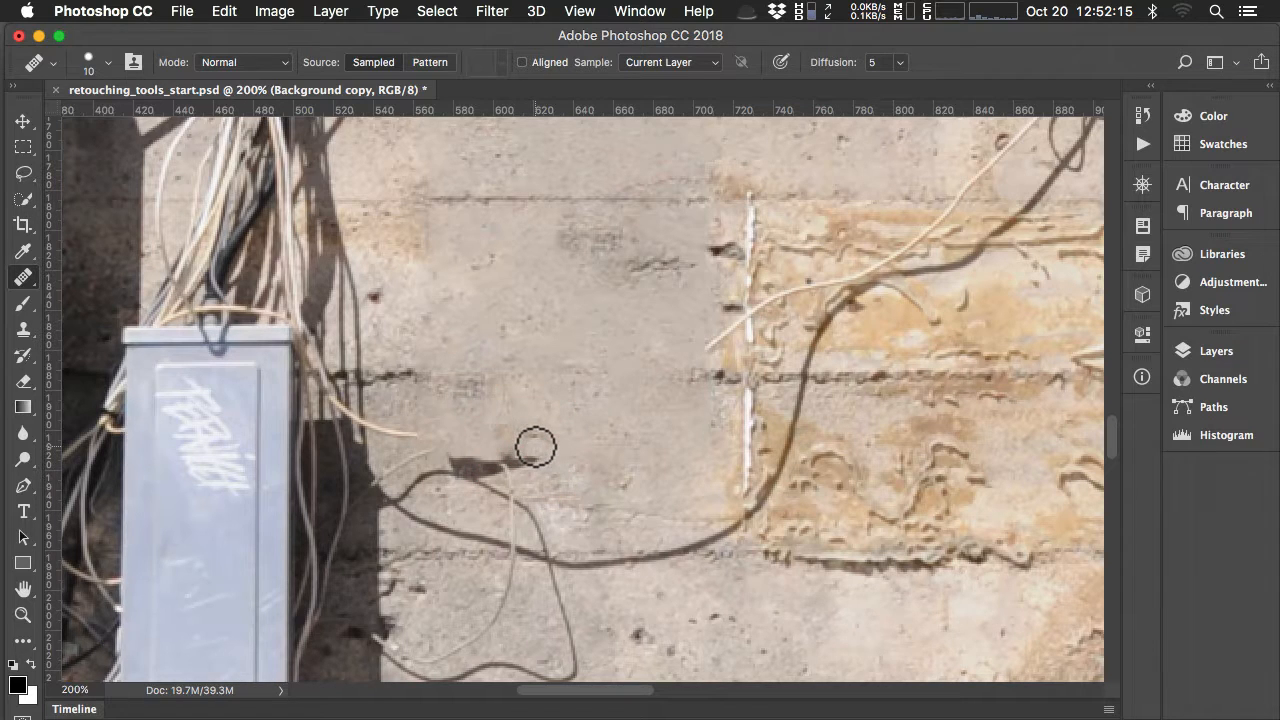
key("super+z")
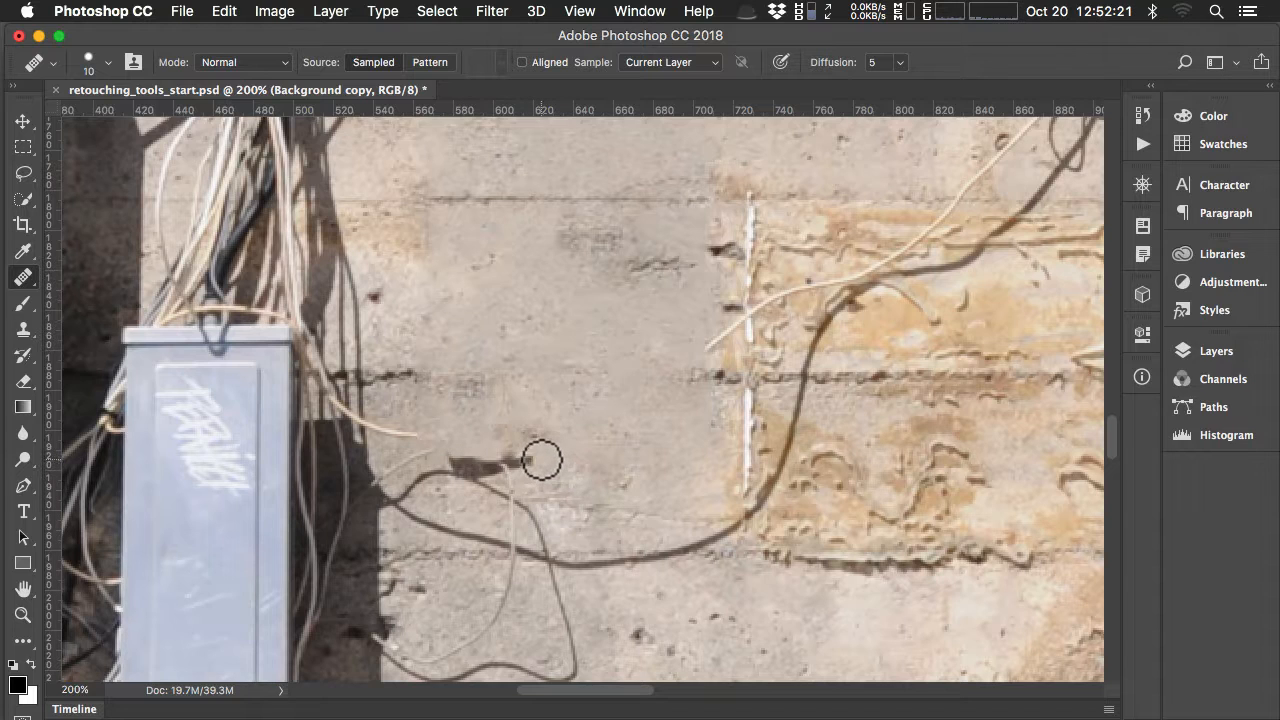
left_click(508, 463)
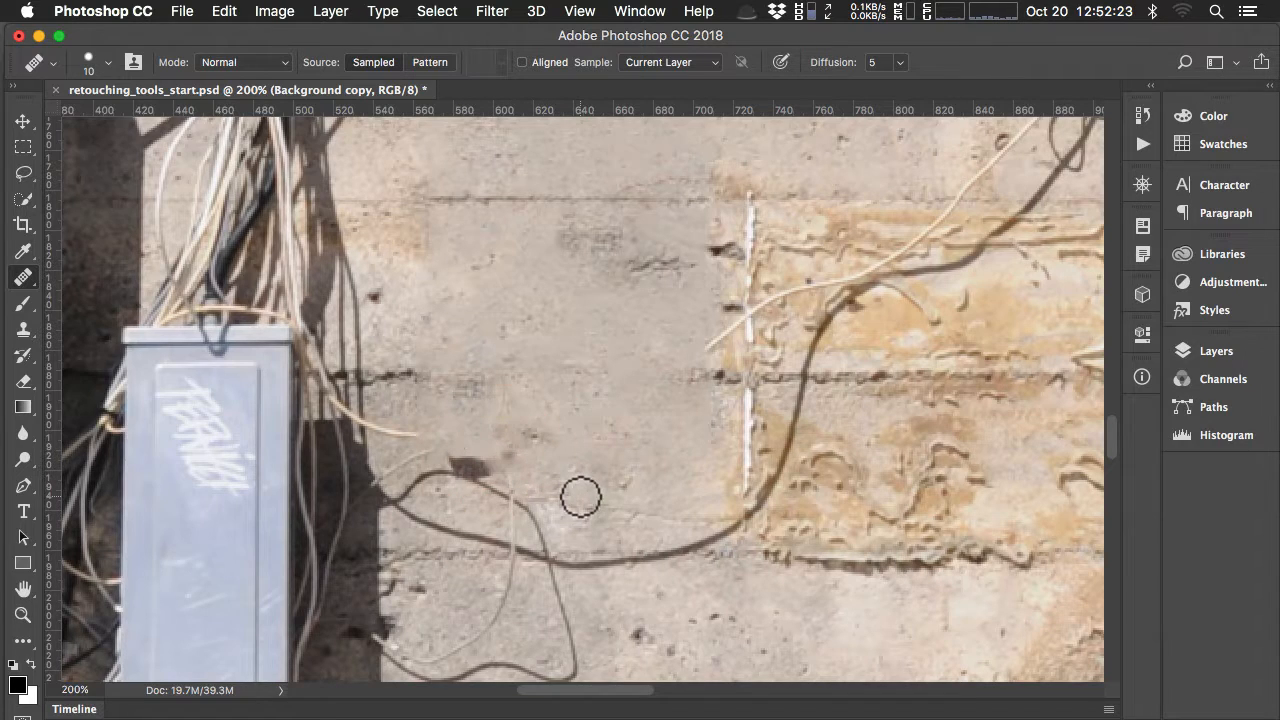
key("super+z")
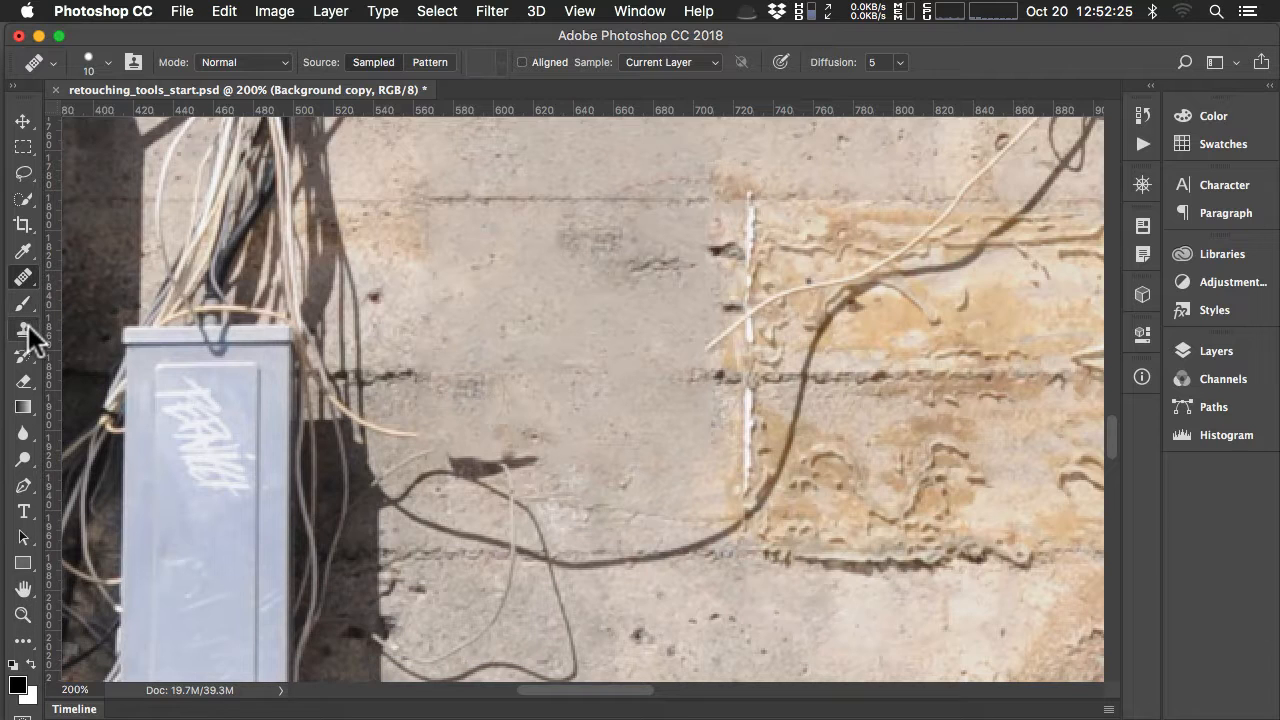
- Cover the dark forked shadow with the Clone Stamp at size 20, sampling clean concrete between the gray box and the stained panel
left_click(24, 331)
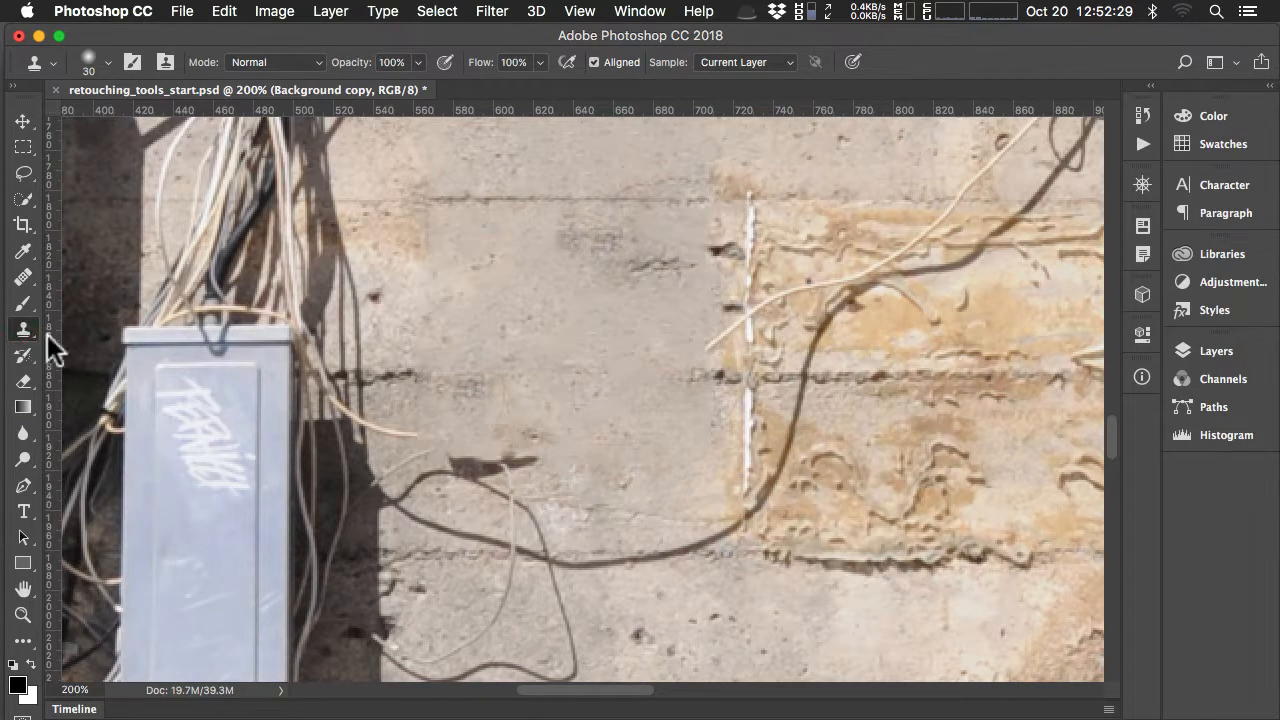
key("bracketleft")
key("bracketleft")
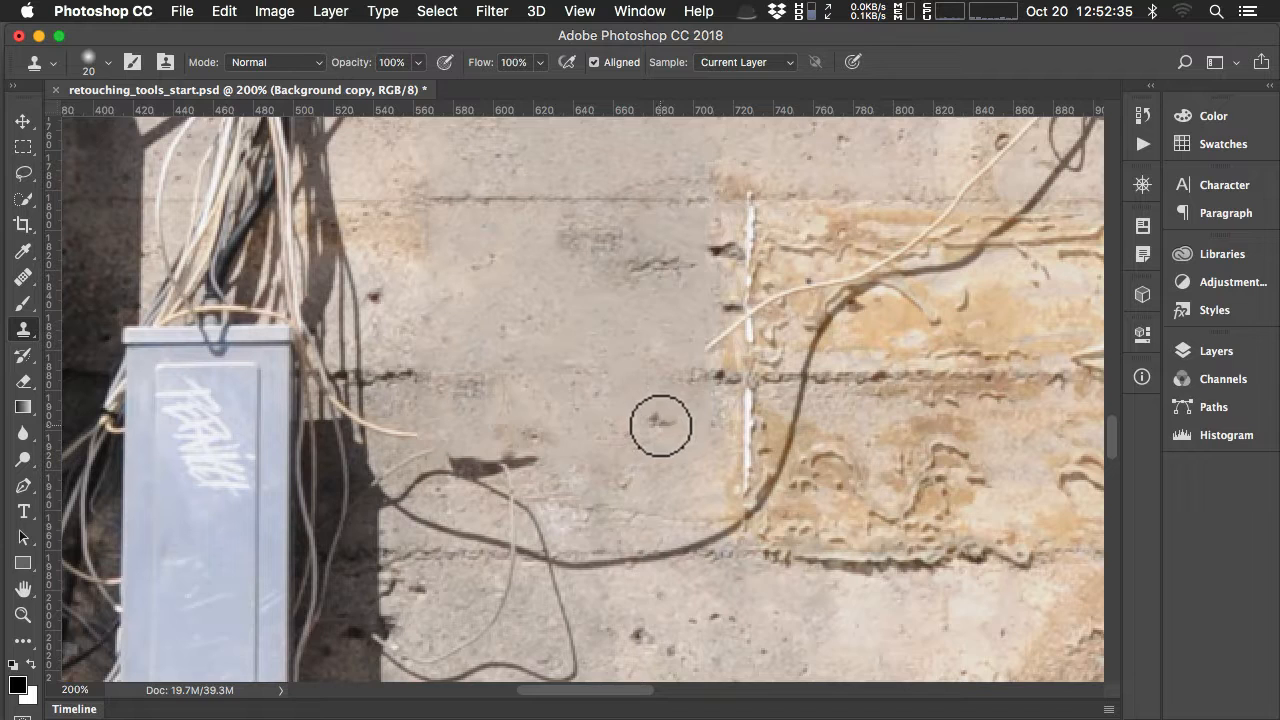
key("alt")
left_click(662, 420, "alt")
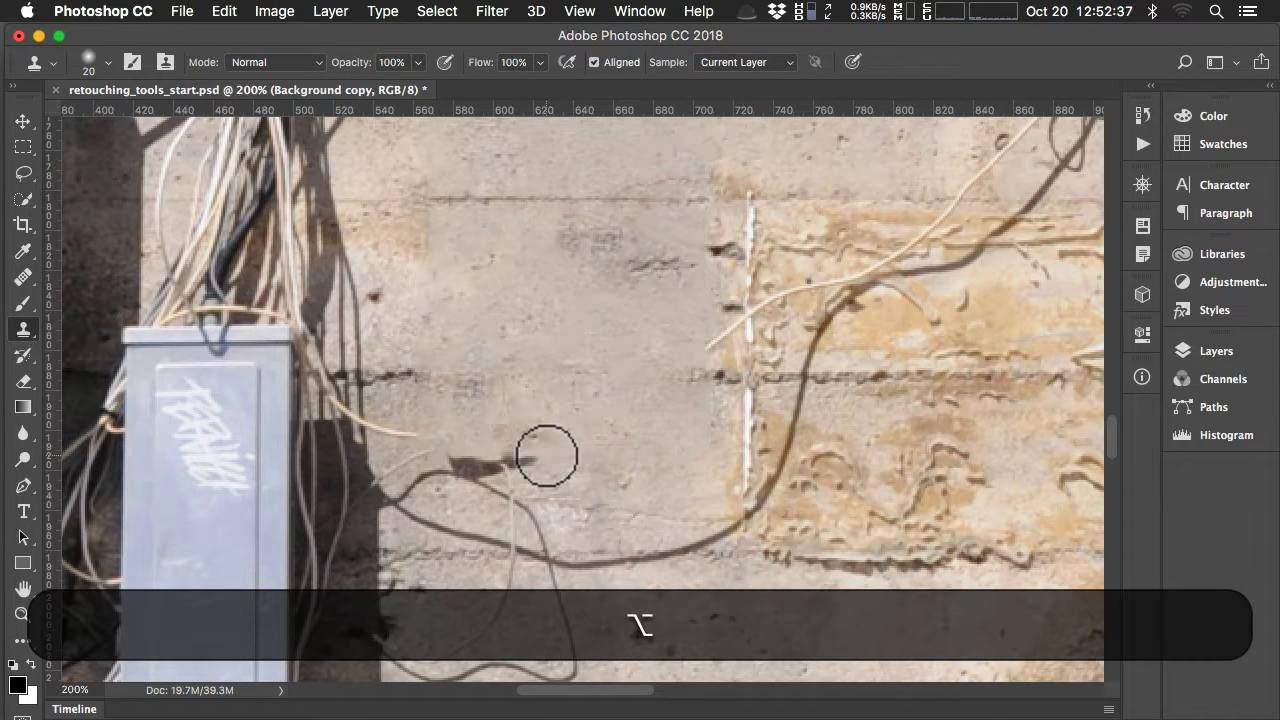
key("alt")
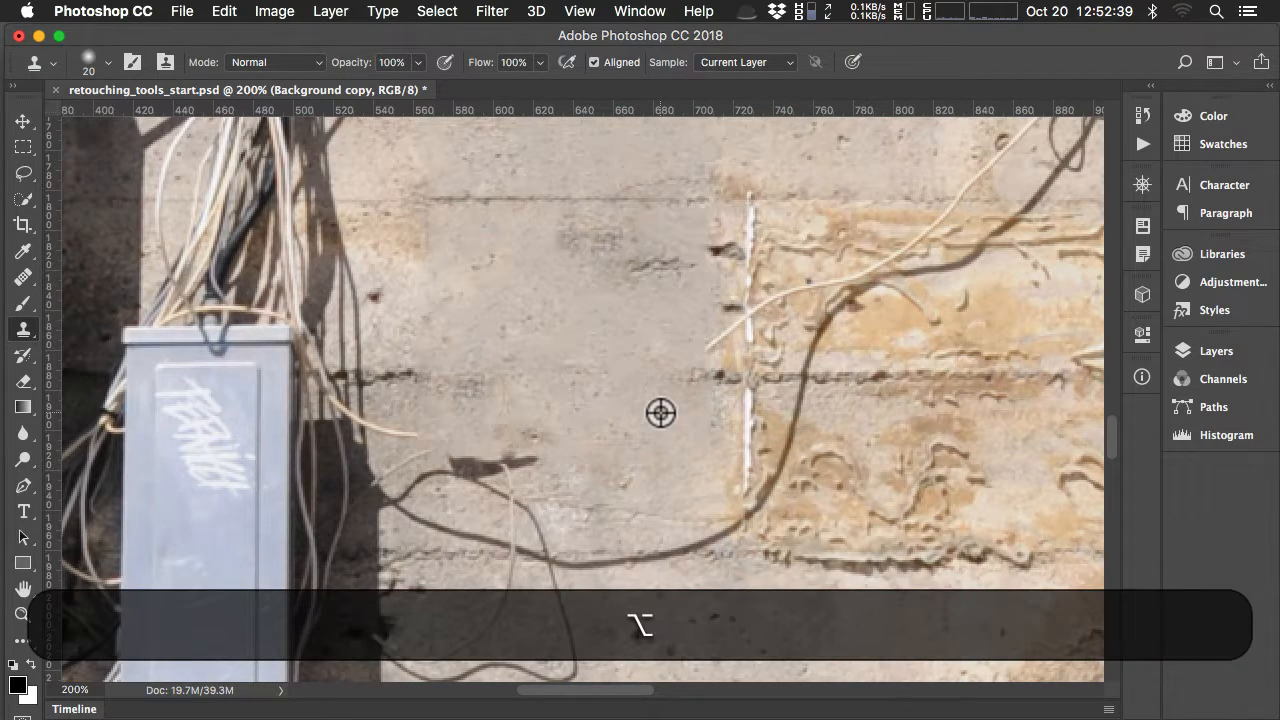
left_click(661, 413, "alt")
mouse_move(542, 455)
left_mouse_down()
mouse_move(455, 457)
mouse_move(499, 467)
left_mouse_up()
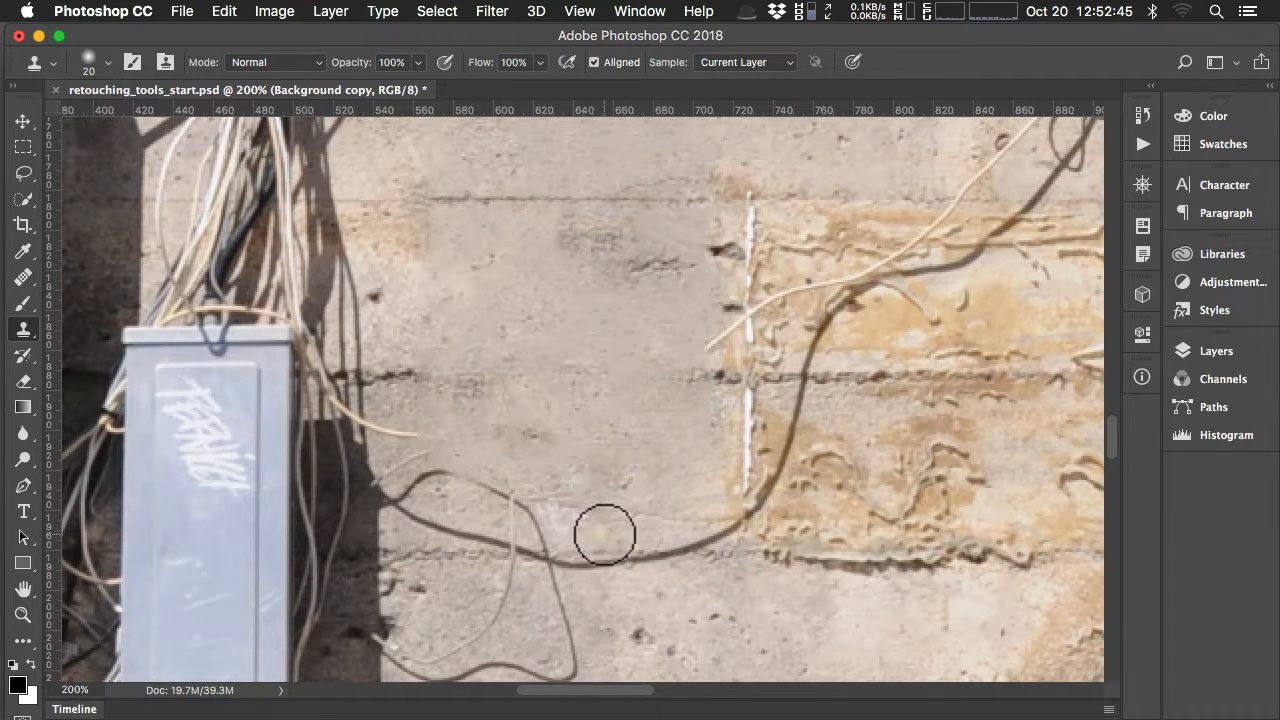
- Clone nearby concrete over the long curved cable shadow, from the stained panel's edge to the looped wire shadow
key("alt")
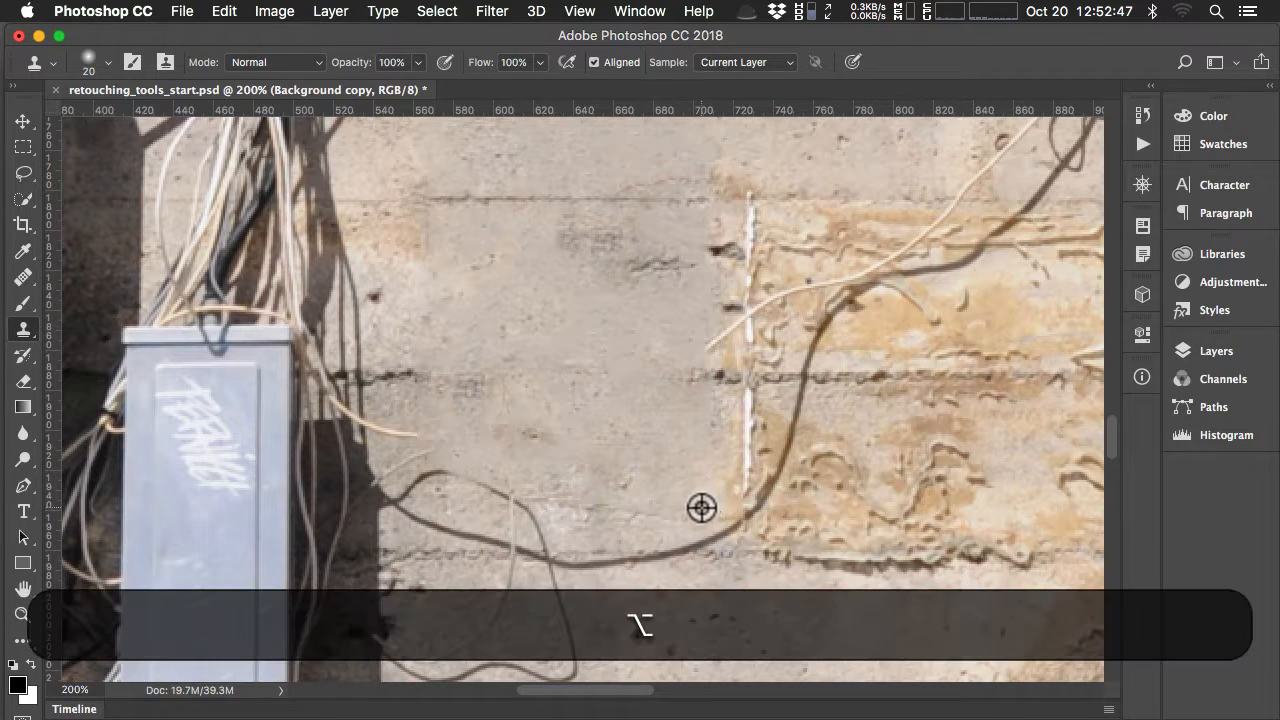
left_click(711, 492, "alt")
left_click_drag(730, 521, 614, 554)
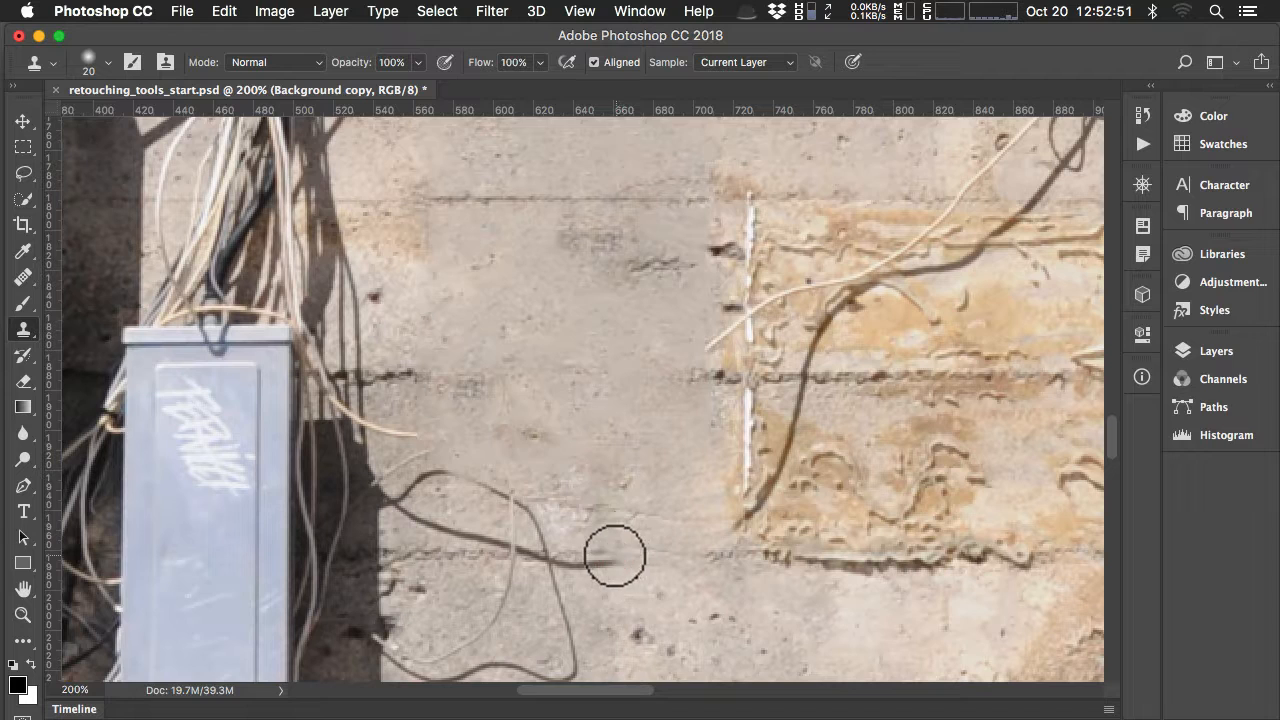
left_click(563, 538, "alt")
left_click(572, 578, "alt")
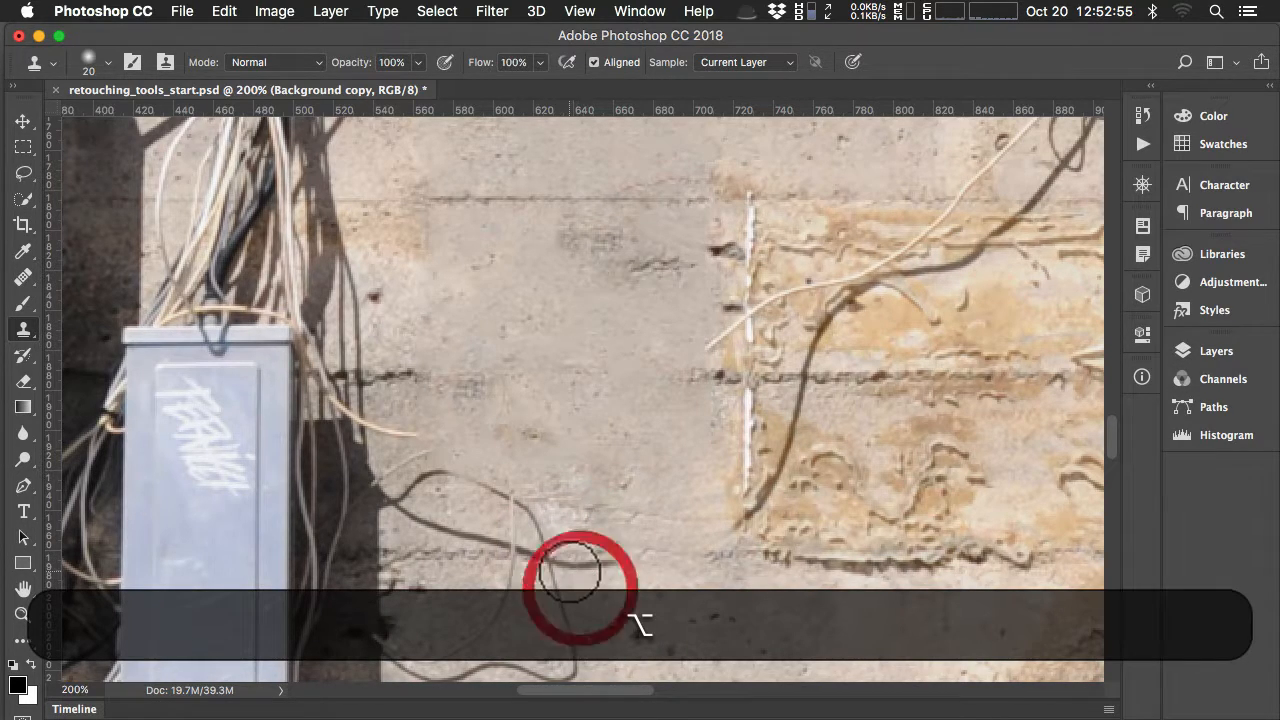
left_click_drag(573, 570, 610, 572)
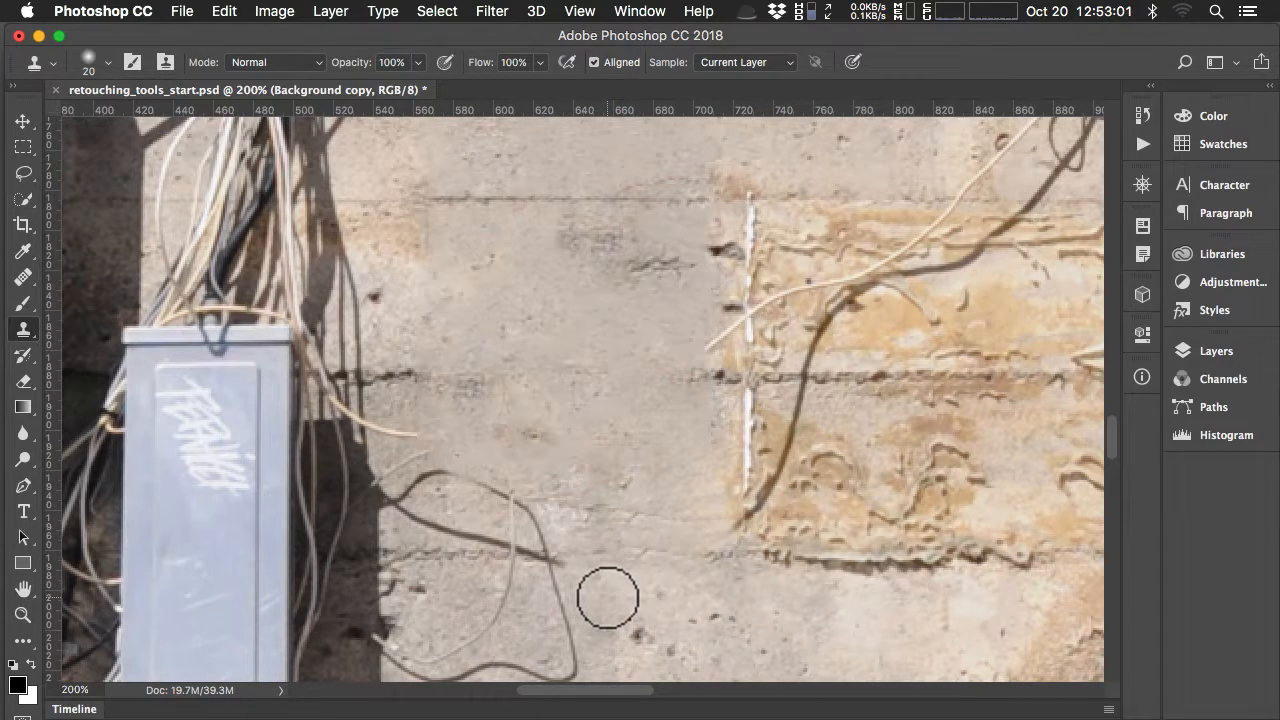
- Examine the cloned area in the context of the whole photo, including the upper part of the wall
key("super+minus")
key("super+minus")
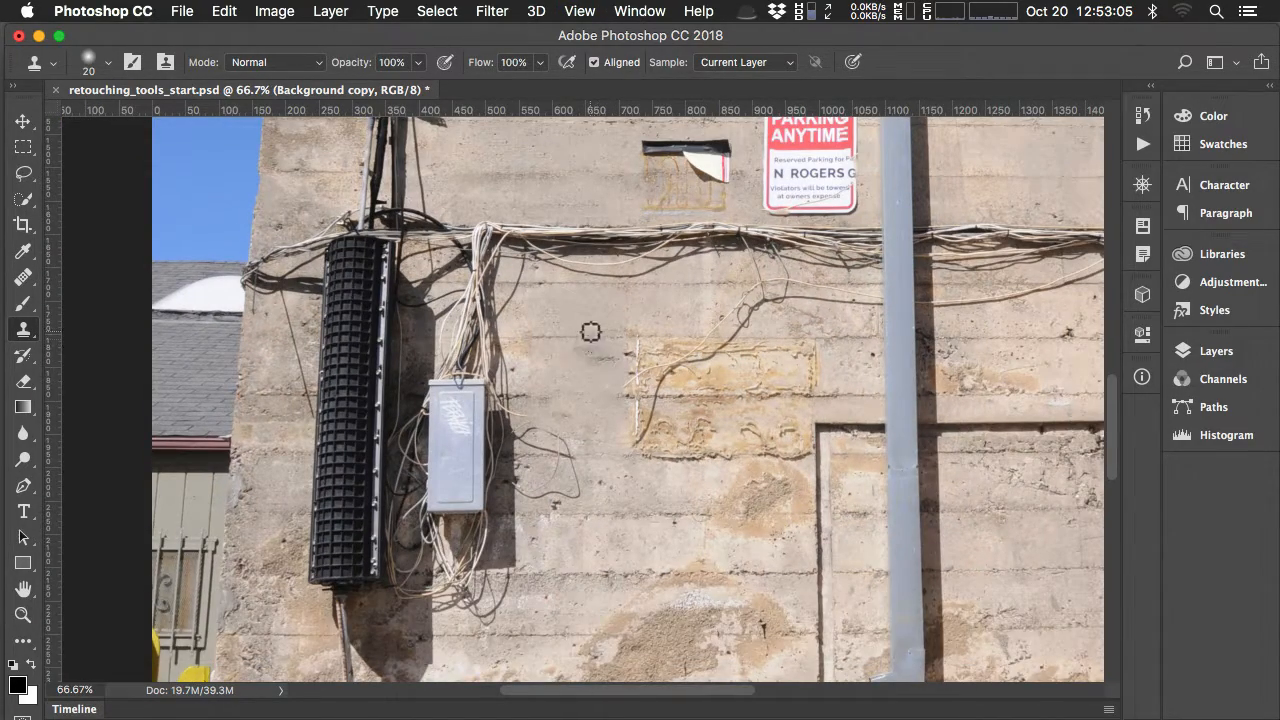
key("super+minus")
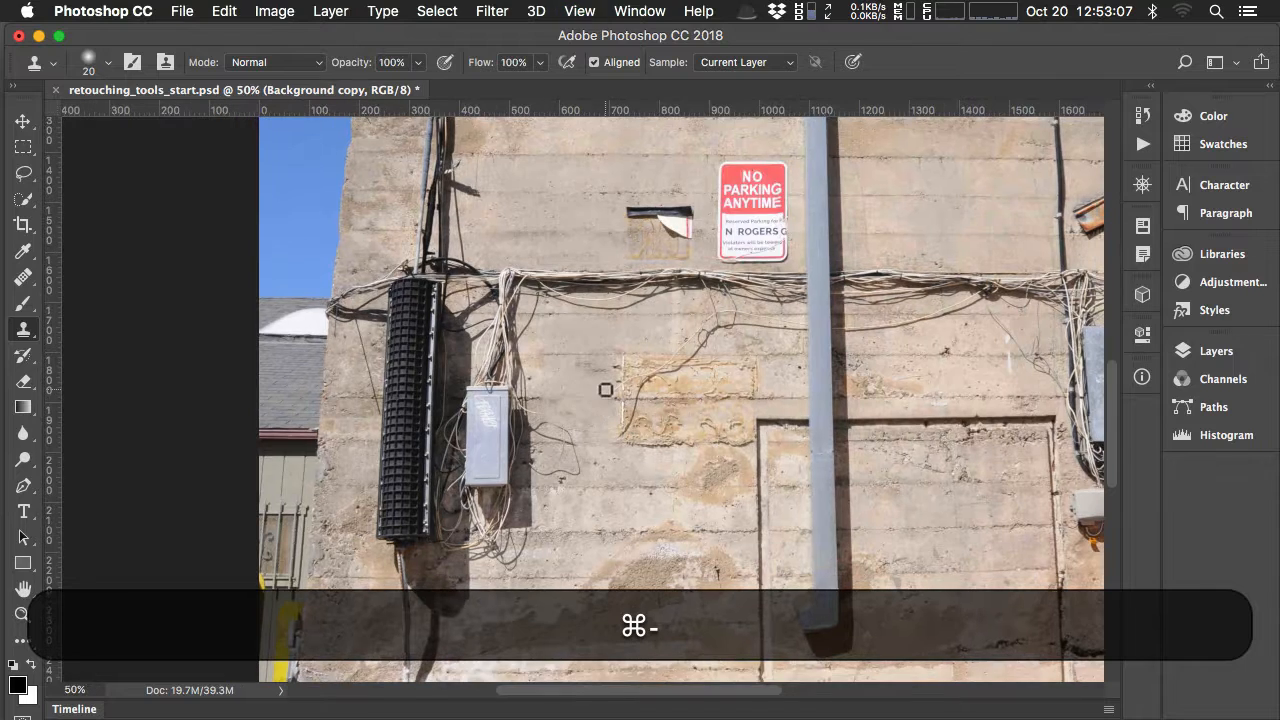
key("super+0")
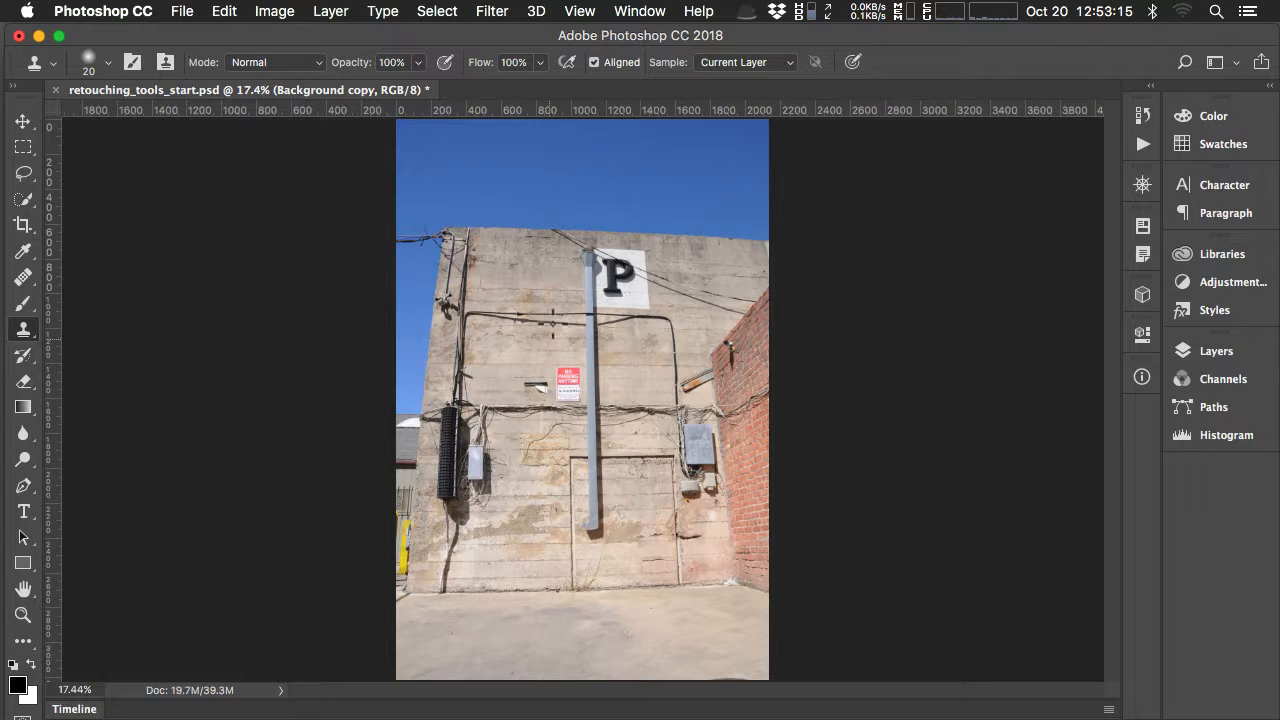
key("super+equal")
key("super+equal")
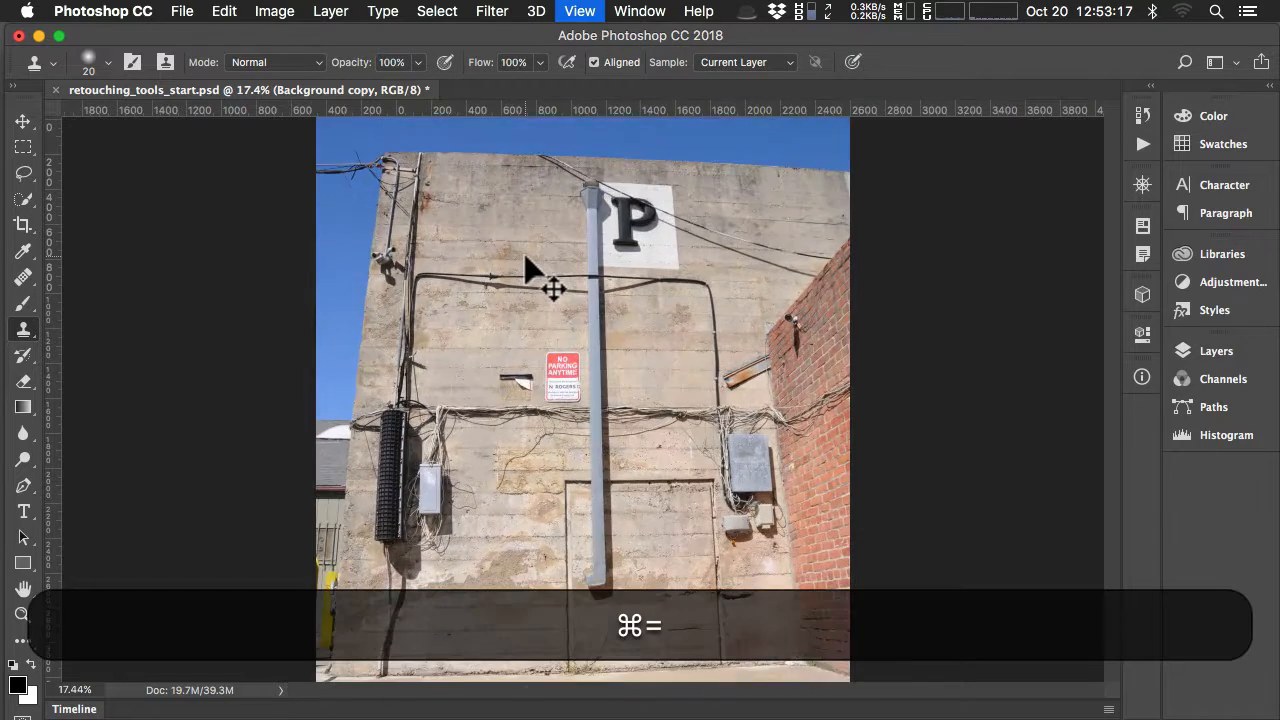
left_click_drag(491, 217, 544, 411)
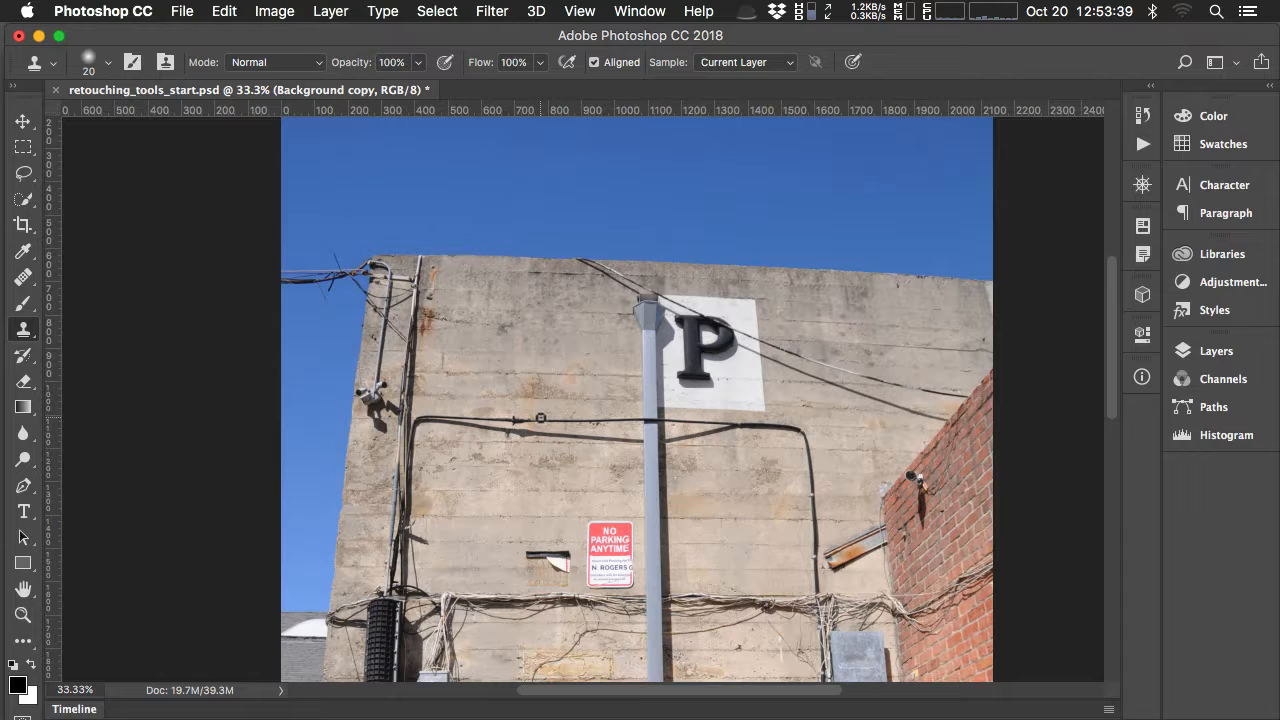
- Outline the orange rust streak beside the upper end of the vertical pipe with the Lasso tool
left_click(23, 172)
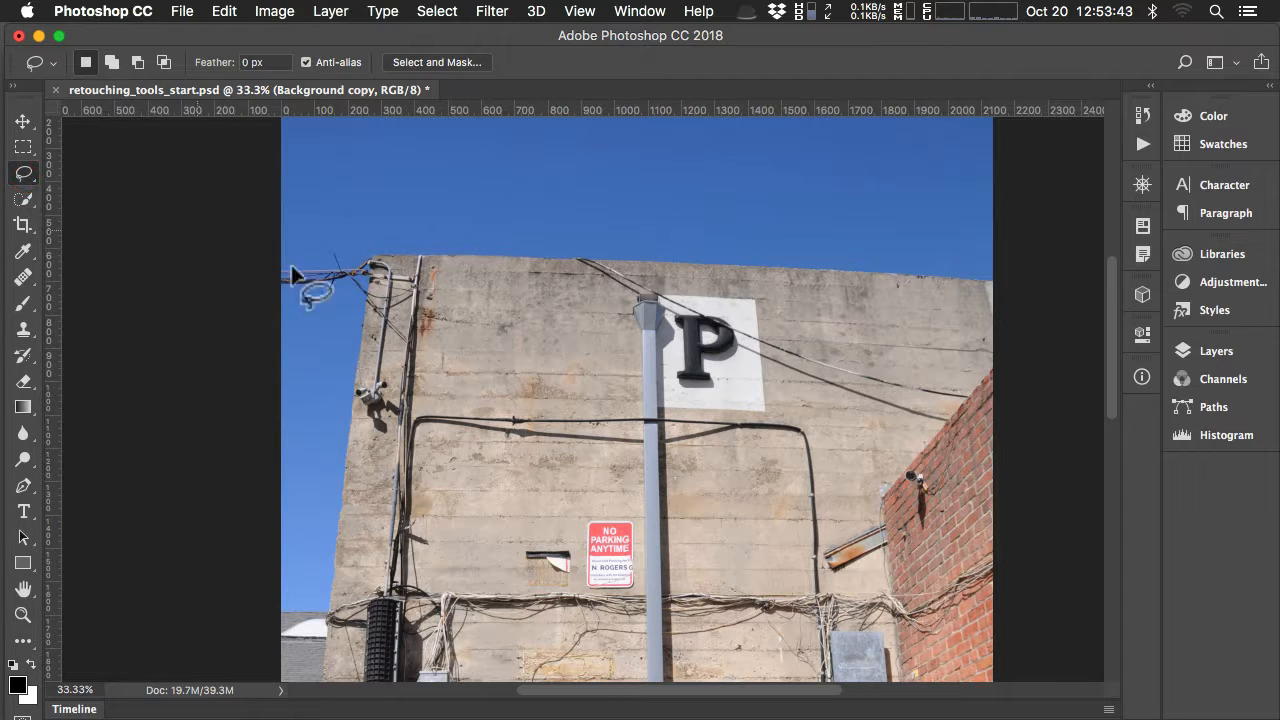
key("super")
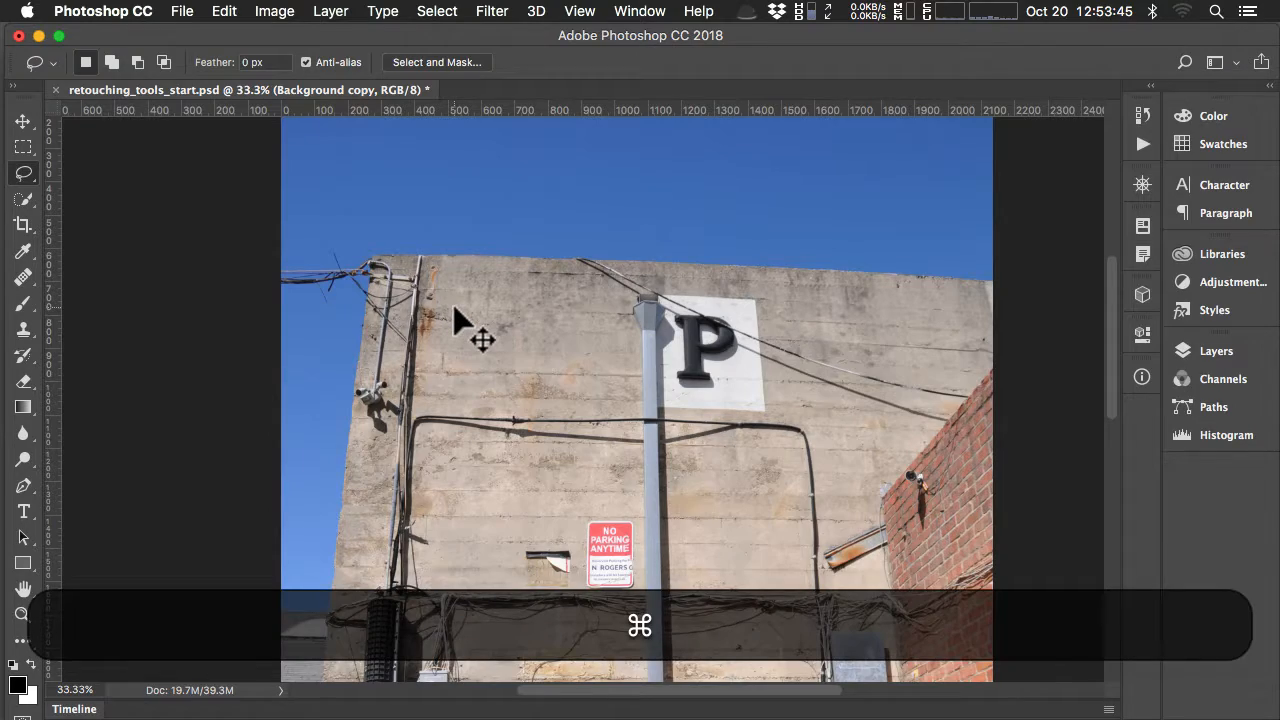
key("super+equal")
key("super+equal")
key("super+space")
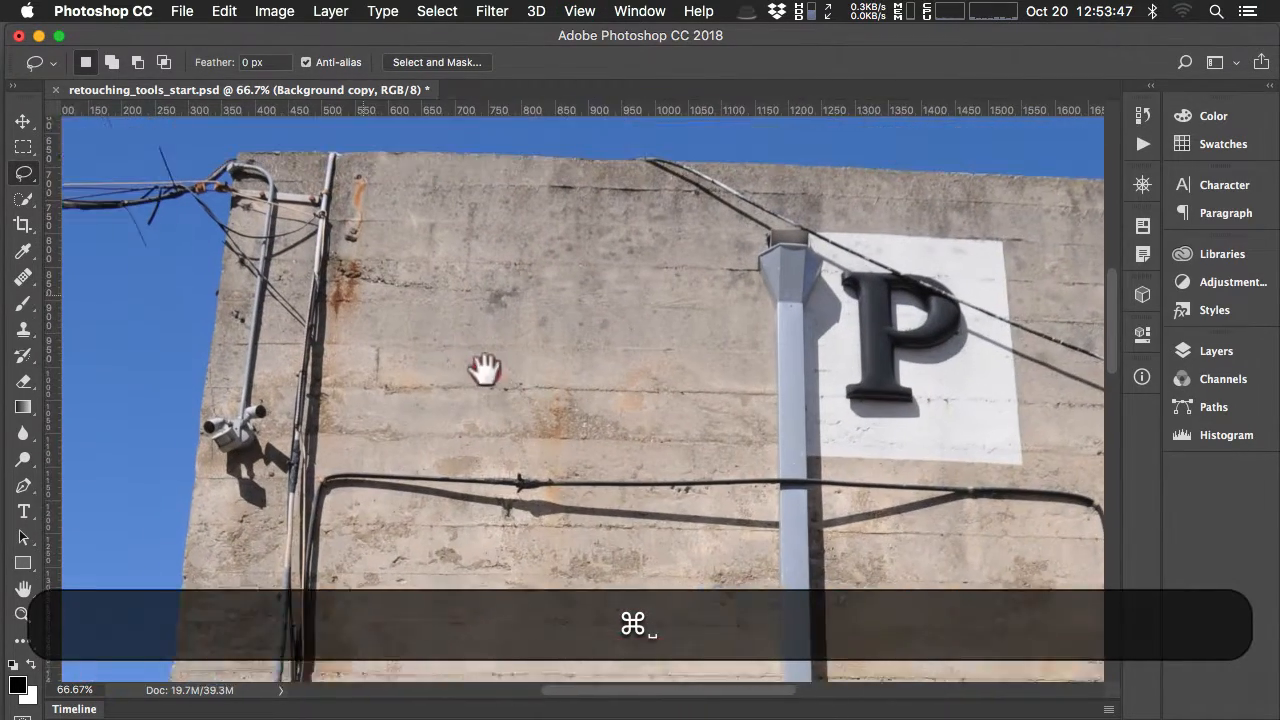
left_click_drag(485, 370, 551, 405)
mouse_move(475, 239)
left_mouse_down()
mouse_move(460, 287)
mouse_move(474, 313)
left_mouse_up()
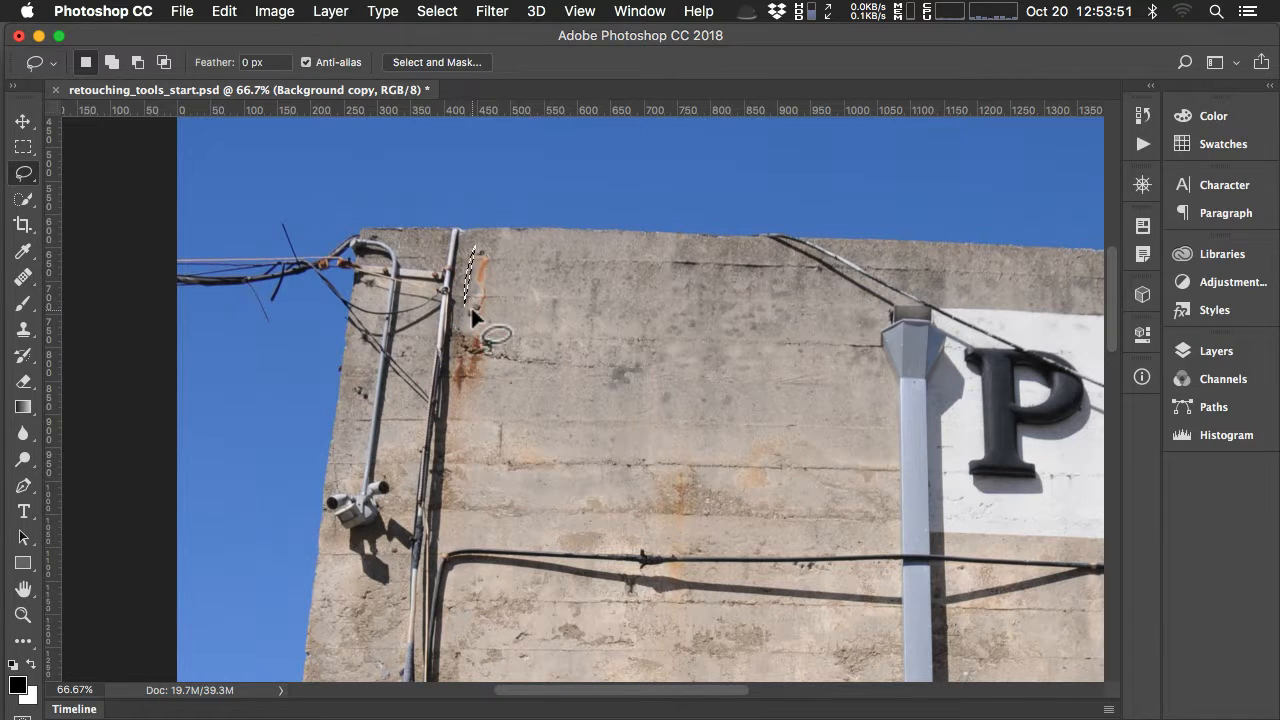
key("Escape")
left_click(500, 250)
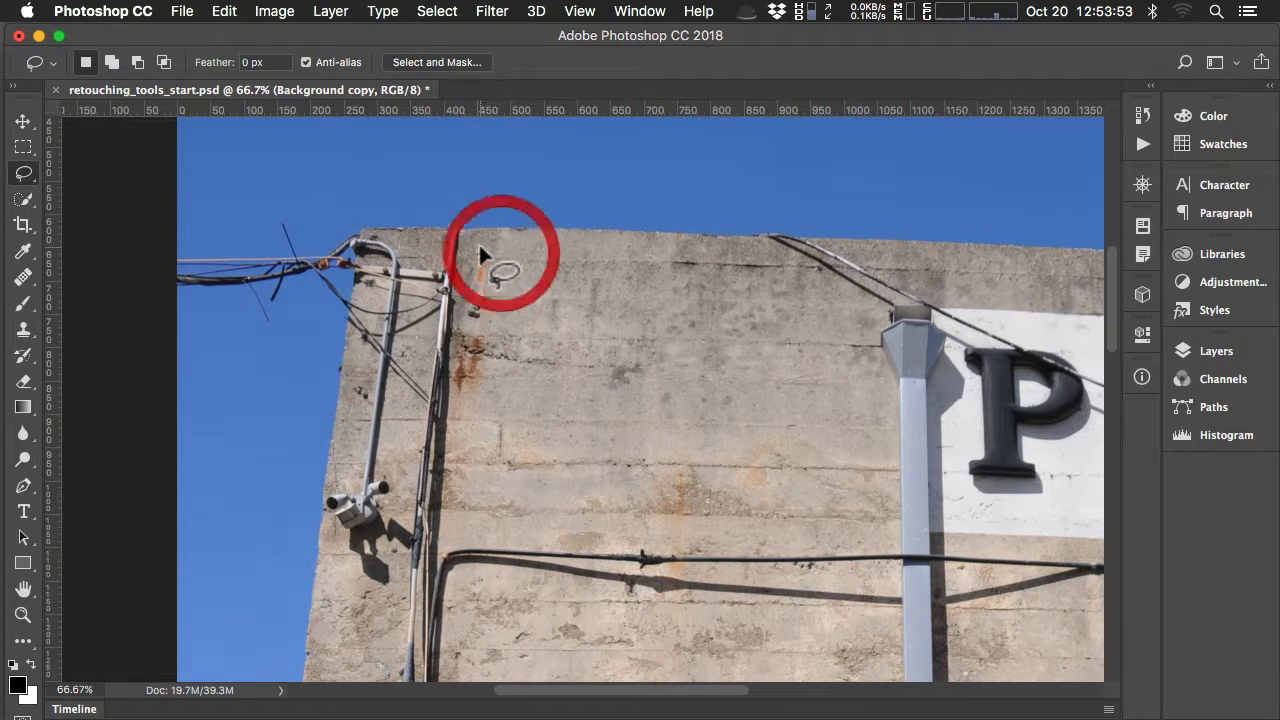
mouse_move(479, 246)
left_mouse_down()
mouse_move(460, 309)
mouse_move(480, 325)
mouse_move(500, 251)
mouse_move(477, 245)
left_mouse_up()
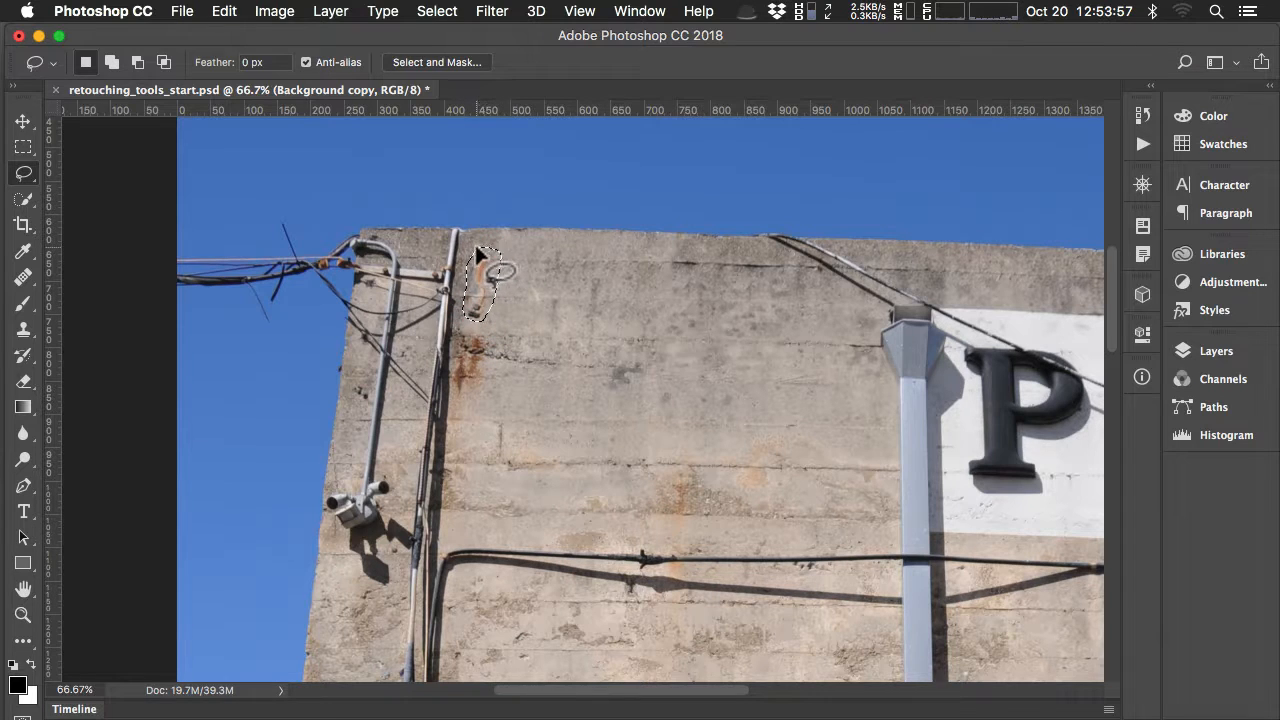
- Fill the selected rust streak with Content-Aware contents, Normal mode and 100% opacity, and deselect it
left_click(226, 12)
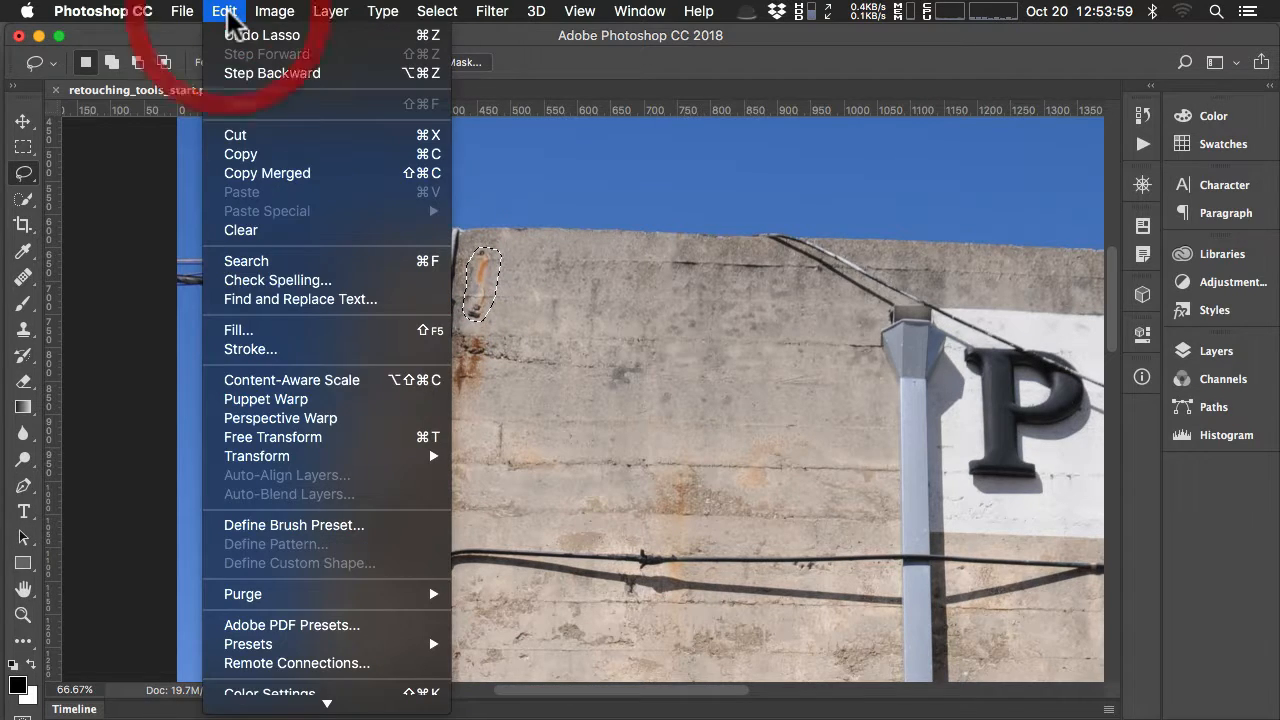
left_click(275, 322)
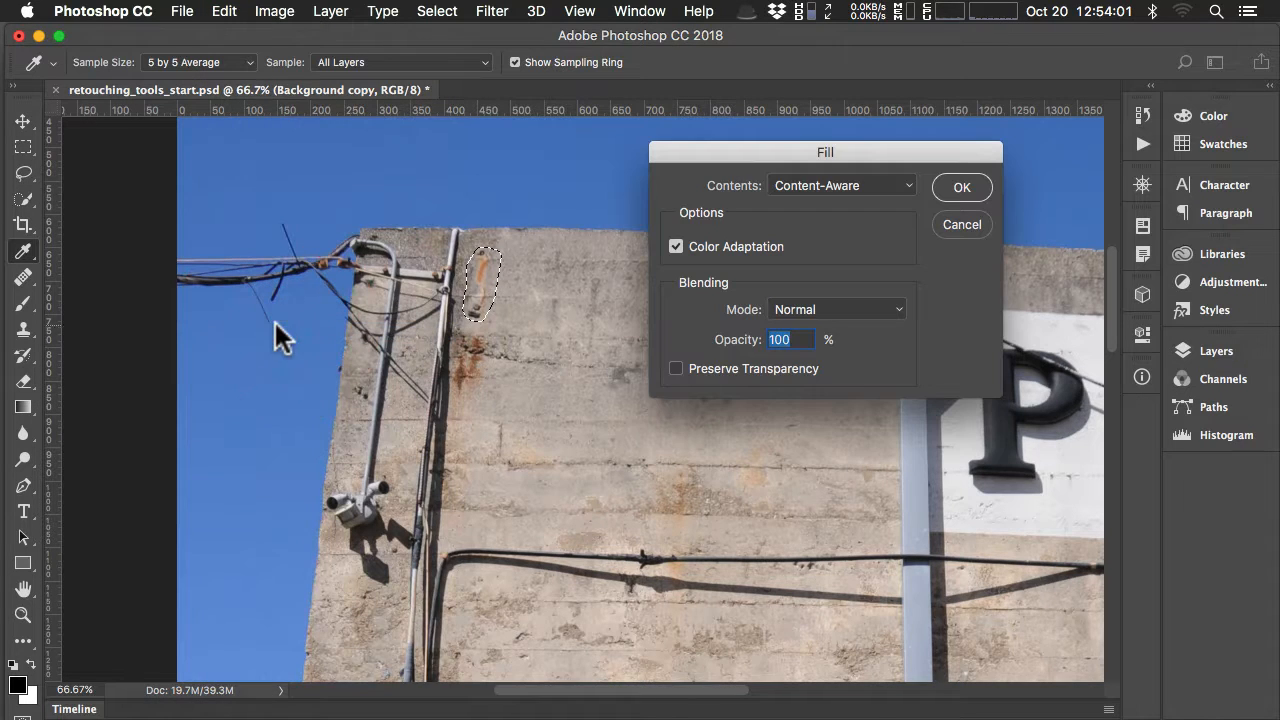
left_click(845, 185)
left_click(862, 183)
left_click(948, 184)
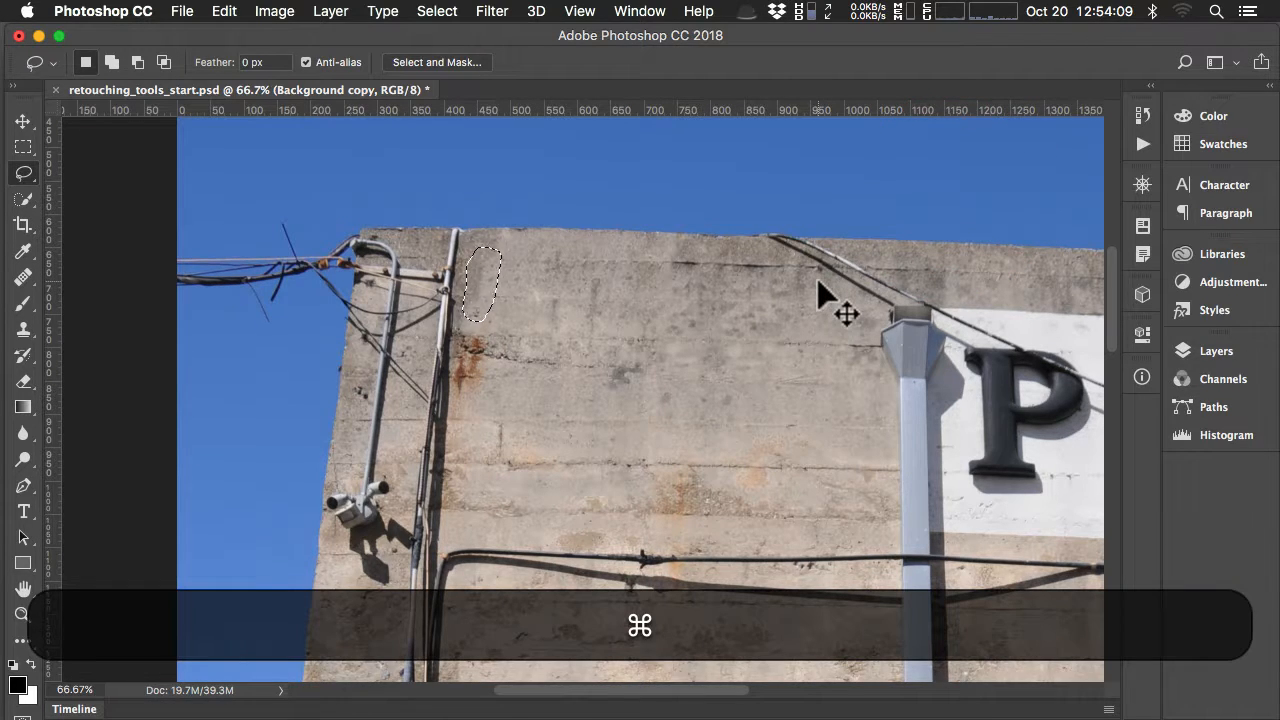
key("super+d")
key("super+minus")
key("super+minus")
key("super+0")
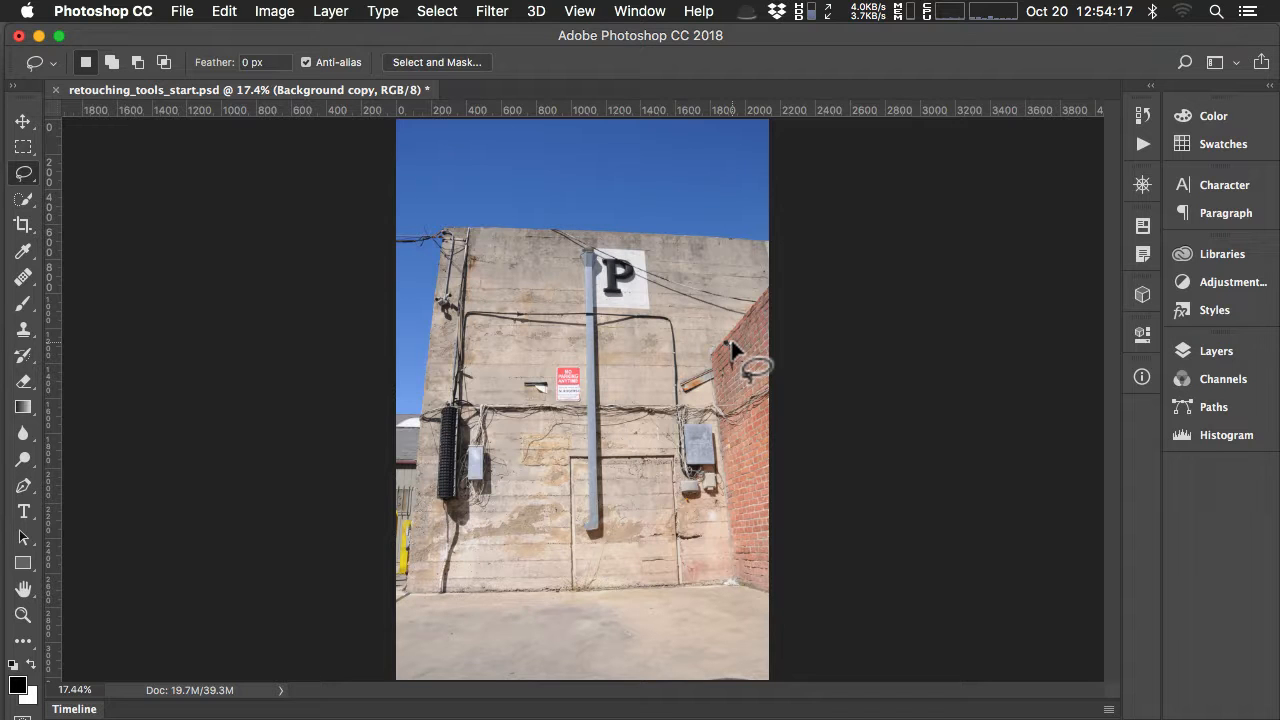
- Switch to retouching_tools_outline.txt in TextWrangler, review the tools from Content Aware Fill to Clone Stamp Tool plus the title, and move the outline aside
left_click_drag(890, 718, 708, 126)
left_click_drag(824, 340, 349, 342)
left_click_drag(812, 400, 340, 400)
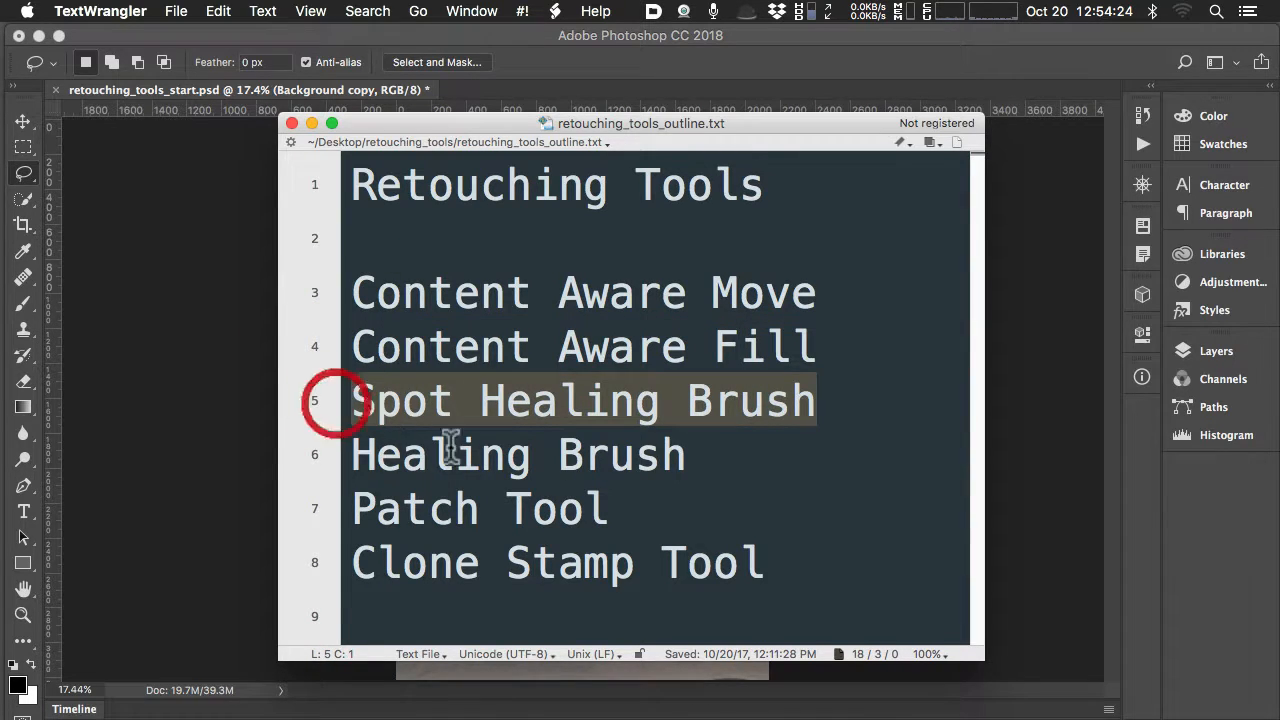
left_click(706, 452)
left_click_drag(706, 452, 352, 452)
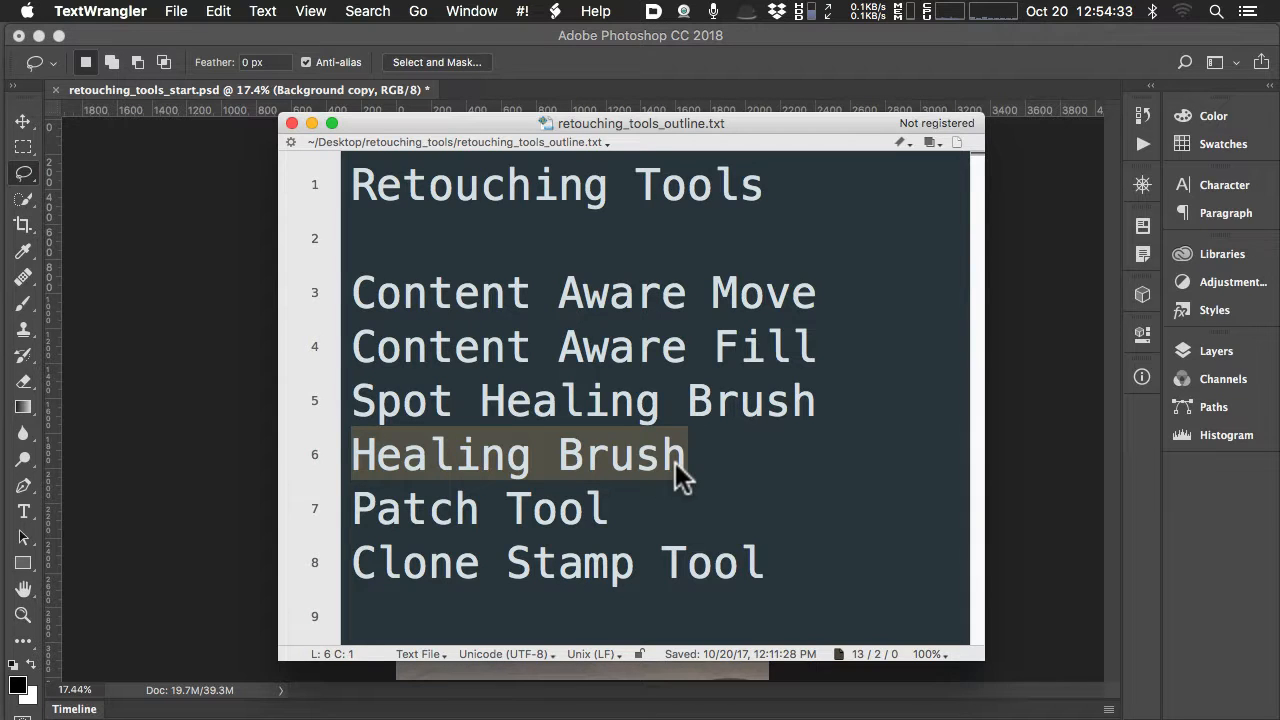
mouse_move(620, 505)
left_mouse_down()
mouse_move(383, 491)
mouse_move(355, 505)
left_mouse_up()
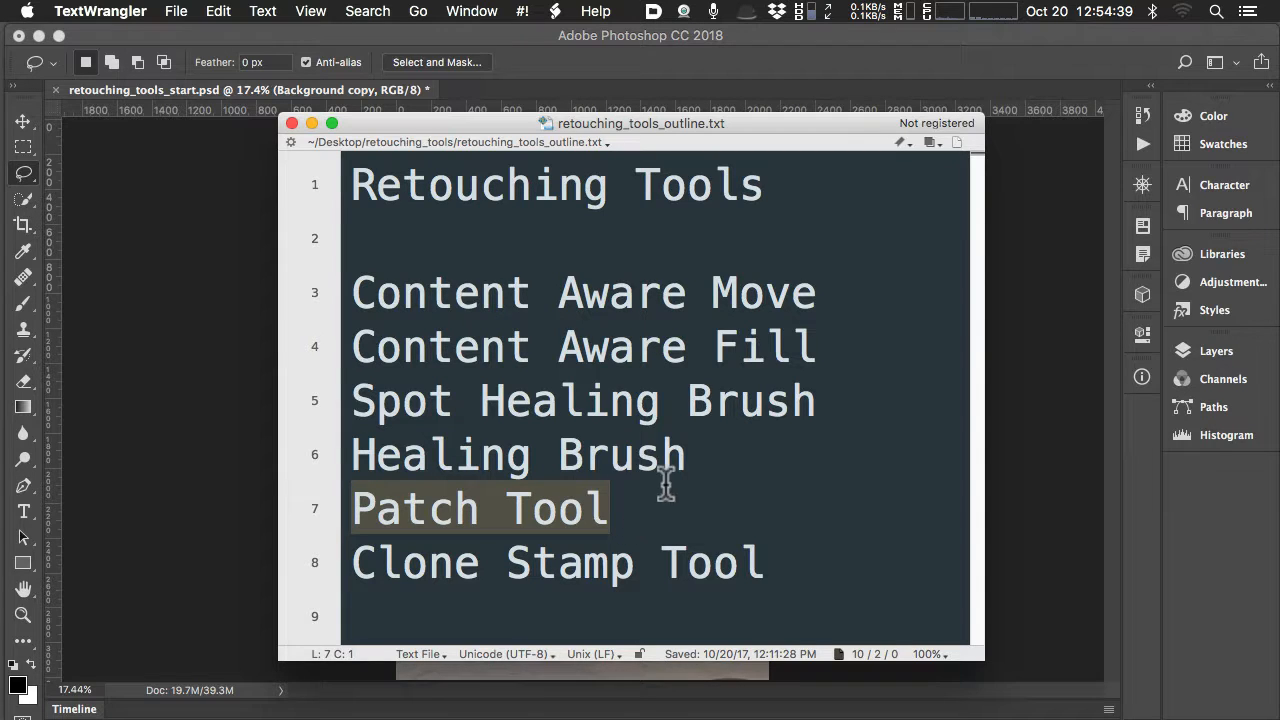
left_click_drag(697, 453, 347, 428)
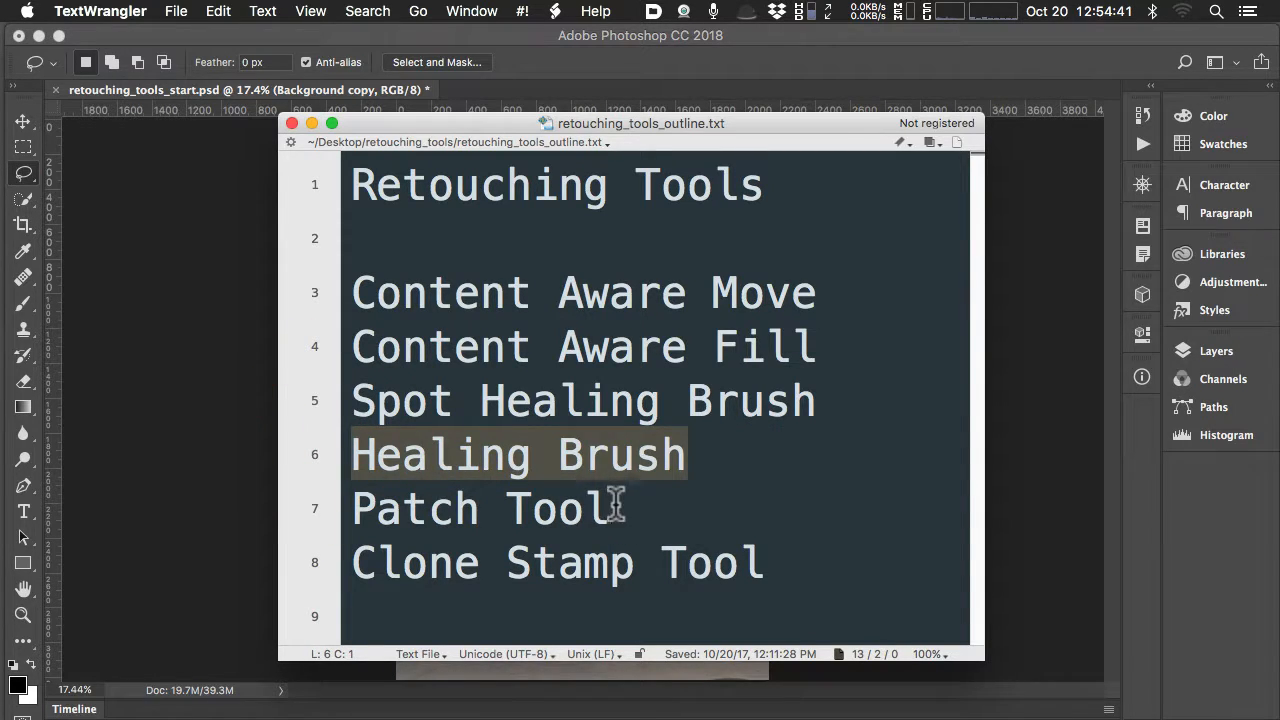
left_click_drag(614, 503, 349, 505)
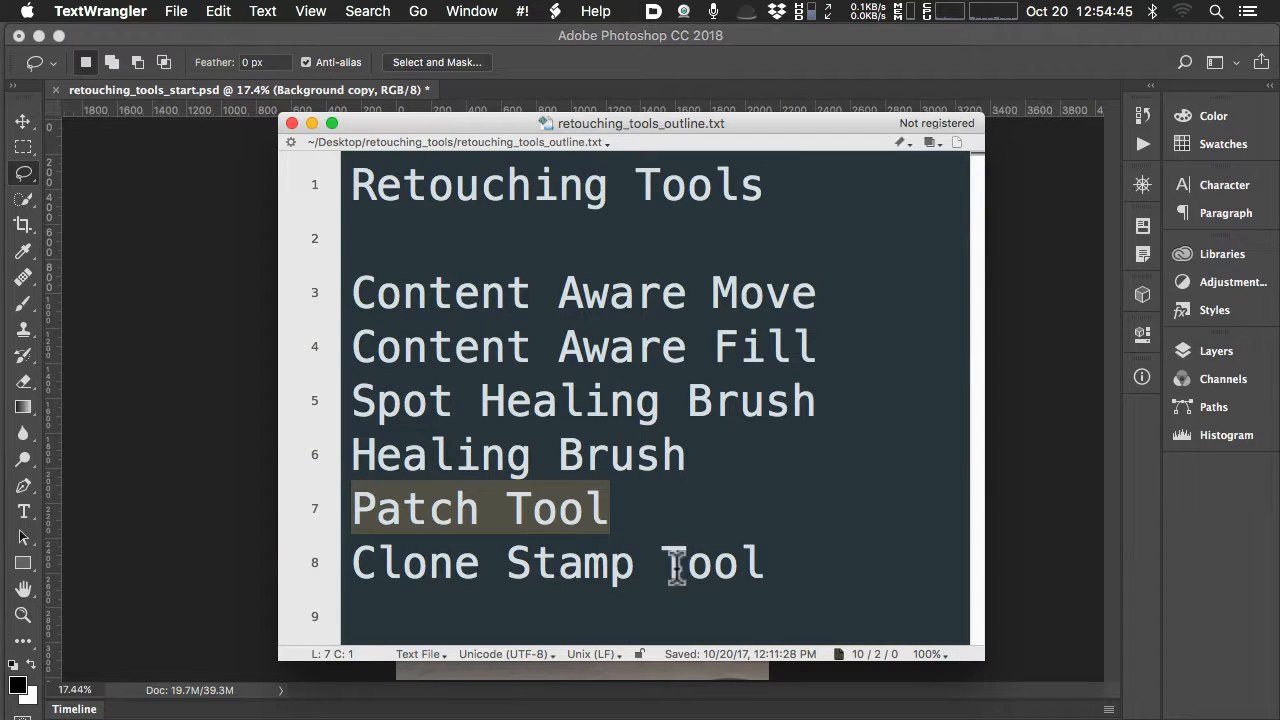
left_click_drag(800, 560, 350, 558)
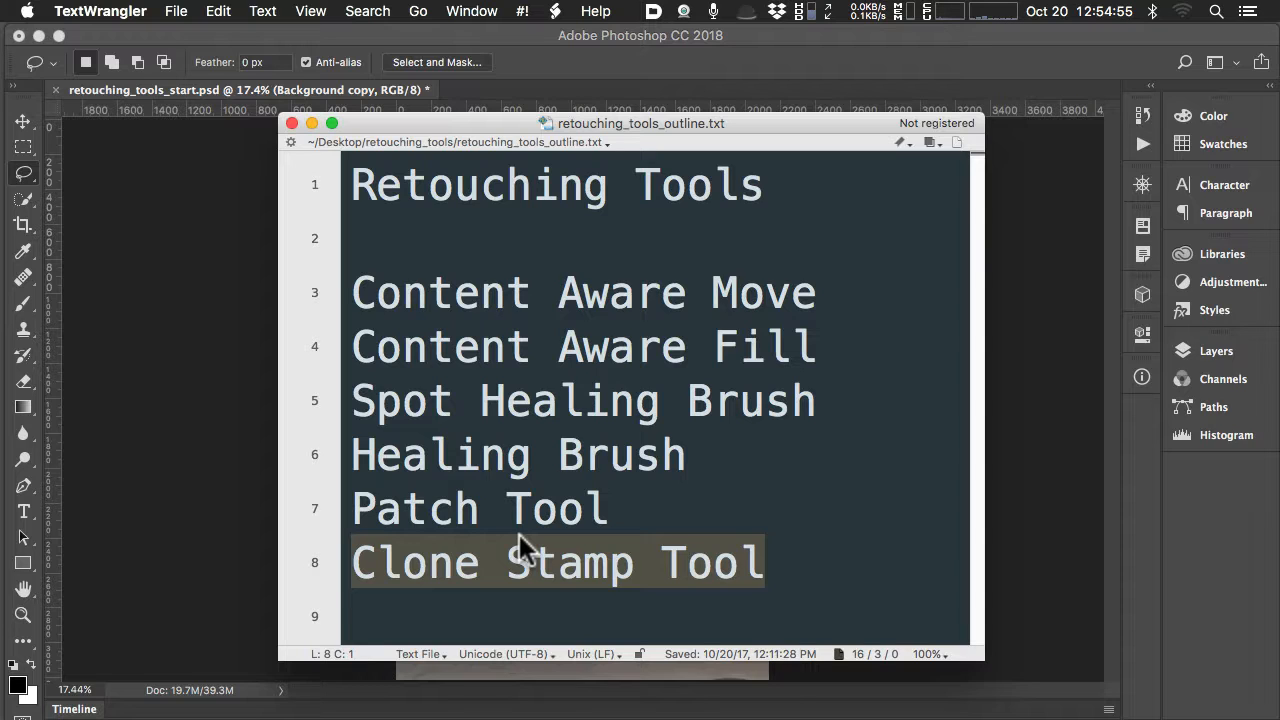
left_click_drag(768, 185, 354, 192)
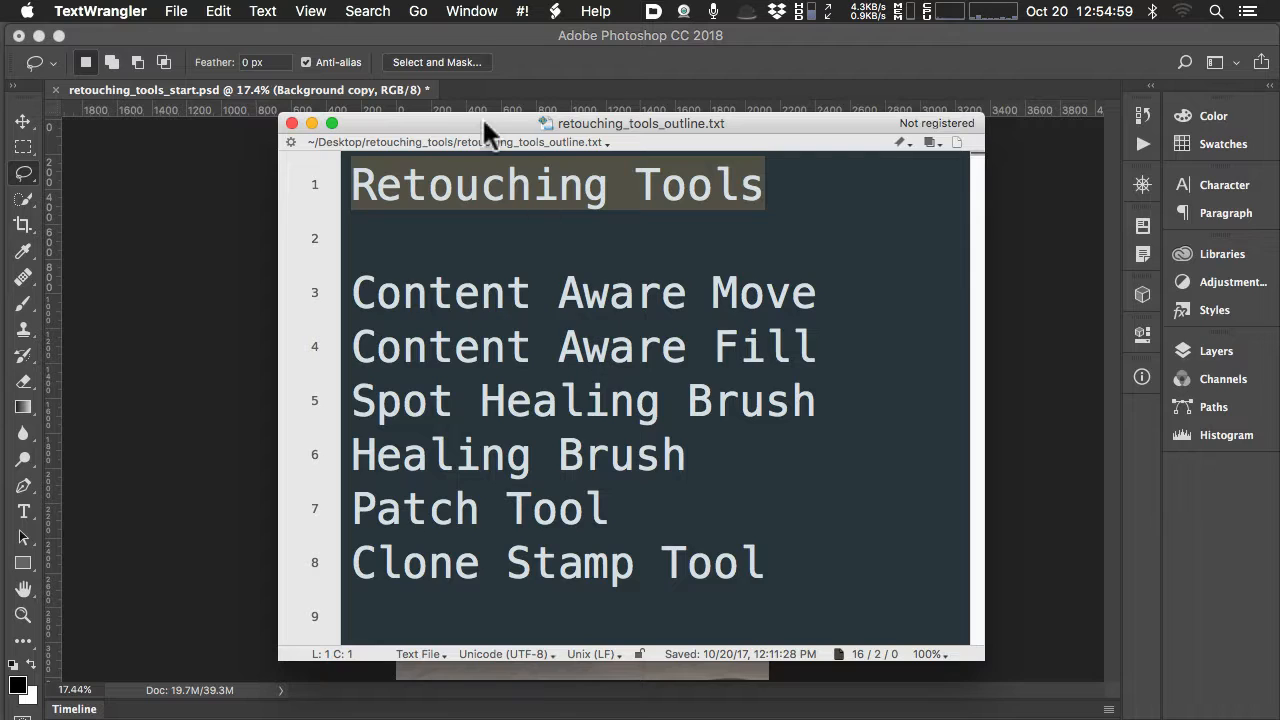
left_click_drag(561, 121, 1279, 101)
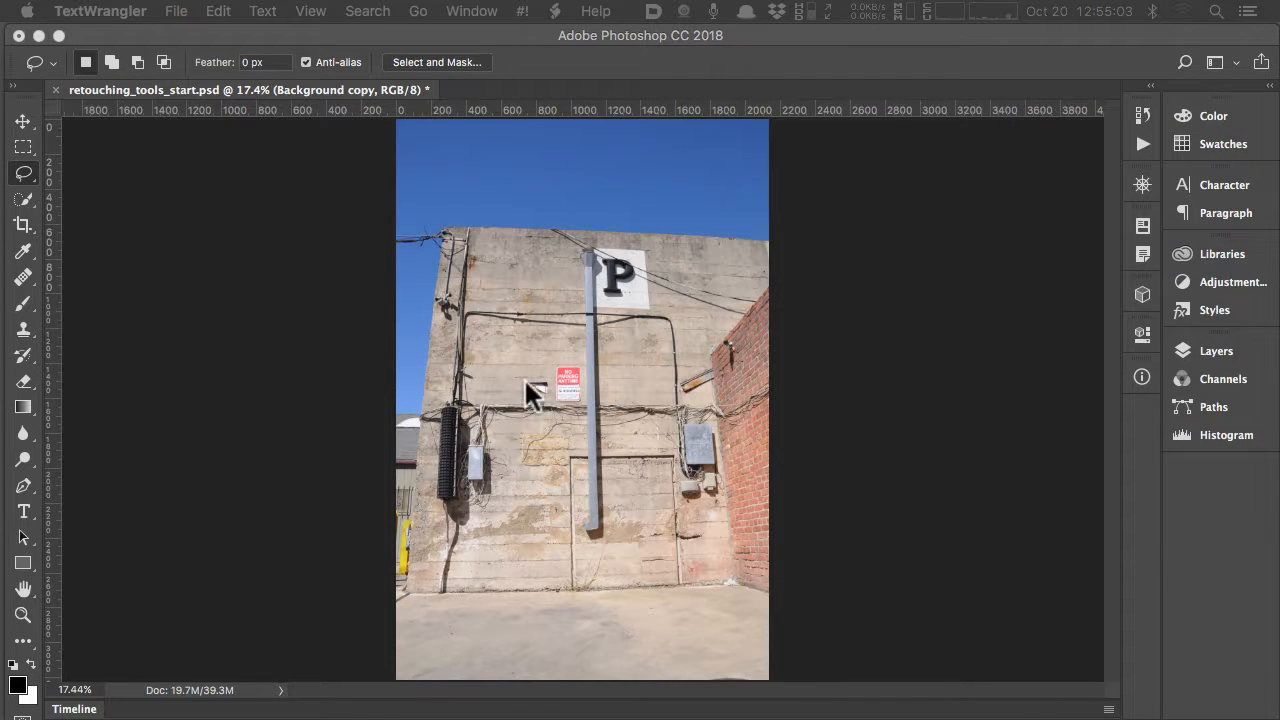
- Switch back to Photoshop and examine the retouched wall around the no-parking sign and the stained panel
key("super+equal")
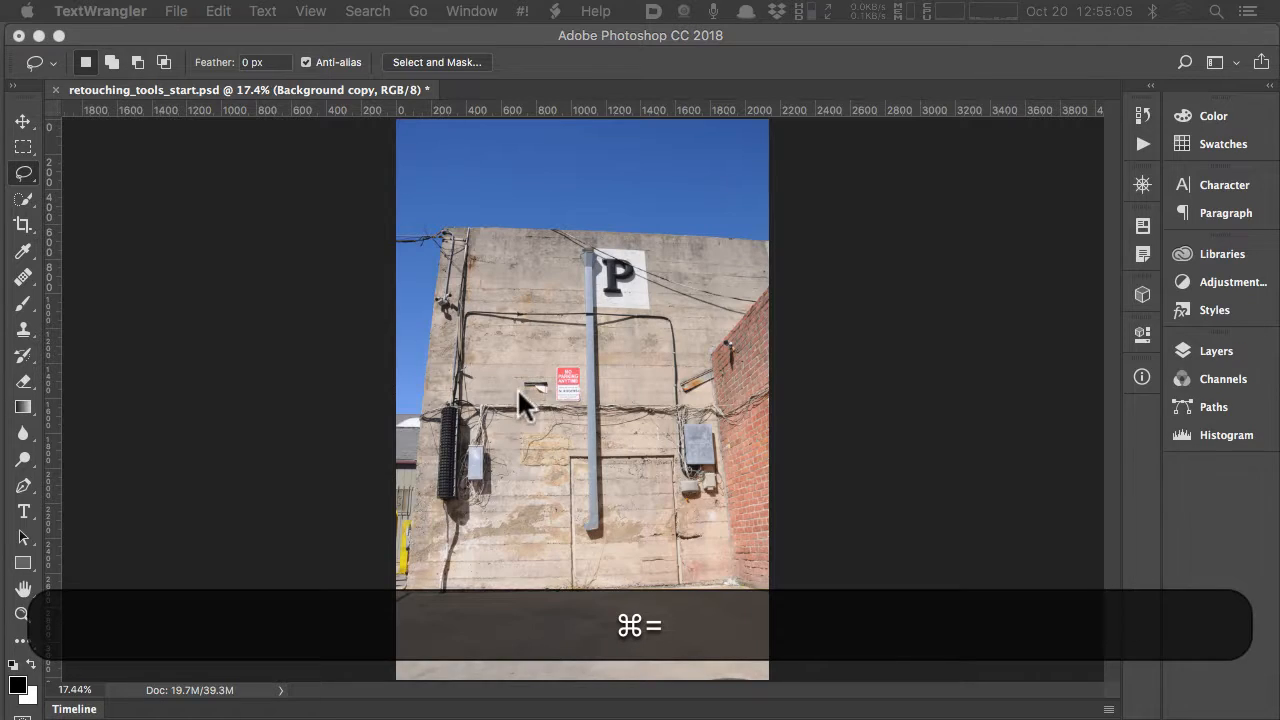
left_click(518, 391, "super")
key("super+equal")
key("super+equal")
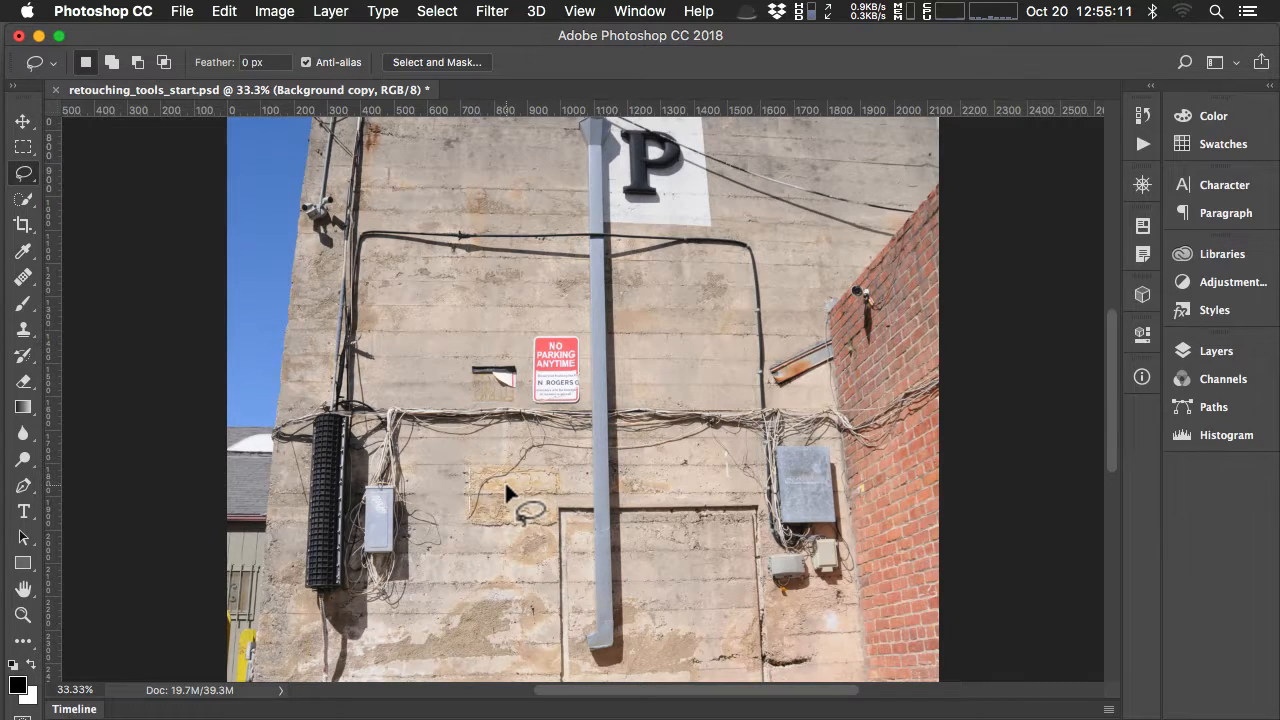
key("super+minus")
key("super+0")
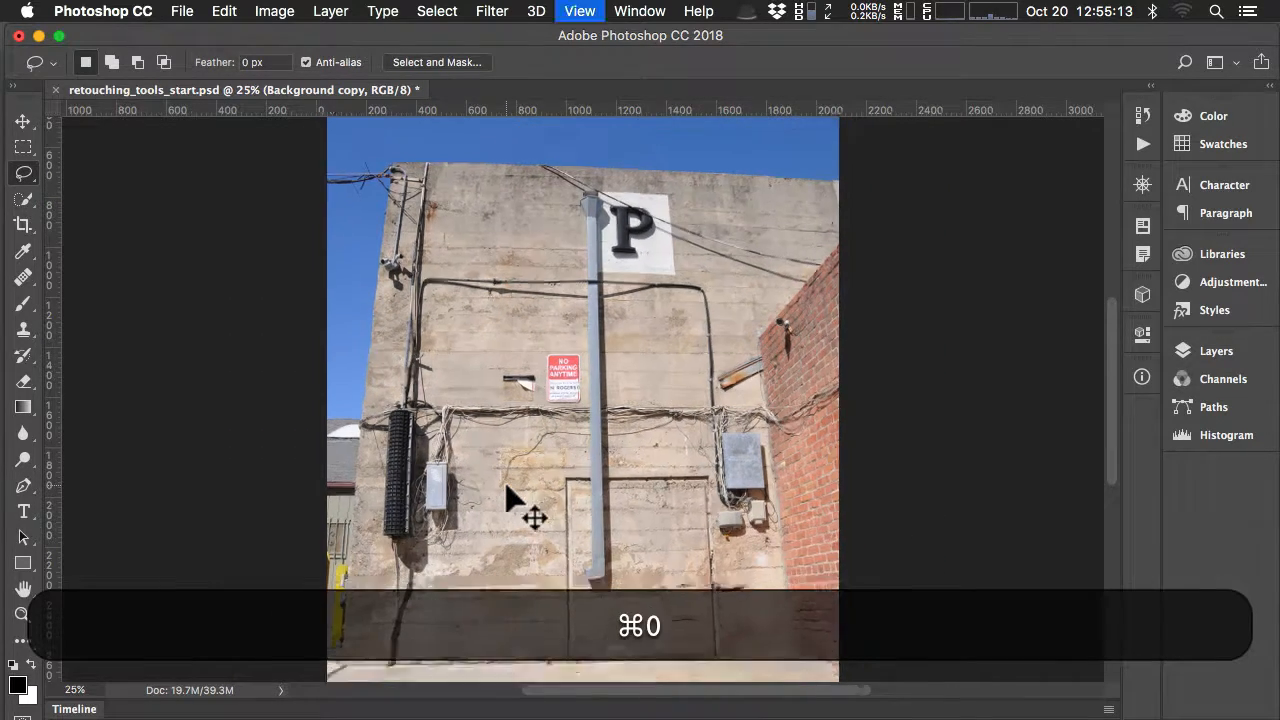